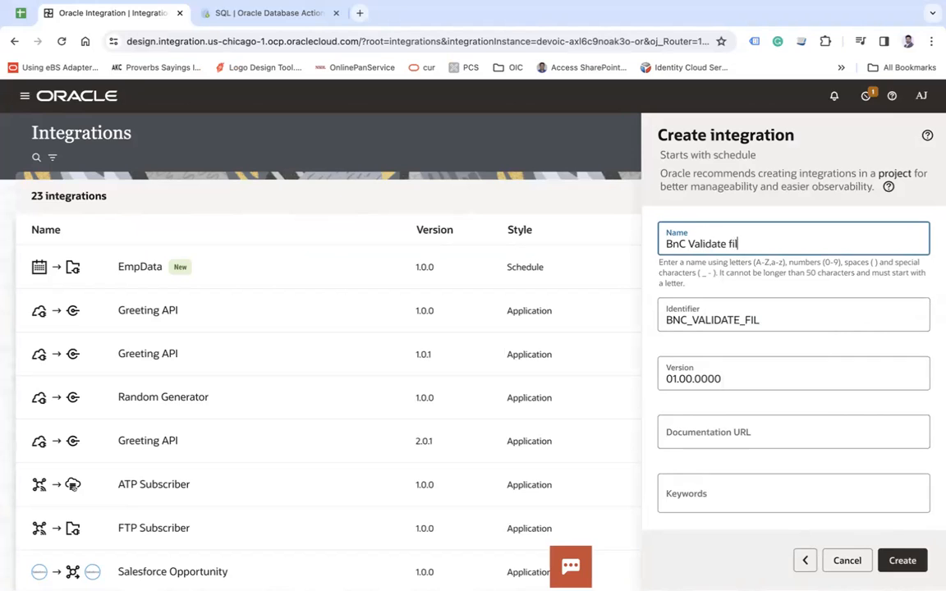
Step: Create the scheduled integration as BnC Validate File and switch its canvas to the horizontal layout
text(File)
click(902, 560)
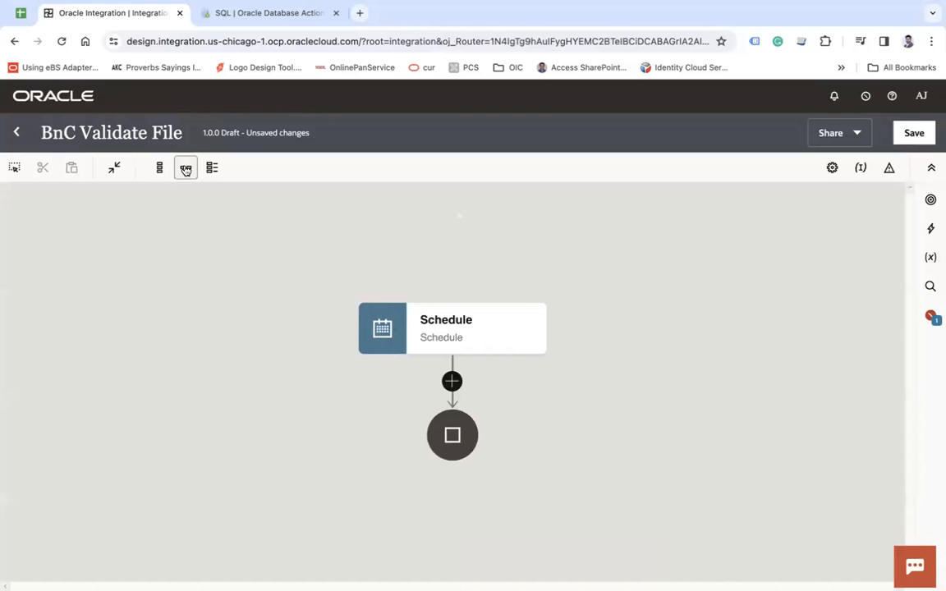
click(185, 168)
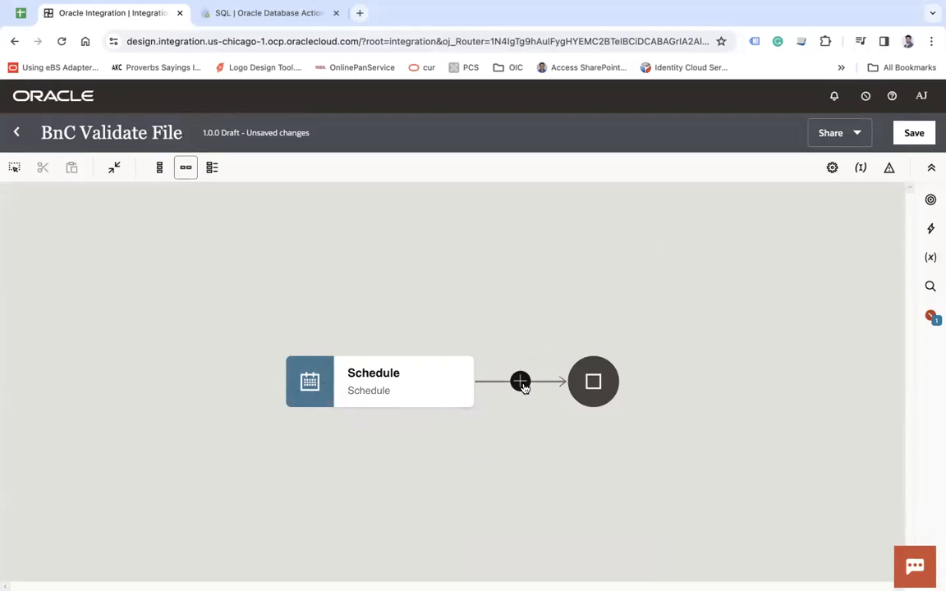
Step: Add an FTP Connection invoke after the Schedule trigger and name its endpoint ReadFileFromFTP
click(520, 383)
text(tp)
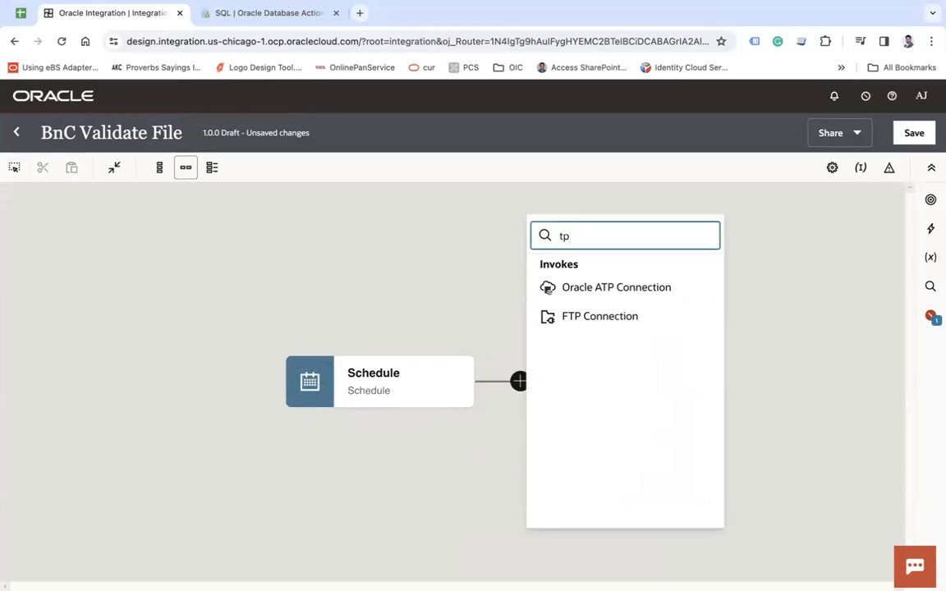
click(628, 320)
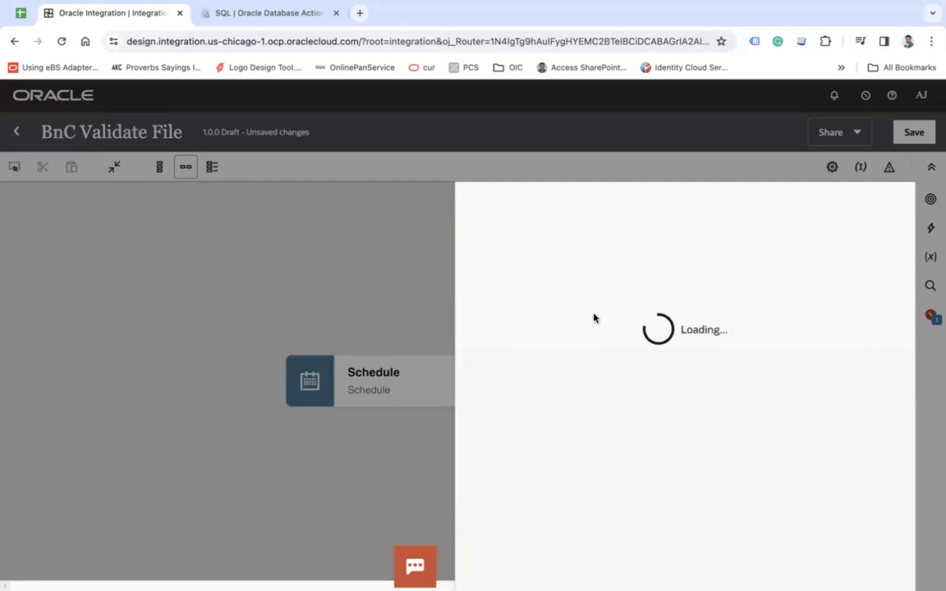
click(526, 272)
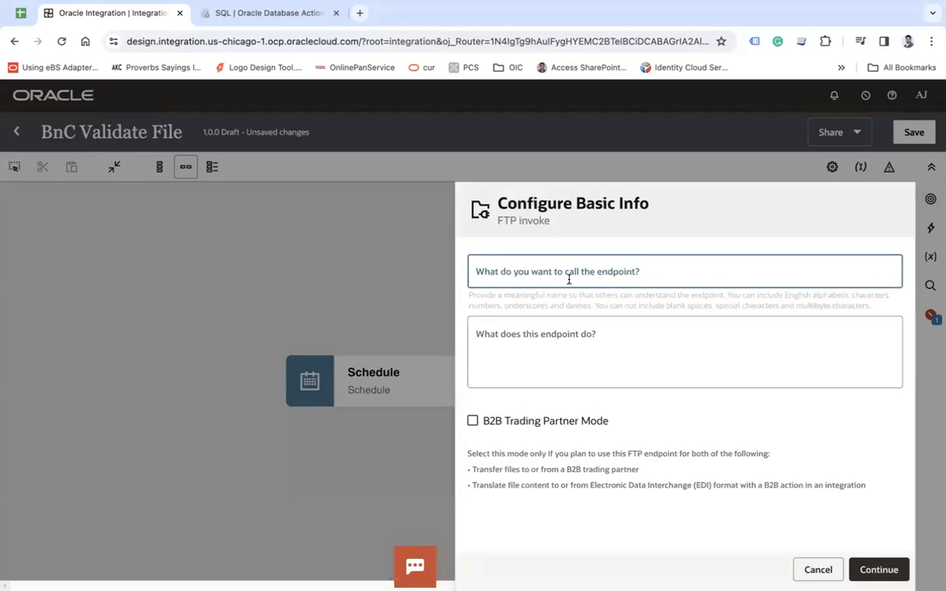
text(ReadFileFromFTP)
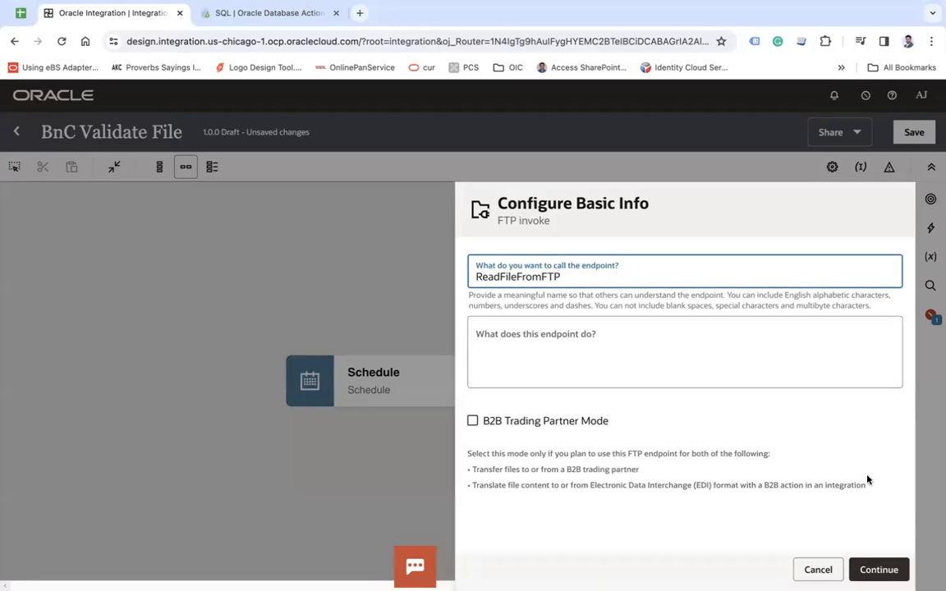
click(872, 568)
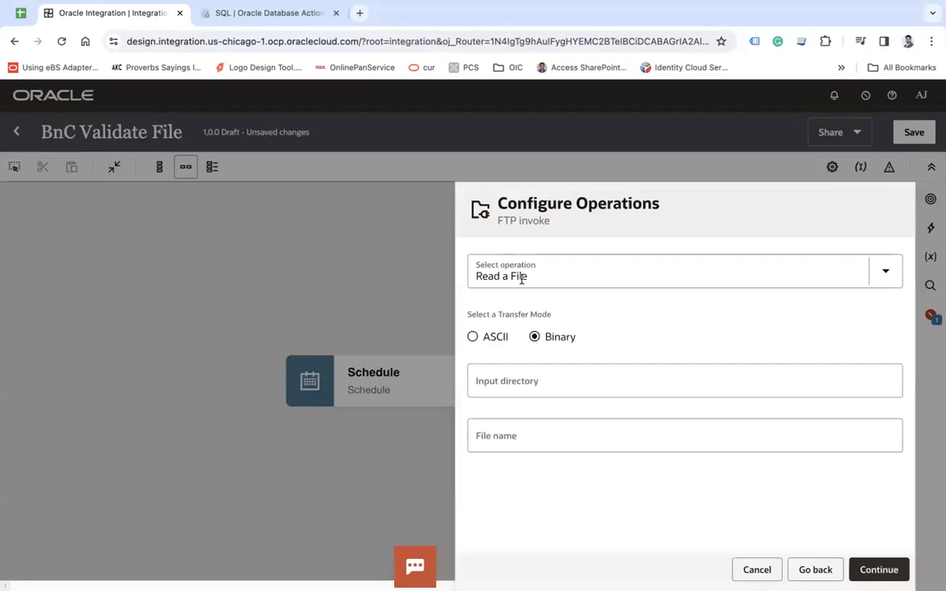
Step: Configure the Read a File operation with ASCII transfer mode, input directory /home/users/aj and file name ItemsSummary.csv
click(473, 337)
click(513, 383)
text(/home/users/aj)
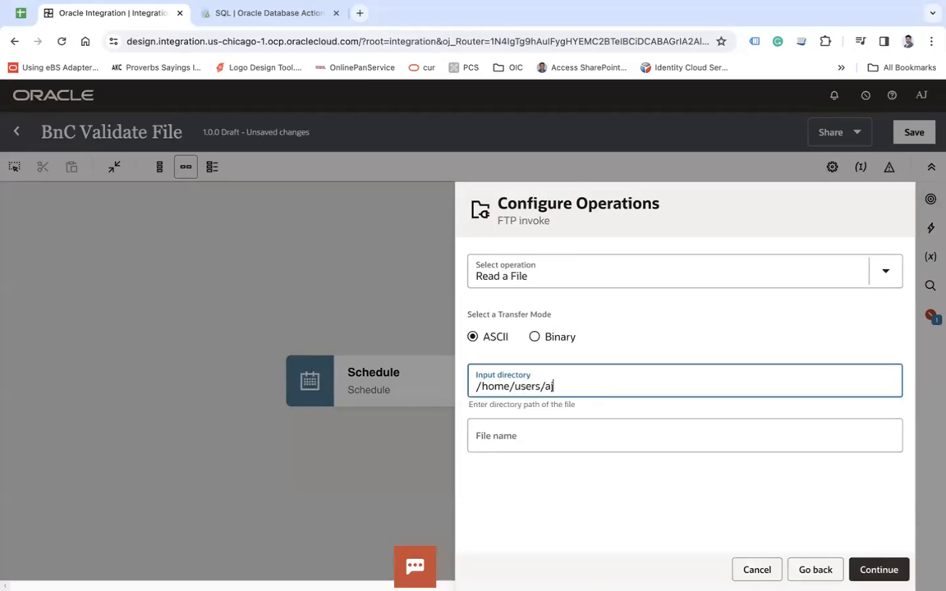
key(Tab)
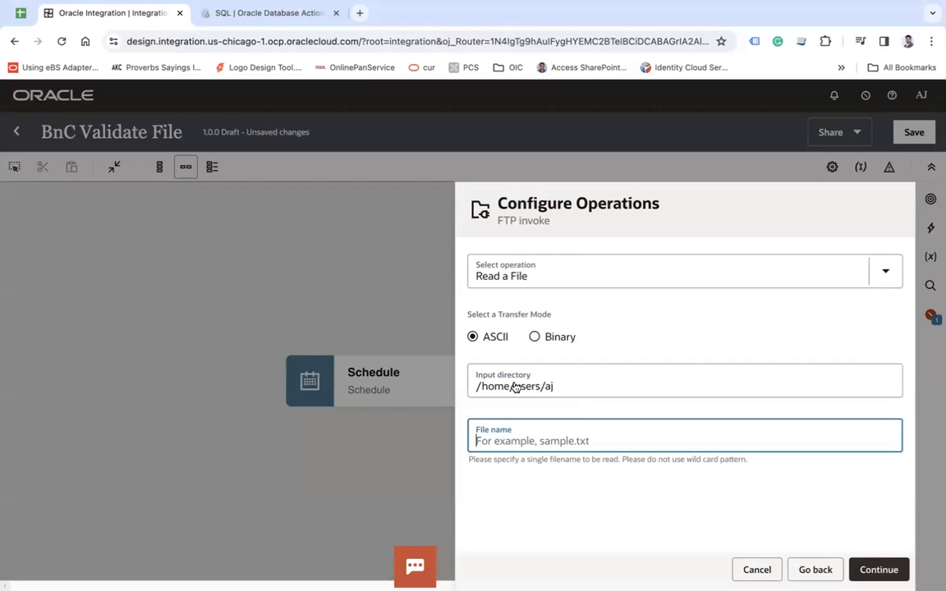
key(super+Tab)
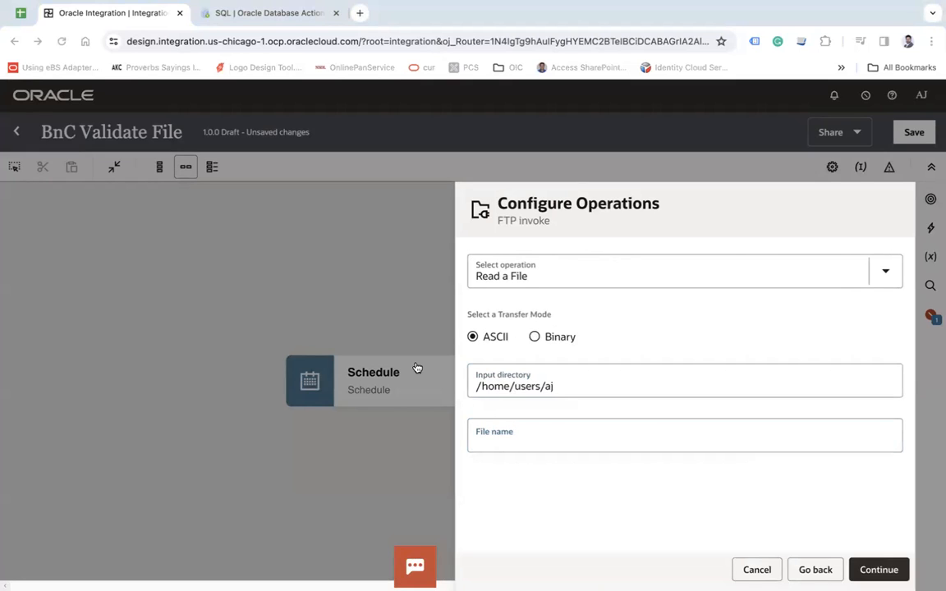
click(569, 417)
text(ITEMS_SEQ)
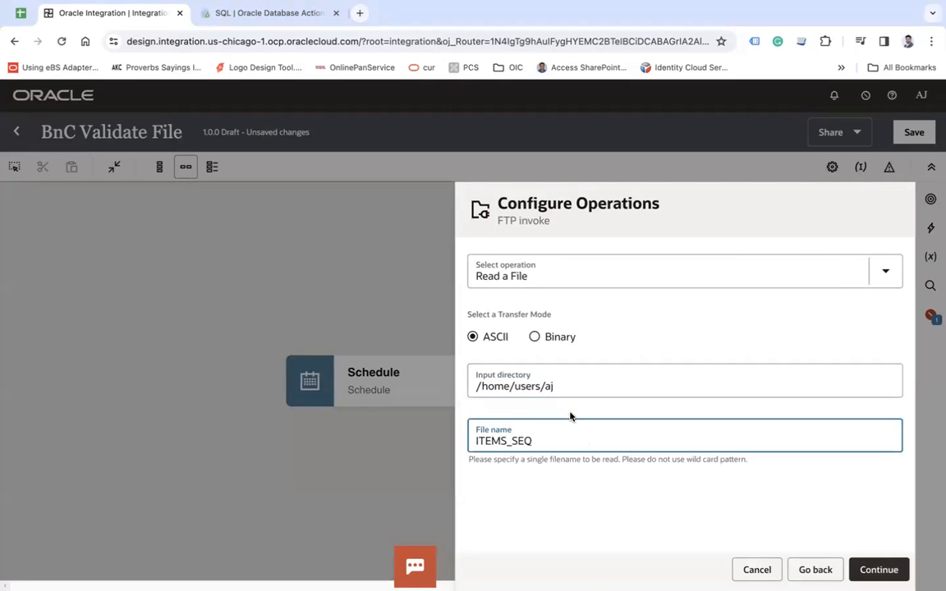
key(ctrl+a)
text(ItemsSummary.cs)
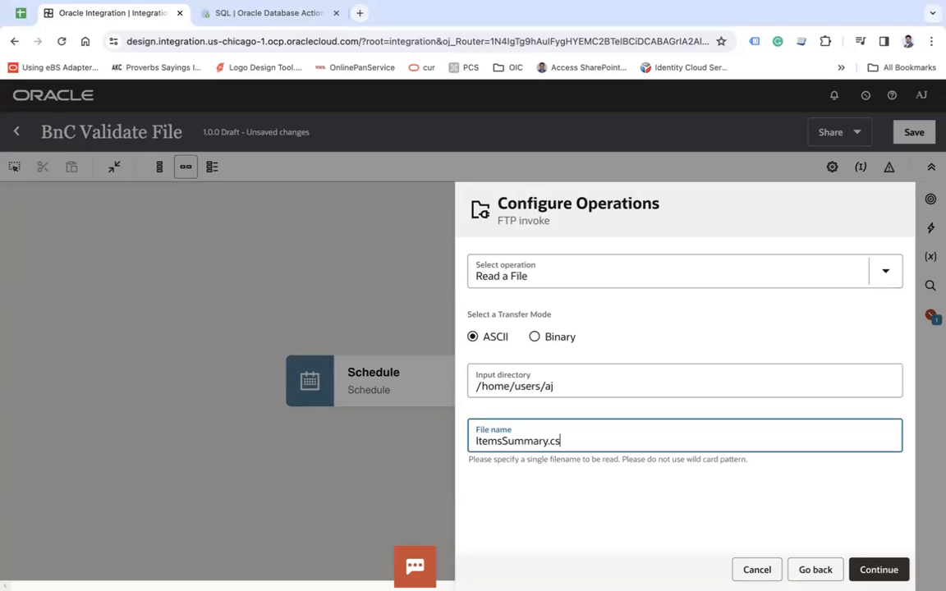
key(super+Tab)
click(857, 568)
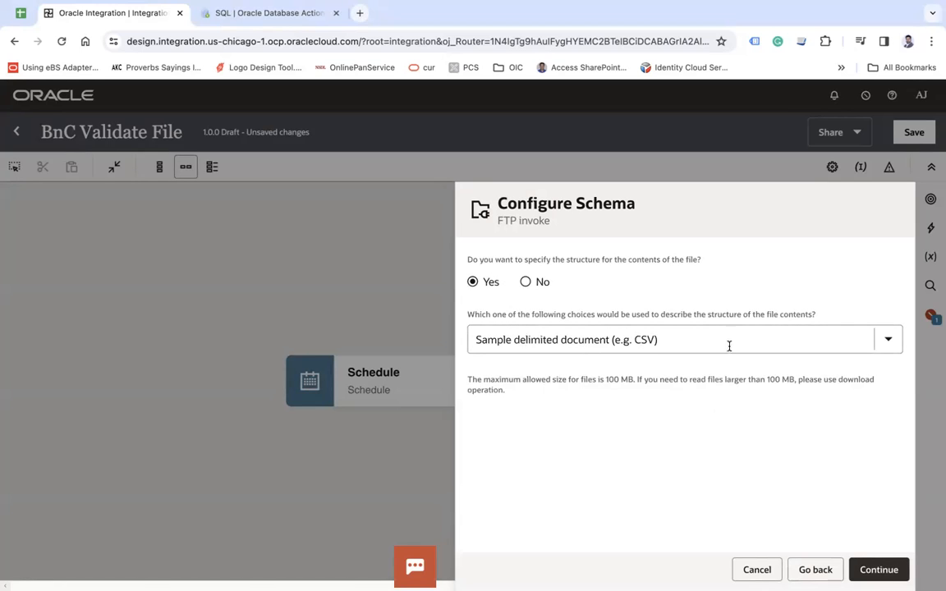
Step: Define the file structure from the sample ItemsSummary.csv with record name Item and recordset name ItemSet
click(879, 570)
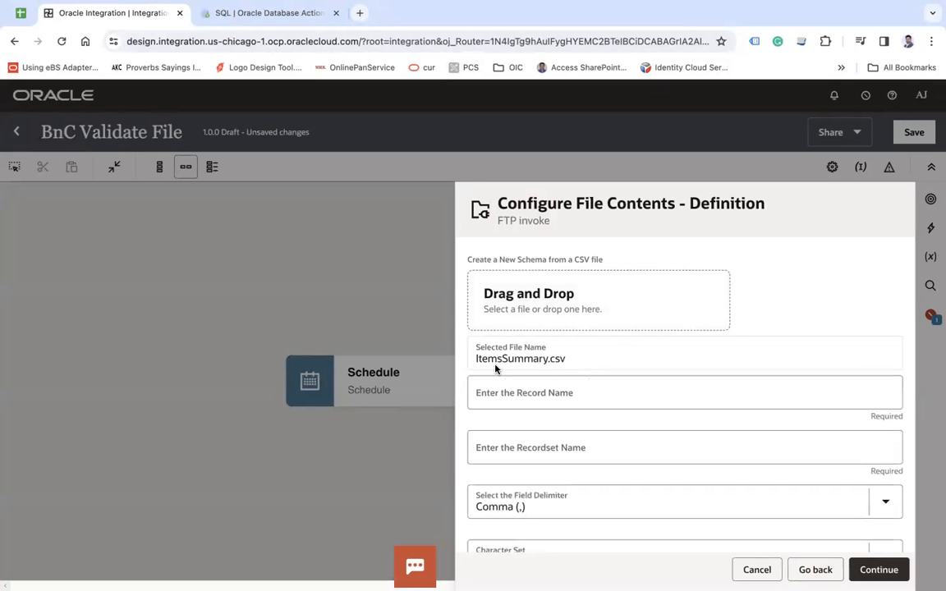
scroll(620, 383, down, 1)
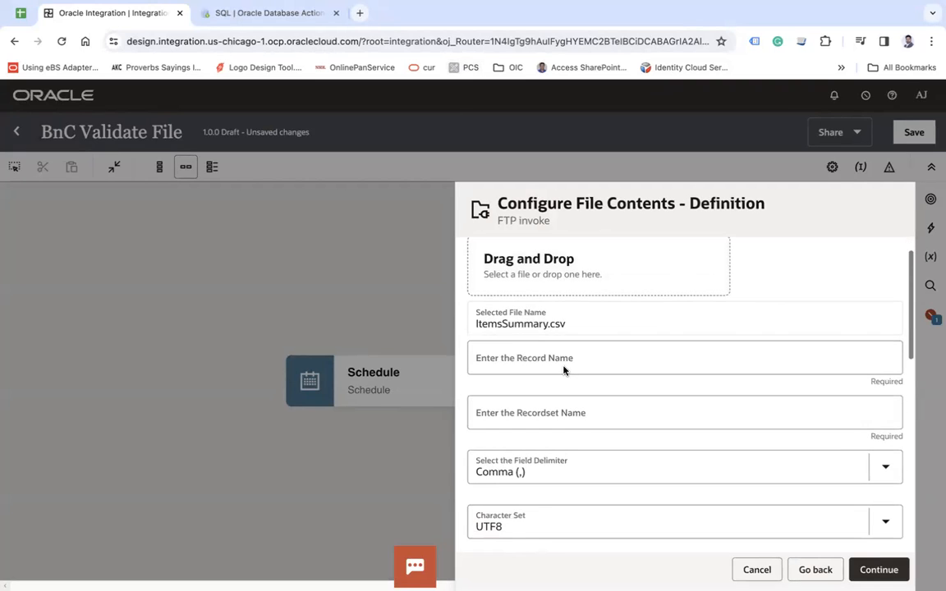
click(534, 367)
text(Item)
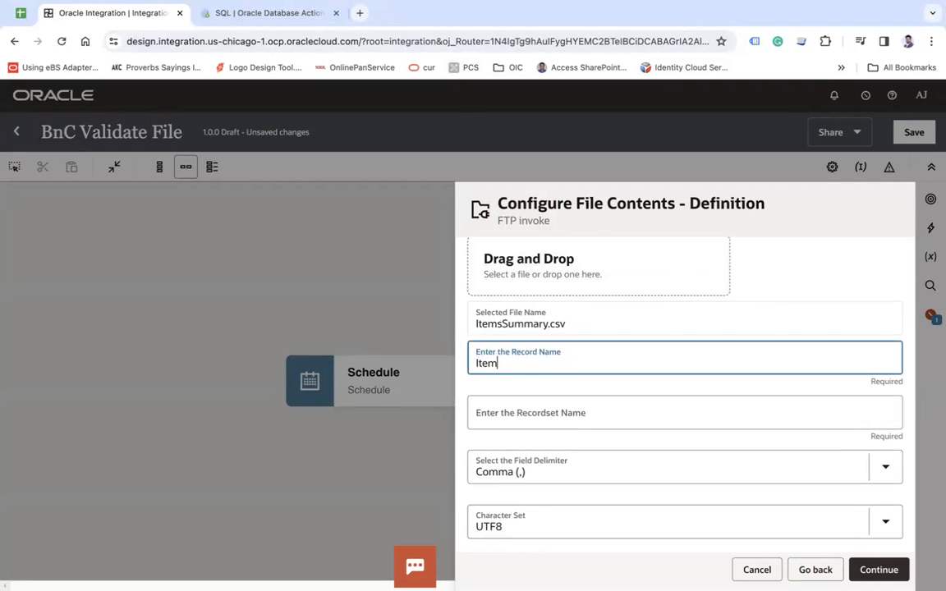
key(Tab)
text(ItemSet)
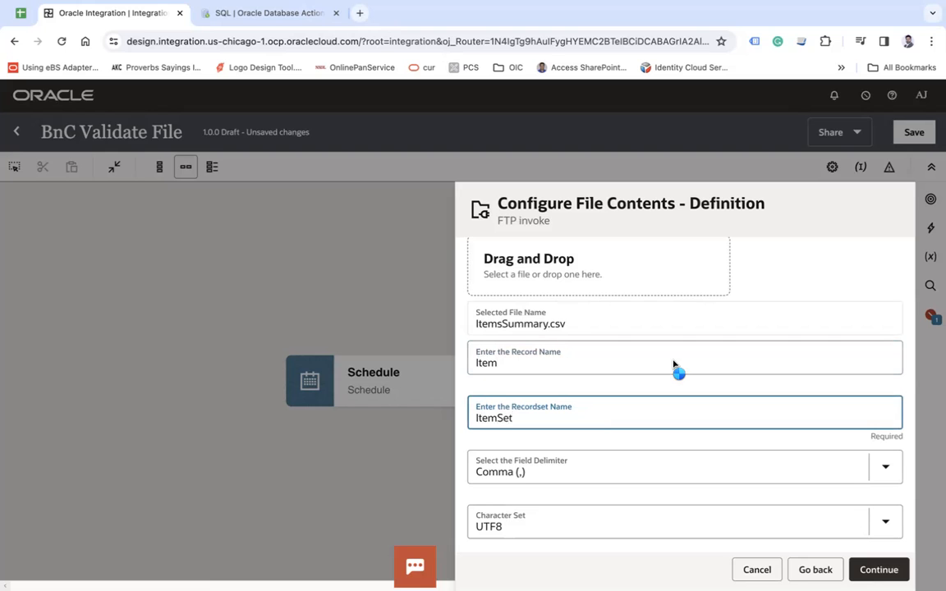
Step: Rename the first two columns of the file definition to Items and Quantity
scroll(617, 381, down, 3)
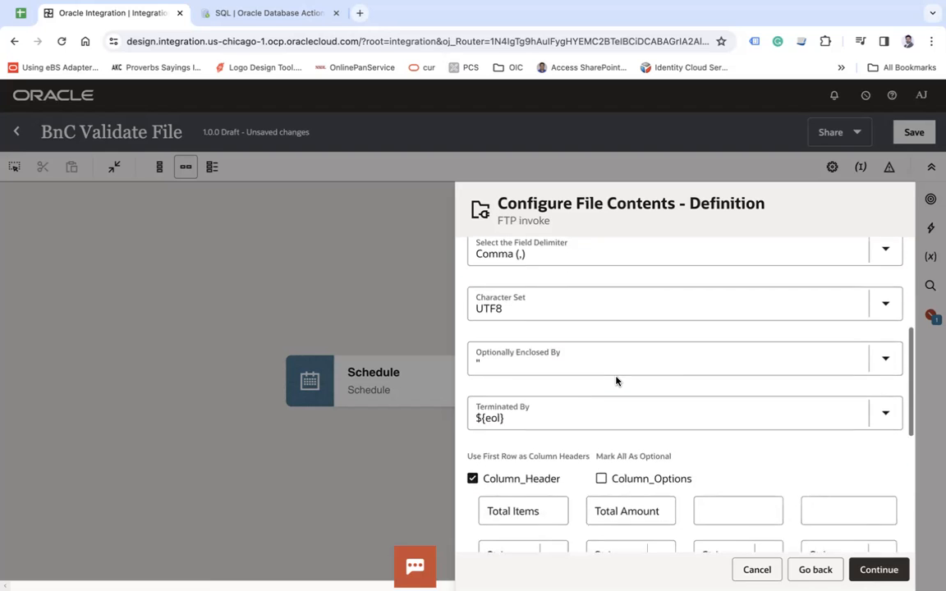
scroll(617, 381, down, 3)
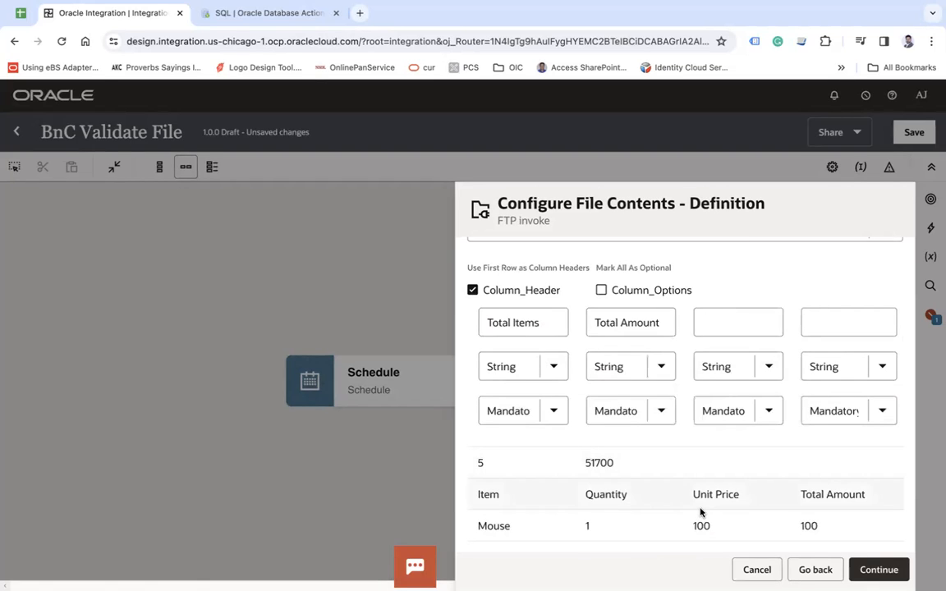
click(547, 318)
key(BackSpace)
key(BackSpace)
key(BackSpace)
key(BackSpace)
key(BackSpace)
key(BackSpace)
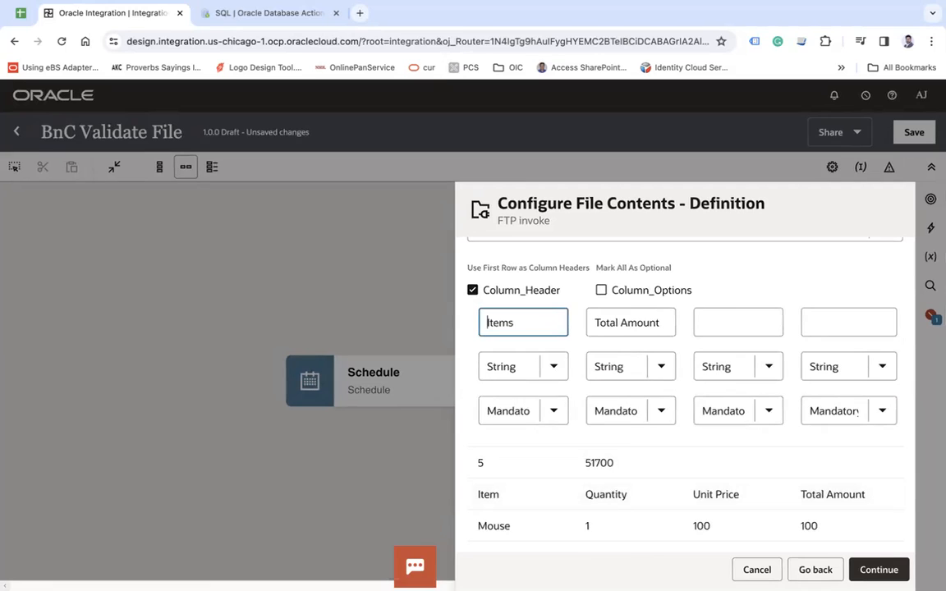
click(596, 321)
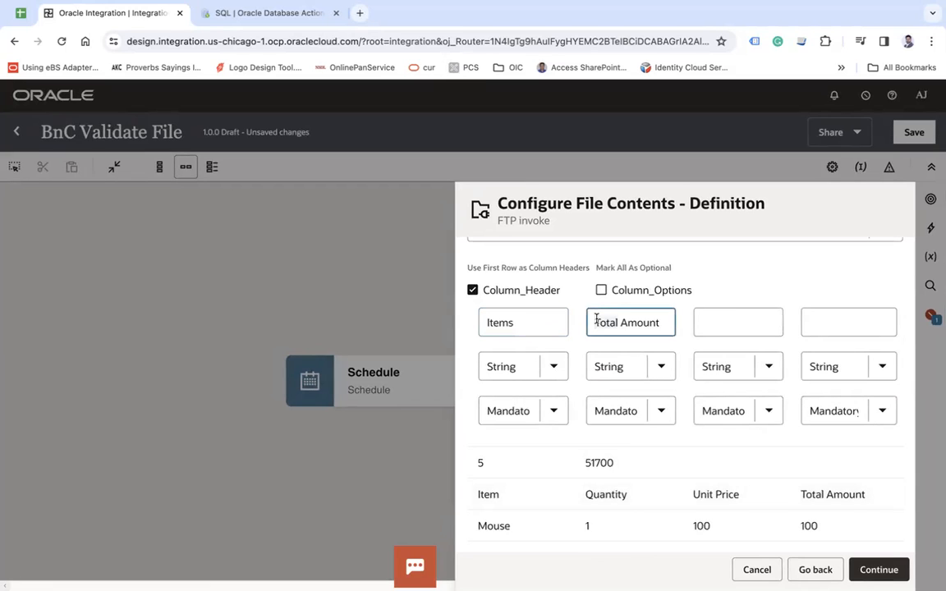
key(ctrl+a)
text(Quantity)
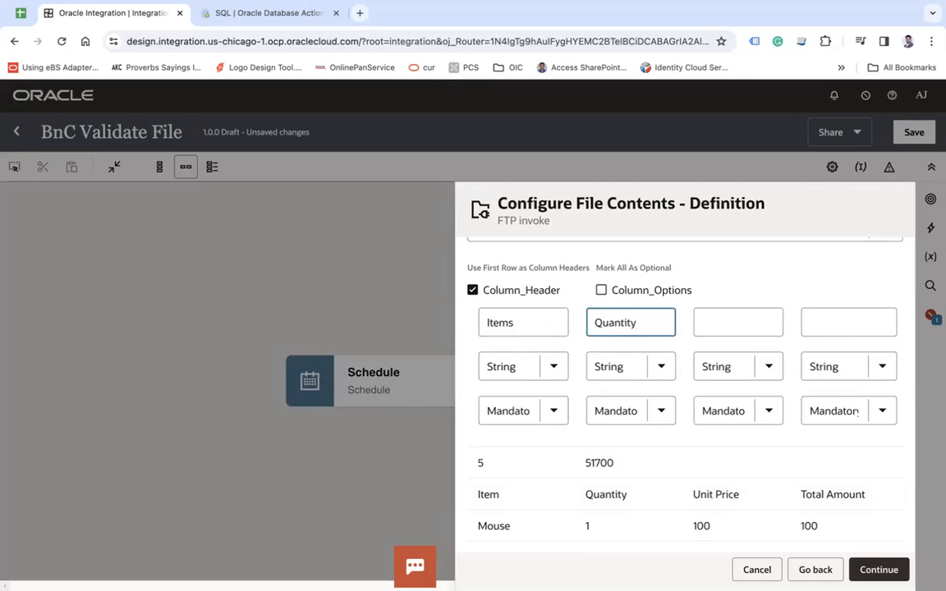
Step: Name the third and fourth columns of the file definition UnitPrice and TotalAmount
click(746, 324)
text(UnitPrice)
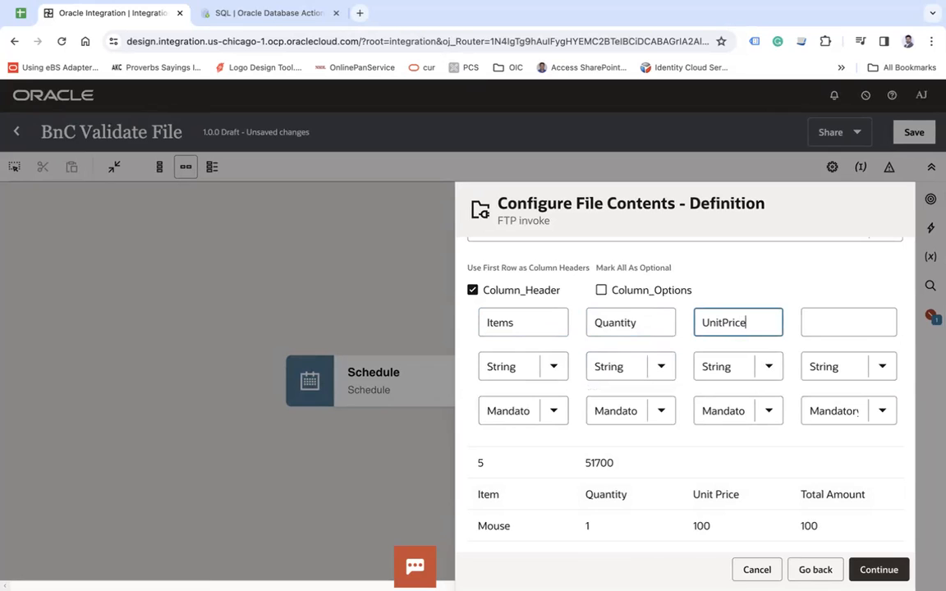
click(842, 322)
text(Tota)
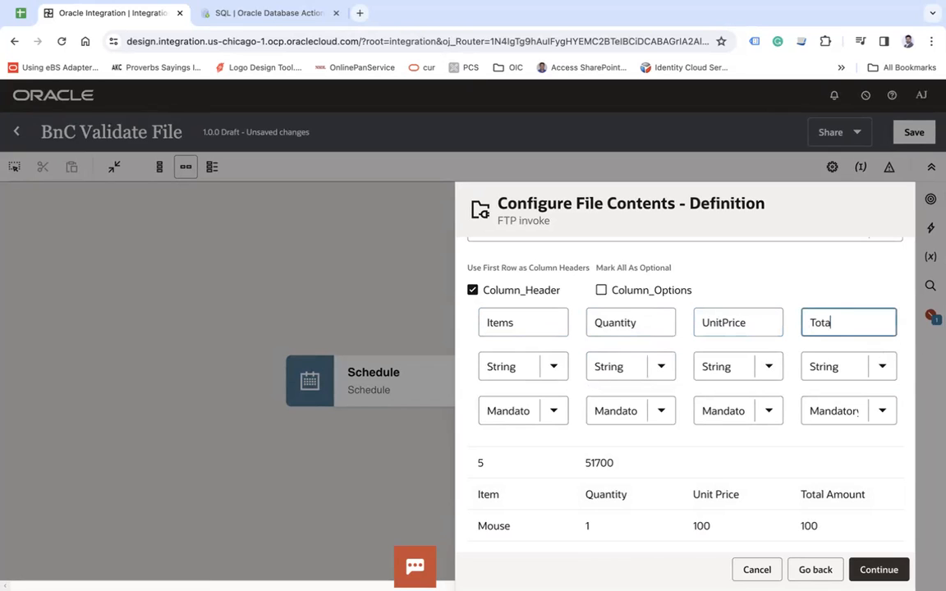
text(lAmount)
Step: Mark all columns as optional, then set only the first column to Mandatory
click(600, 292)
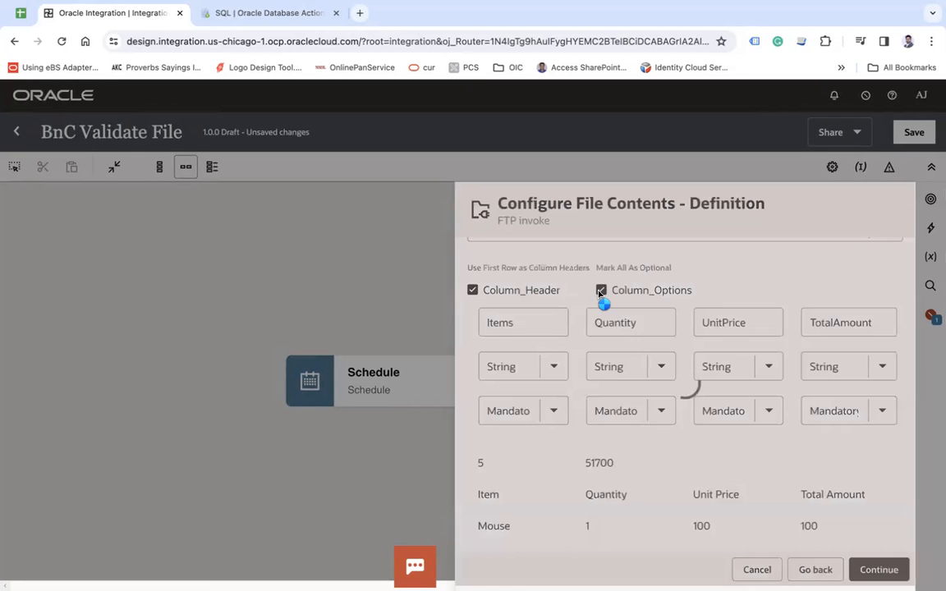
scroll(699, 393, down, 10)
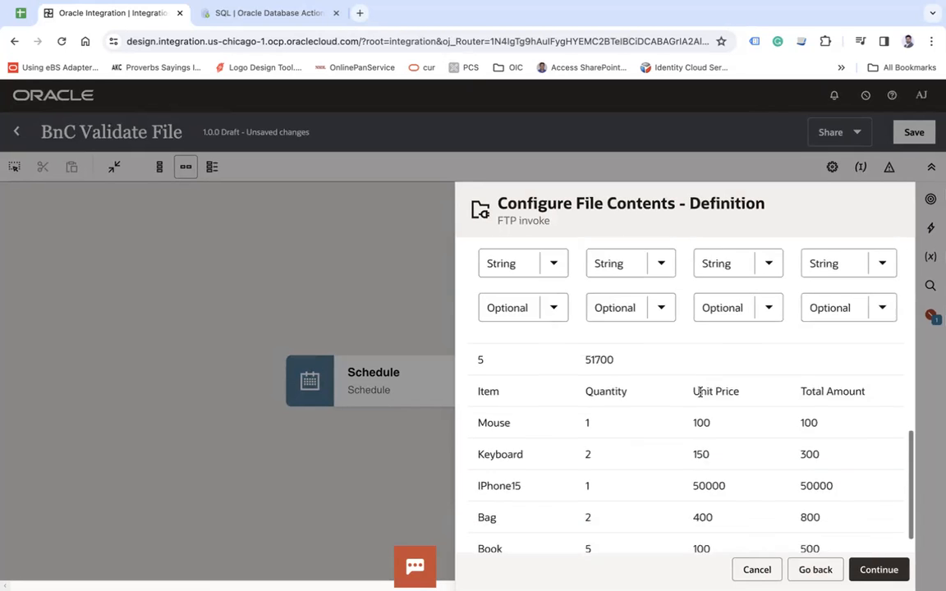
click(552, 282)
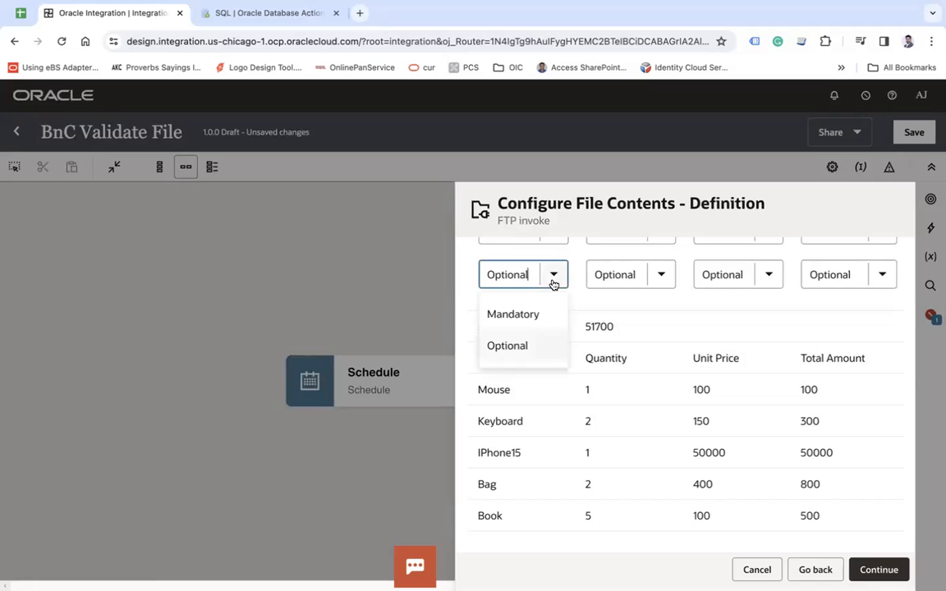
click(524, 320)
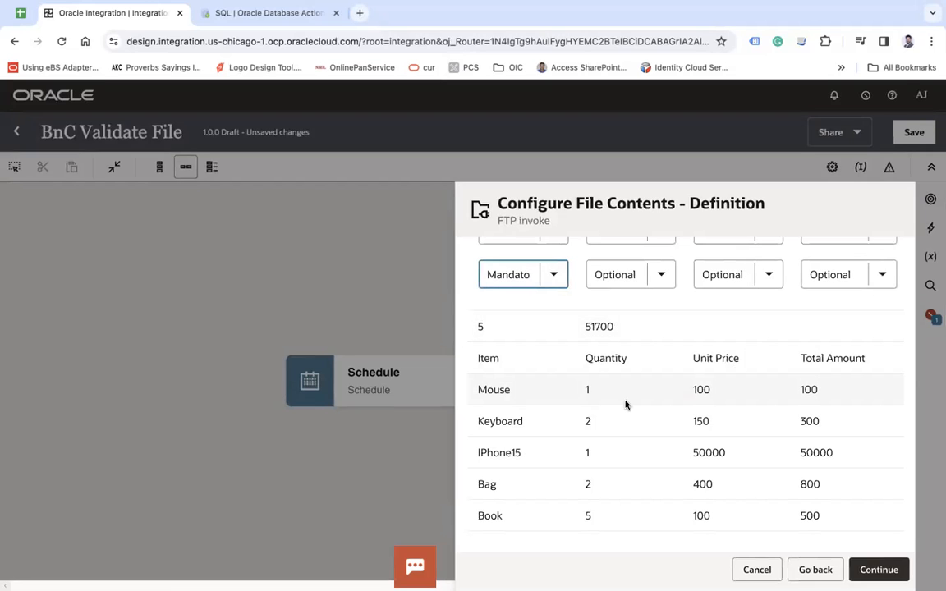
Step: Name the third column Unit Price and the fourth column Total Amount
scroll(624, 404, up, 4)
click(715, 330)
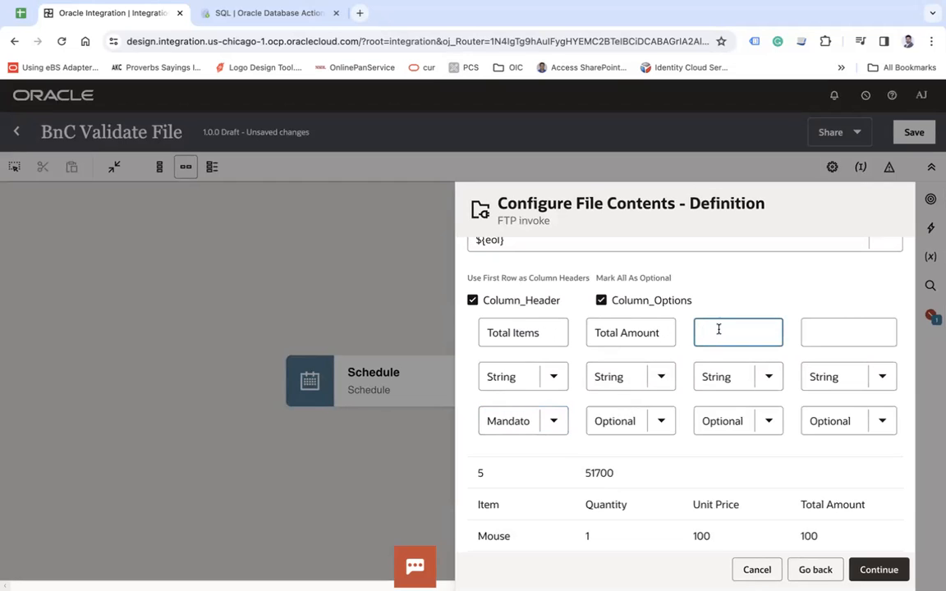
text(Unit Price)
key(Tab)
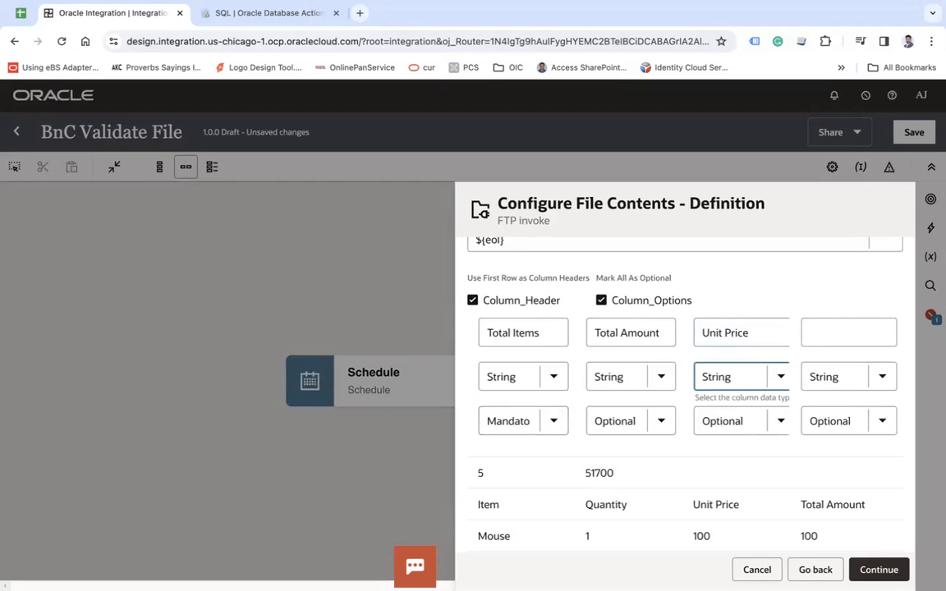
click(831, 332)
text(Total Amount)
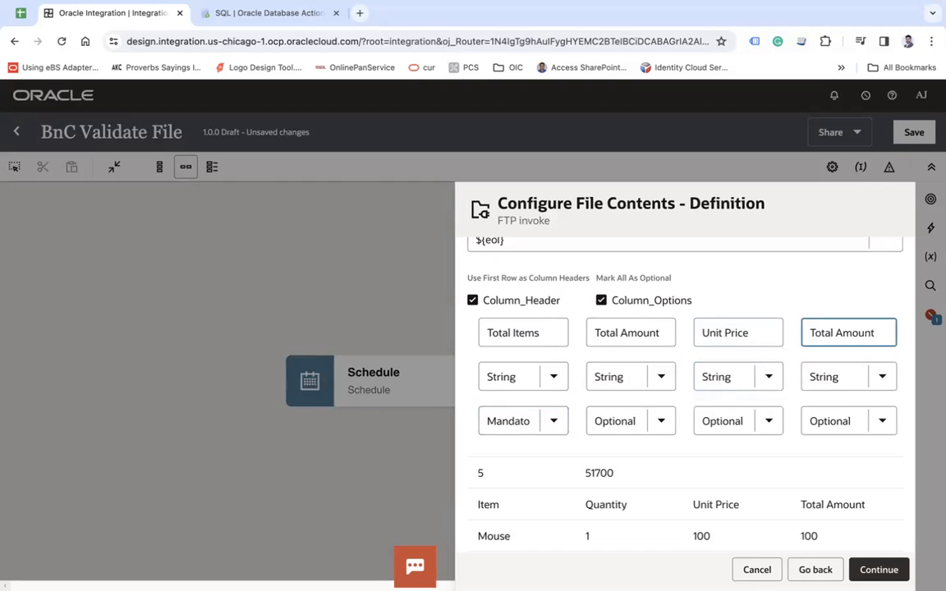
Step: Set the data type of the second, third and fourth columns to Integer
click(661, 376)
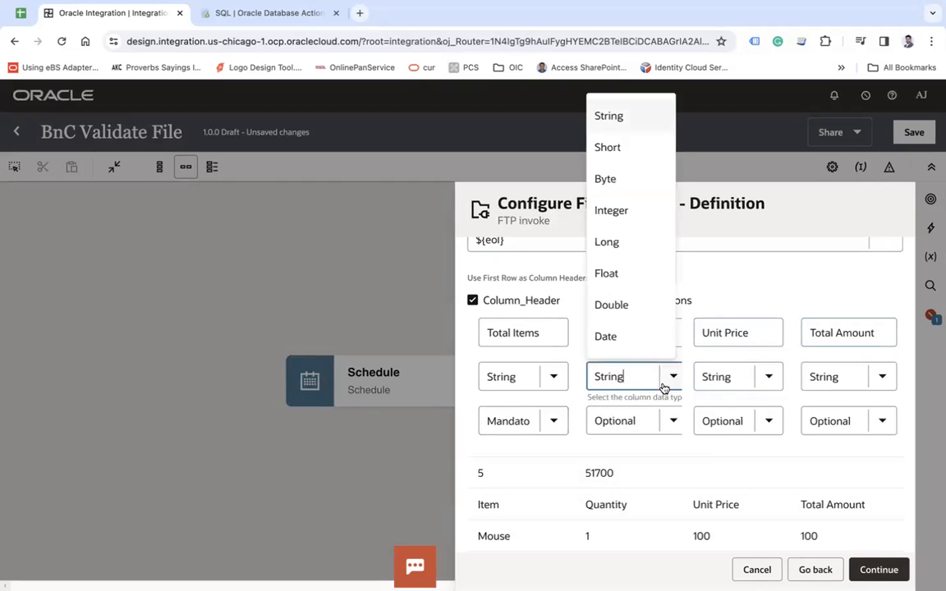
click(625, 210)
click(768, 379)
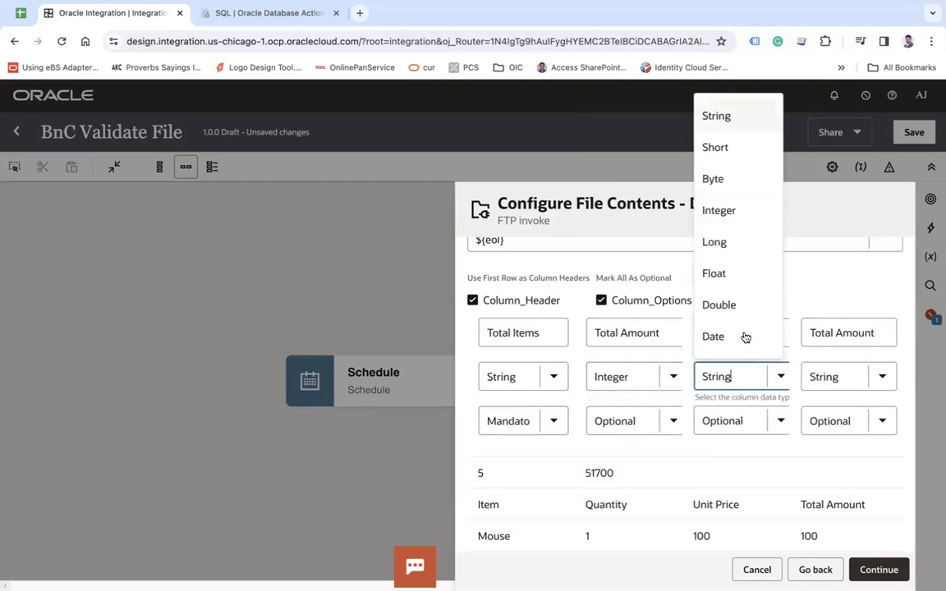
click(711, 211)
click(882, 377)
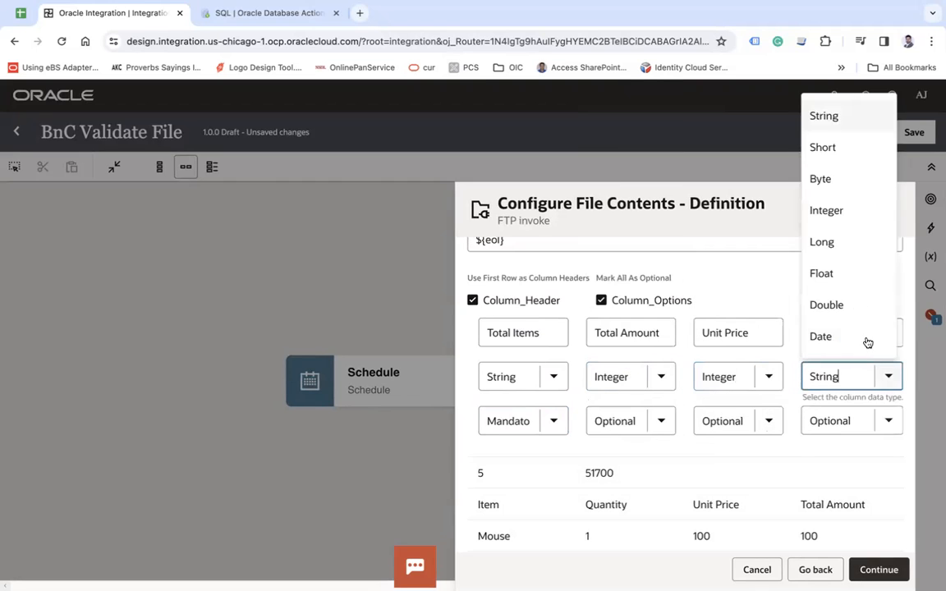
click(826, 212)
click(800, 290)
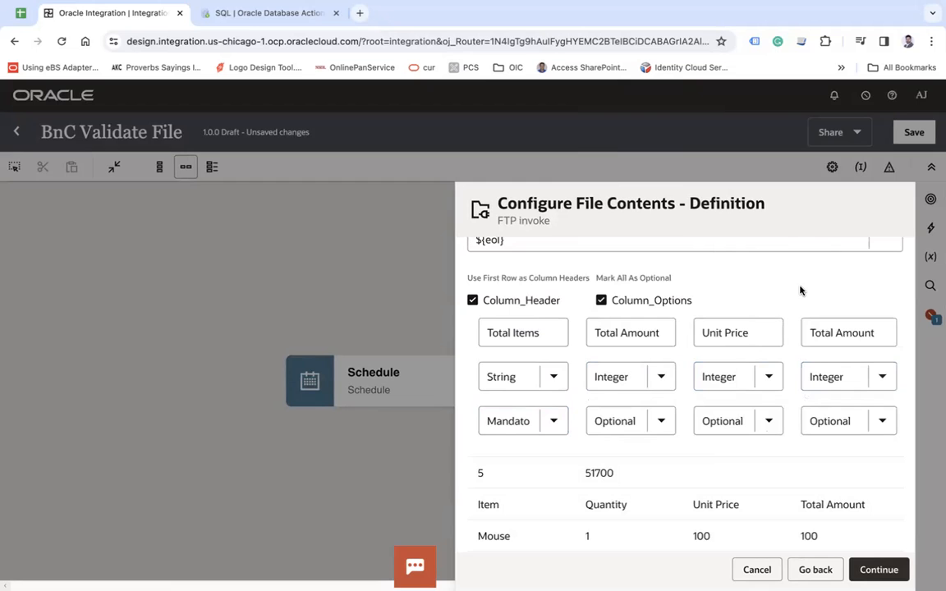
Step: Recheck the file definition's column names, data types and options, then finish configuring the ReadFileFromFTP connection
scroll(752, 408, down, 3)
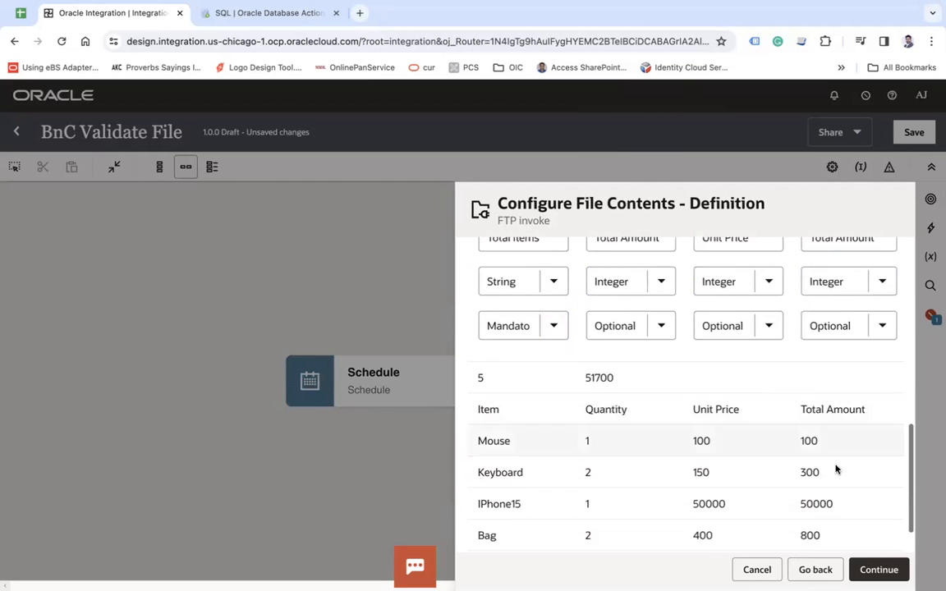
click(873, 567)
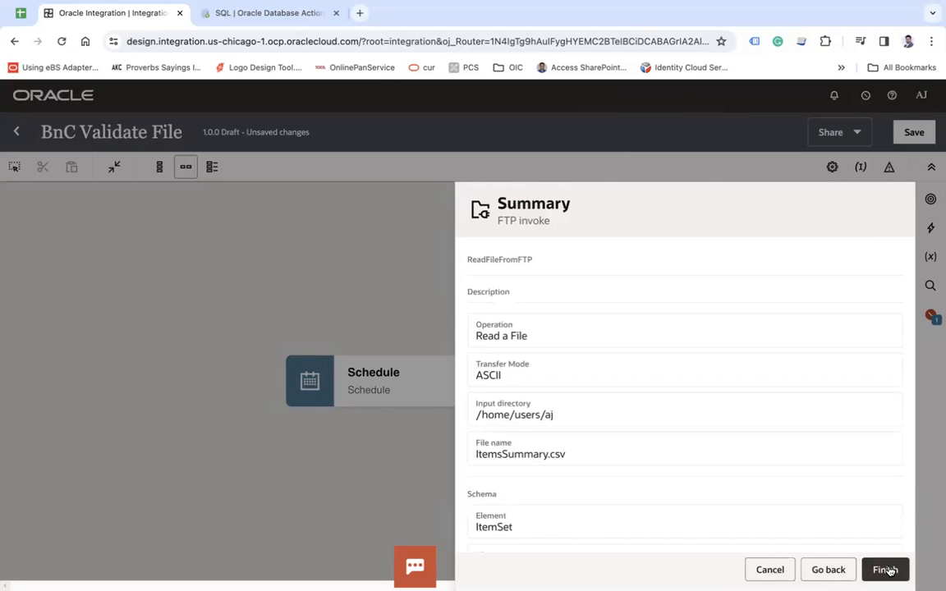
click(829, 570)
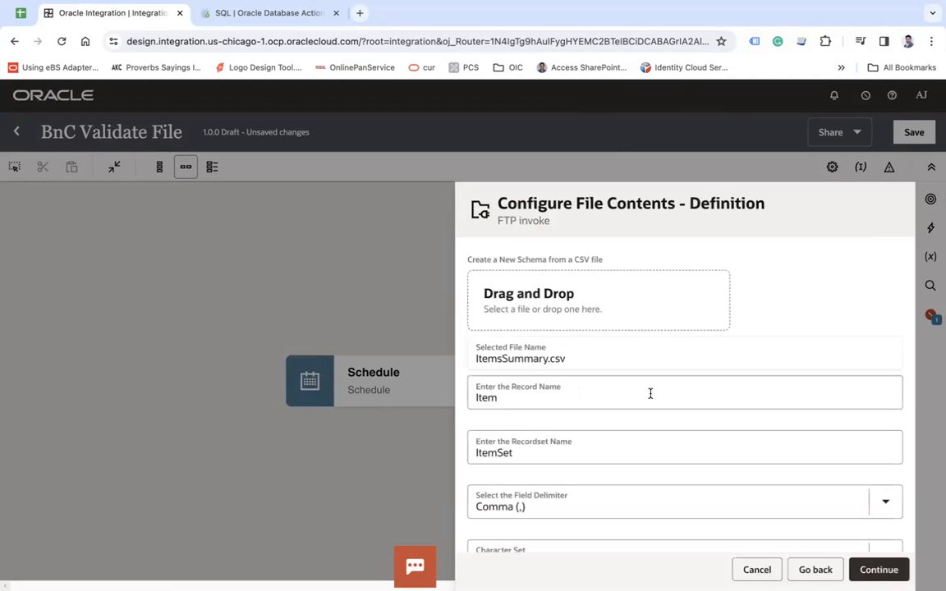
scroll(650, 394, down, 6)
scroll(490, 292, up, 1)
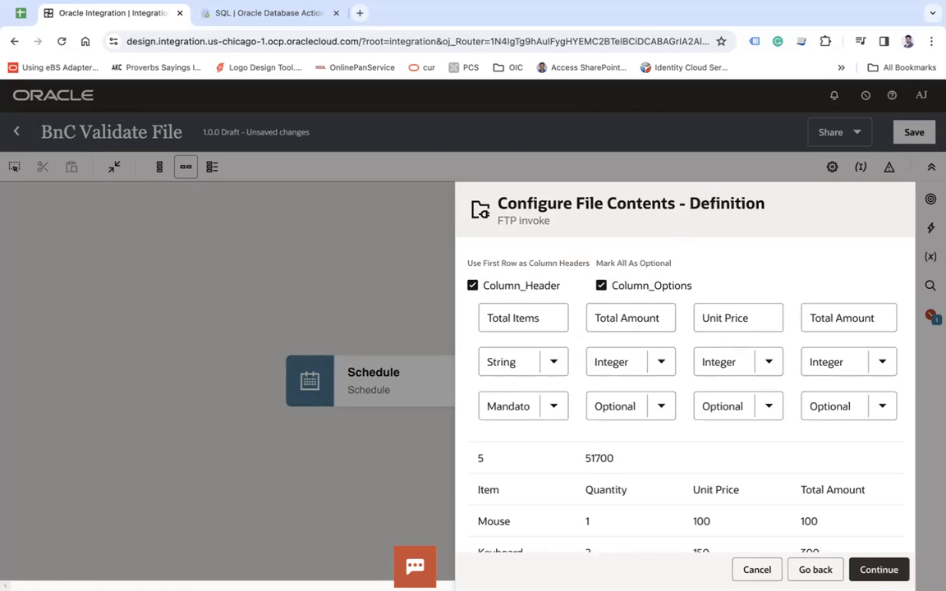
click(868, 568)
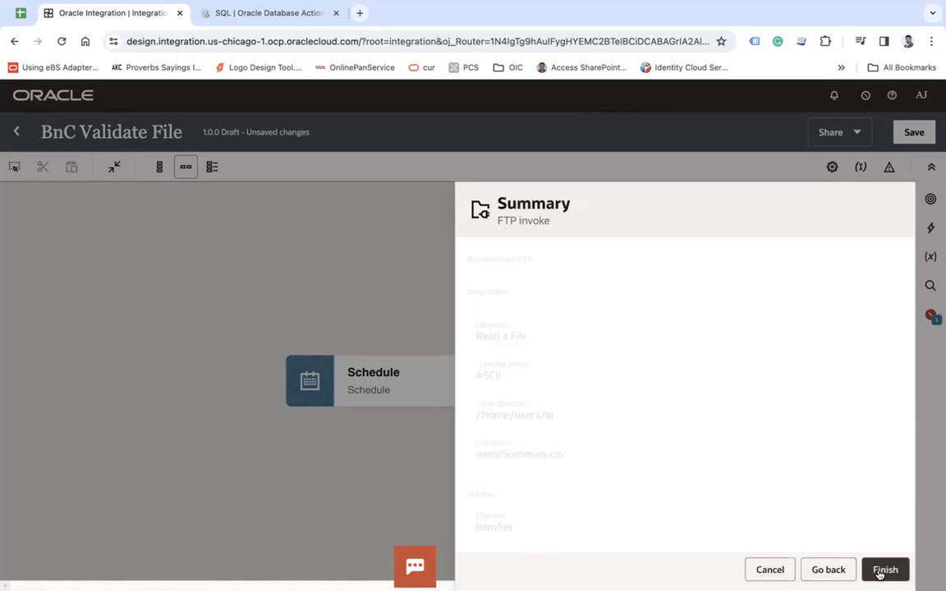
click(884, 572)
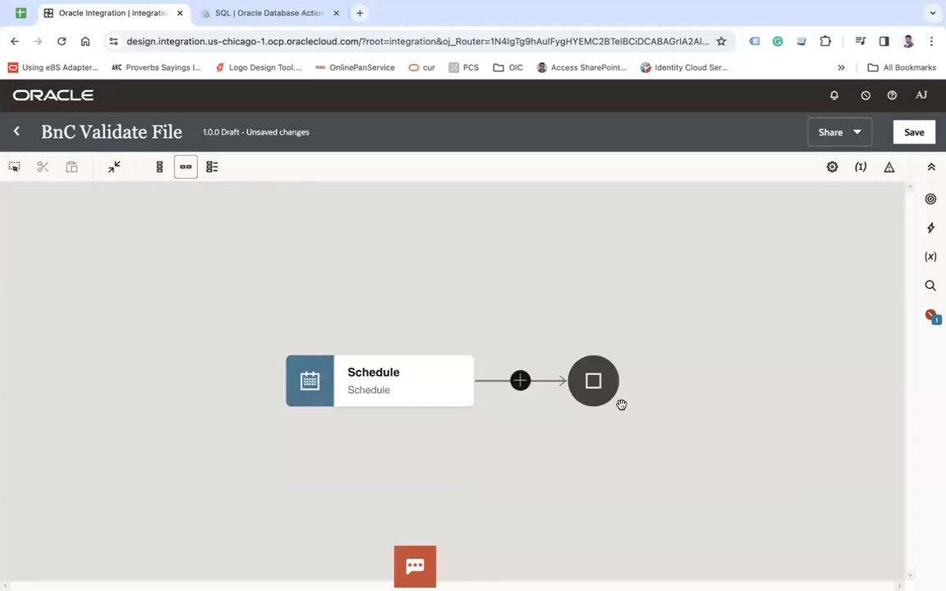
Step: Insert an Assign action between the Schedule and the ReadFileFromFTP map
click(239, 381)
text(ass)
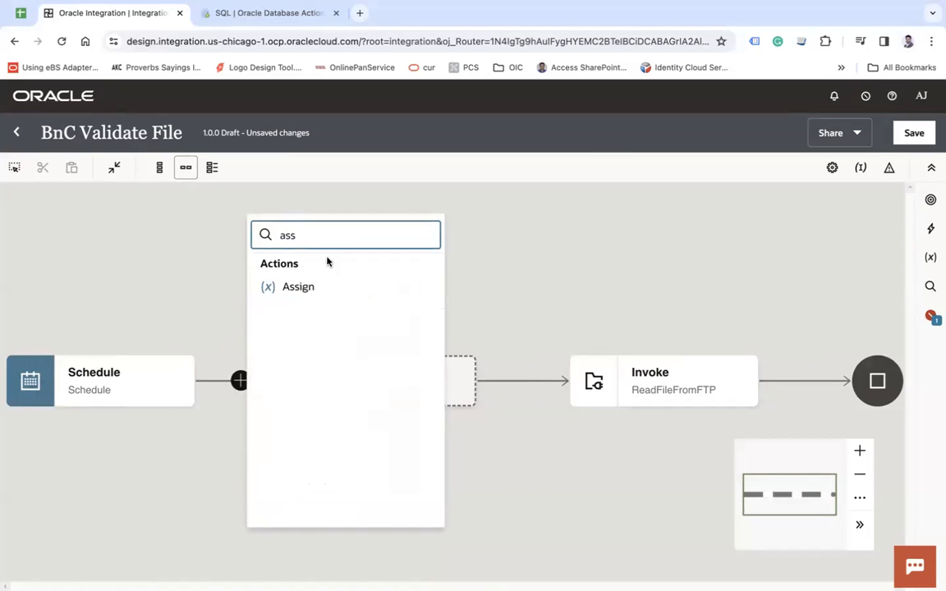
click(302, 286)
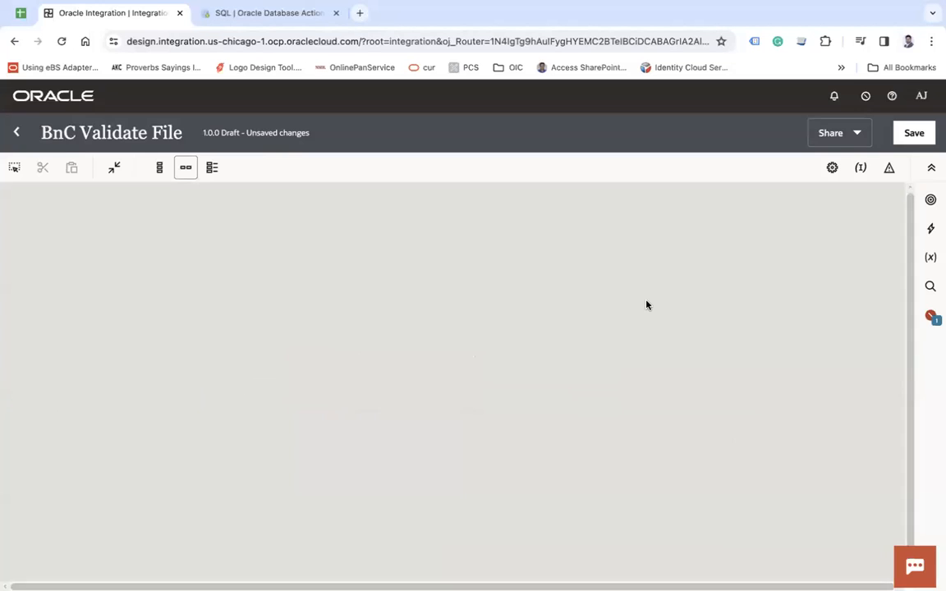
Step: Add a String variable named InvoiceTotal to the assignment and set its value to 0
click(609, 309)
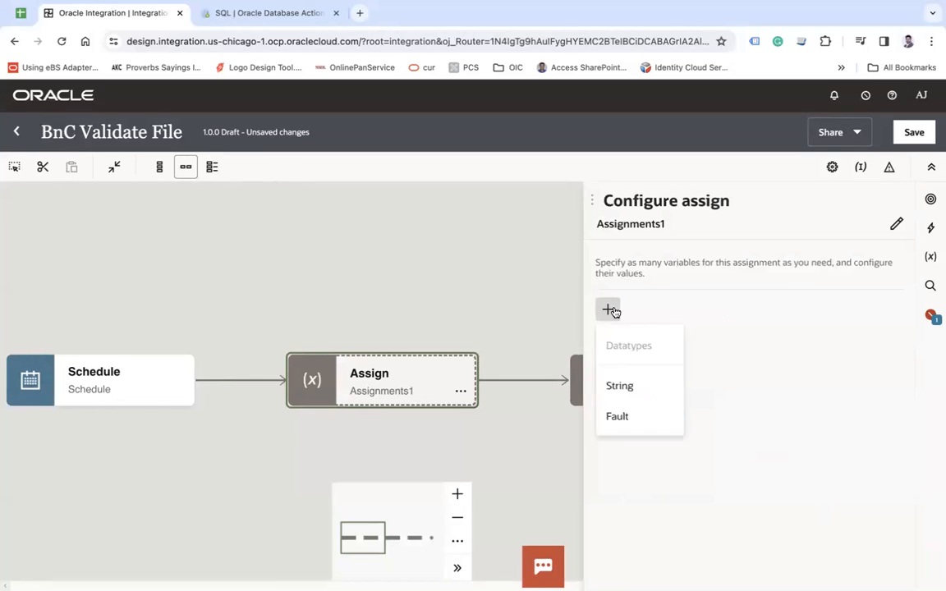
click(630, 390)
click(673, 368)
key(ctrl+a)
text(Total)
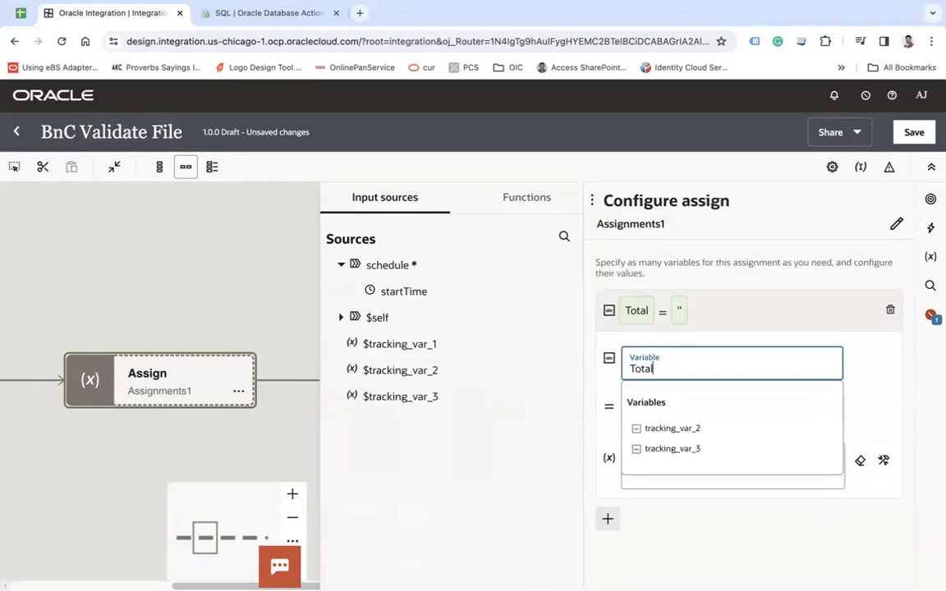
key(BackSpace)
key(BackSpace)
key(BackSpace)
key(BackSpace)
key(BackSpace)
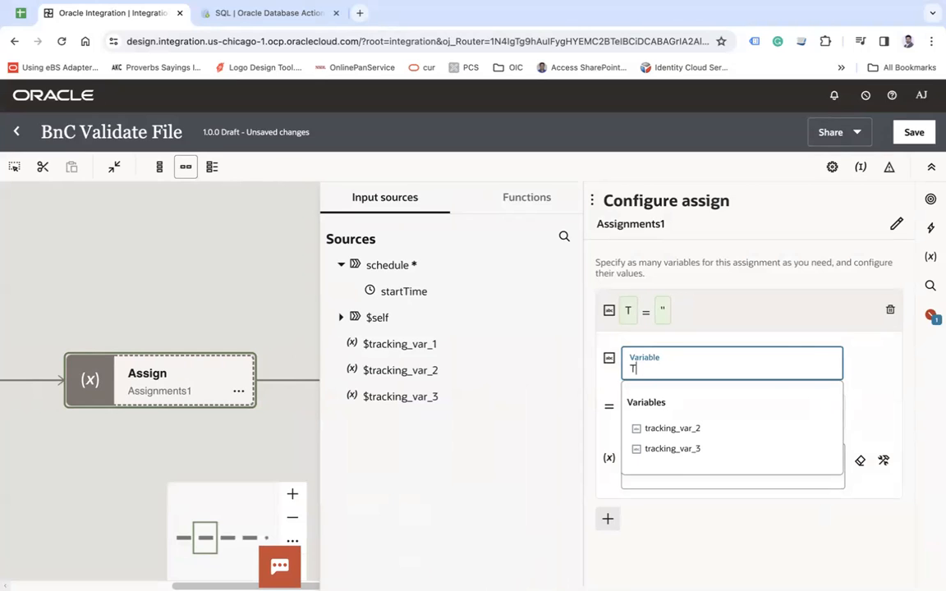
text(InvoiceTotal)
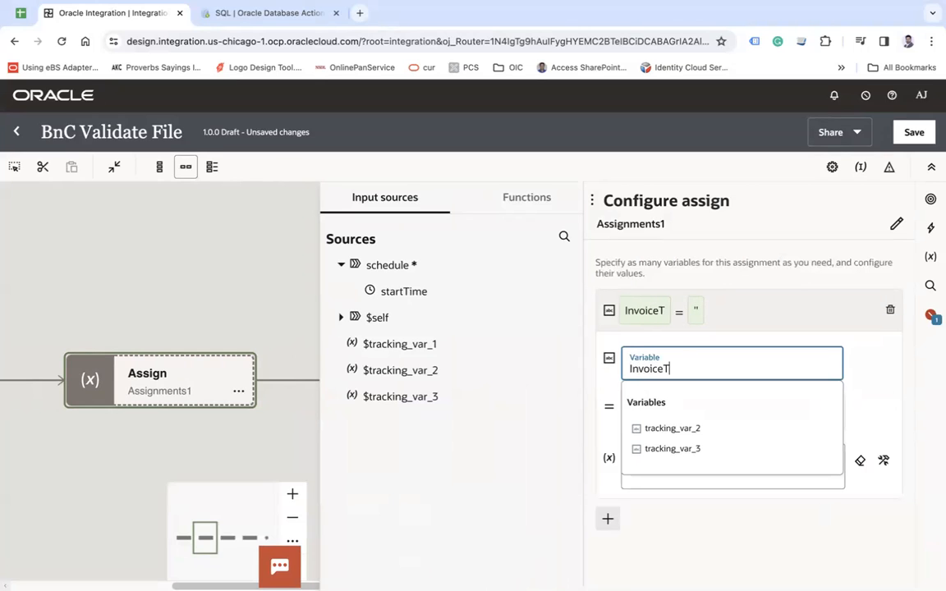
click(681, 452)
key(BackSpace)
key(BackSpace)
text(0)
Step: Rename the first assignment variable as TotaInvAmount
click(717, 530)
click(608, 521)
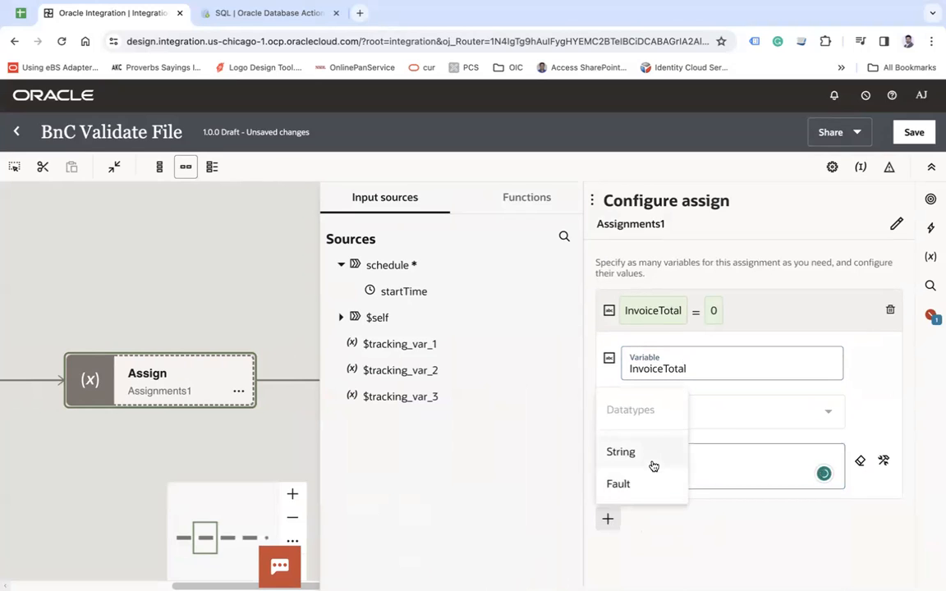
click(694, 368)
text(T)
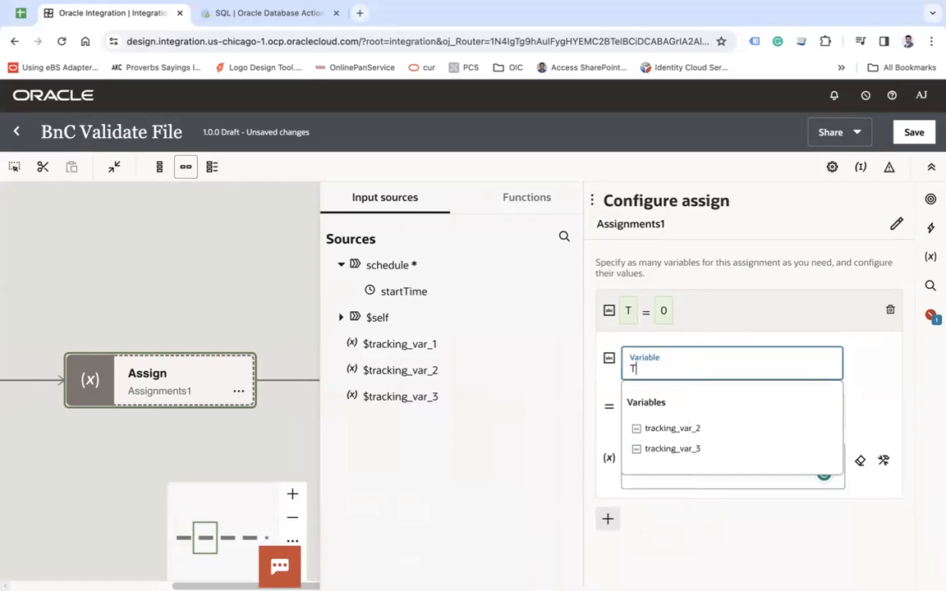
text(otalInvAmount)
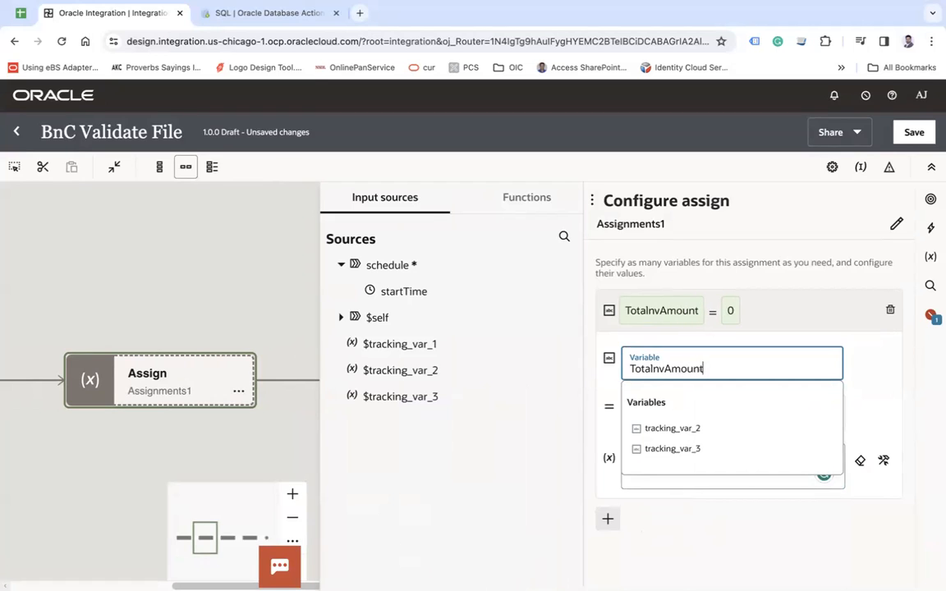
click(720, 485)
Step: Add a second String variable named TotalItems to the assignment with the value 0
click(608, 522)
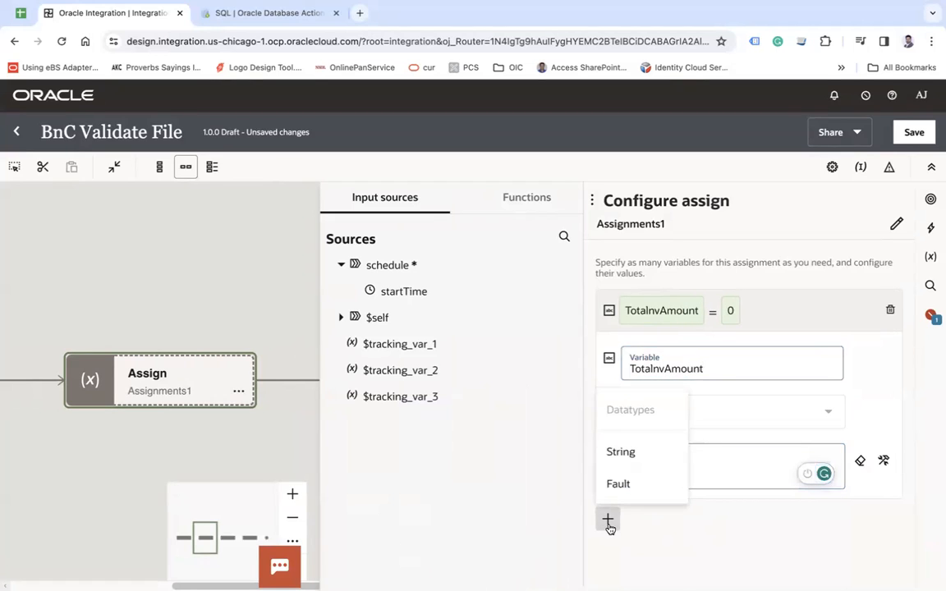
click(618, 452)
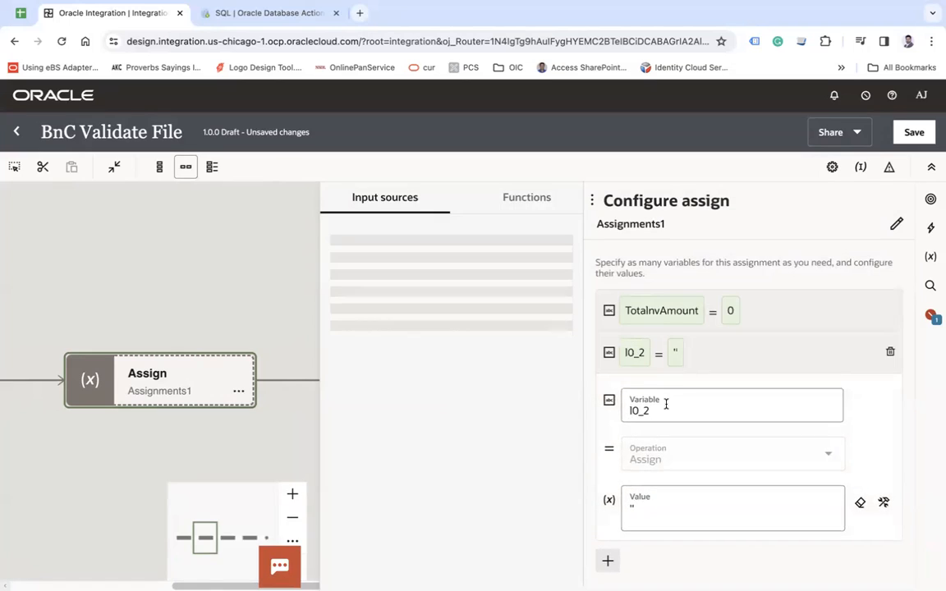
click(666, 403)
text(Toal)
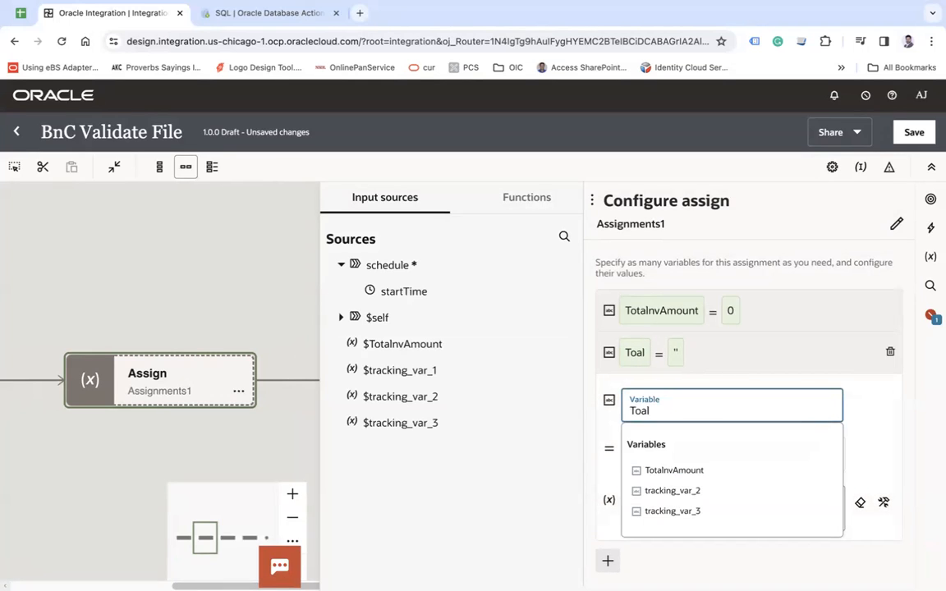
key(BackSpace)
key(BackSpace)
text(talItems)
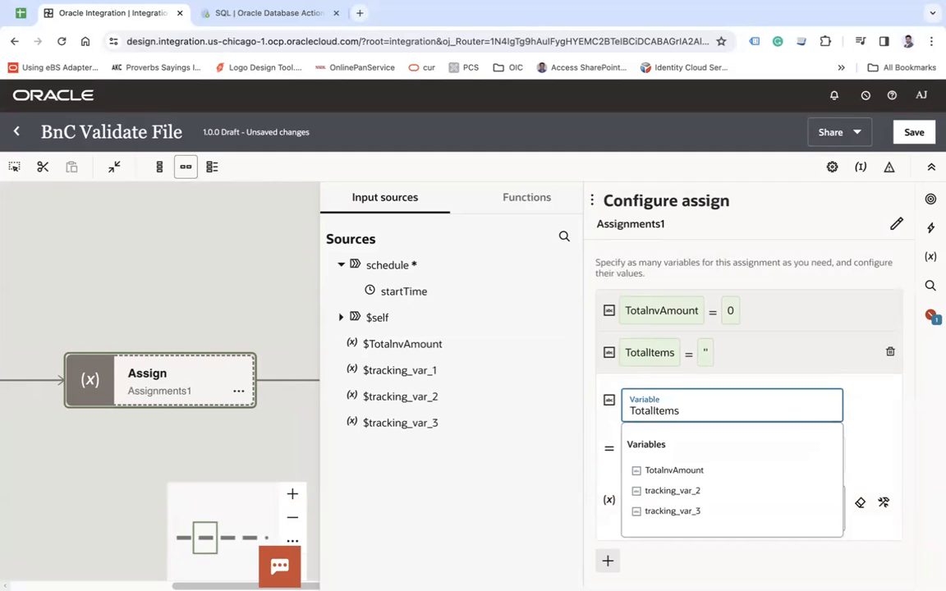
key(Tab)
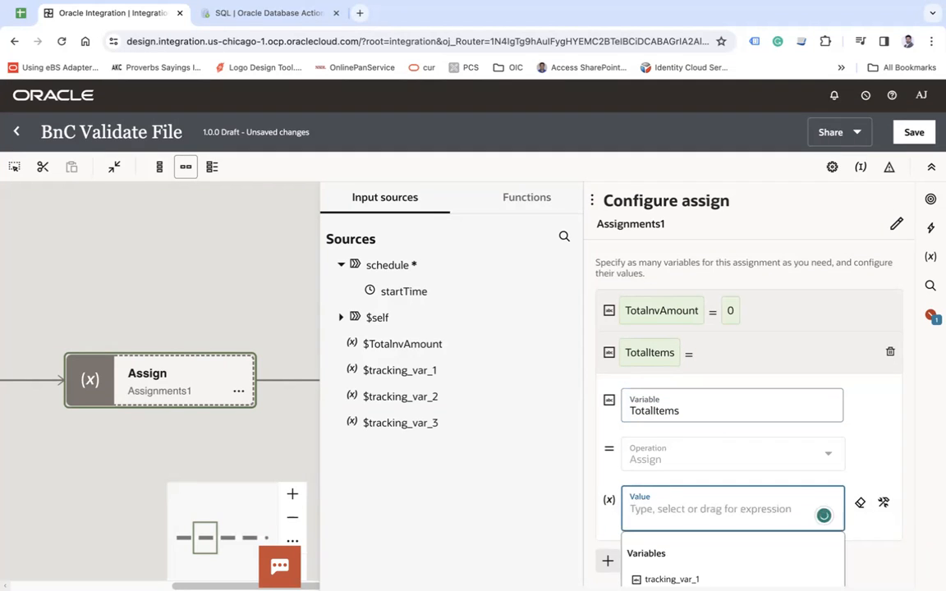
text(0)
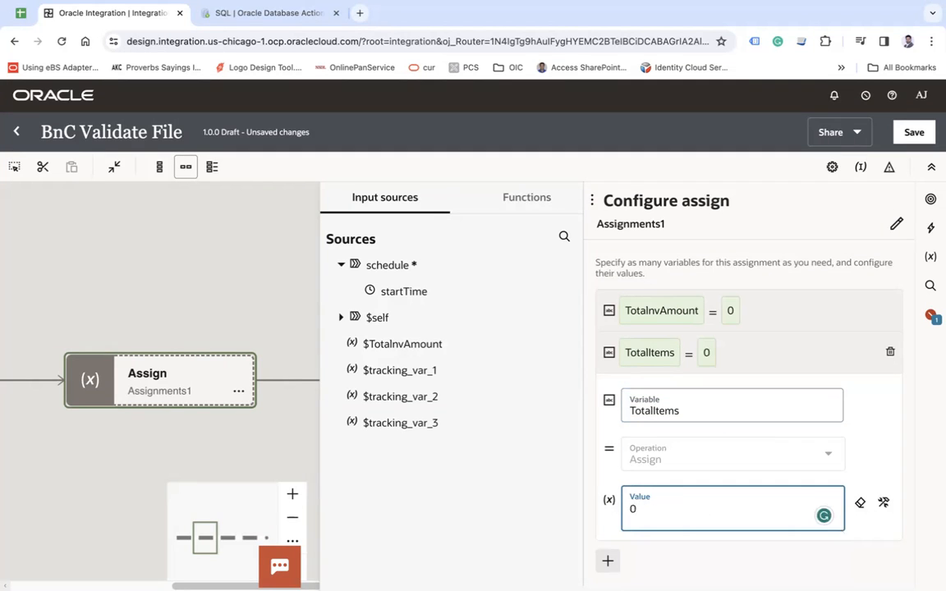
Step: Add a third String variable named TotalInvAmount1 to the assignment with the value 0
click(607, 561)
click(621, 495)
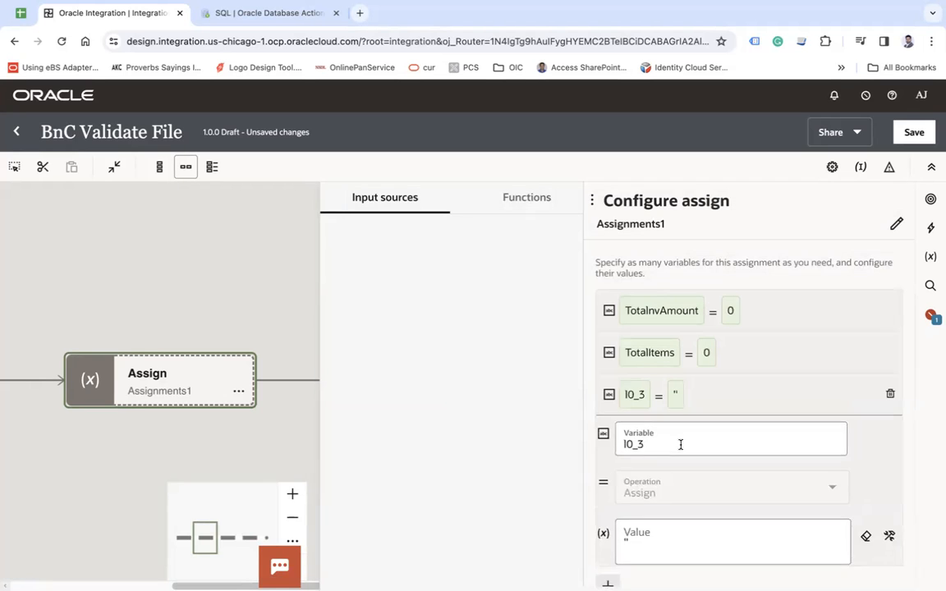
click(674, 447)
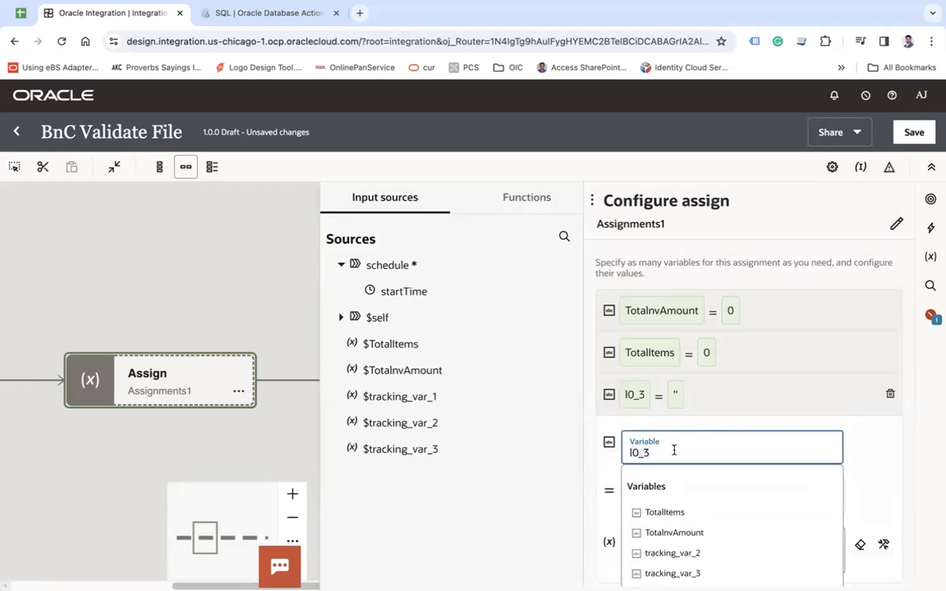
key(BackSpace)
key(BackSpace)
key(BackSpace)
key(BackSpace)
text(Total)
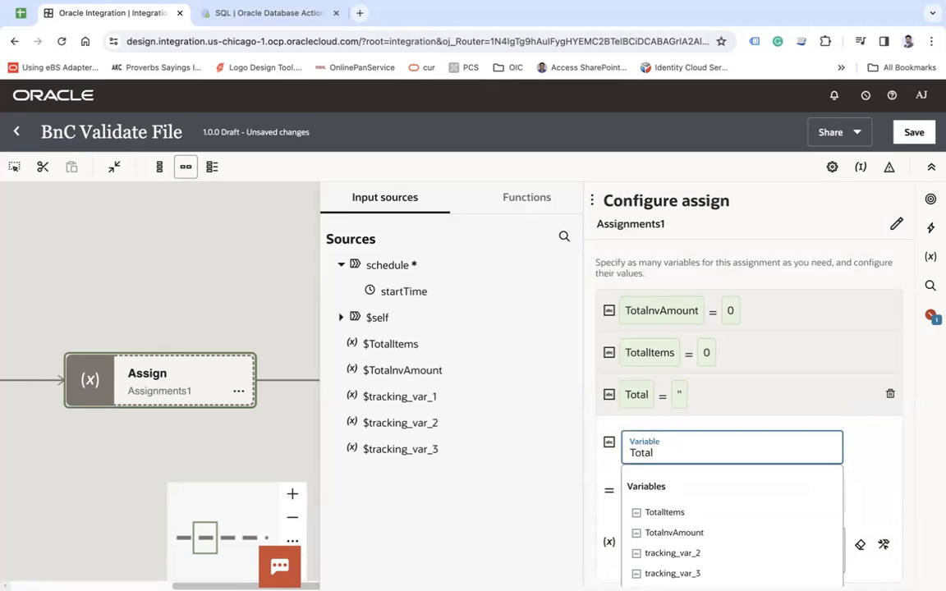
text(InvAmou)
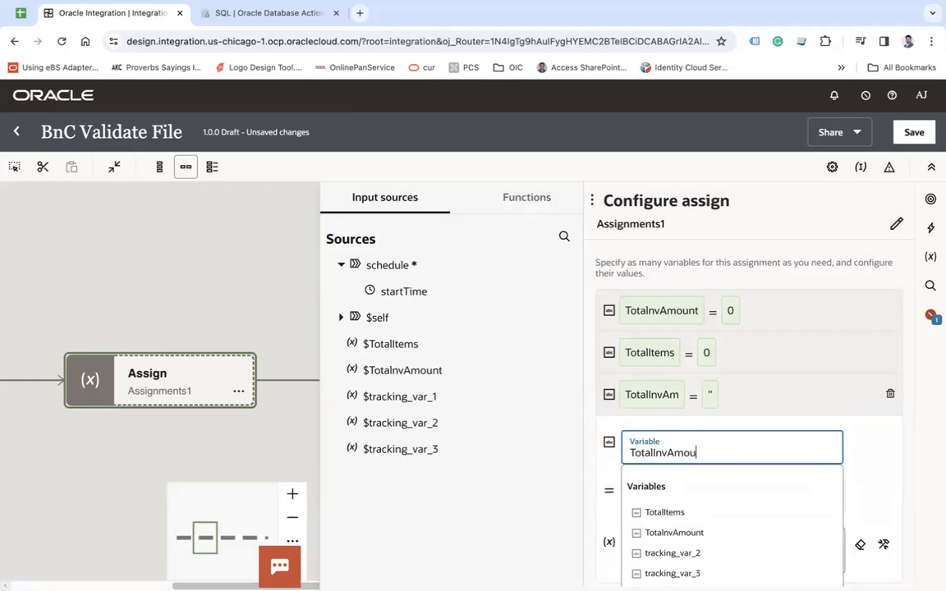
text(n1)
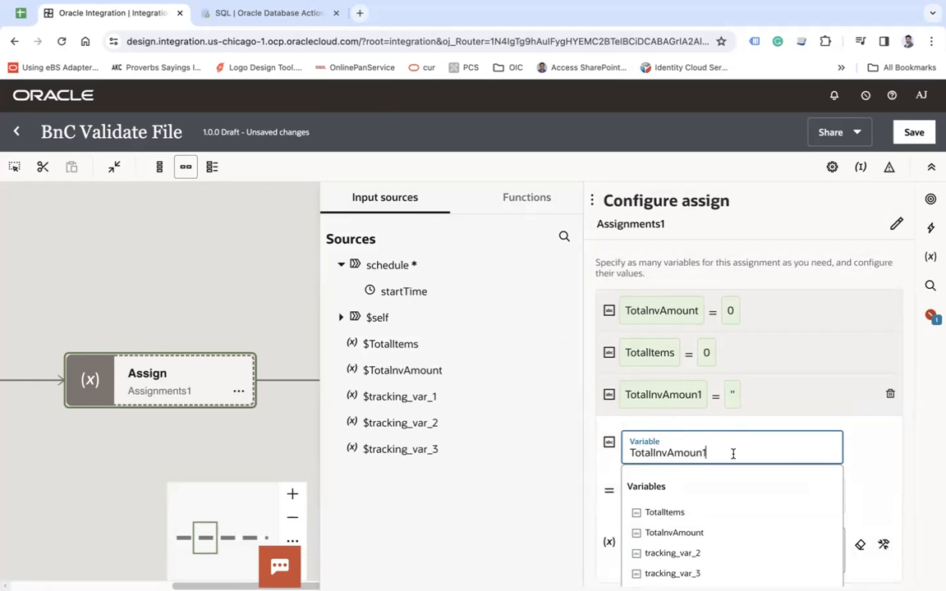
text(t)
key(Tab)
key(BackSpace)
key(BackSpace)
text(0)
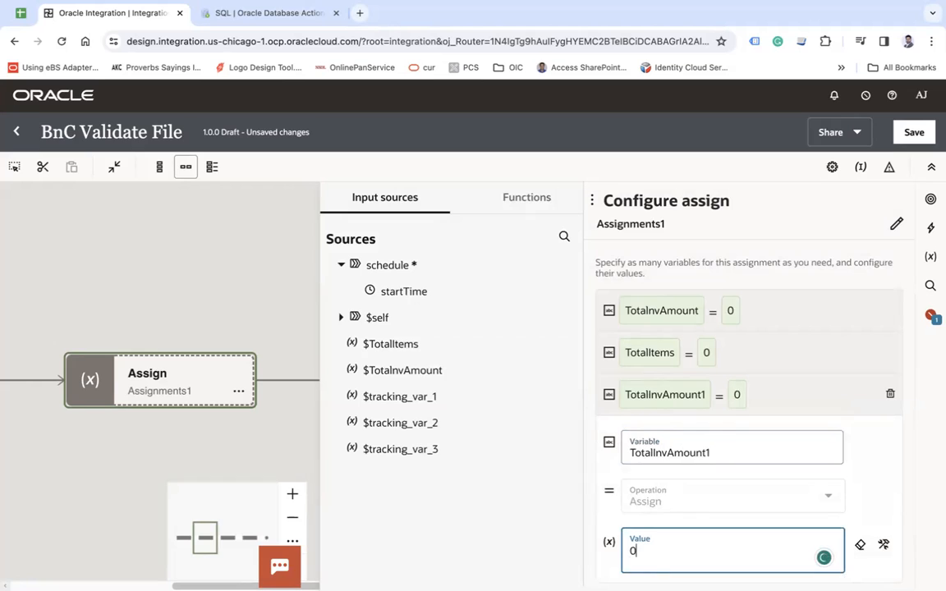
Step: Add a fourth String variable named TotalItems1 with the value 0 and close the assignment configuration
click(609, 587)
scroll(609, 587, down, 2)
click(608, 562)
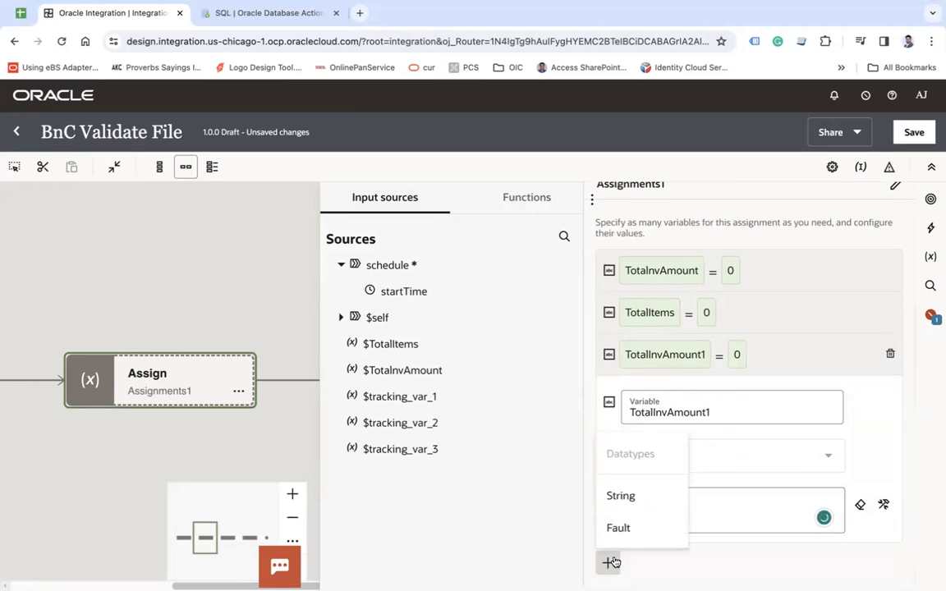
click(625, 494)
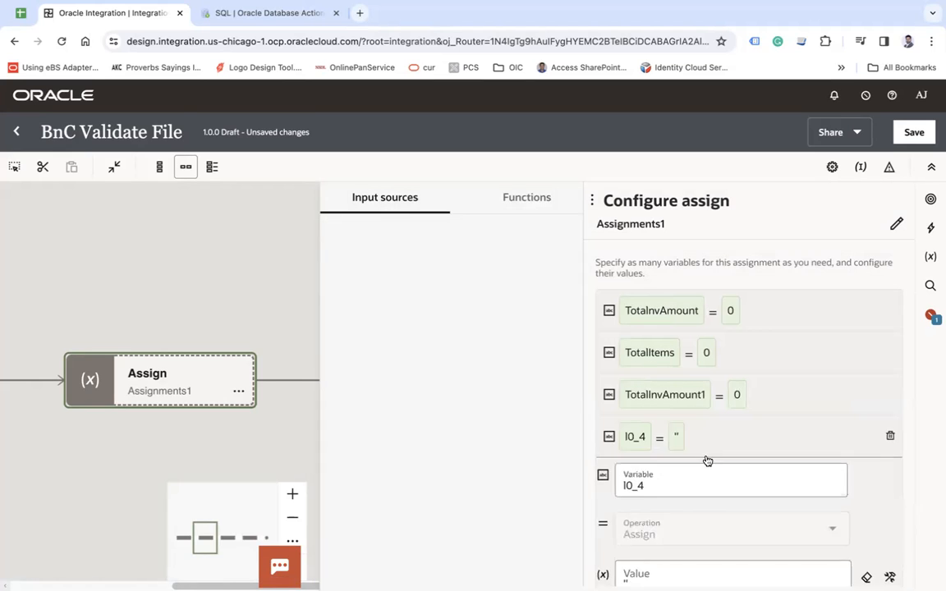
click(670, 496)
text(T)
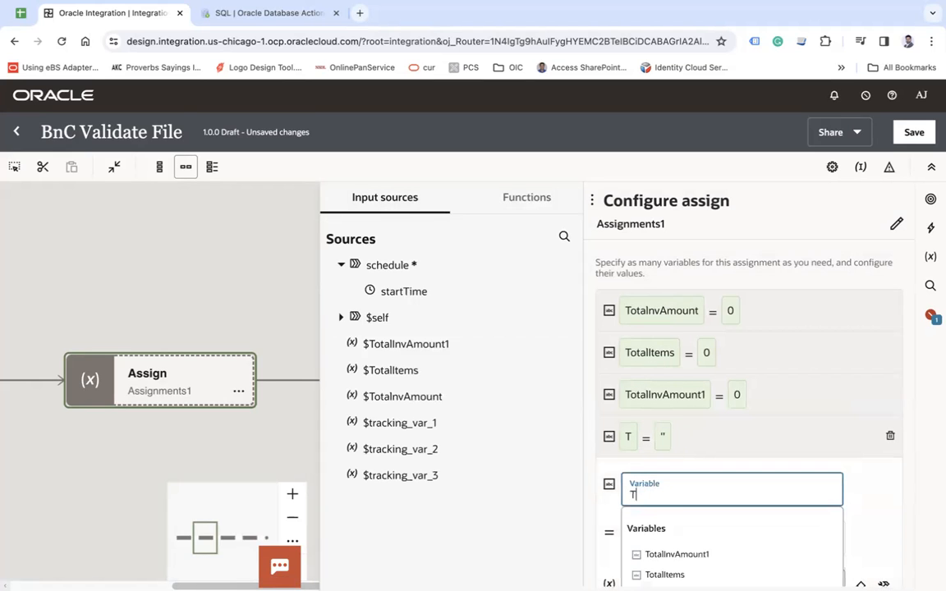
text(otalItems1)
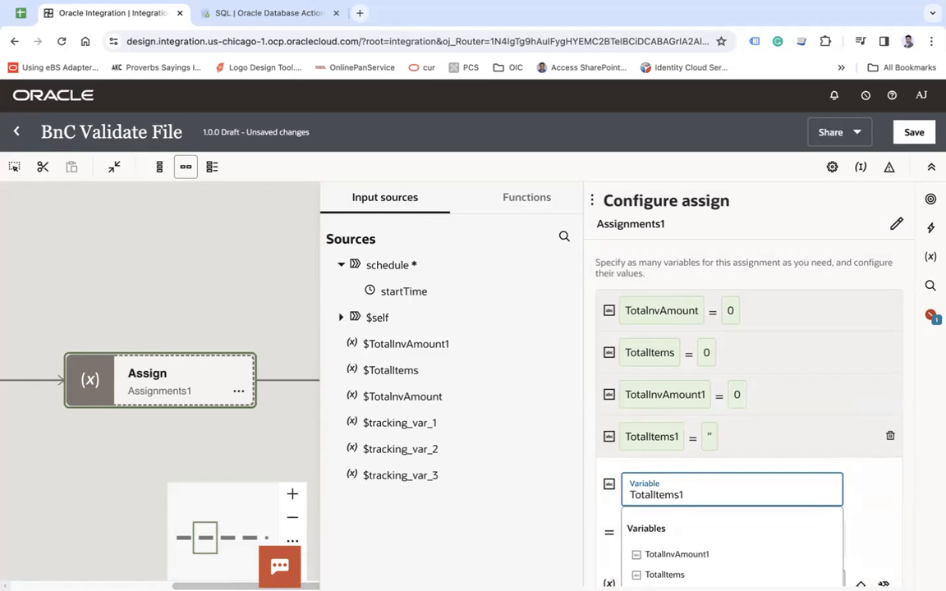
key(Tab)
scroll(646, 549, down, 2)
key(BackSpace)
key(BackSpace)
text(0)
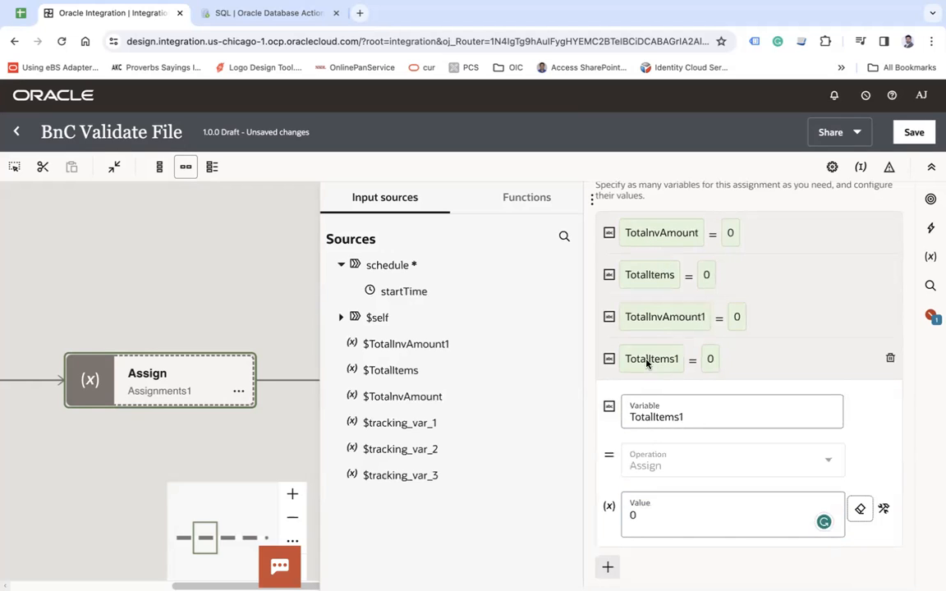
click(193, 264)
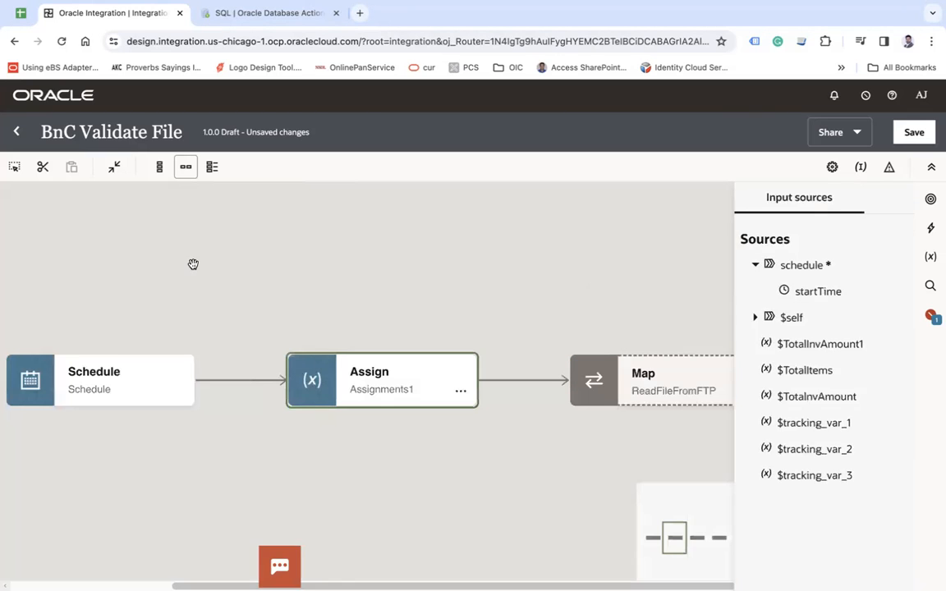
Step: Look over the integration flow and reopen the Assign action's configuration to review its variables
drag(634, 243, 197, 246)
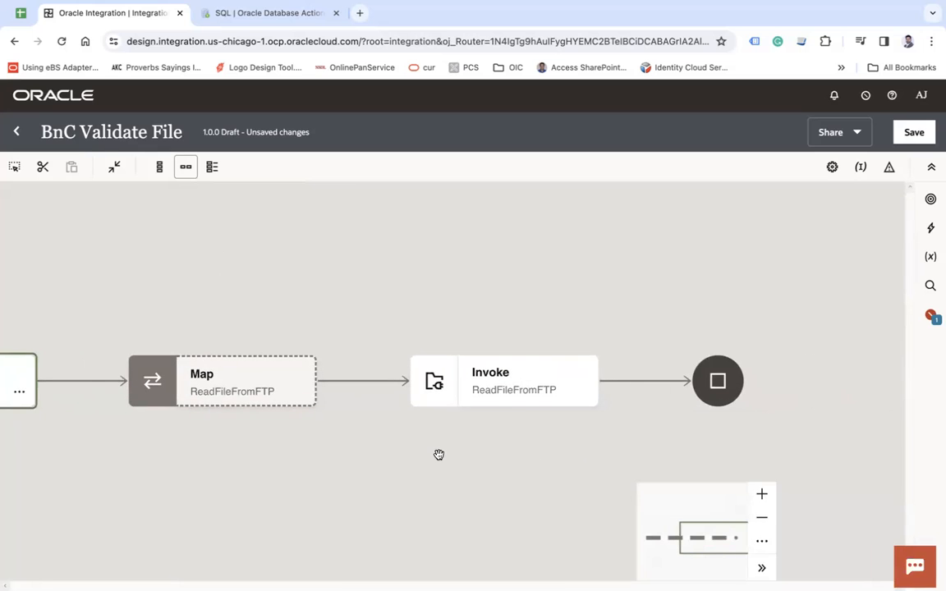
drag(440, 454, 602, 451)
click(105, 397)
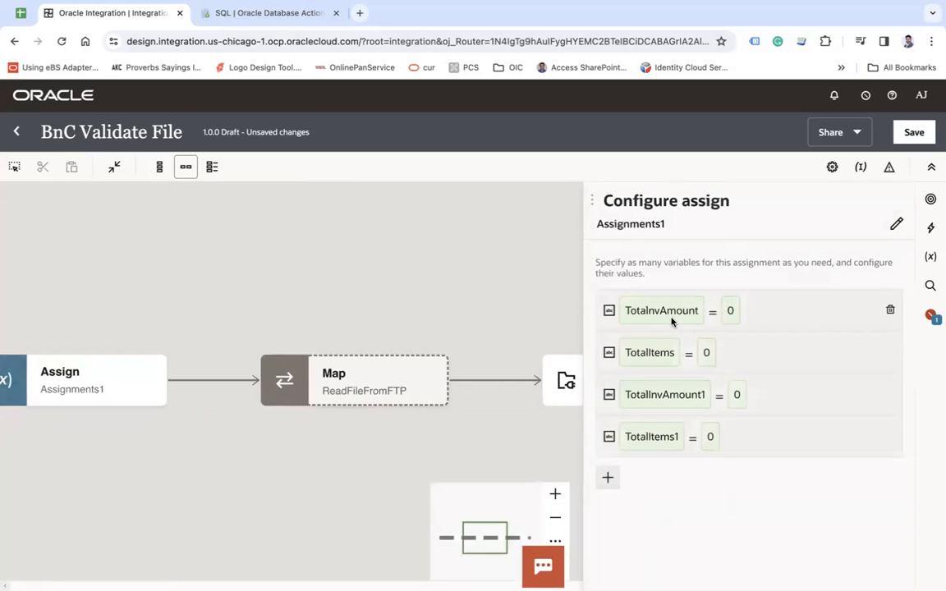
Step: Close the first assignment's configuration and add a new Assign action after the ReadFileFromFTP invoke
click(418, 488)
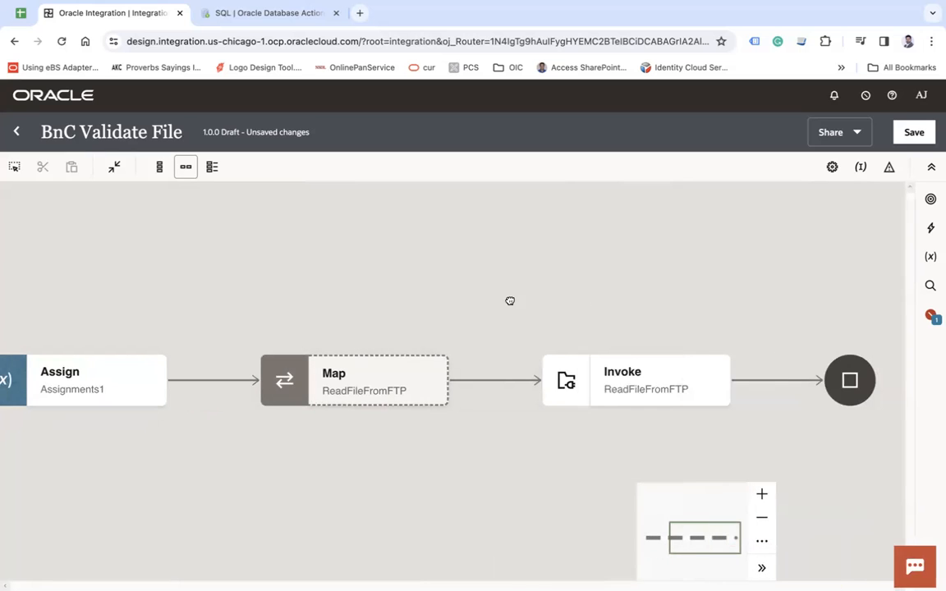
drag(510, 300, 417, 299)
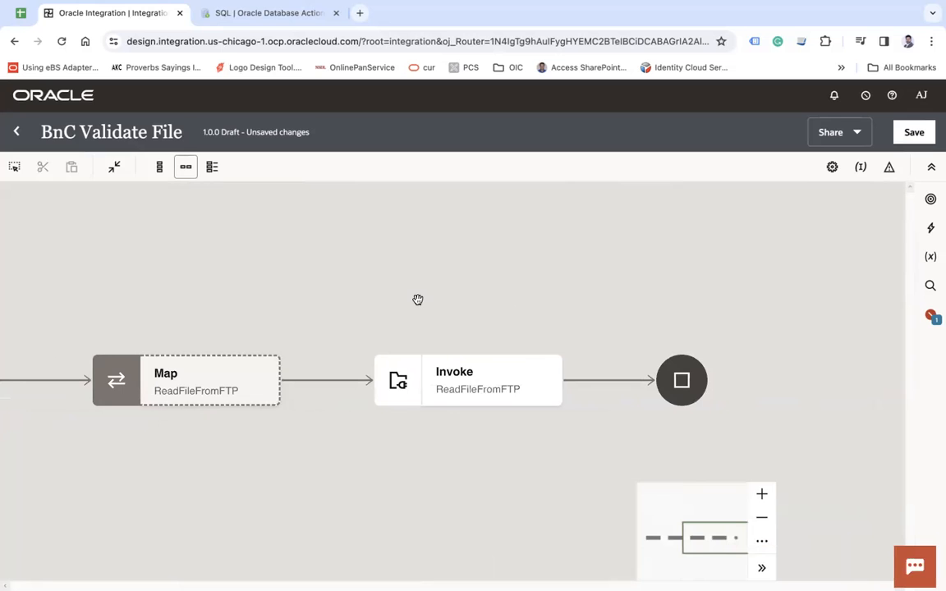
drag(496, 300, 427, 300)
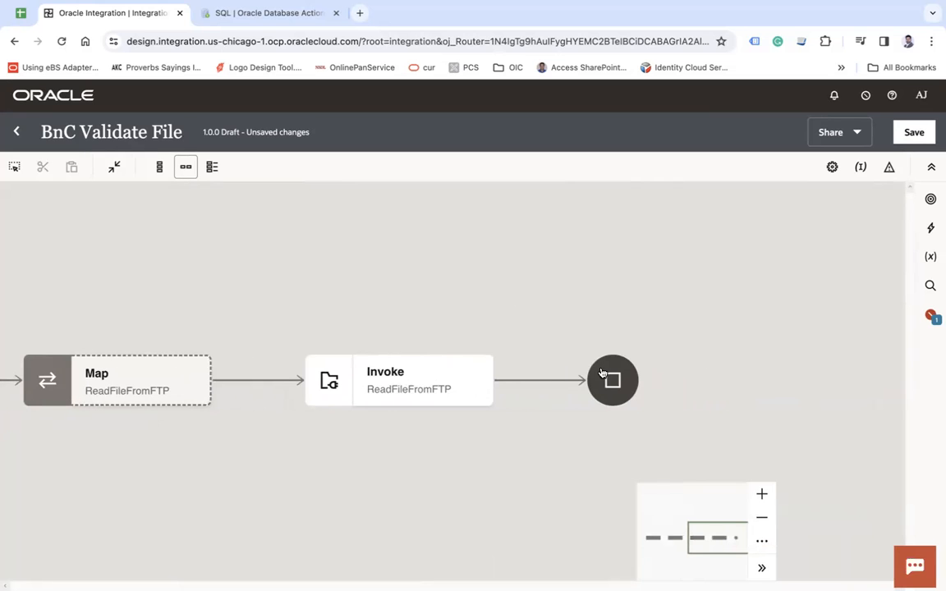
click(539, 380)
text(ass)
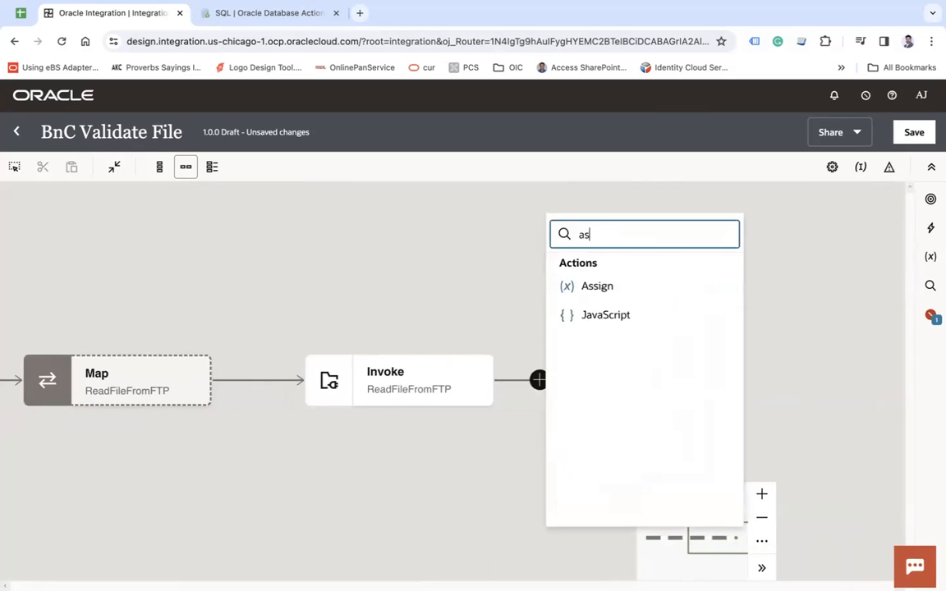
click(620, 293)
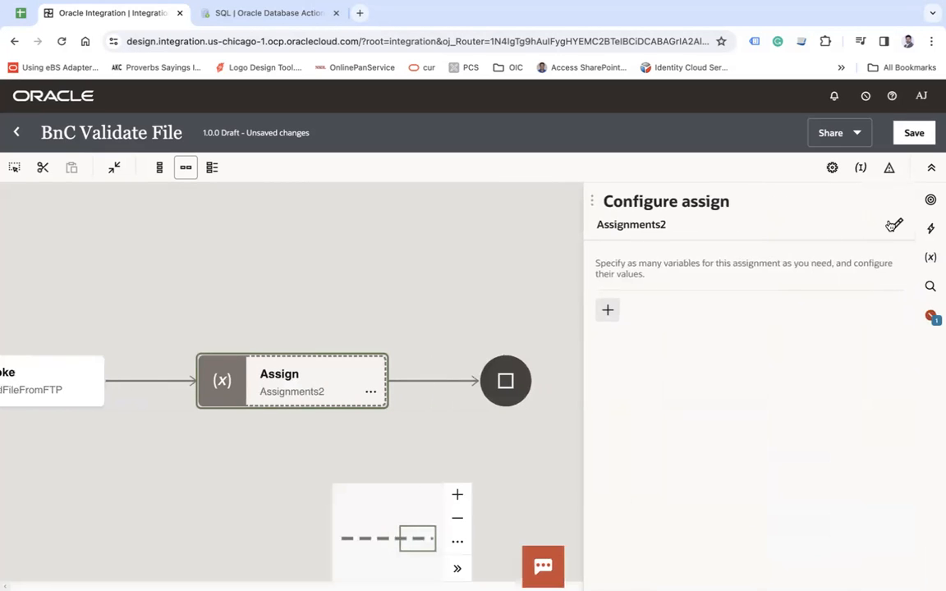
Step: Rename the new Assign action to Total
click(895, 224)
click(681, 233)
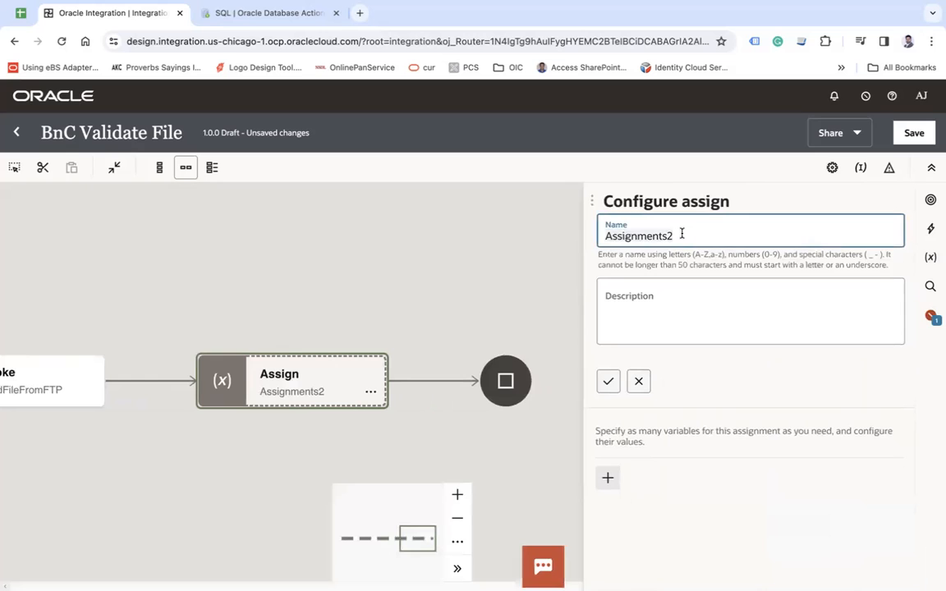
key(ctrl+a)
text(T)
click(608, 381)
Step: Add a String variable to the Total assignment and choose the existing TotalnvAmount as its variable
click(609, 310)
click(645, 395)
click(672, 369)
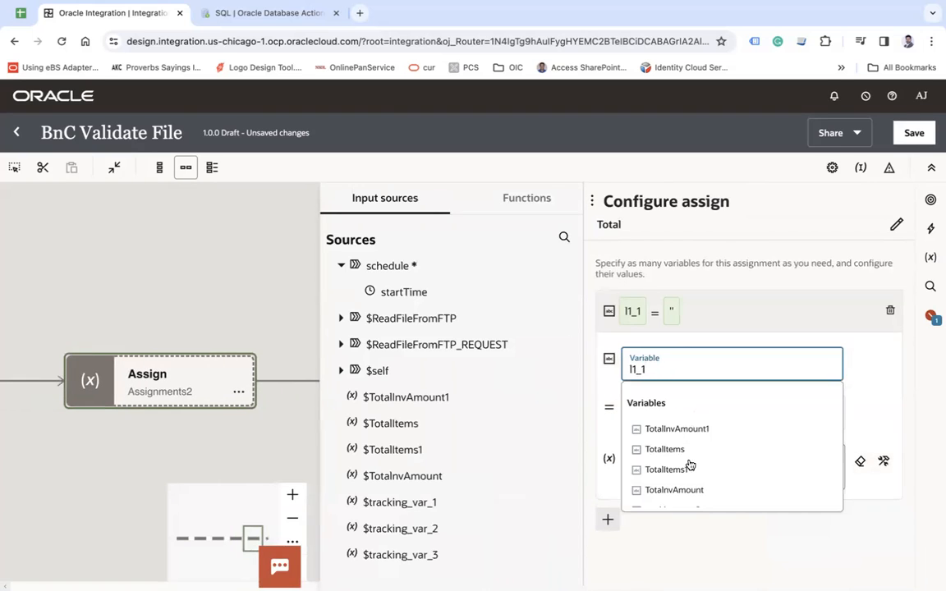
click(684, 490)
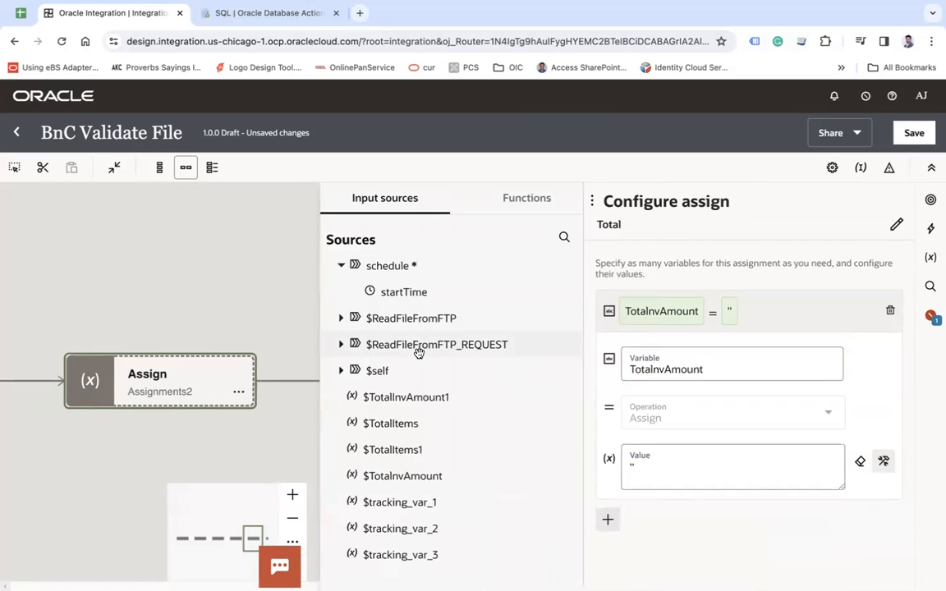
Step: Set TotalnvAmount to Total_Amount of Item[1] in the ReadFileFromFTP response, checking the first two rows of the ItemsSummary spreadsheet in Excel
click(341, 319)
click(359, 345)
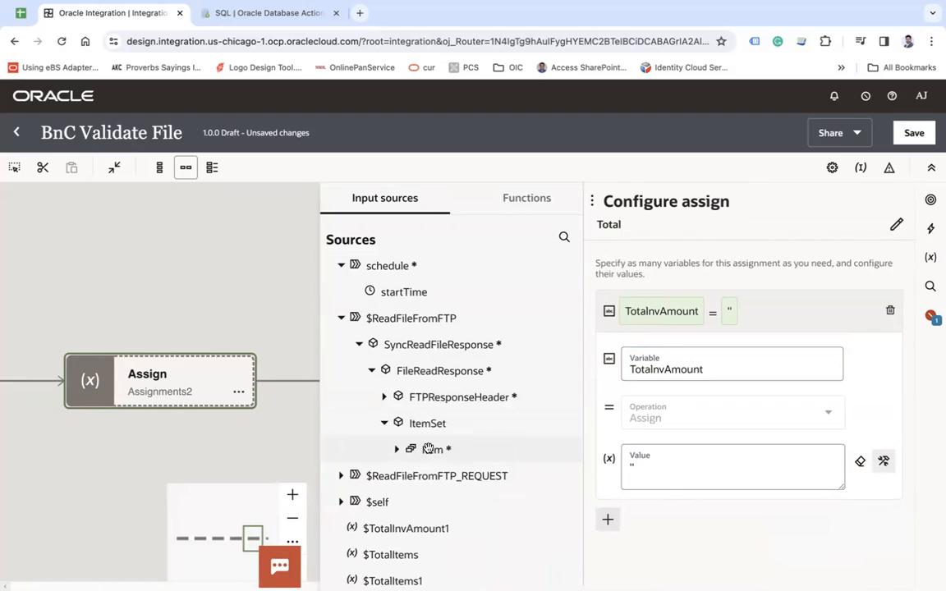
click(397, 451)
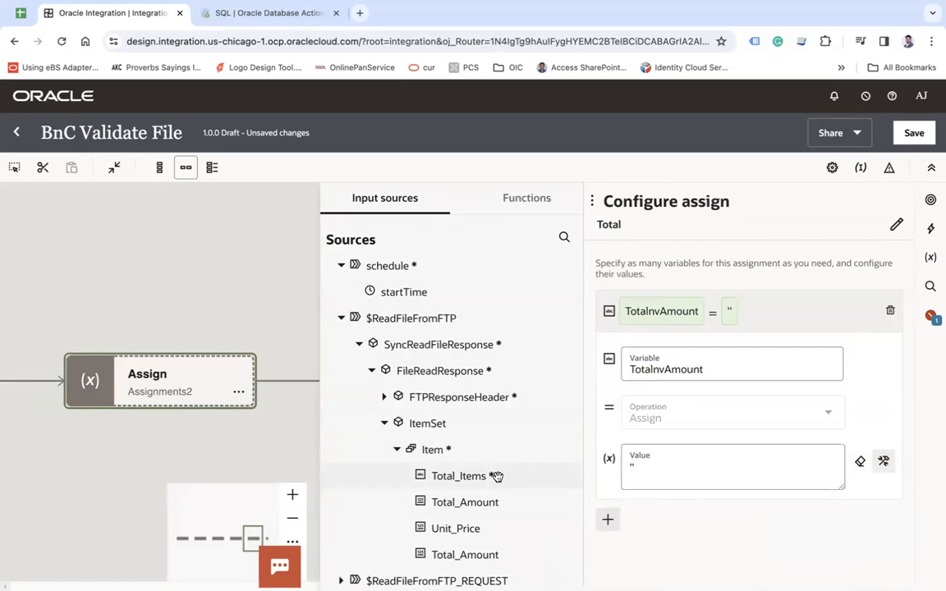
drag(498, 503, 701, 485)
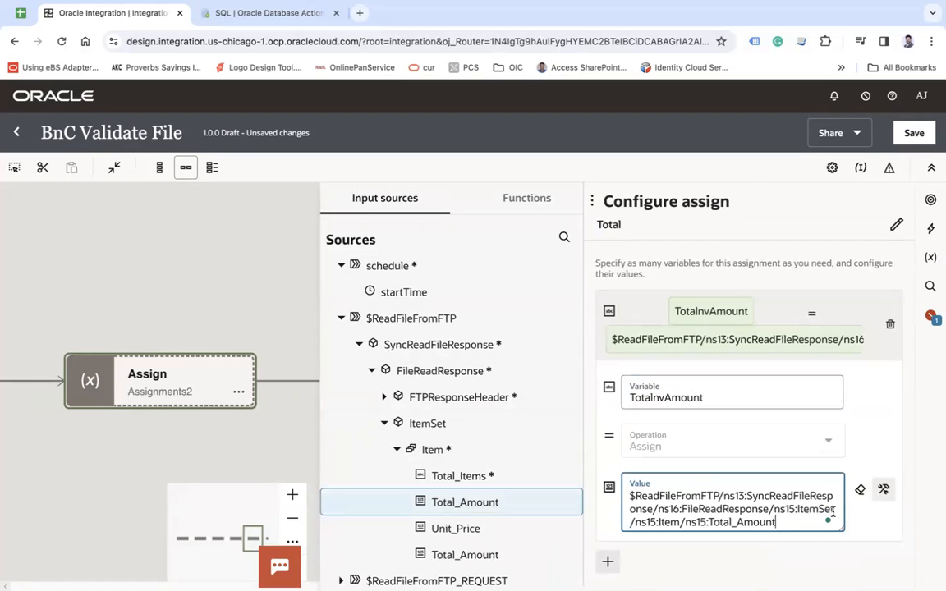
text([1)
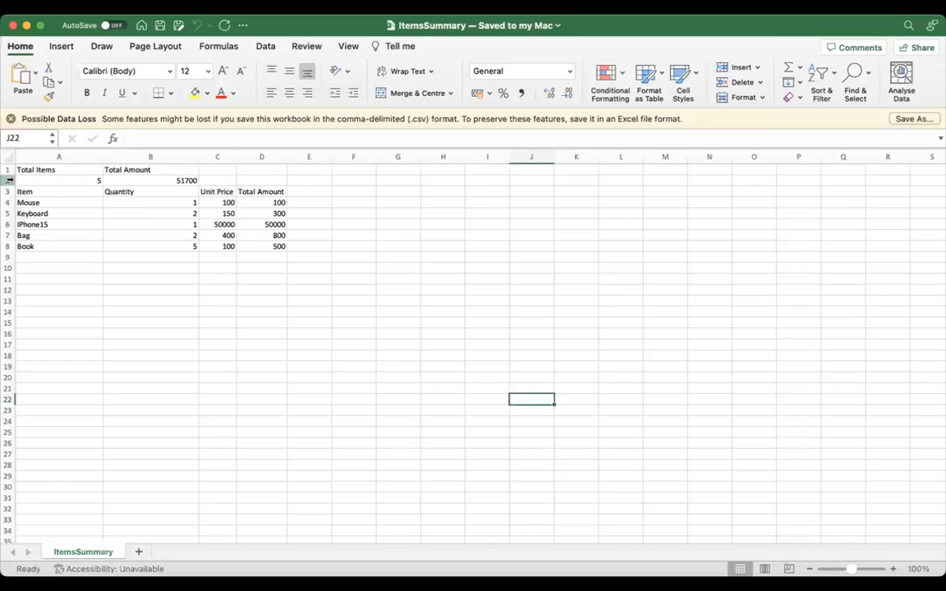
click(8, 180)
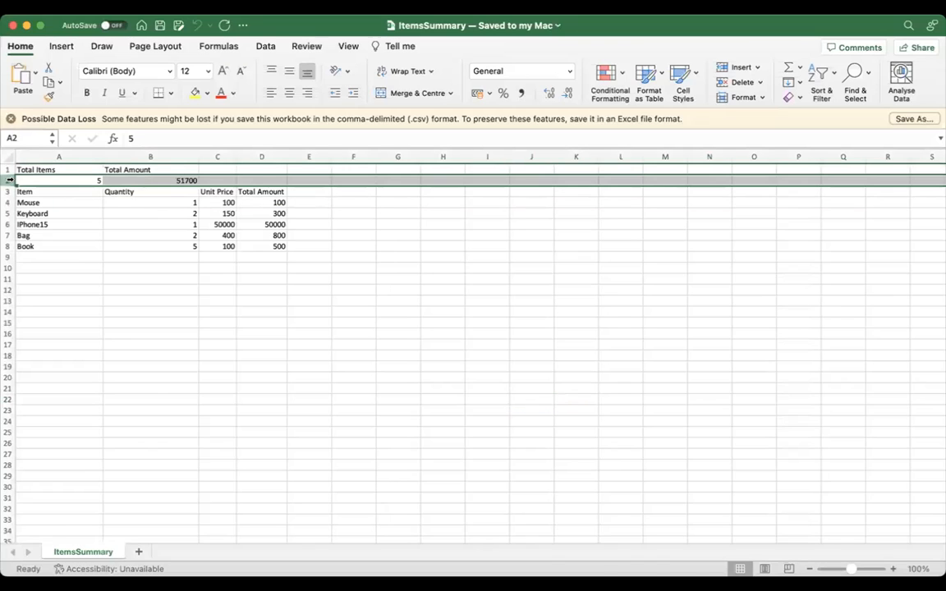
click(9, 170)
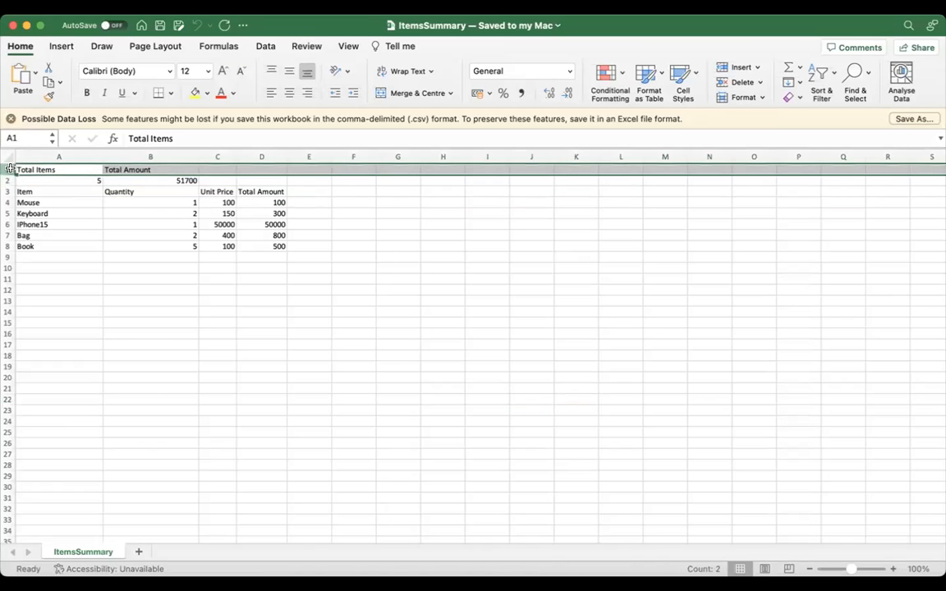
click(8, 180)
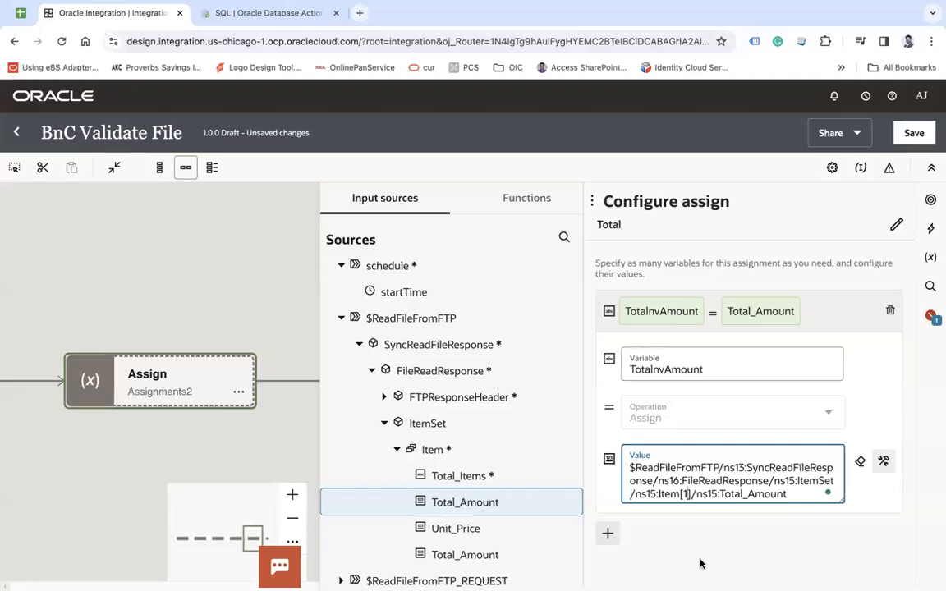
Step: Add a second String variable to the Total assignment, choose TotalItems for it, and clear its default value
click(608, 534)
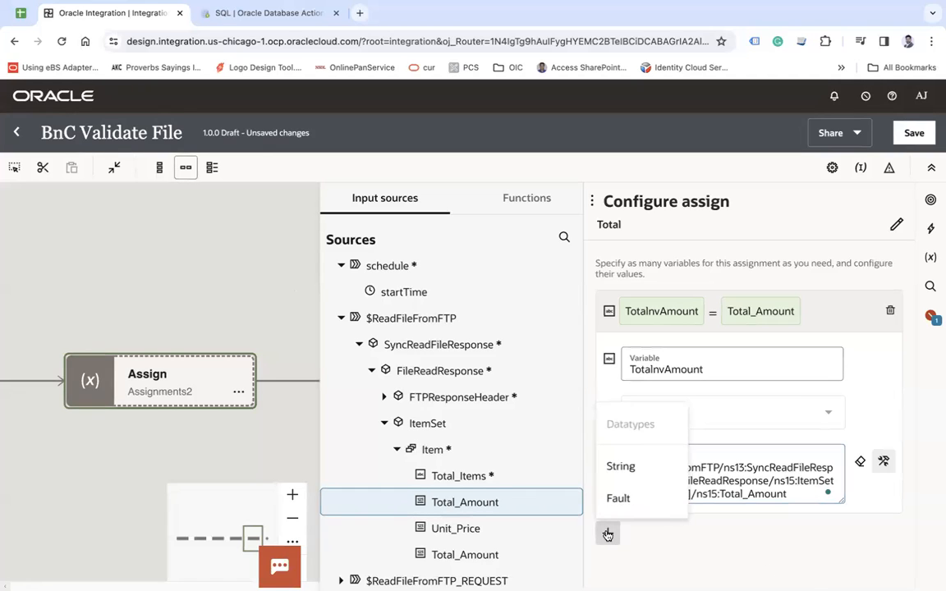
click(616, 464)
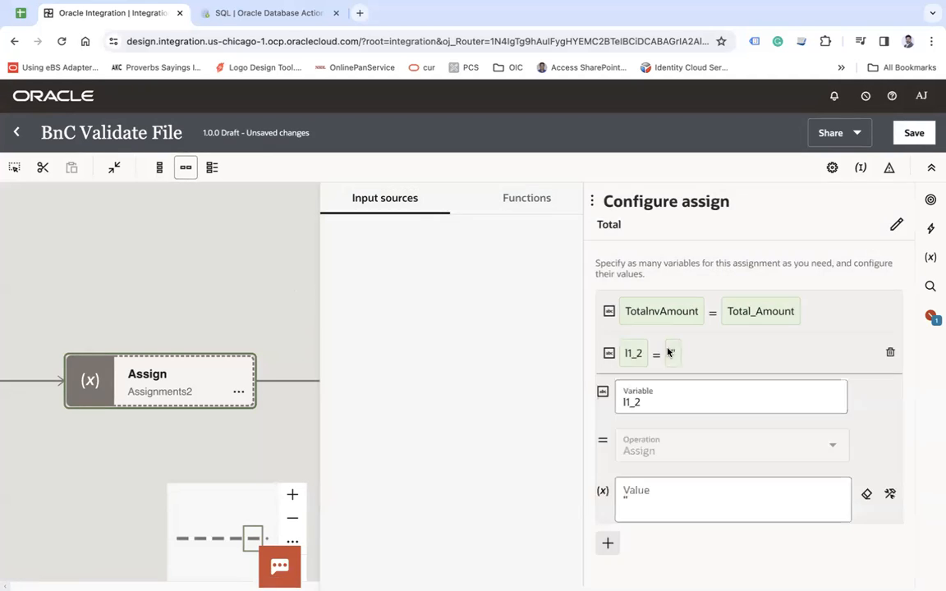
click(680, 402)
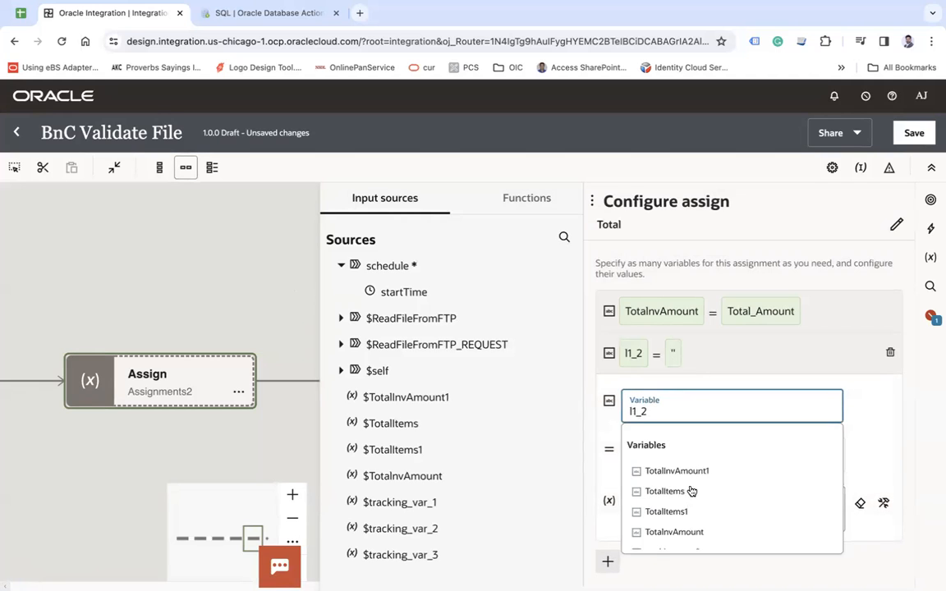
click(690, 490)
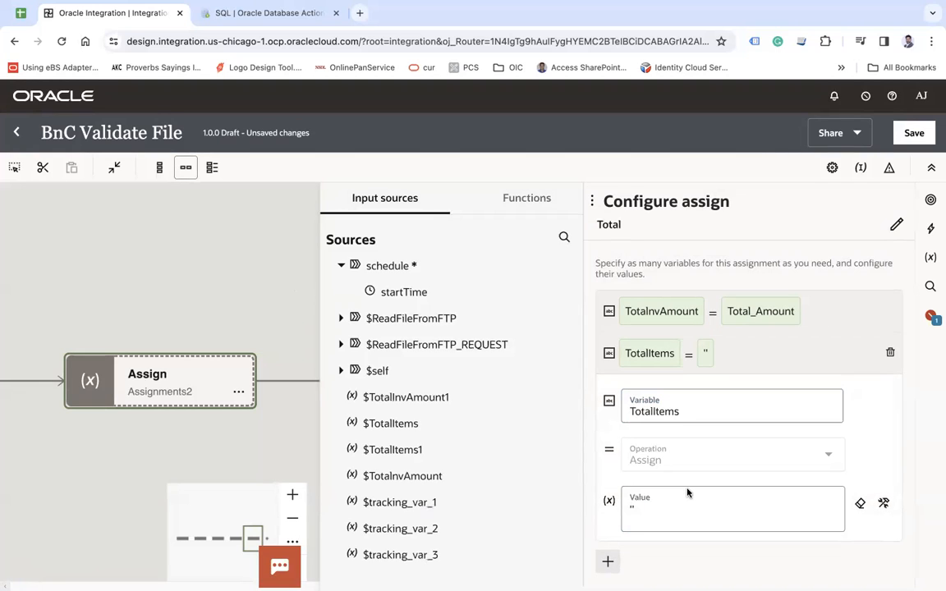
click(884, 504)
click(654, 505)
key(BackSpace)
key(BackSpace)
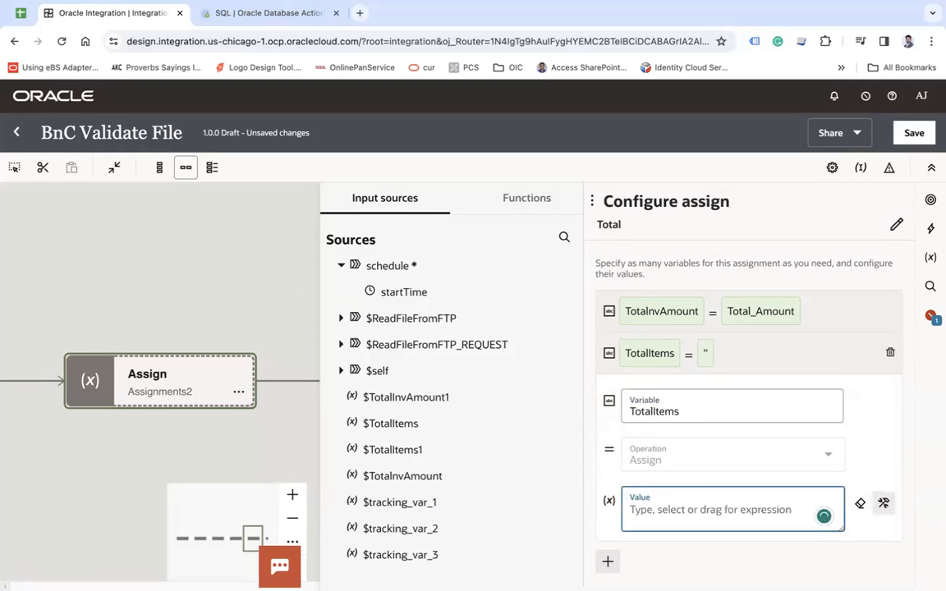
Step: Set TotalItems to Total_Items of Item[1] in the ReadFileFromFTP response and close the assignment configuration
click(341, 320)
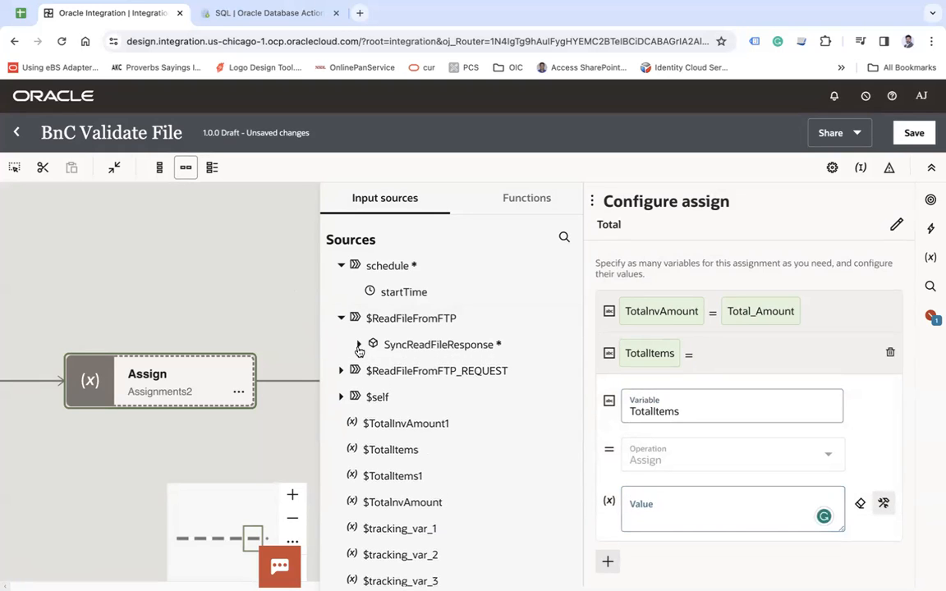
click(358, 344)
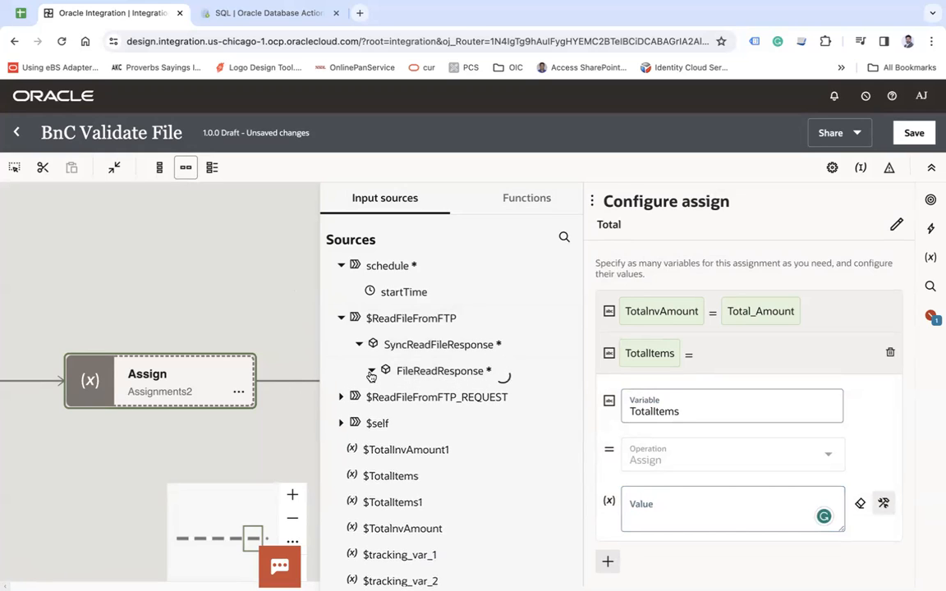
click(383, 422)
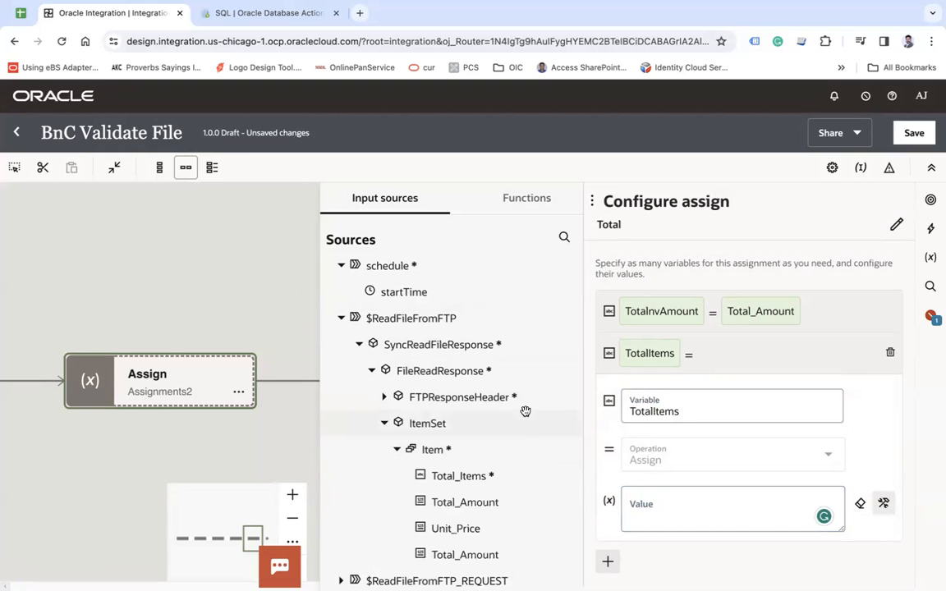
scroll(525, 410, down, 1)
drag(483, 449, 686, 525)
click(678, 535)
text([1]/ns1)
key(Tab)
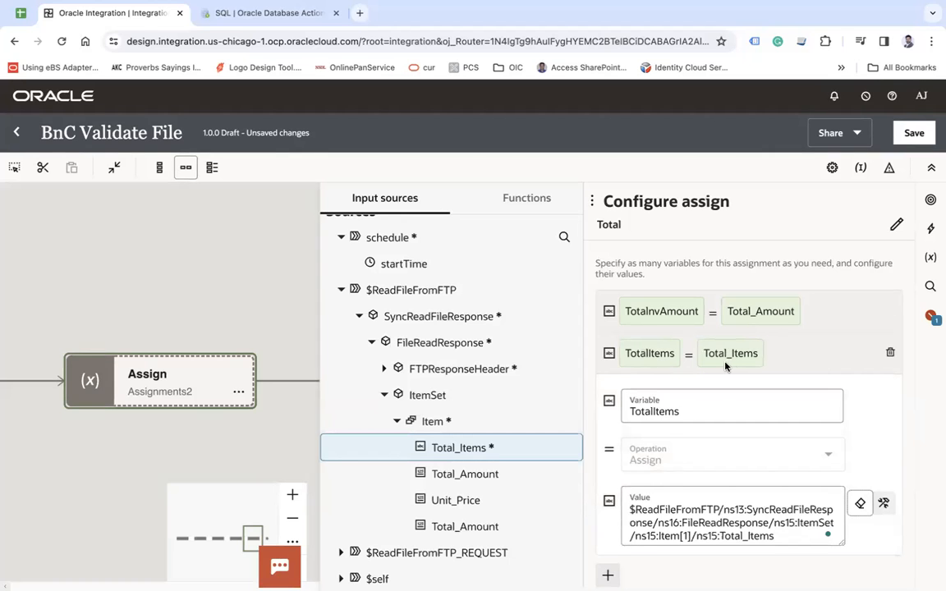
click(213, 285)
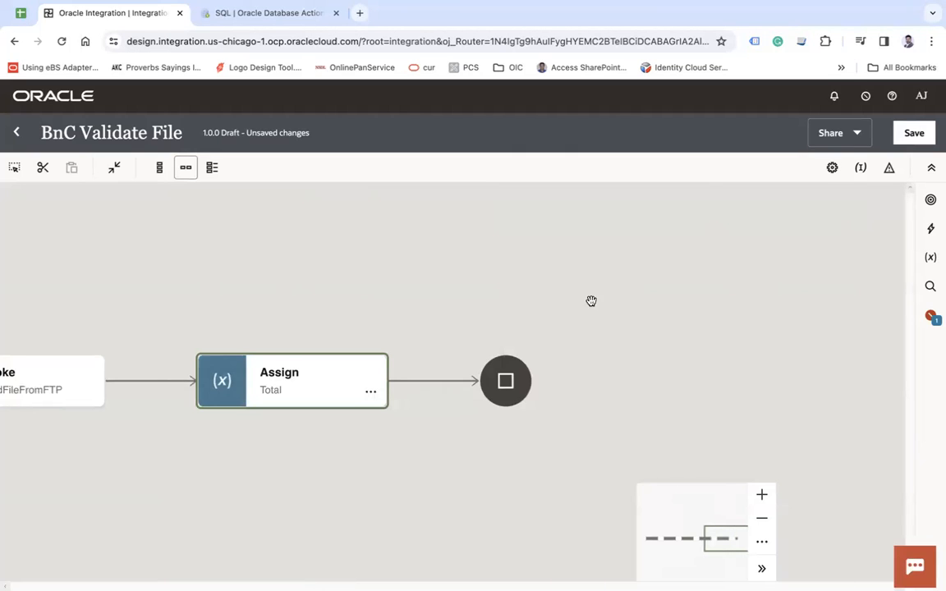
Step: Review the integration flow and examine the totals row, header row and item rows of the ItemsSummary spreadsheet in Excel
drag(591, 301, 840, 319)
drag(385, 310, 405, 306)
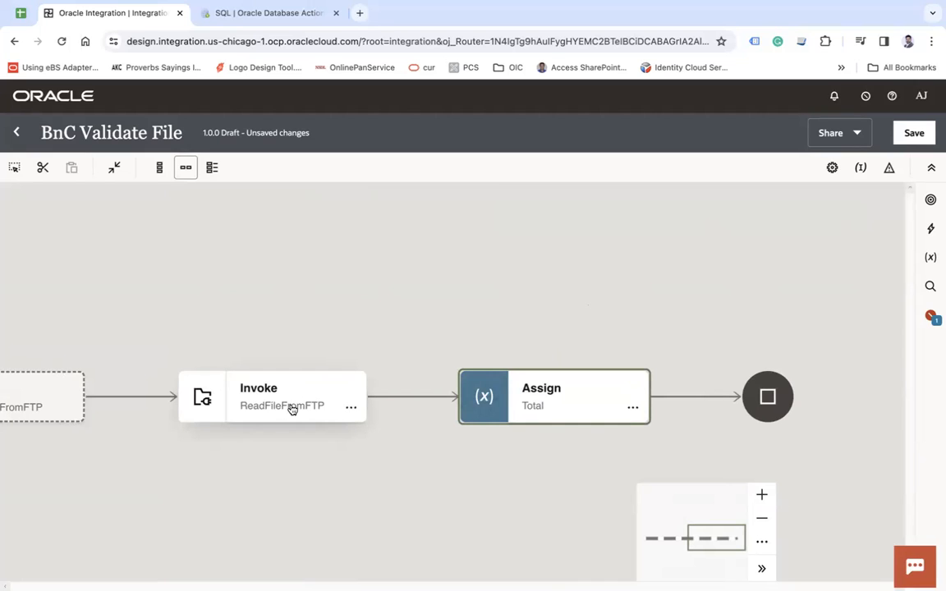
drag(564, 315, 415, 301)
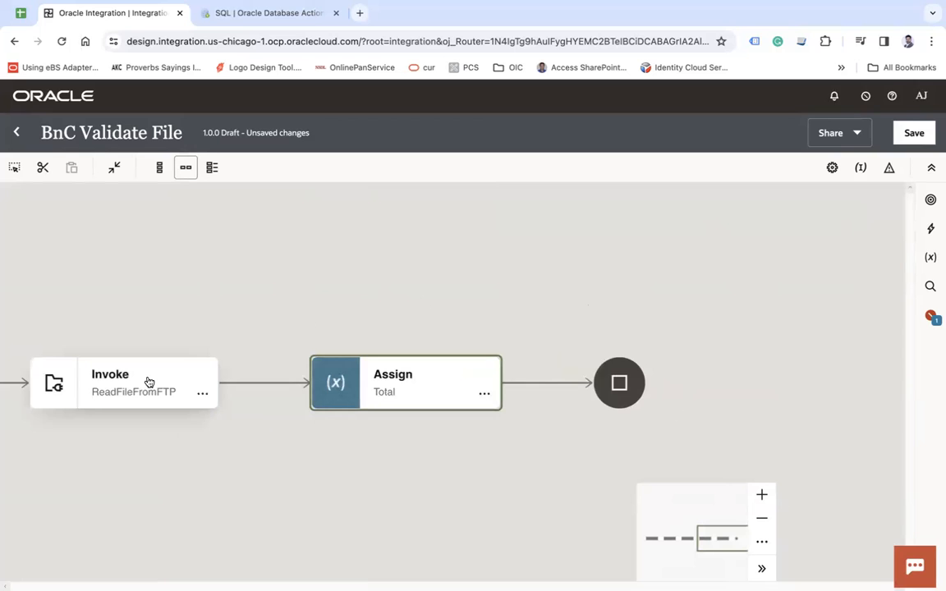
mouse_move(149, 381)
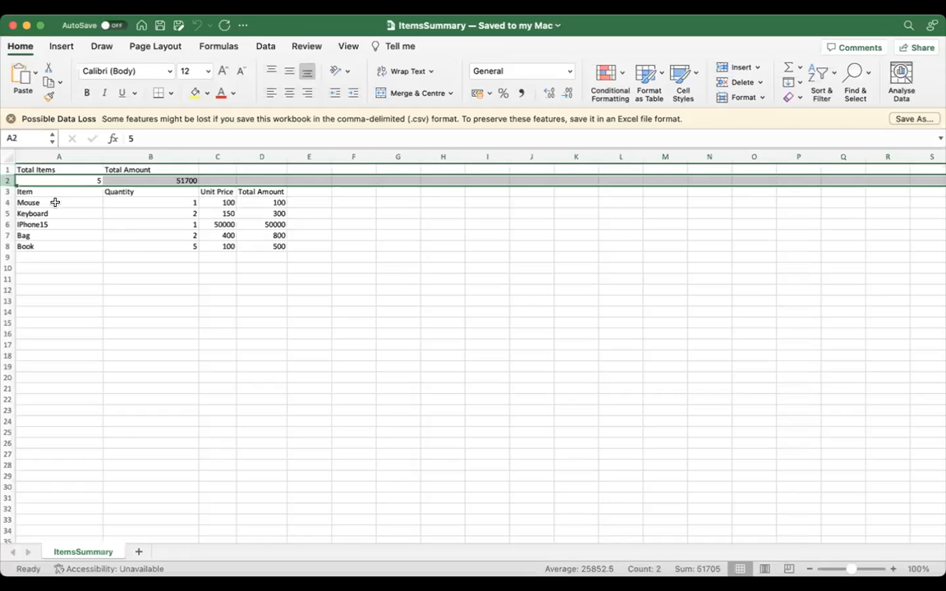
drag(66, 194, 281, 246)
click(367, 275)
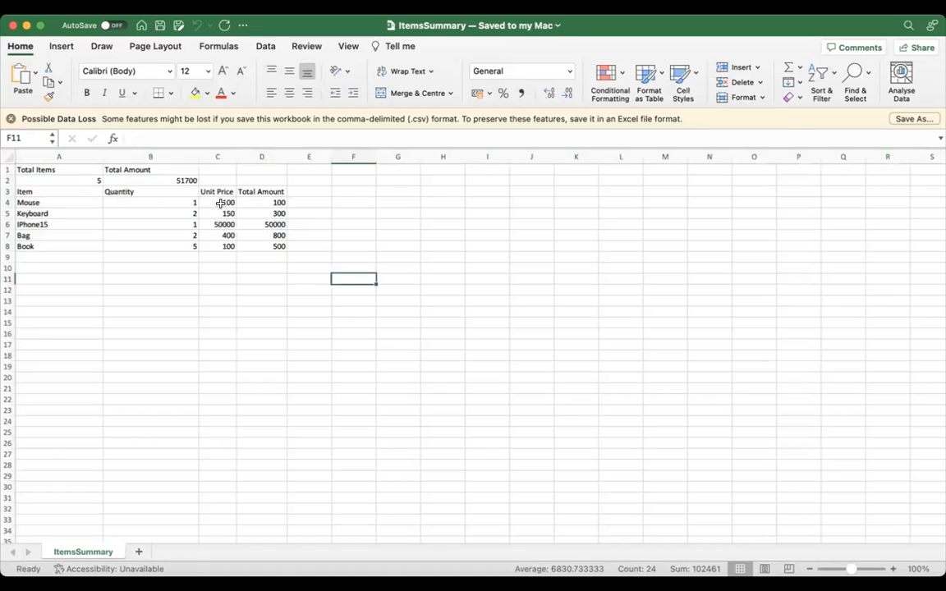
click(9, 180)
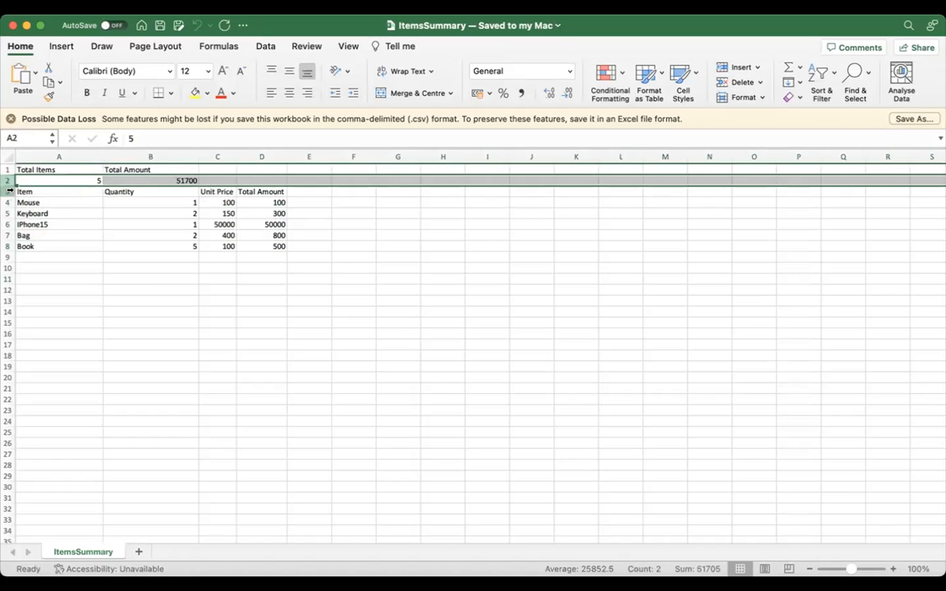
click(9, 192)
drag(28, 203, 274, 245)
click(475, 270)
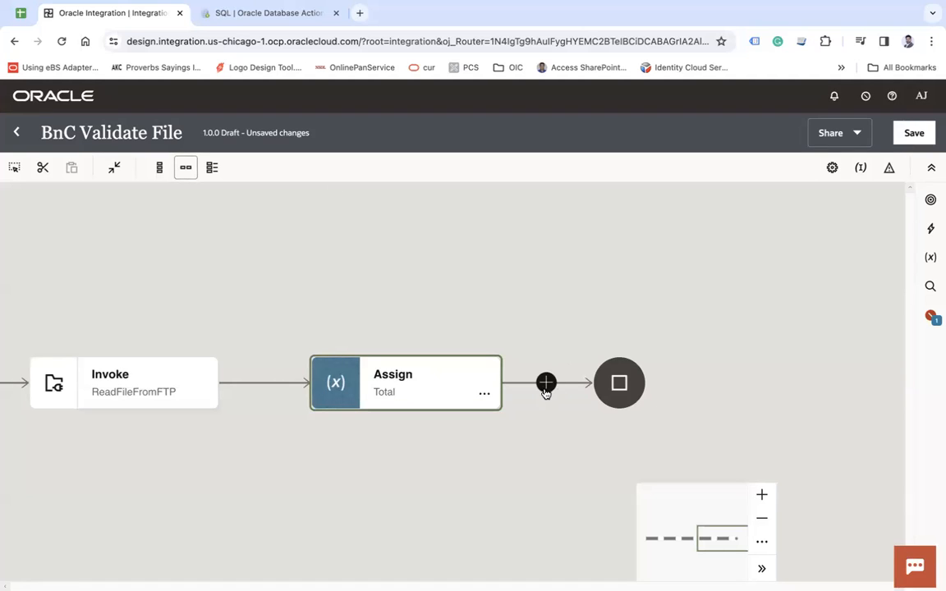
Step: Add a Stage File action named WriteItemToStage after the Total assignment and continue to its operation settings
click(545, 386)
text(wr)
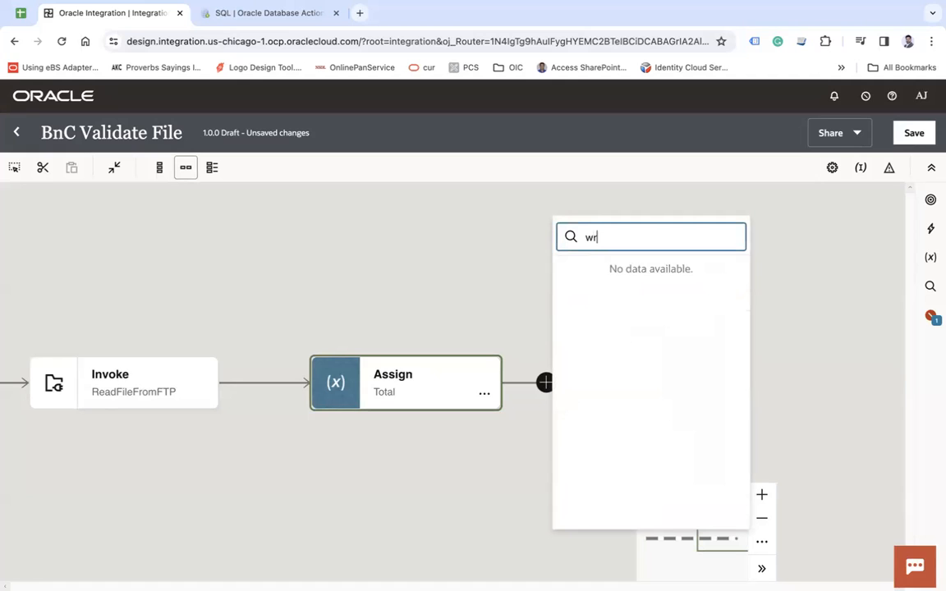
key(BackSpace)
key(BackSpace)
text(st)
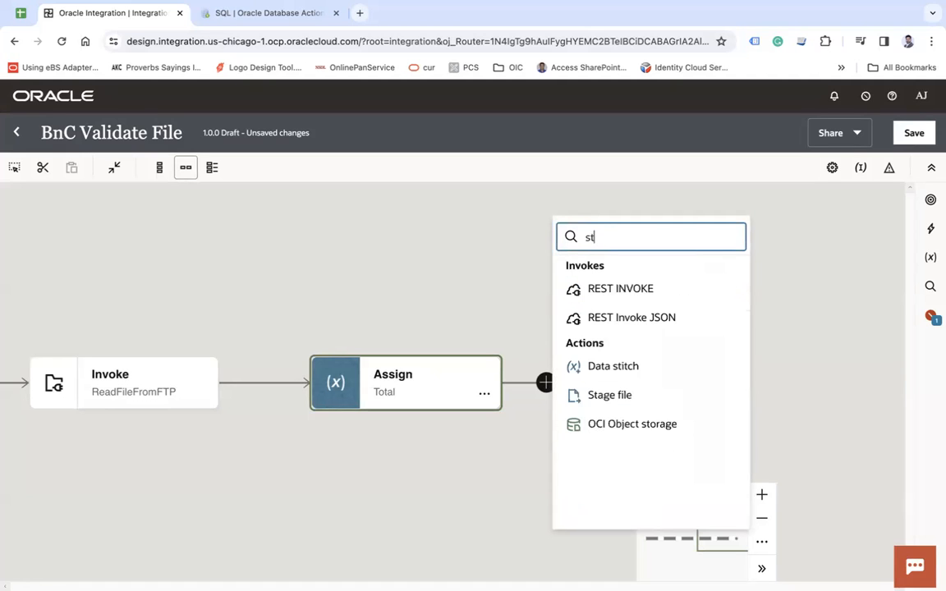
click(618, 389)
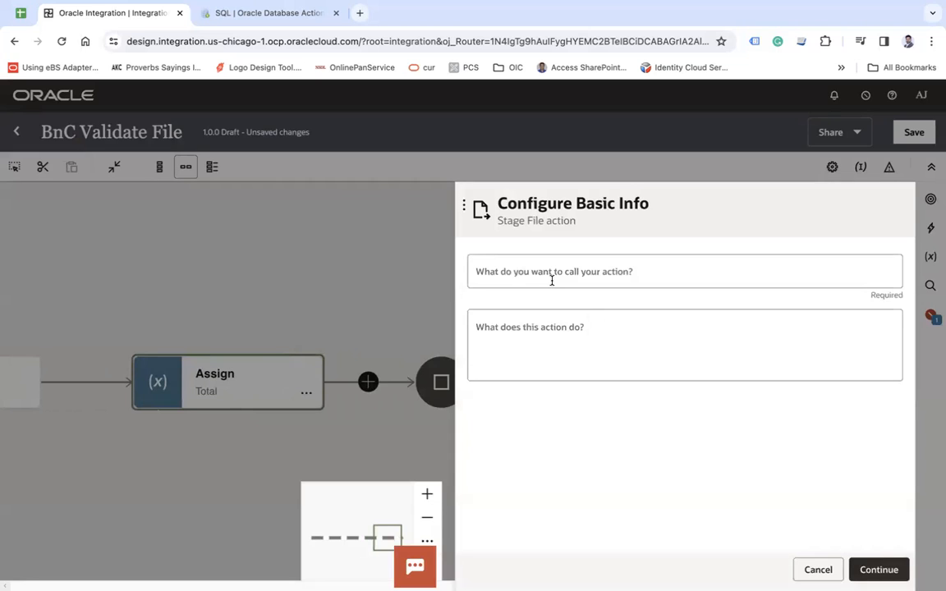
click(552, 281)
text(WriteItem)
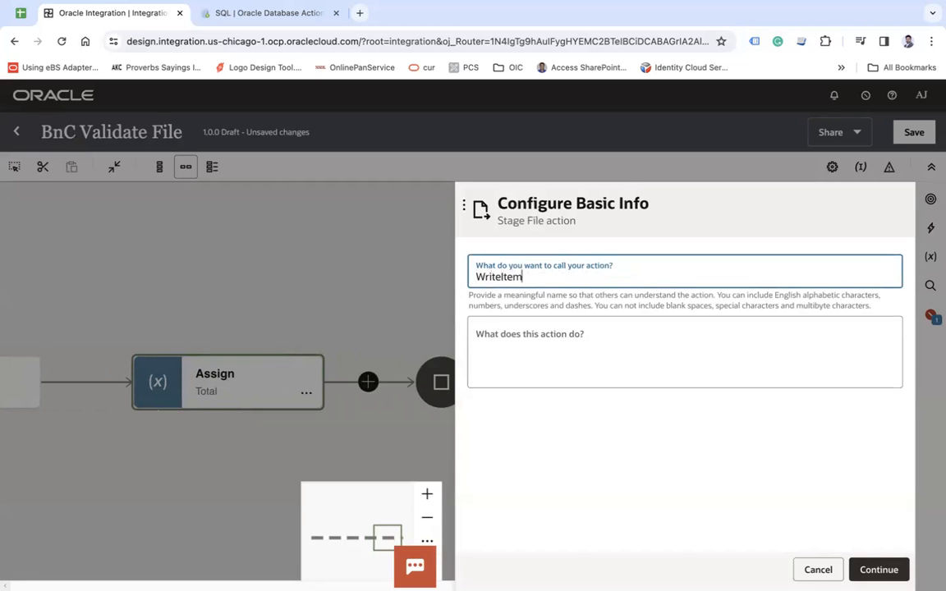
text(ToStage)
click(878, 569)
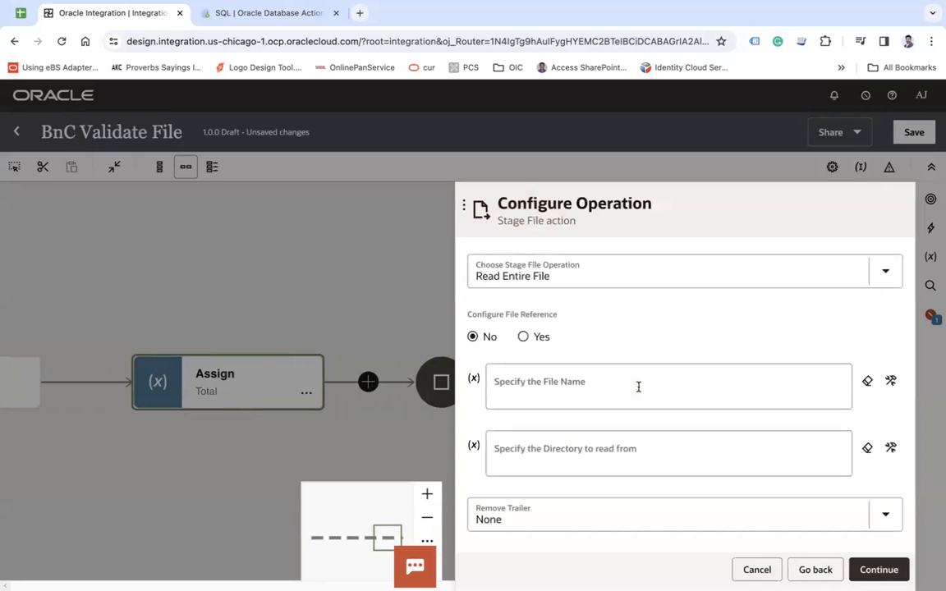
Step: Configure WriteItemToStage as a Write File operation with file name 'Items.csv' and output directory '/items', and continue to the format definition
click(532, 279)
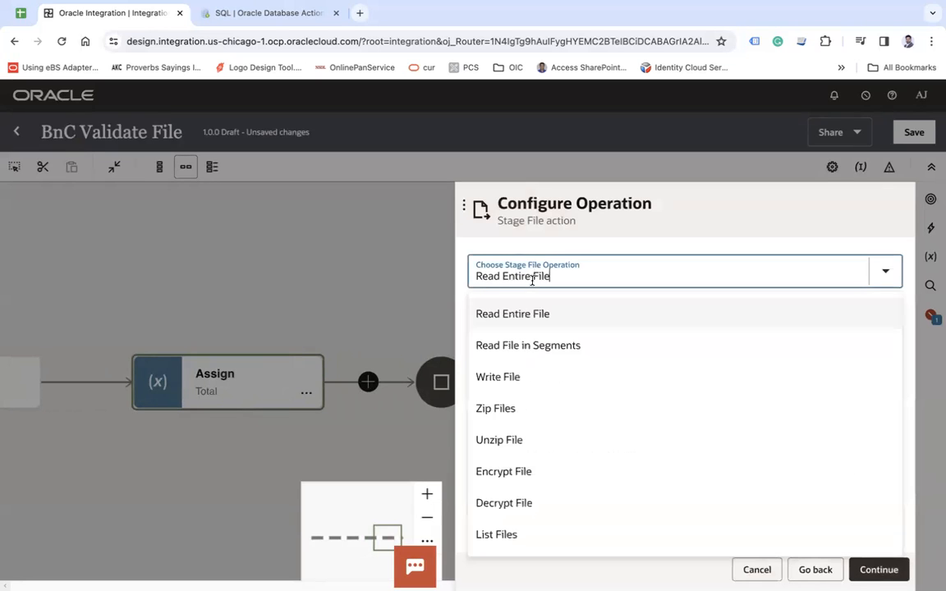
click(508, 380)
click(538, 345)
text(;)
key(BackSpace)
text('Items)
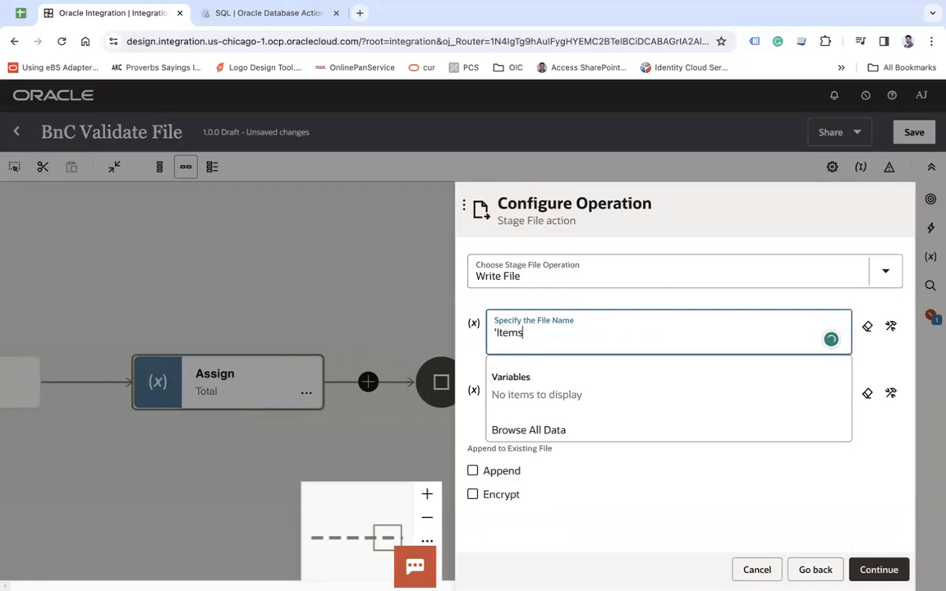
text(.csv')
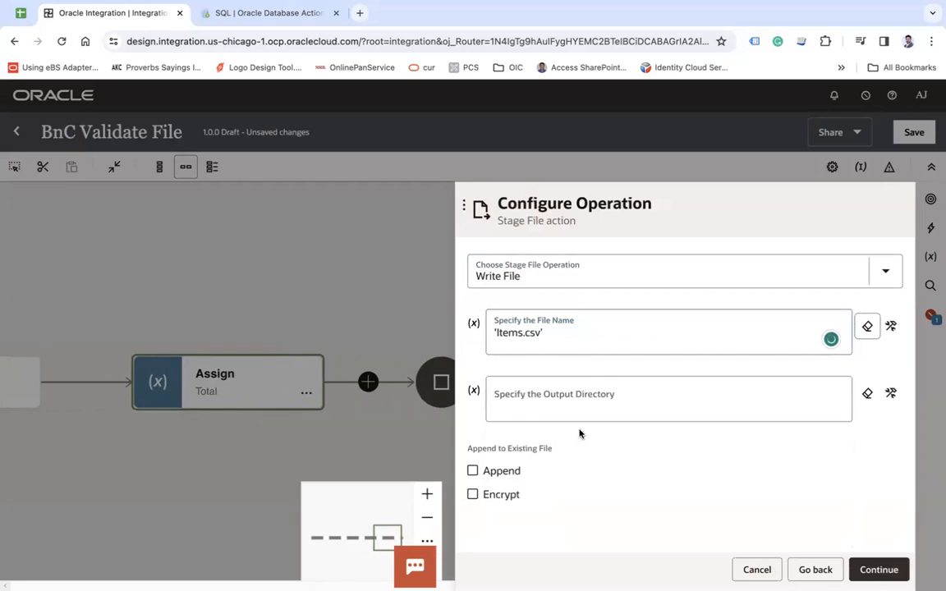
click(568, 408)
text(')
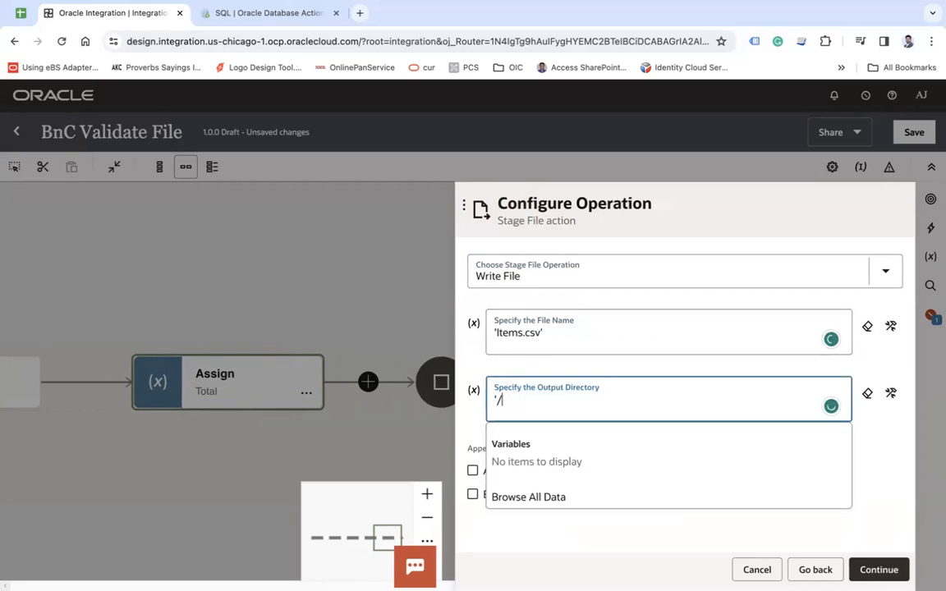
text(/items')
key(Tab)
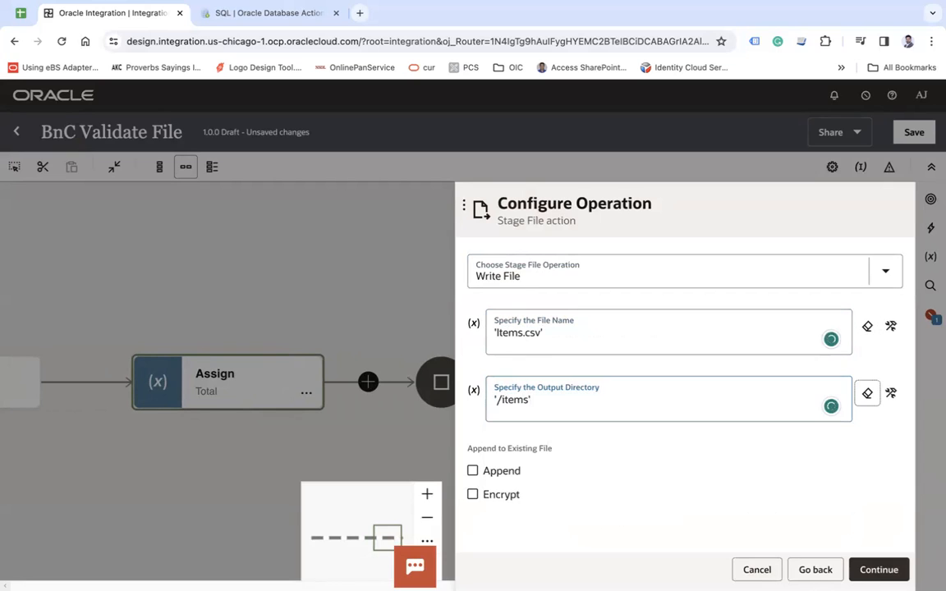
click(891, 577)
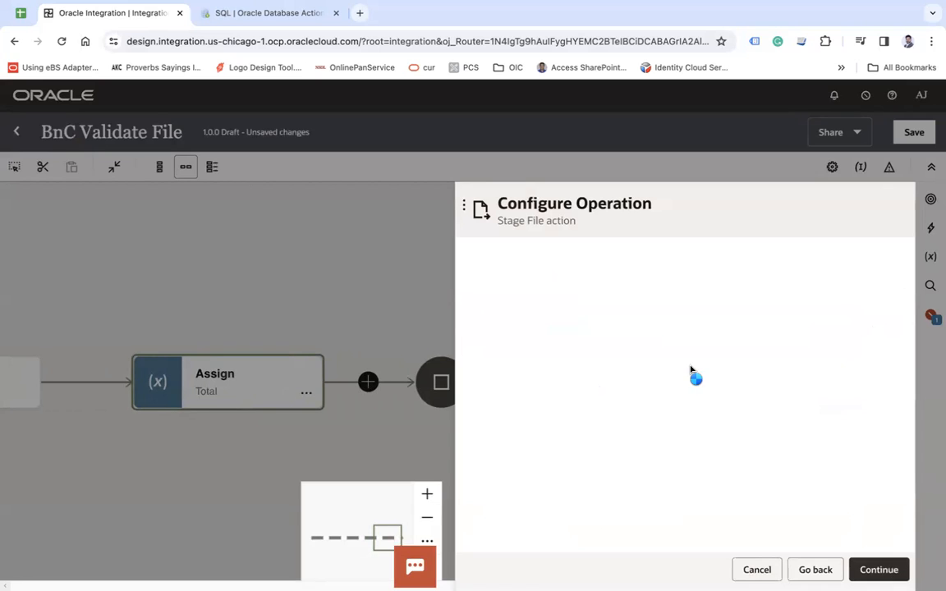
click(882, 566)
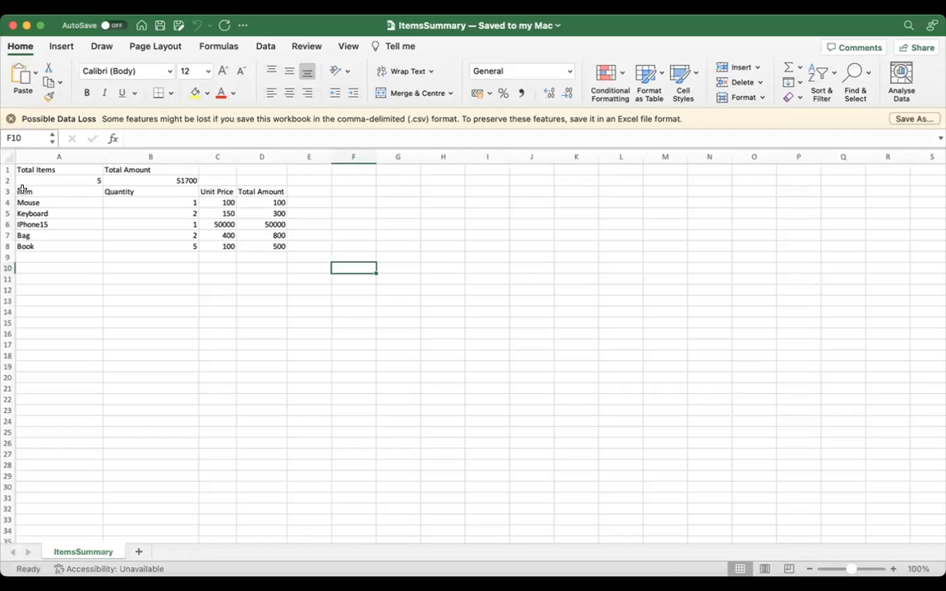
Step: In Excel, copy the item header row and the Mouse row from ItemsSummary, and check the same two rows in the ItemSample spreadsheet
drag(23, 191, 255, 245)
click(125, 224)
drag(21, 191, 264, 203)
key(cmd+c)
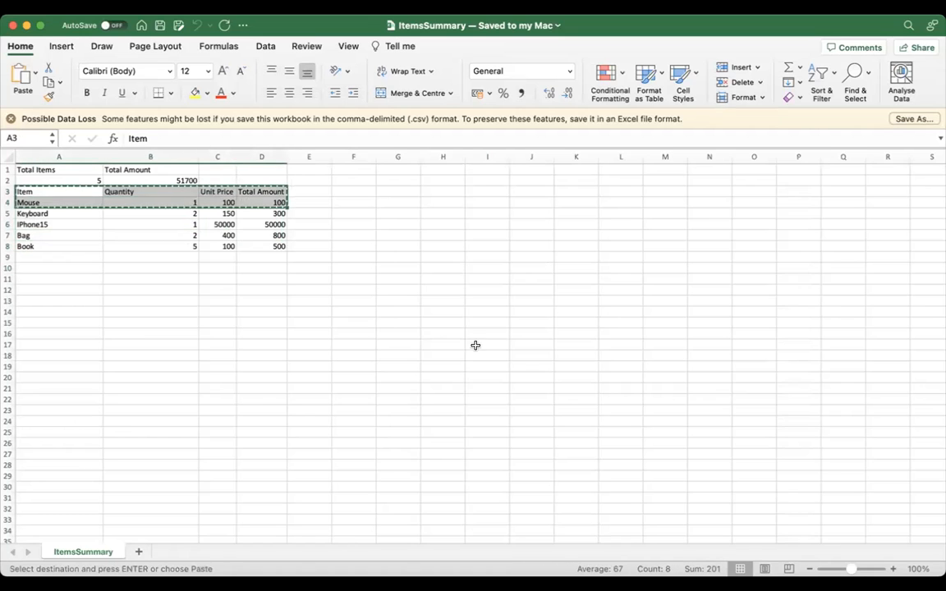
click(475, 345)
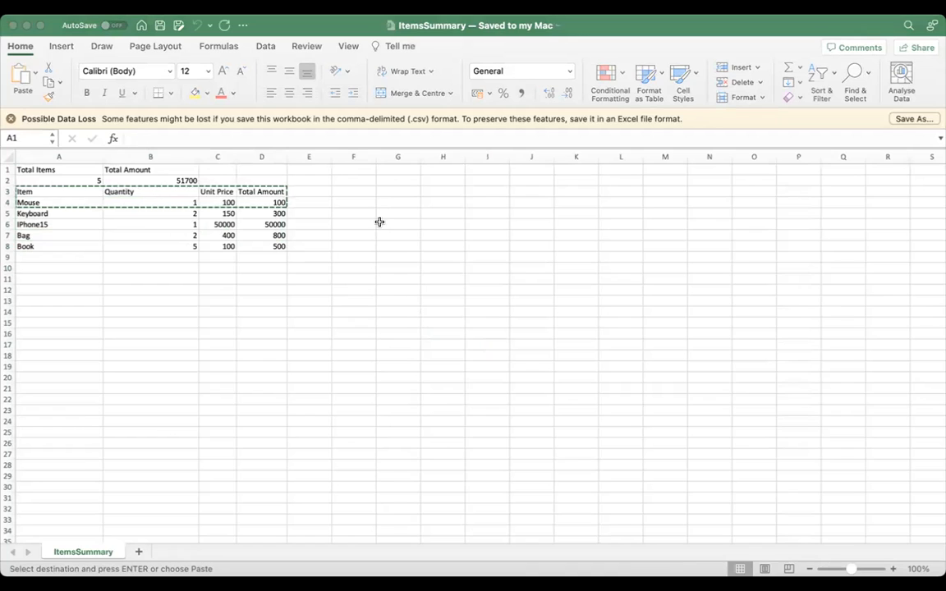
key(Escape)
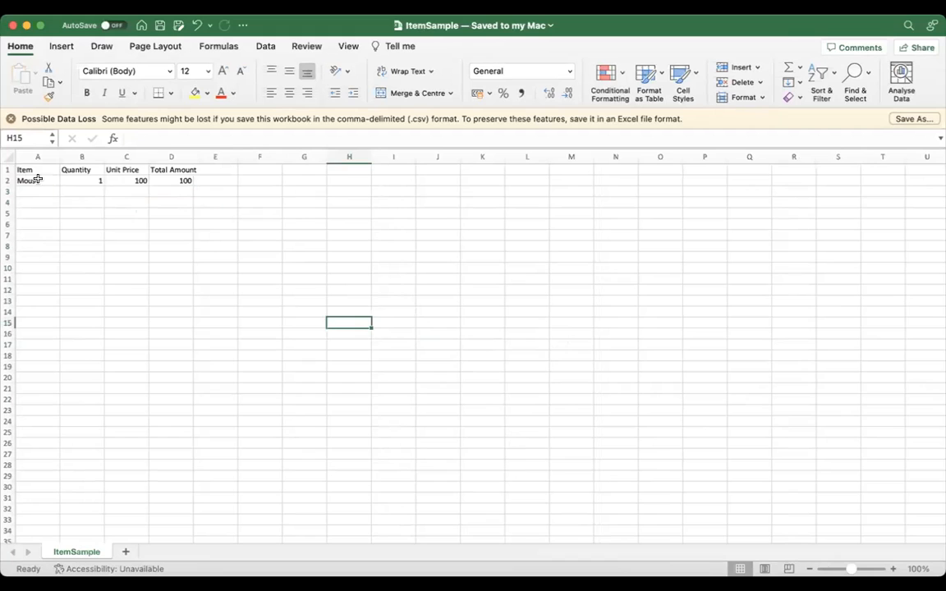
drag(28, 170, 165, 180)
click(211, 214)
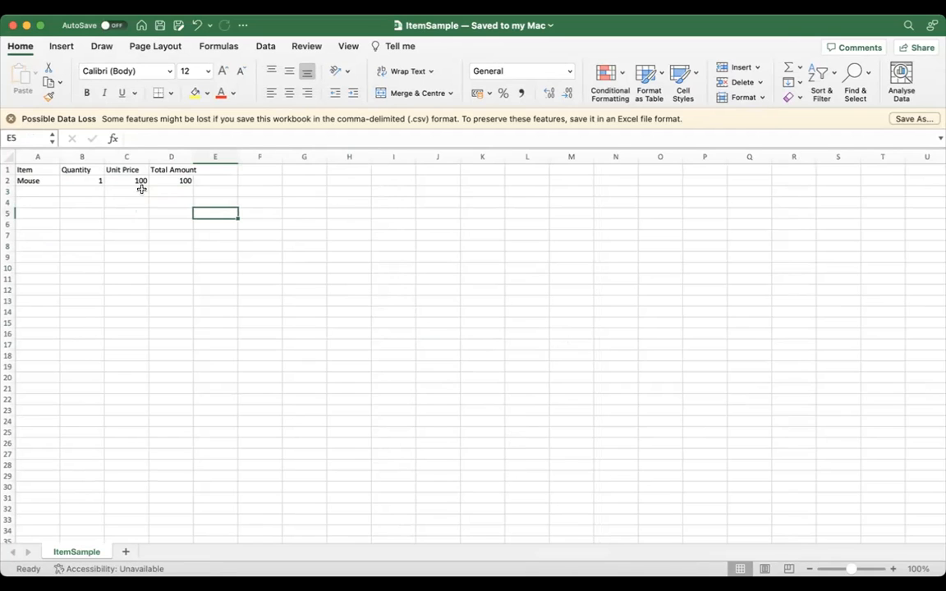
drag(23, 170, 179, 186)
click(374, 249)
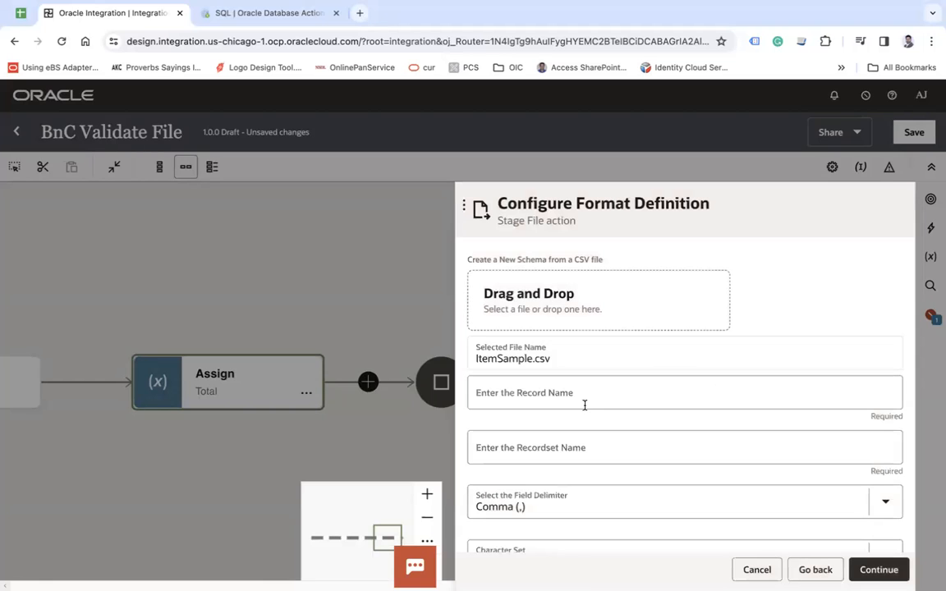
Step: Name the record Item and the recordset ItemSet for the schema created from ItemSample.csv
click(581, 405)
text(Item)
key(Tab)
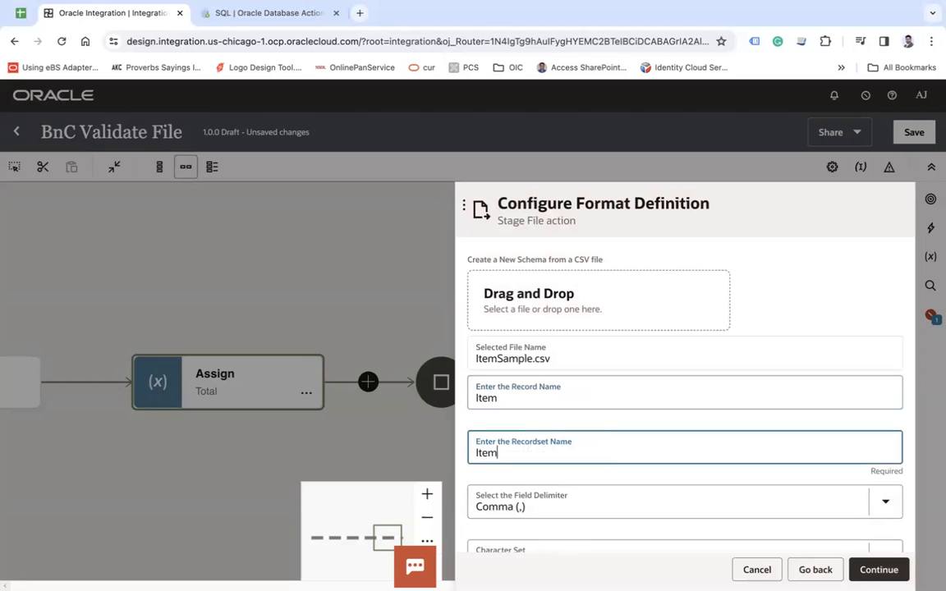
Step: Mark all schema columns as optional, and set the Item column back to mandatory
scroll(735, 372, down, 4)
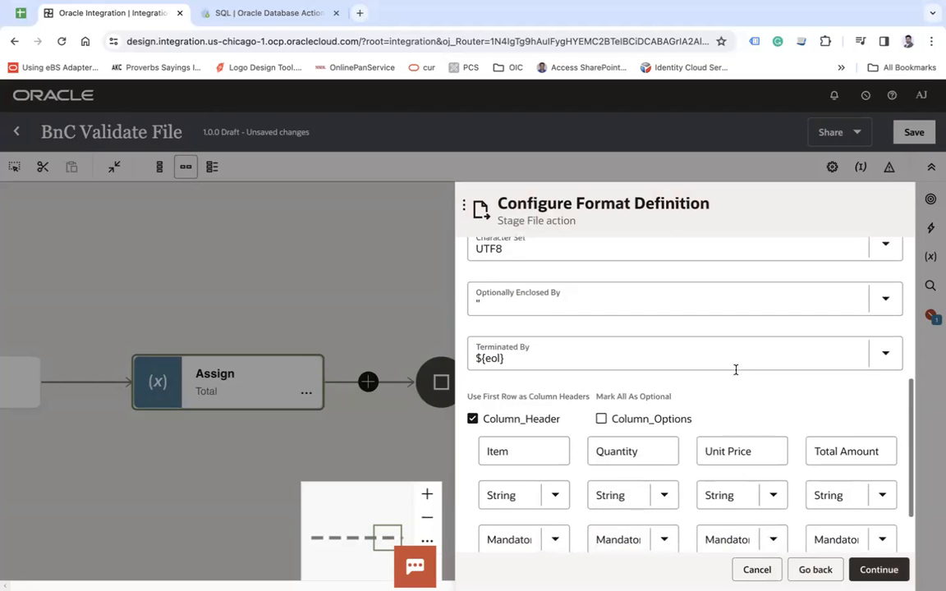
click(601, 420)
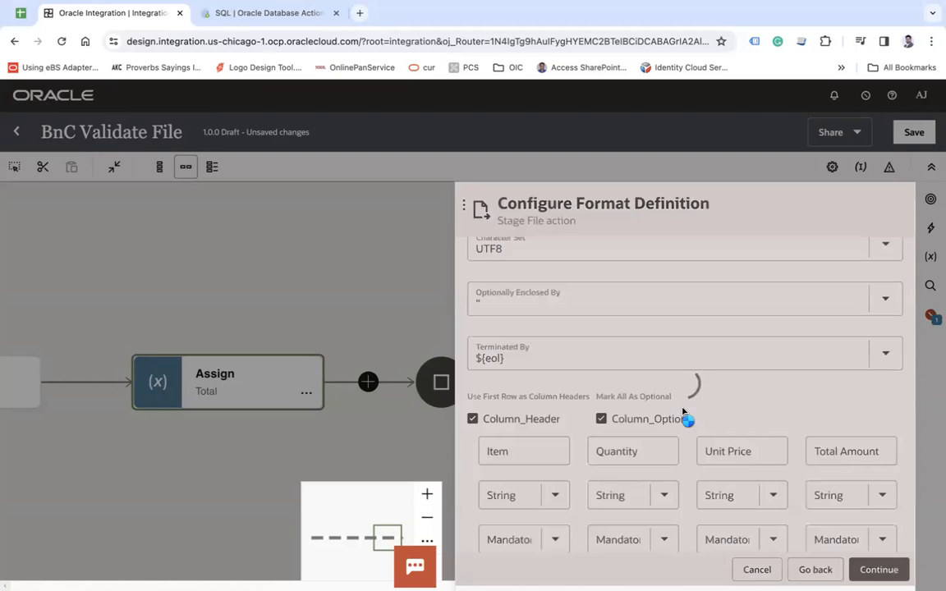
scroll(681, 407, down, 5)
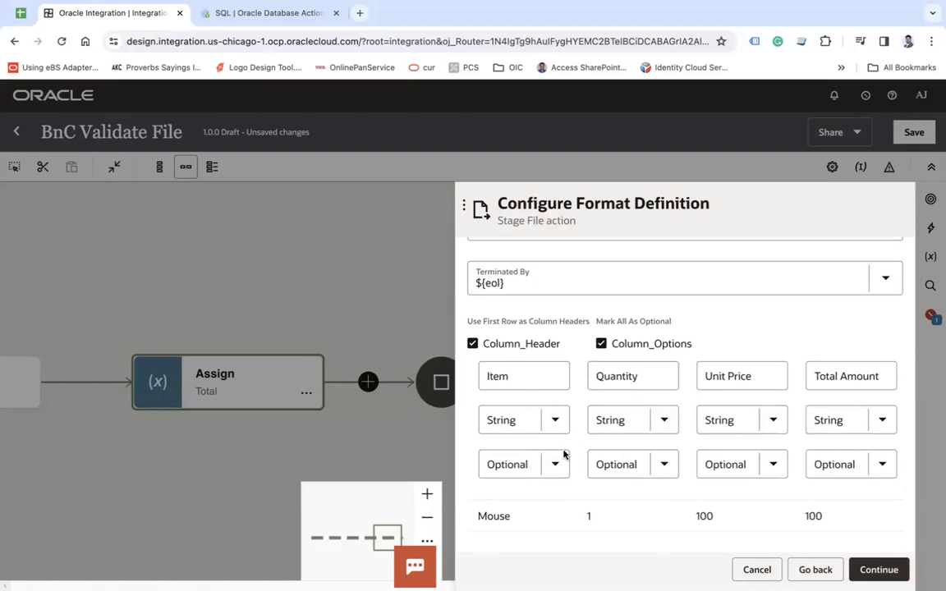
click(558, 464)
click(517, 503)
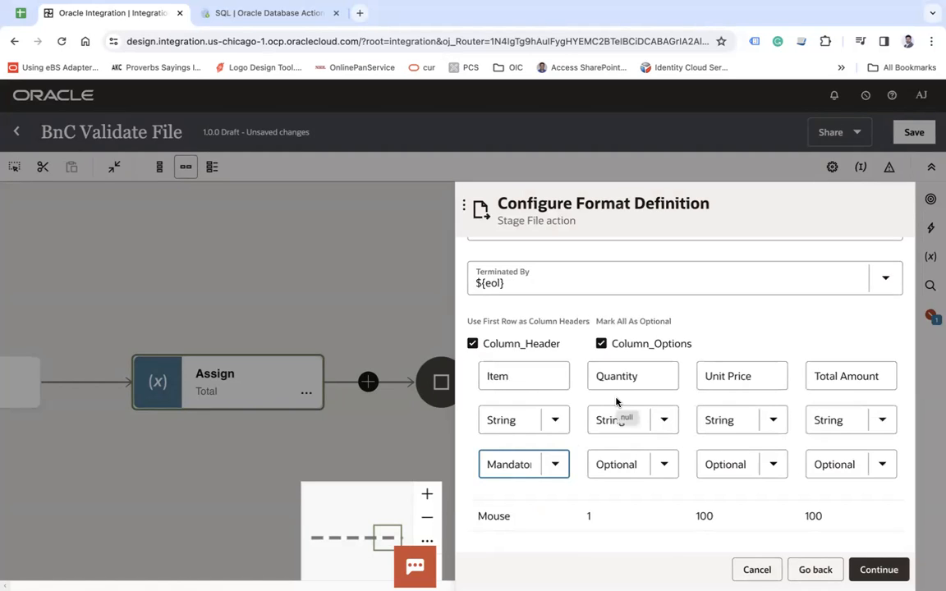
Step: Set the Quantity, Unit Price and Total Amount columns to the Integer data type and finish the Stage File action
click(666, 419)
scroll(673, 246, down, 1)
click(676, 228)
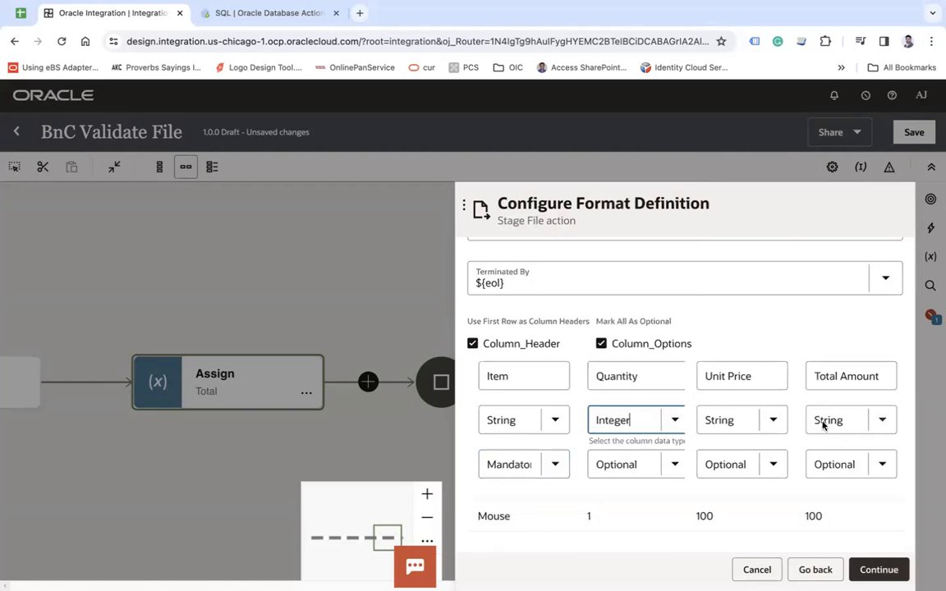
click(774, 422)
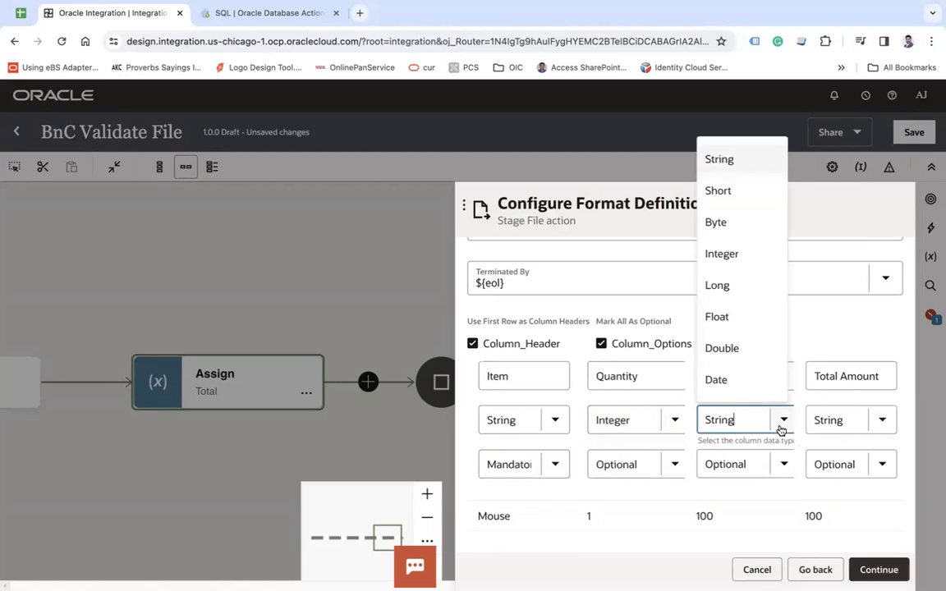
click(720, 254)
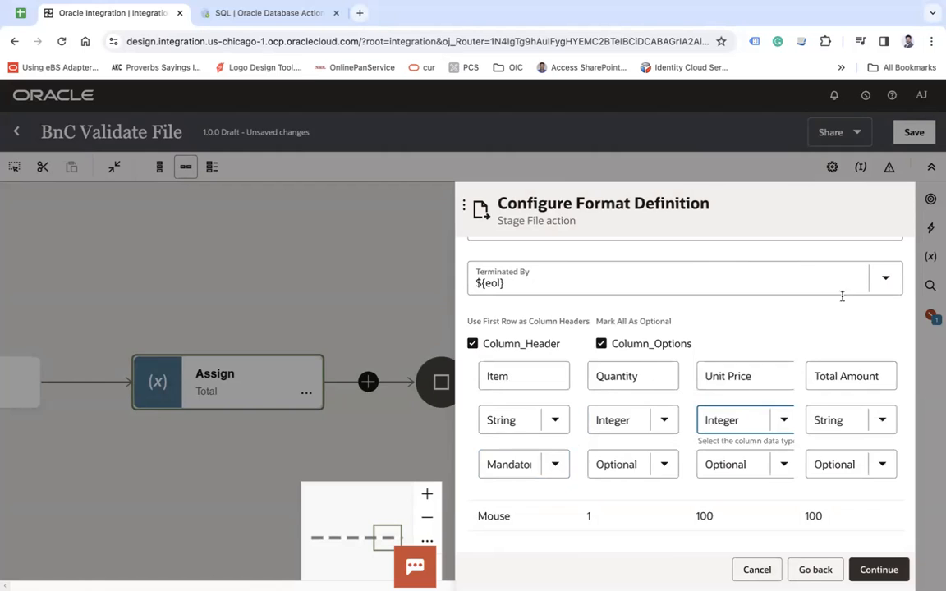
click(886, 421)
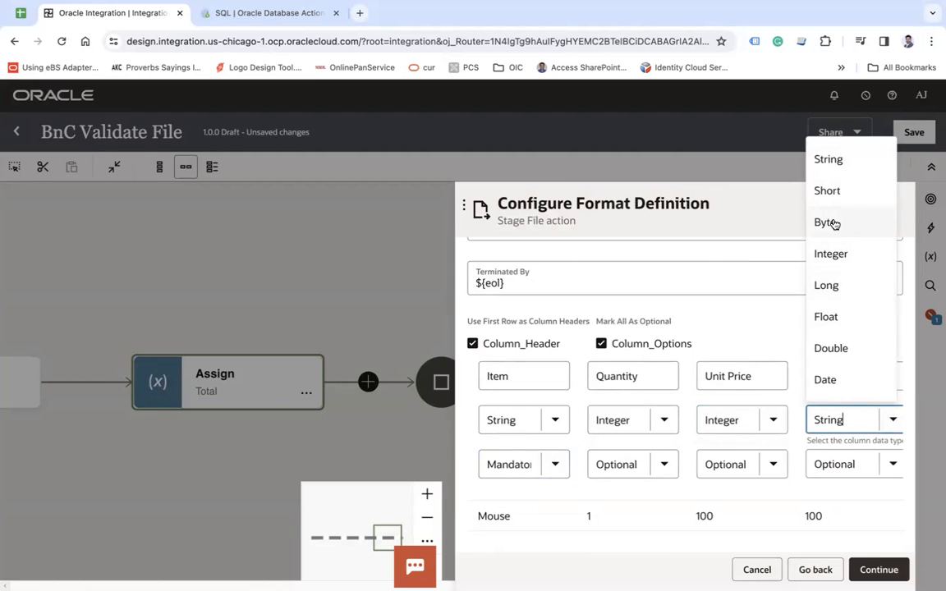
click(837, 256)
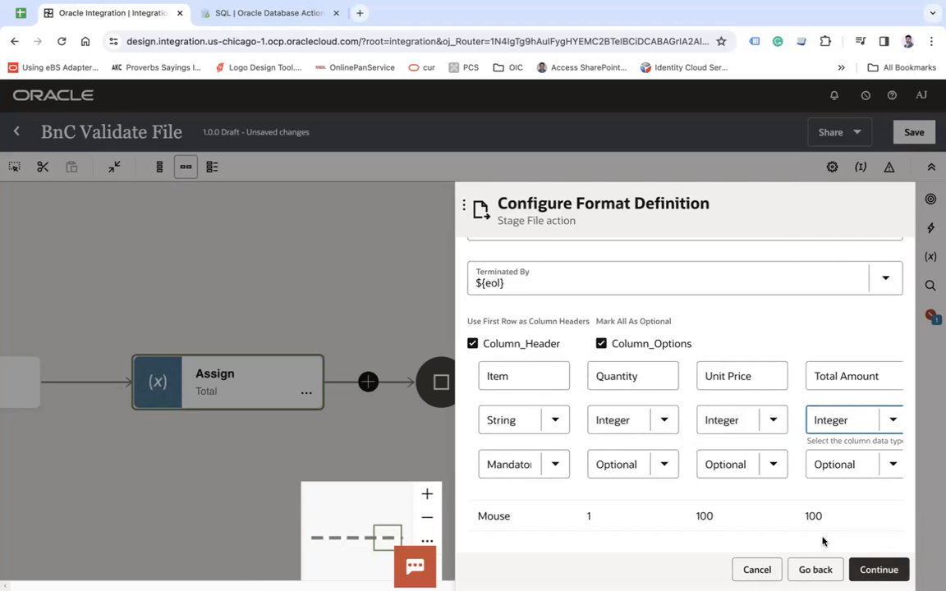
click(868, 572)
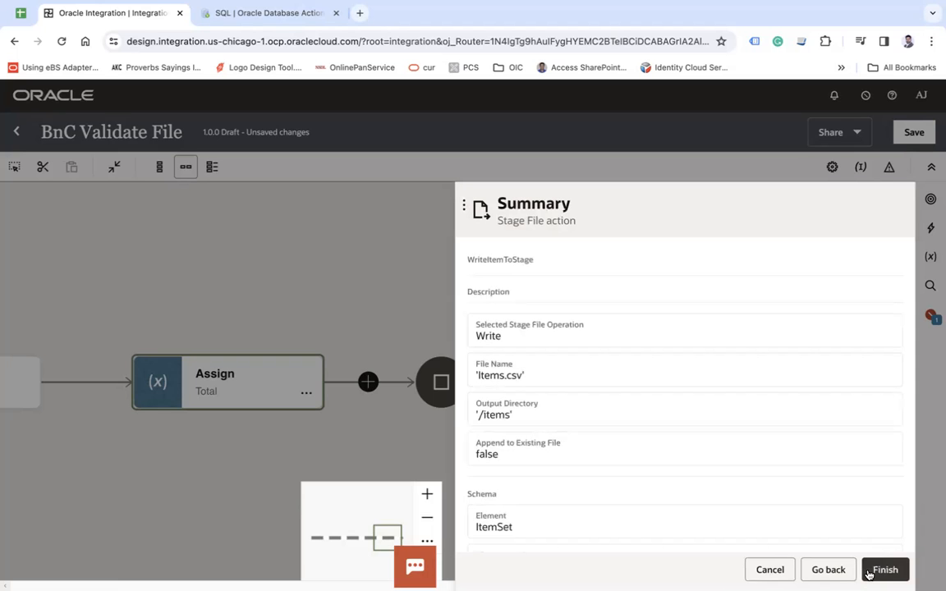
click(883, 570)
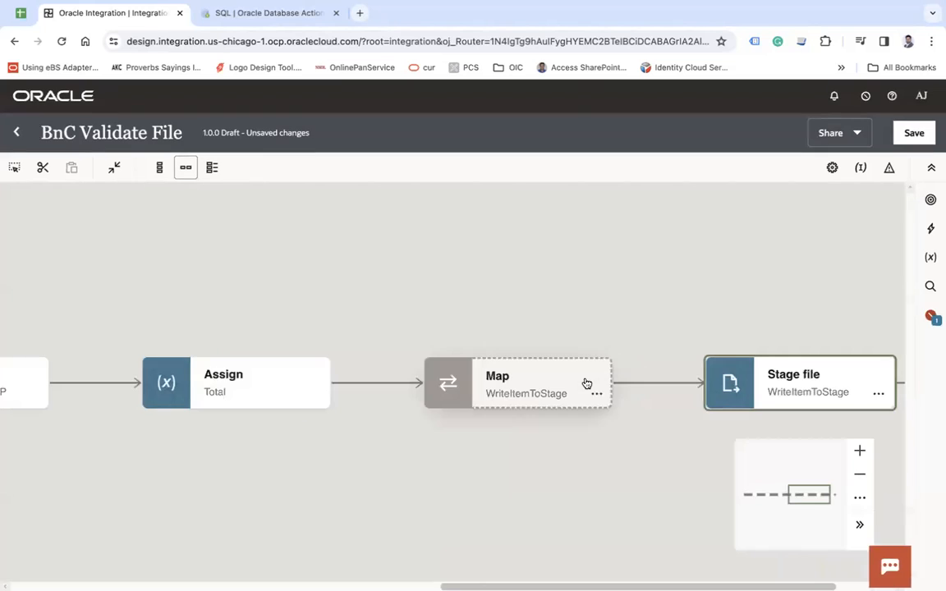
Step: In the WriteItemToStage map, map the repeating Item element of the ReadFileFromFTP response's Item Set to the target's repeating Item element
drag(612, 266, 549, 256)
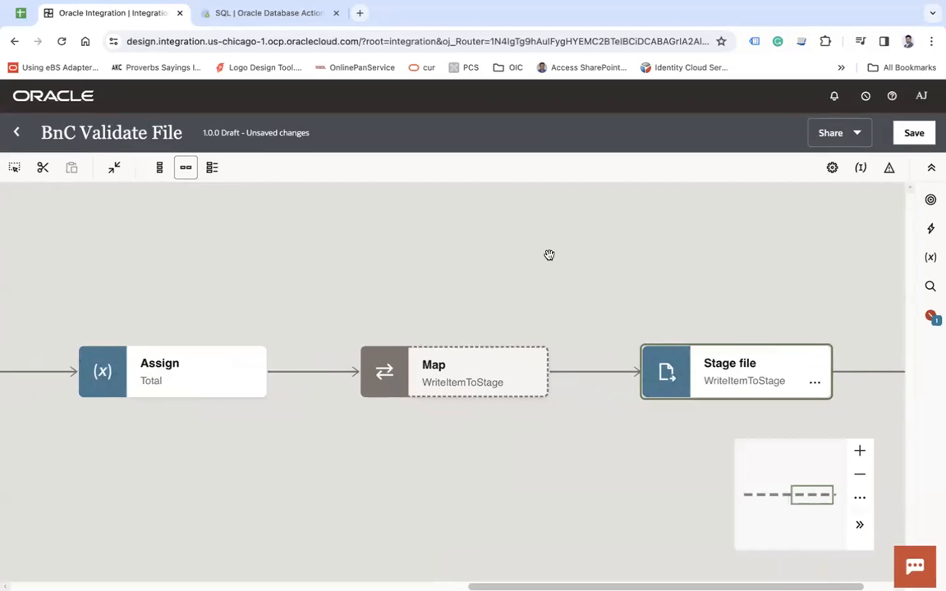
double_click(485, 380)
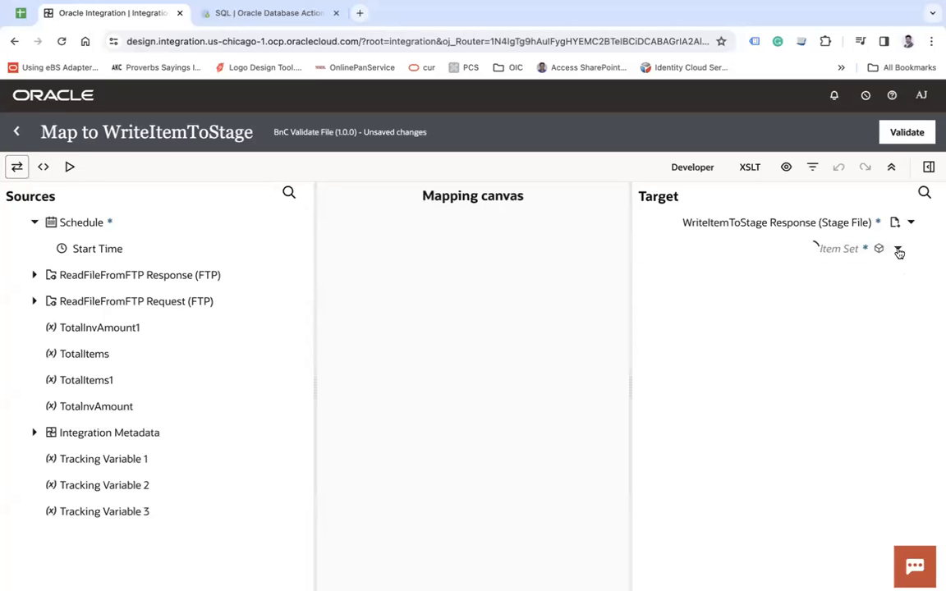
click(885, 276)
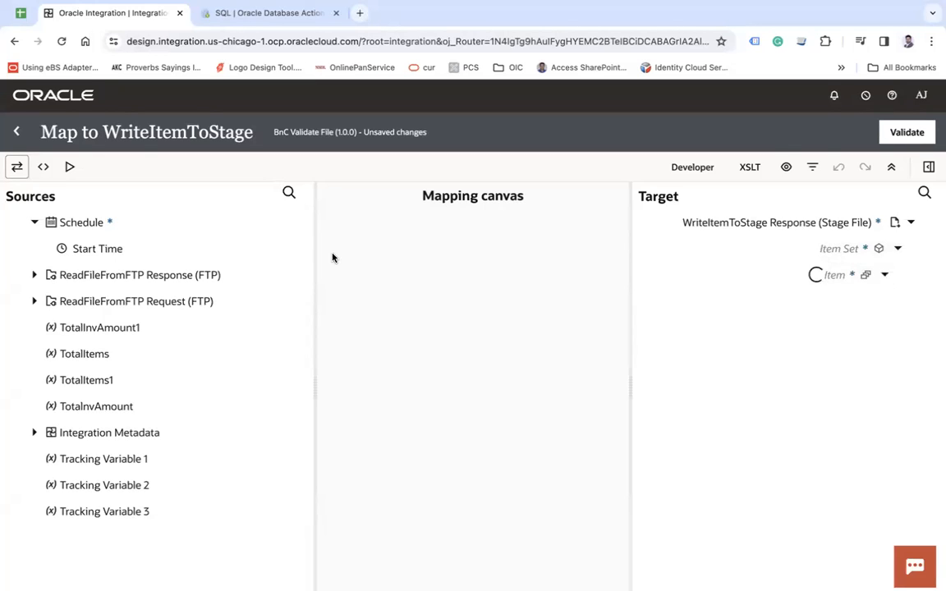
click(34, 275)
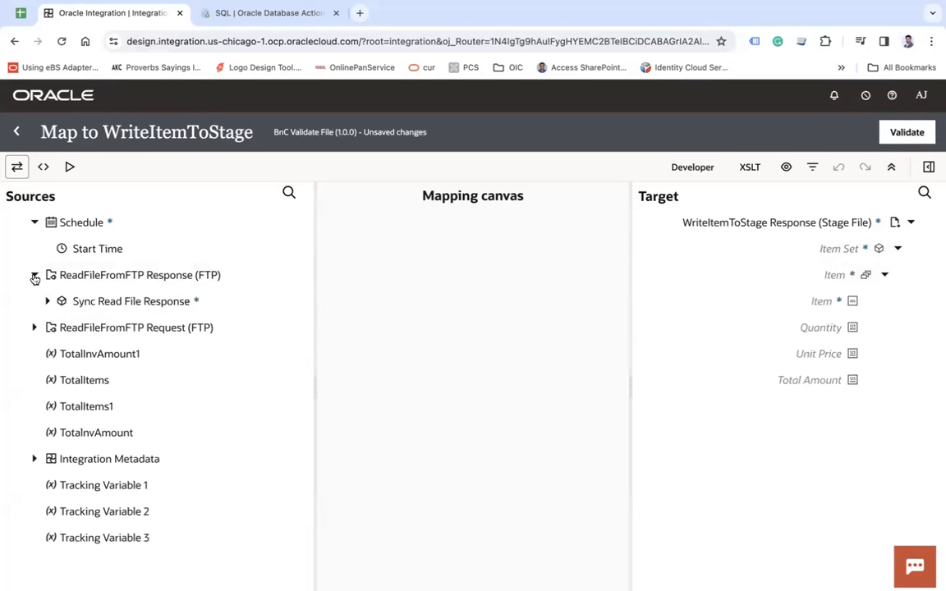
click(48, 301)
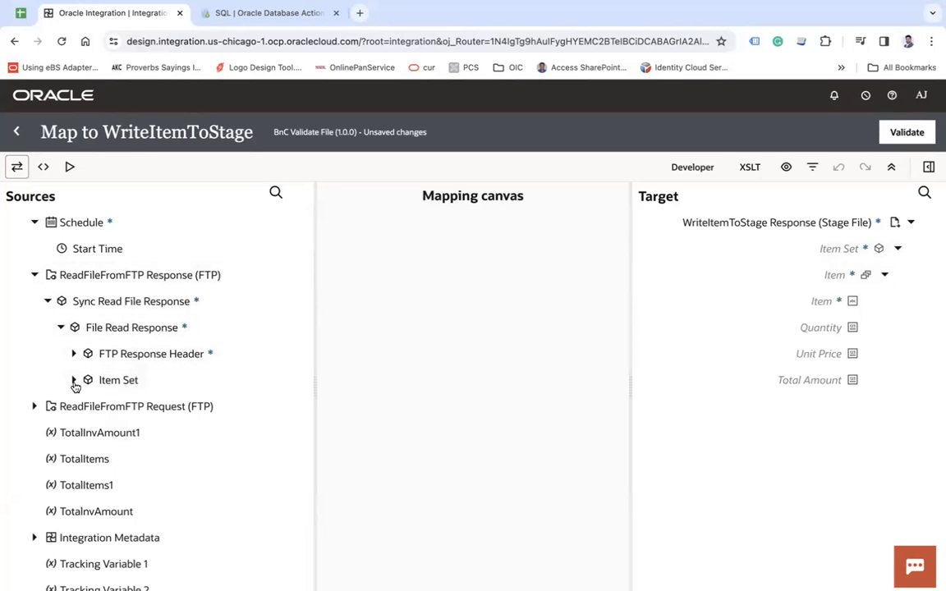
click(87, 406)
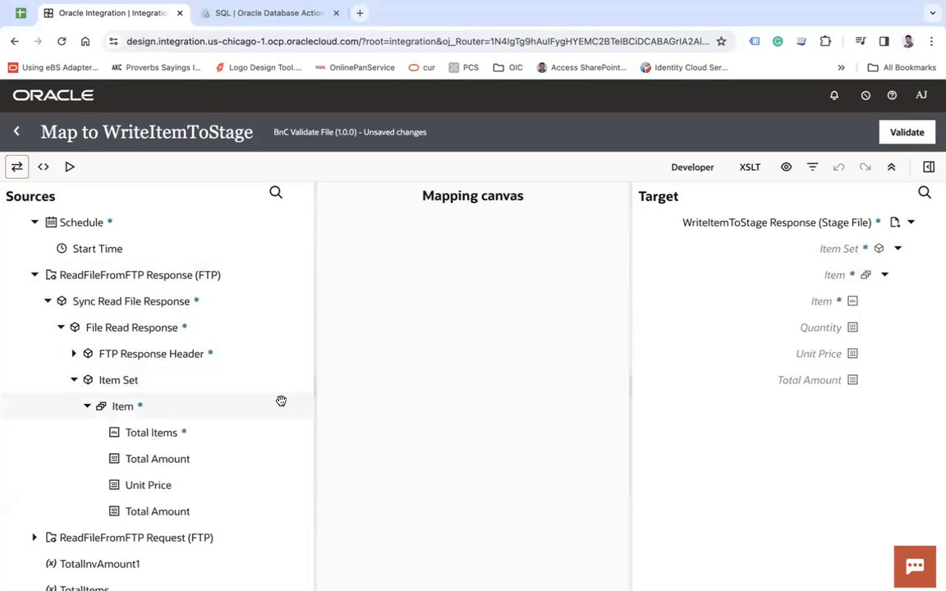
drag(129, 408, 850, 278)
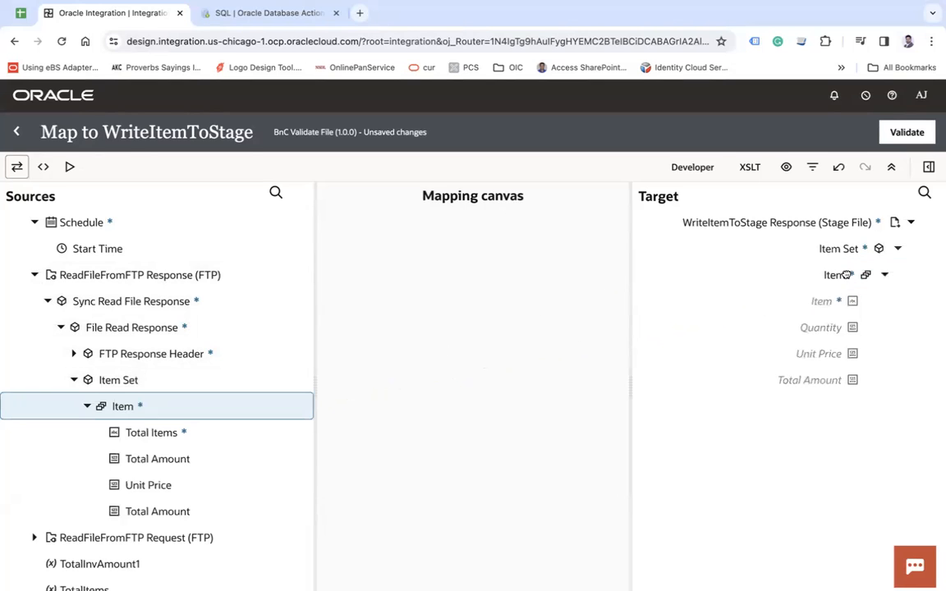
Step: Map the source Total Items, first Total Amount, Unit Price and last Total Amount to the target Item, Quantity, Unit Price and Total Amount
scroll(244, 362, down, 1)
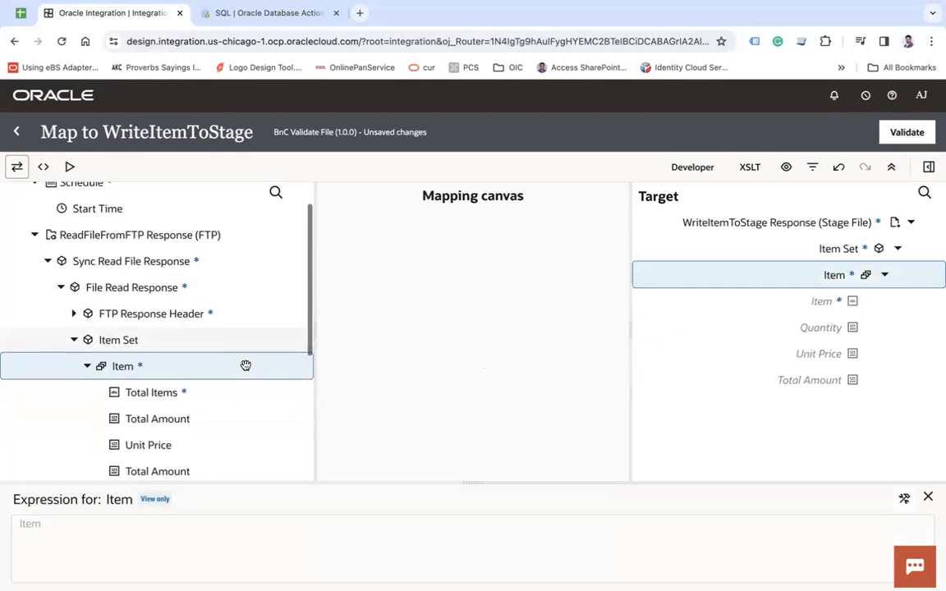
drag(170, 394, 837, 302)
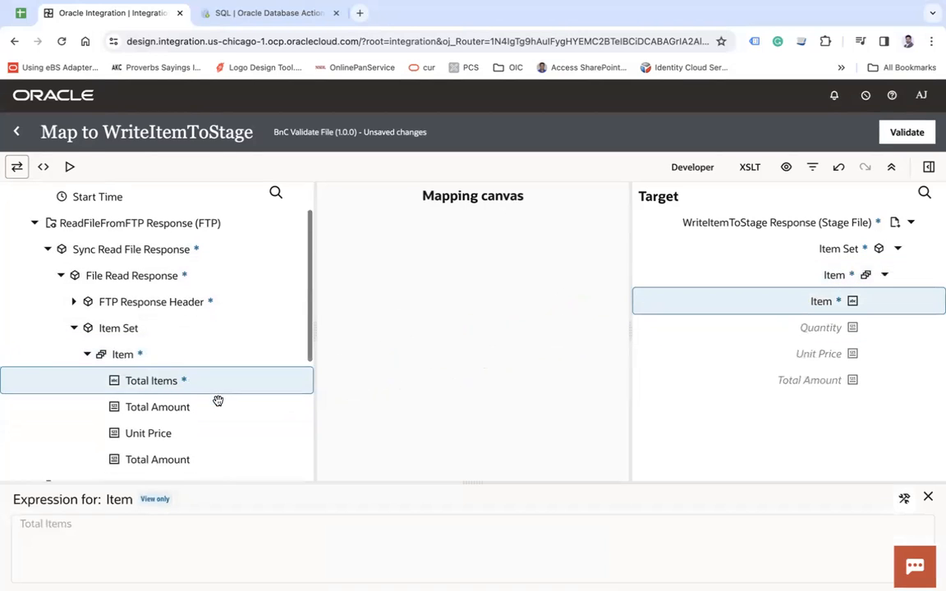
scroll(218, 396, down, 1)
drag(201, 366, 810, 328)
drag(146, 394, 817, 353)
drag(200, 418, 820, 381)
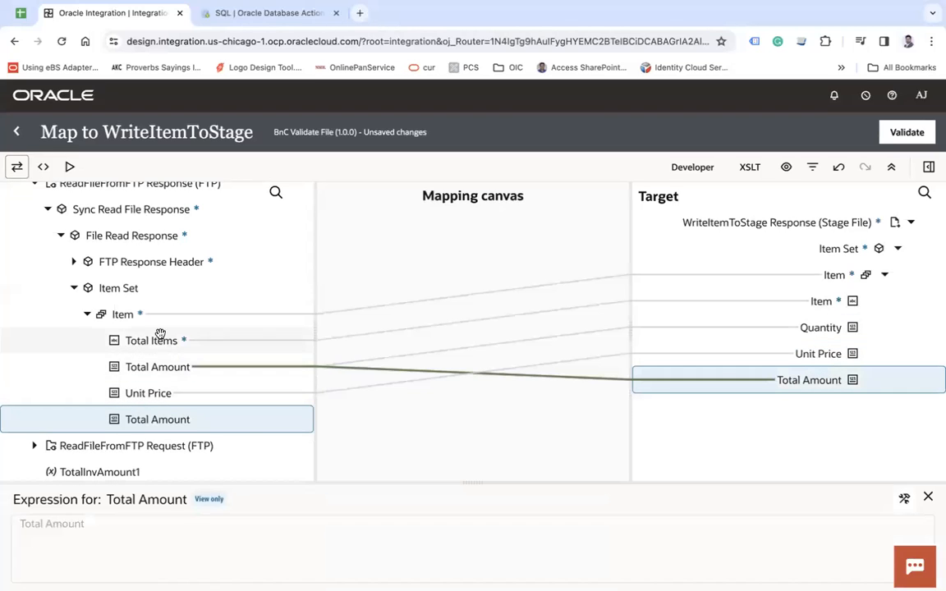
Step: Delete the target Total Amount node and try to map it again from the last source Total Amount
click(184, 369)
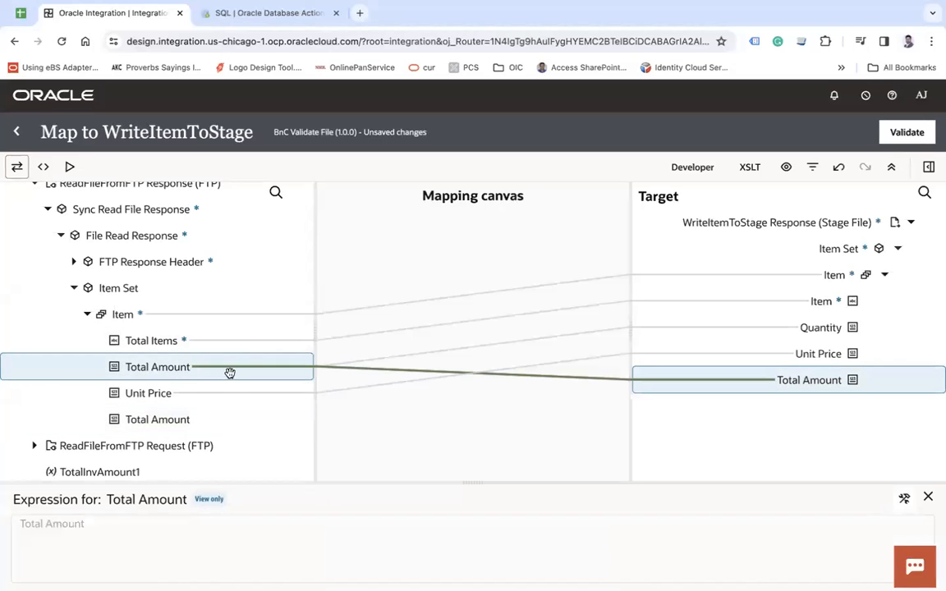
right_click(823, 382)
click(652, 431)
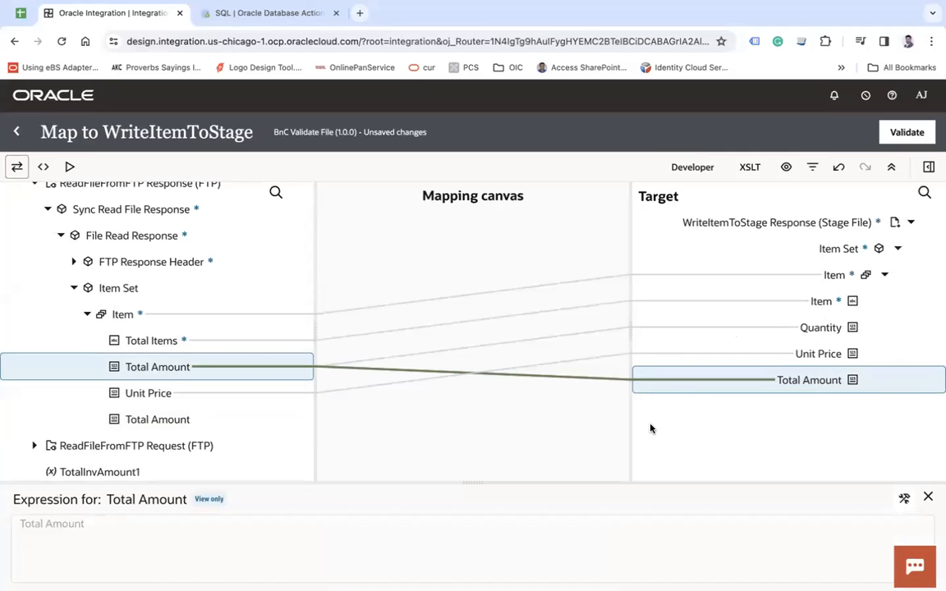
click(811, 332)
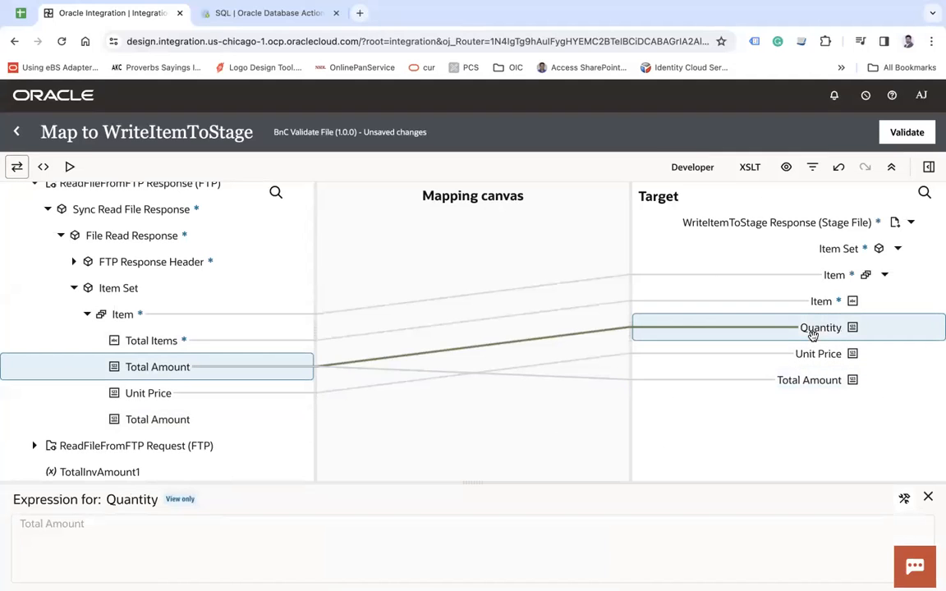
right_click(799, 380)
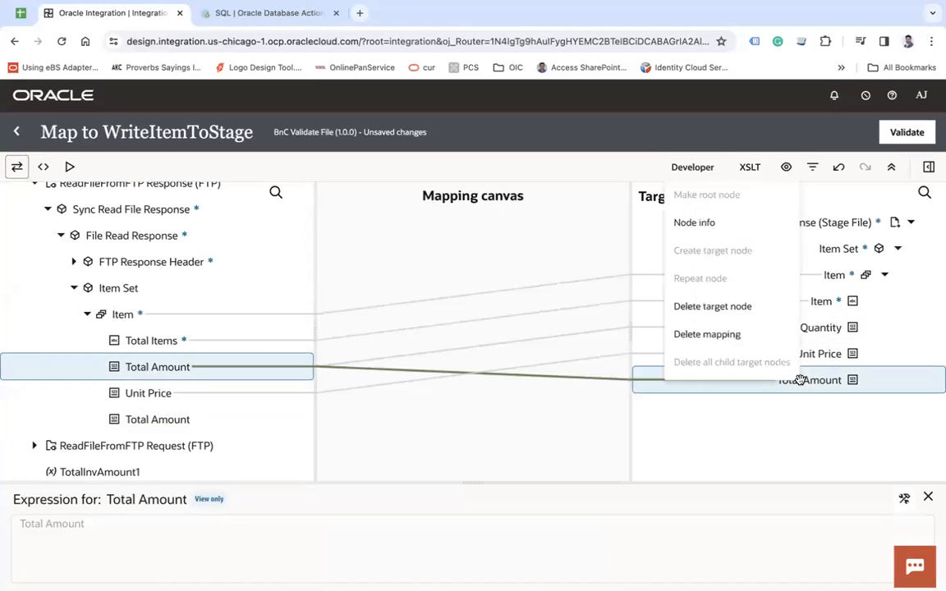
click(728, 304)
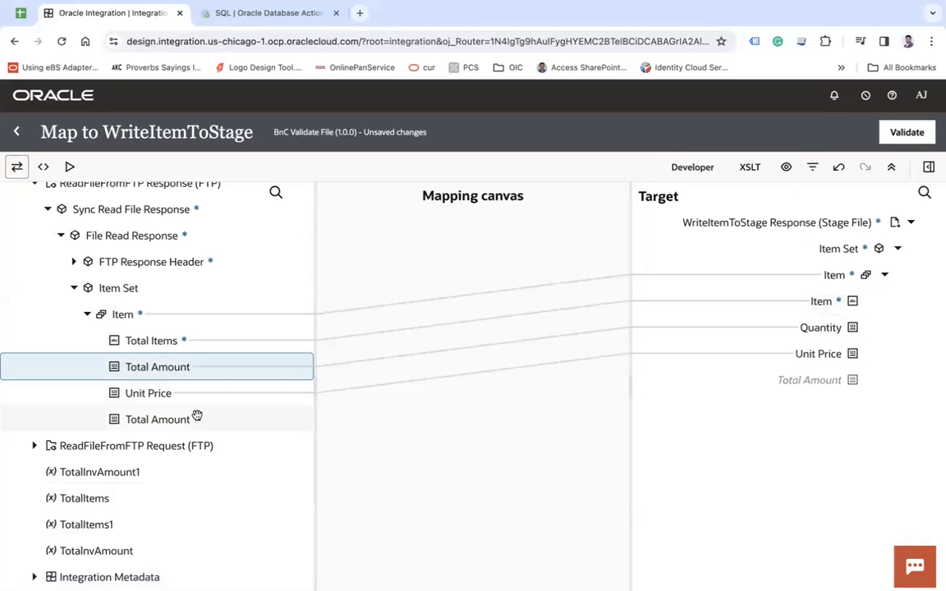
drag(196, 416, 834, 381)
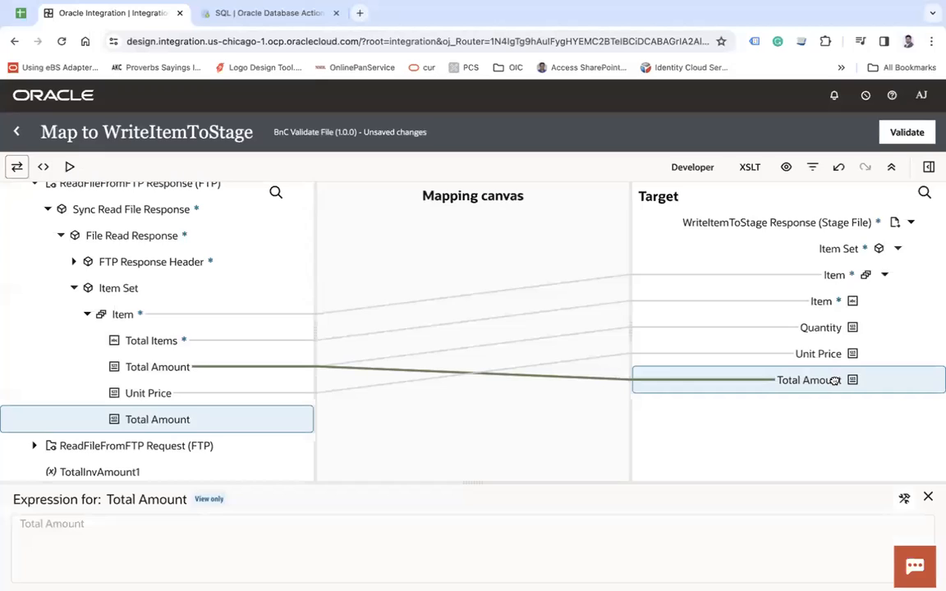
Step: Validate the WriteItemToStage map and open the ReadFileFromFTP invoke for editing
mouse_move(484, 20)
click(890, 138)
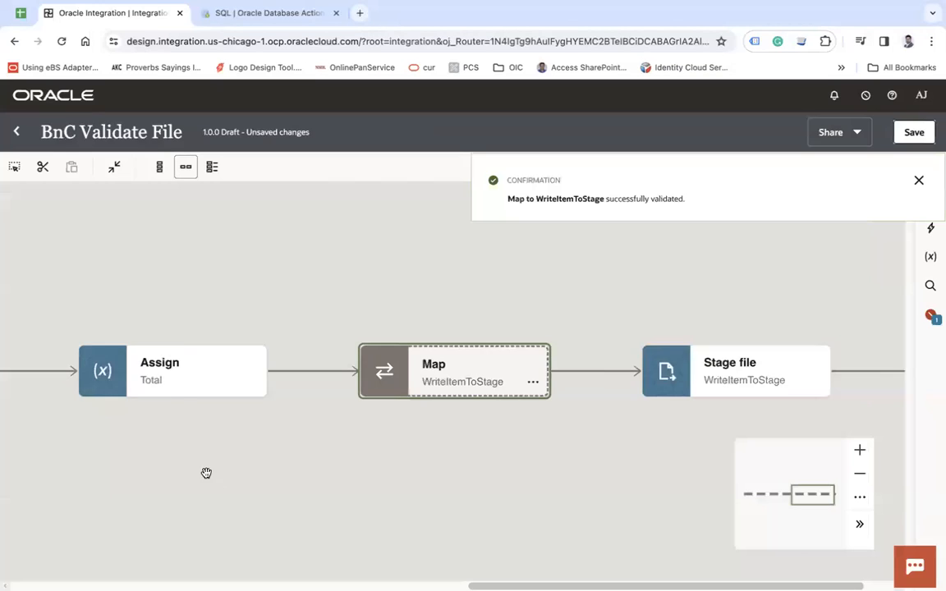
drag(196, 472, 782, 476)
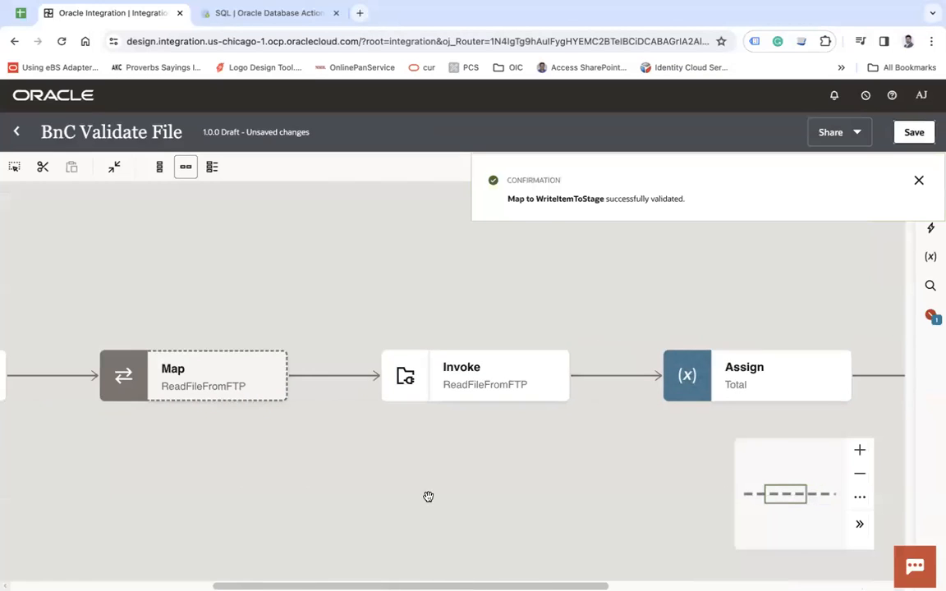
click(523, 365)
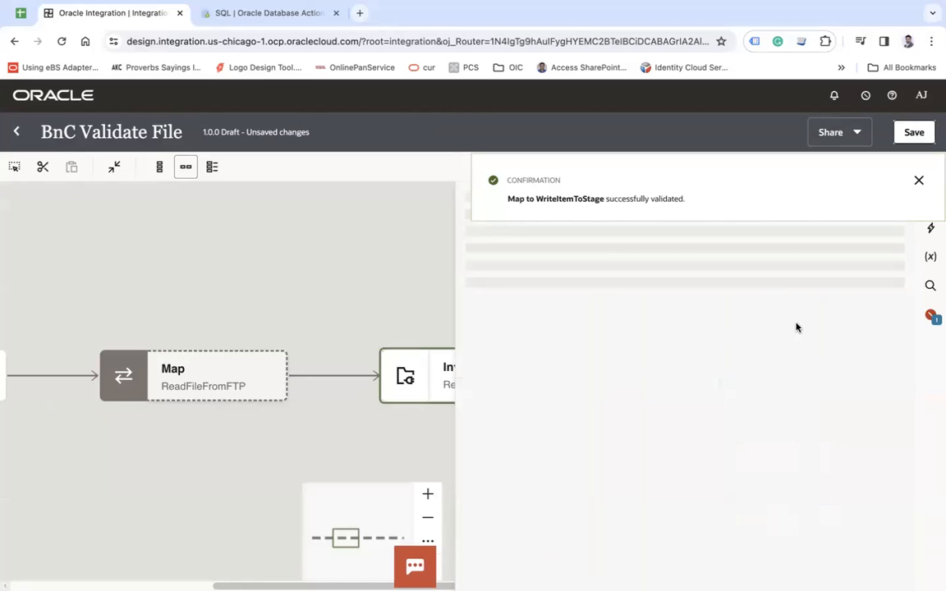
click(918, 182)
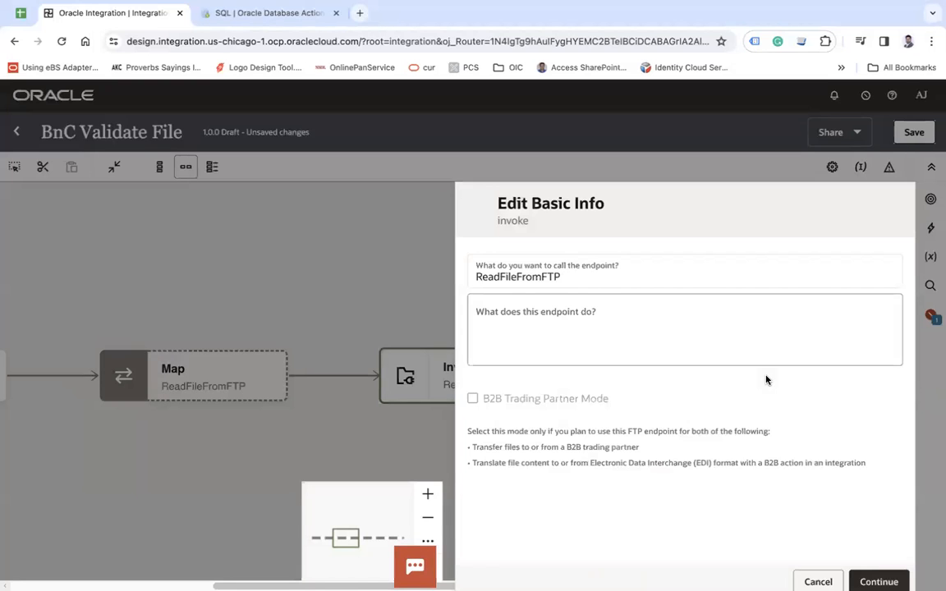
Step: Rename the second column of the ReadFileFromFTP file definition to Quantity and finish the FTP invoke configuration
click(878, 570)
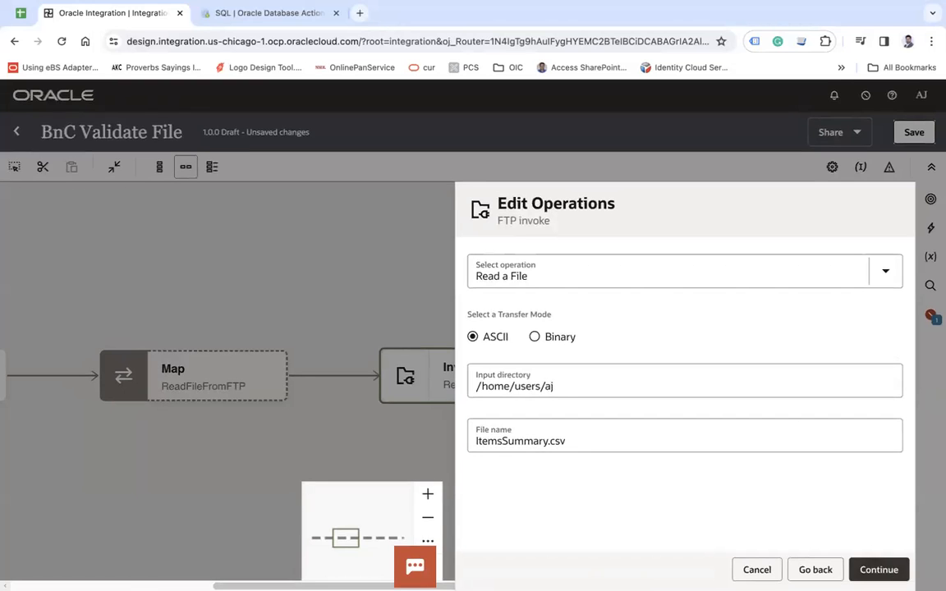
click(878, 569)
click(900, 570)
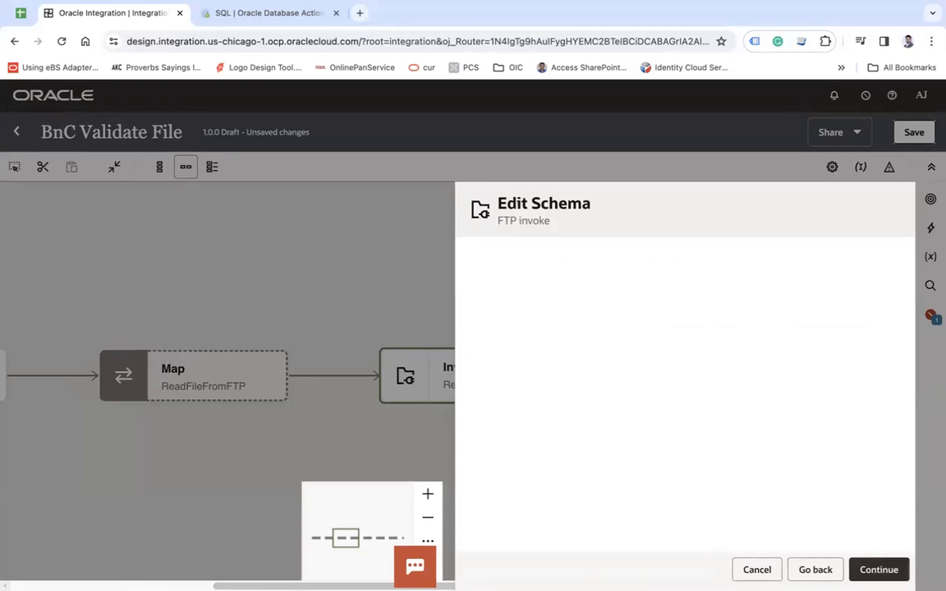
scroll(742, 367, down, 5)
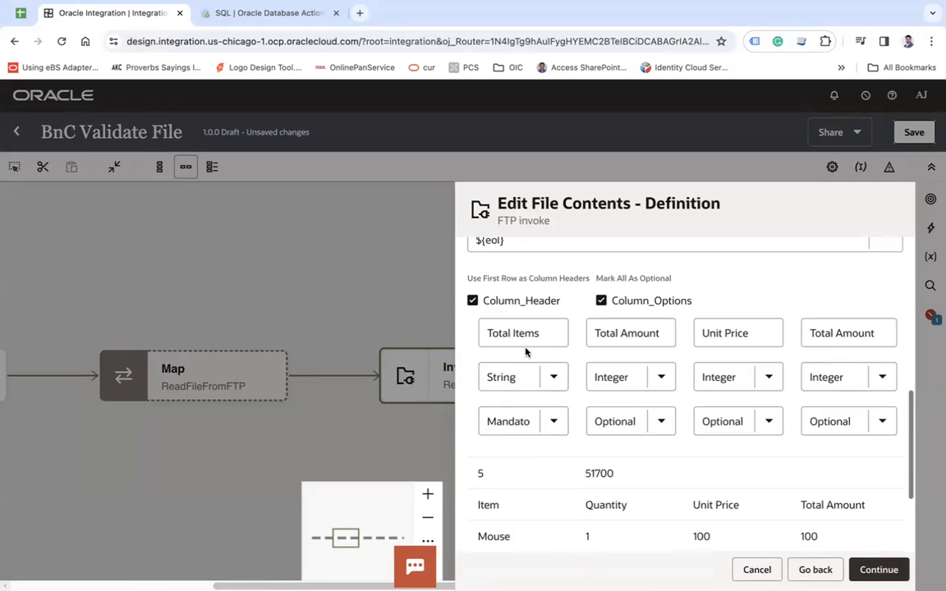
click(660, 332)
key(ctrl+a)
text(Qu)
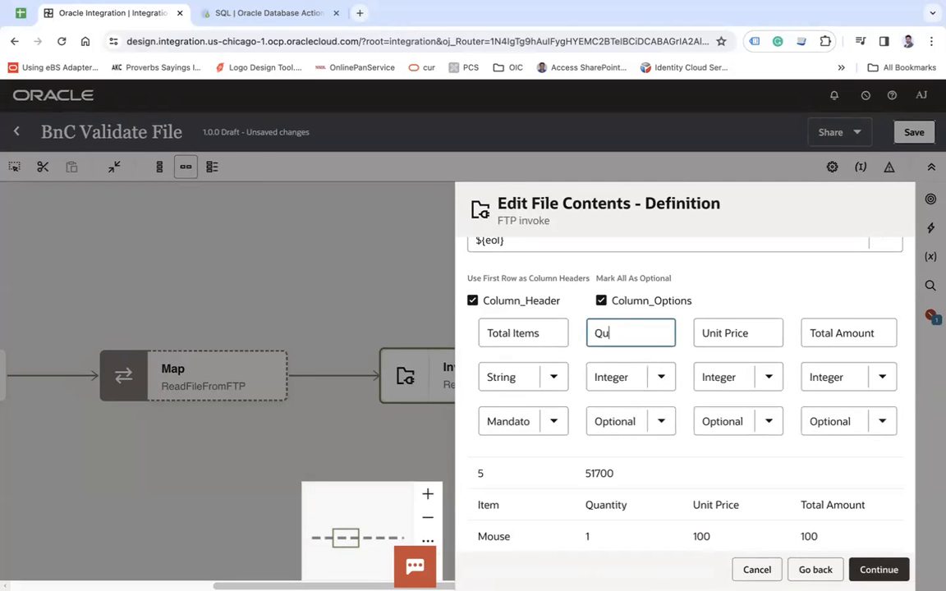
key(Tab)
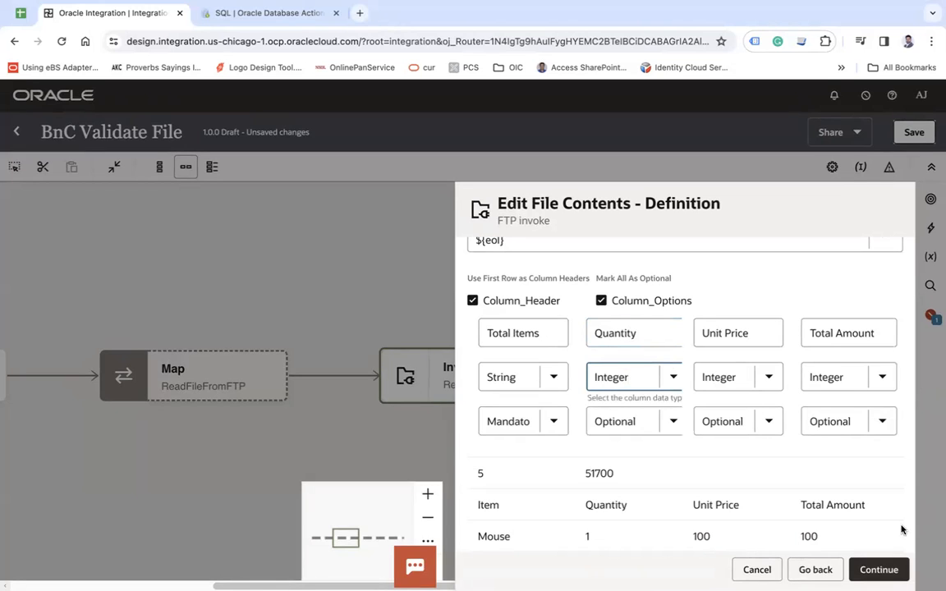
click(880, 570)
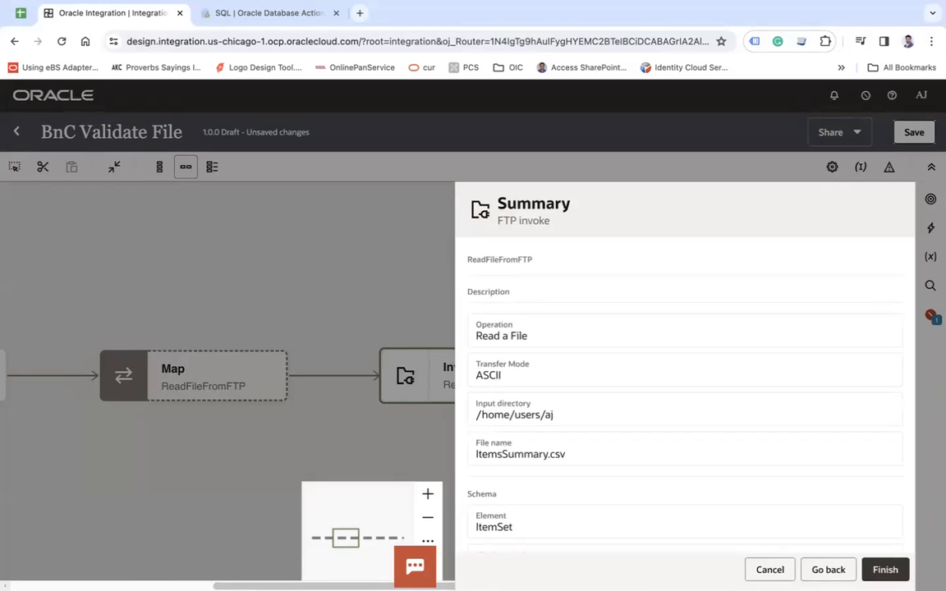
click(881, 570)
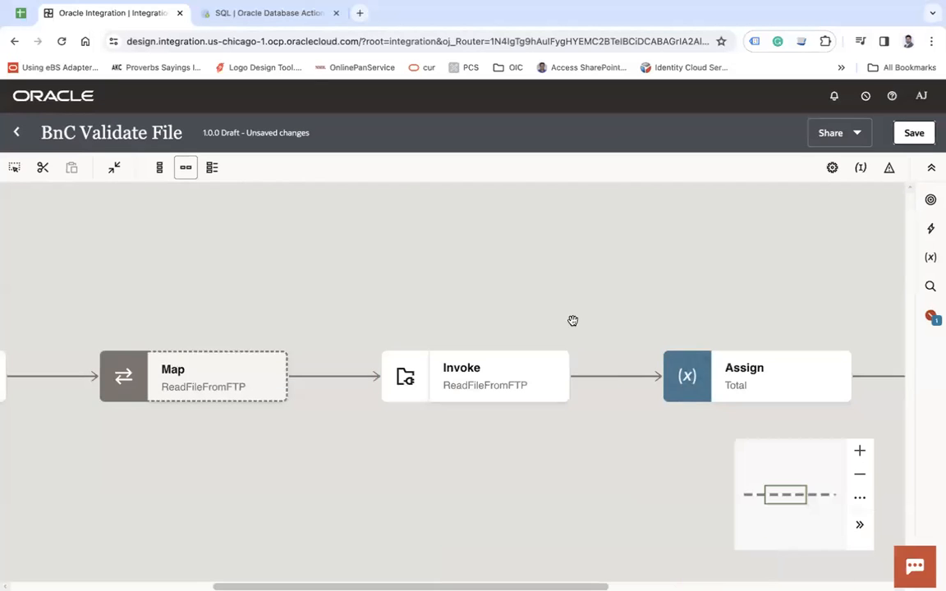
Step: Reopen the WriteItemToStage map and delete the target nodes Quantity and Total Amount
drag(573, 321, 289, 238)
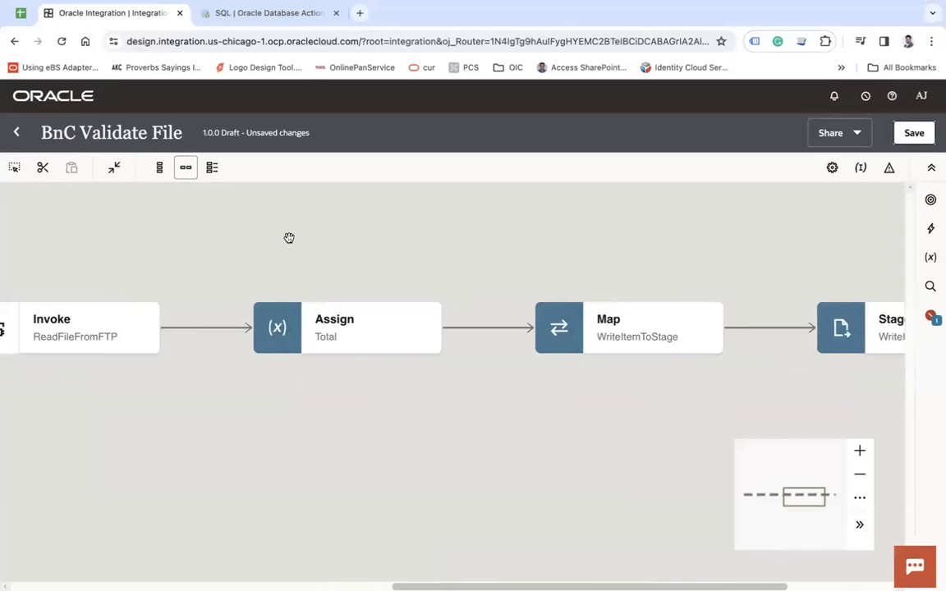
drag(738, 259, 457, 260)
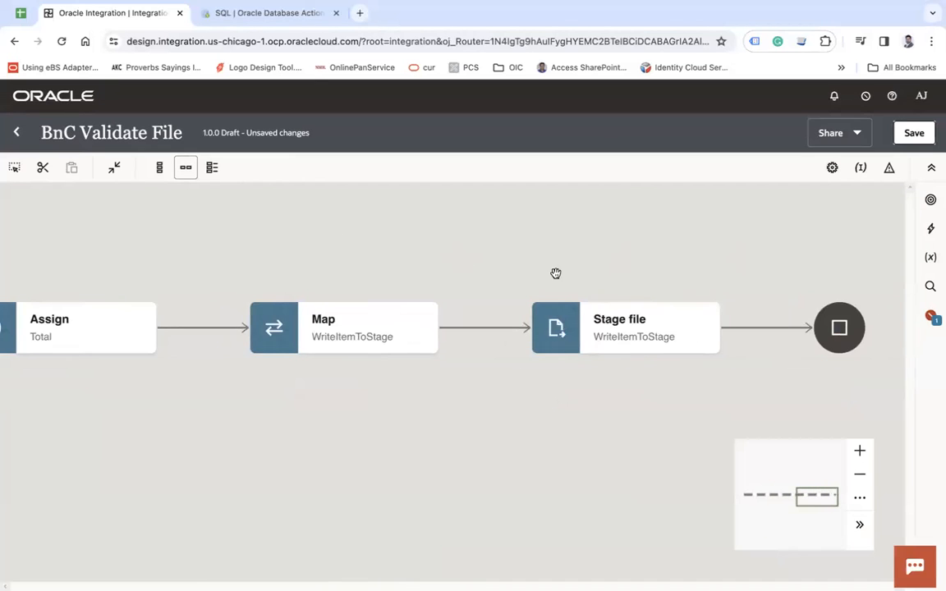
double_click(359, 332)
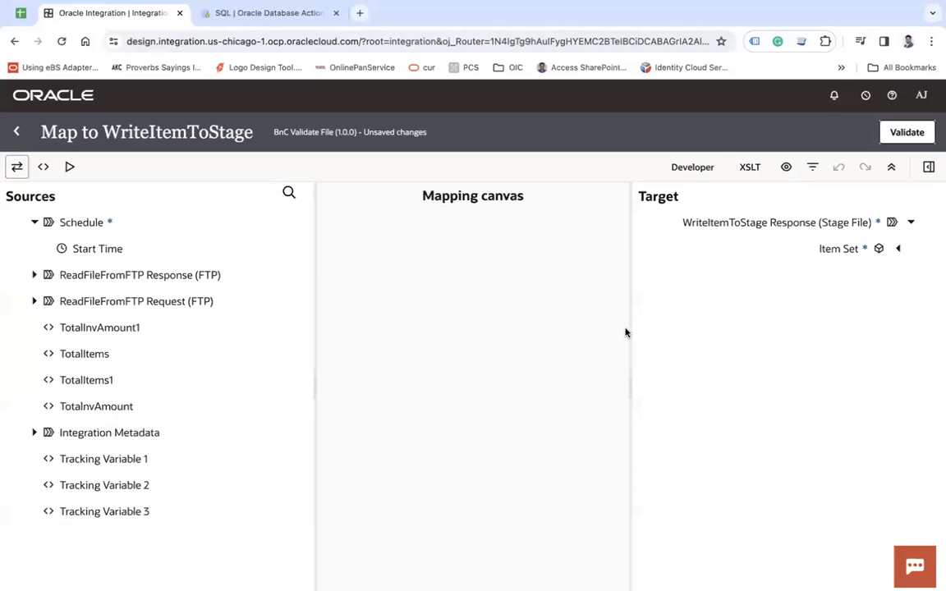
click(898, 248)
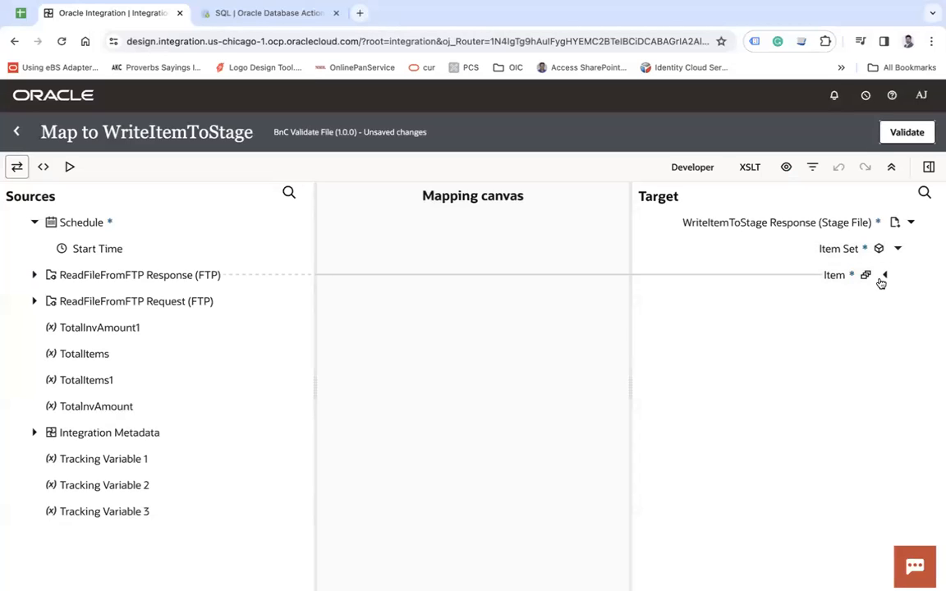
click(883, 275)
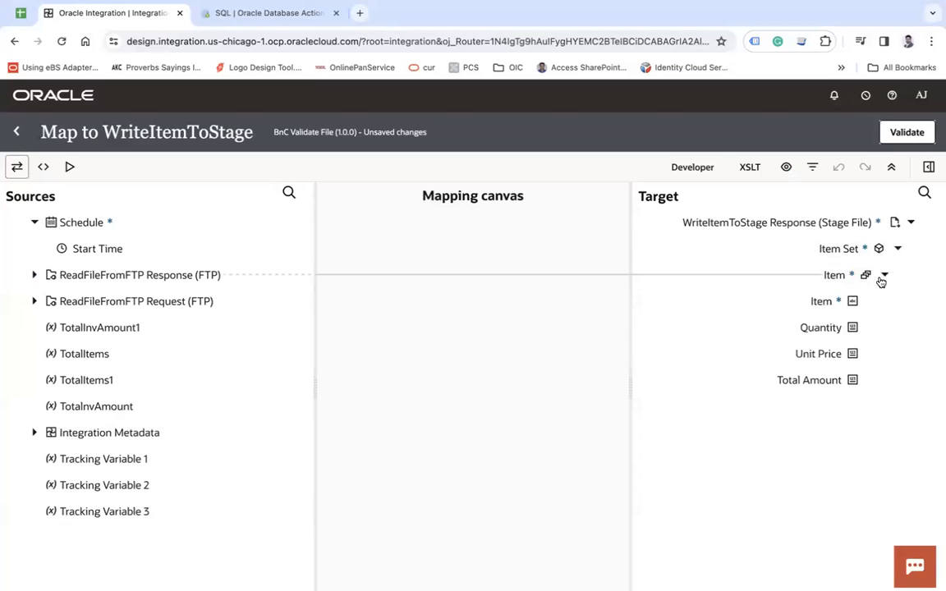
click(796, 375)
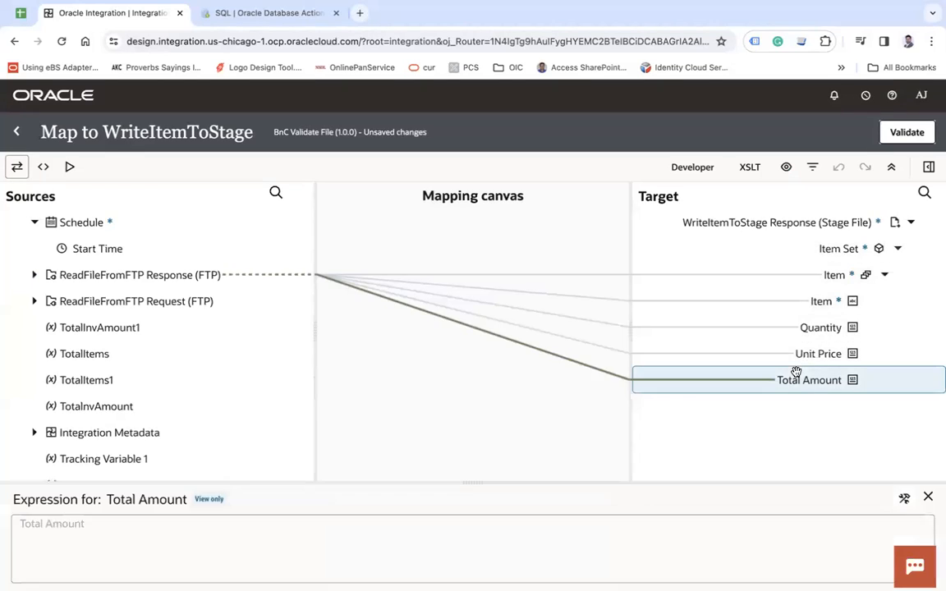
click(811, 327)
right_click(667, 334)
click(711, 491)
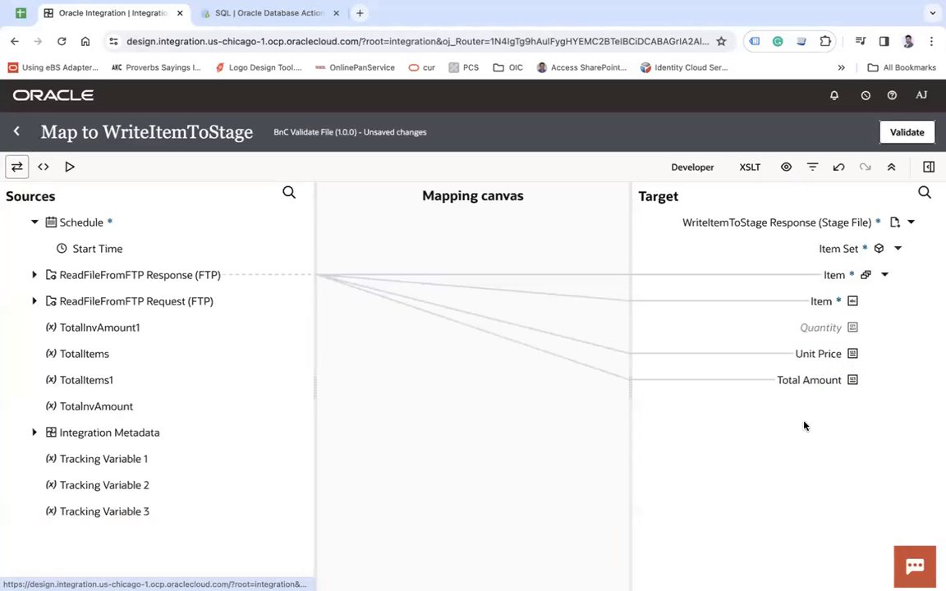
right_click(799, 383)
click(703, 308)
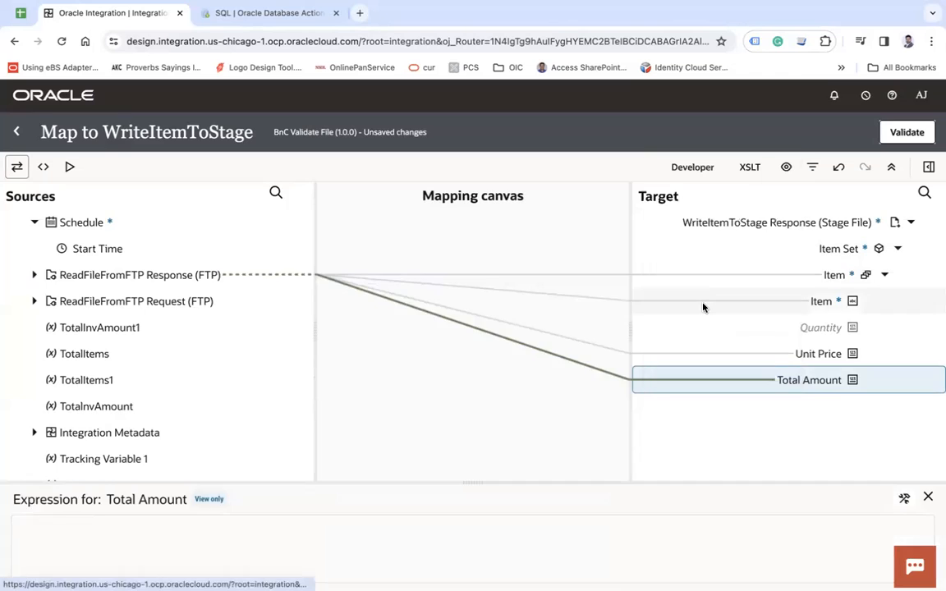
Step: Map the source Quantity and Total Amount of the ReadFileFromFTP response item to the matching target nodes
click(35, 275)
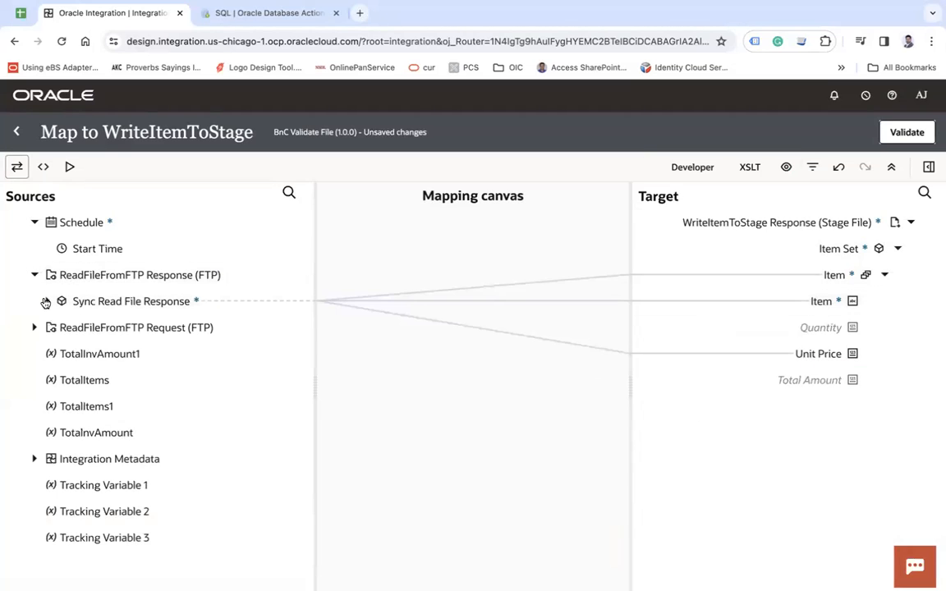
click(47, 302)
click(60, 327)
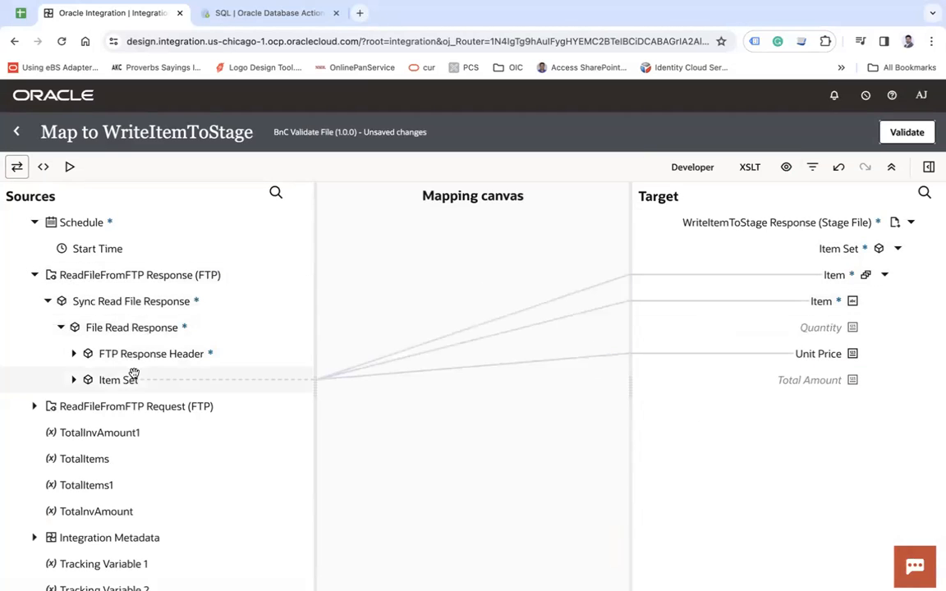
click(86, 405)
scroll(255, 314, down, 1)
mouse_move(164, 370)
mouse_down()
mouse_move(690, 358)
mouse_move(798, 328)
mouse_up()
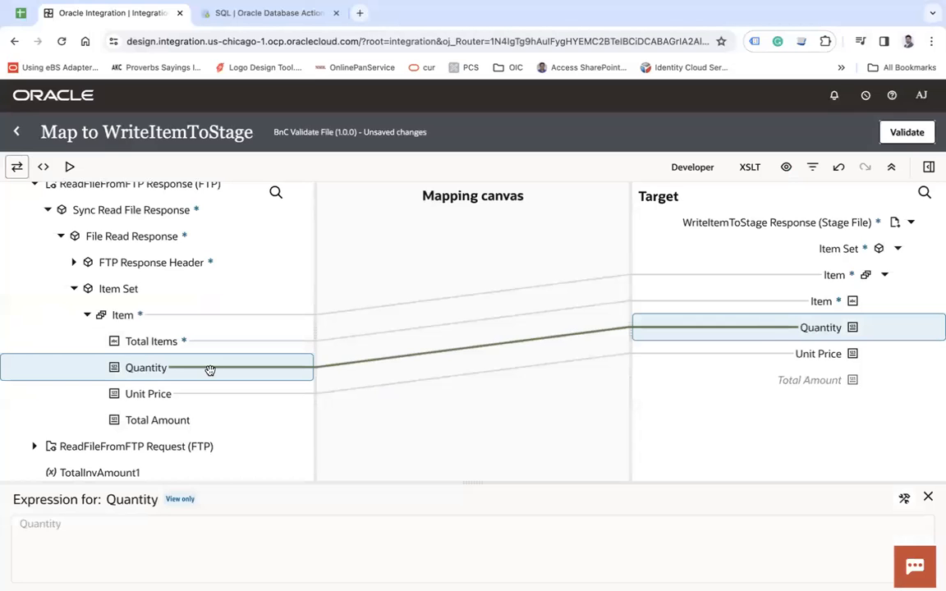
drag(182, 420, 853, 384)
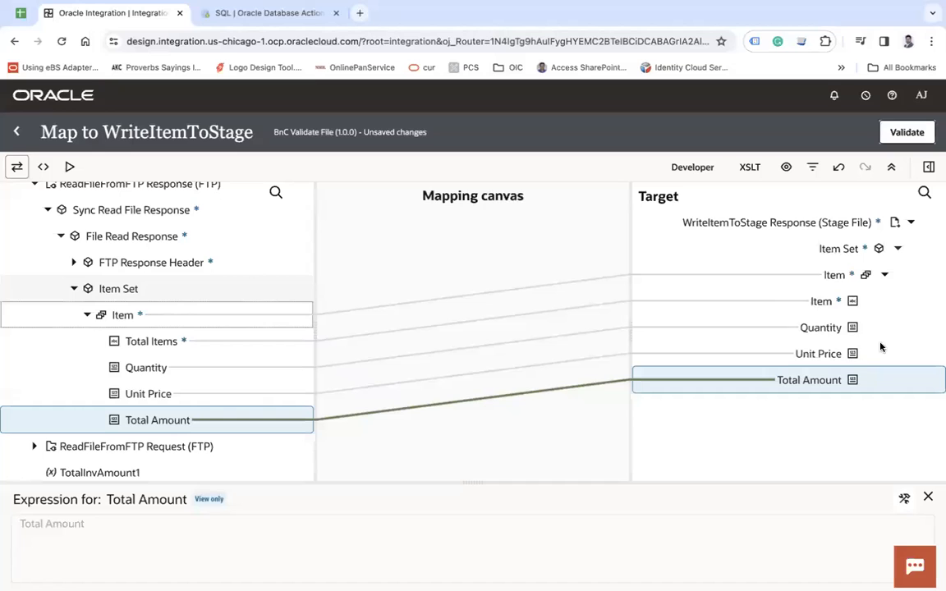
Step: Switch the mapper to XSLT mode and insert an if constructor around the target Item inside the for-each
click(927, 167)
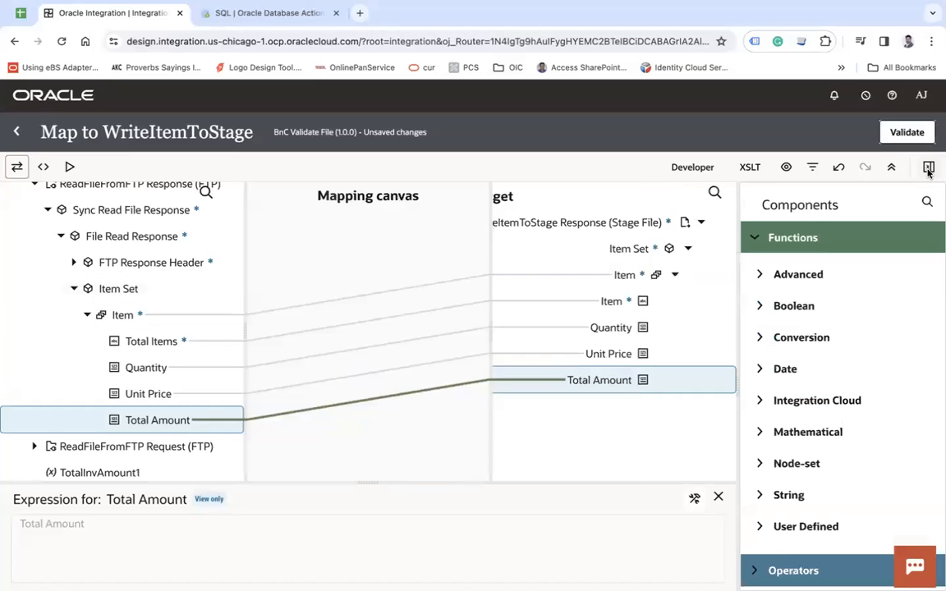
click(748, 169)
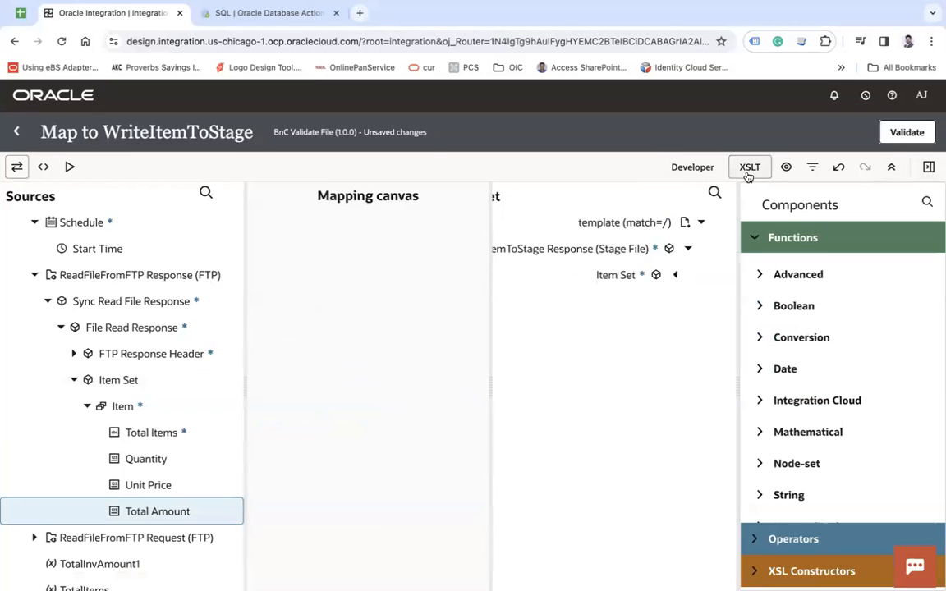
click(926, 201)
click(675, 276)
click(663, 301)
click(814, 204)
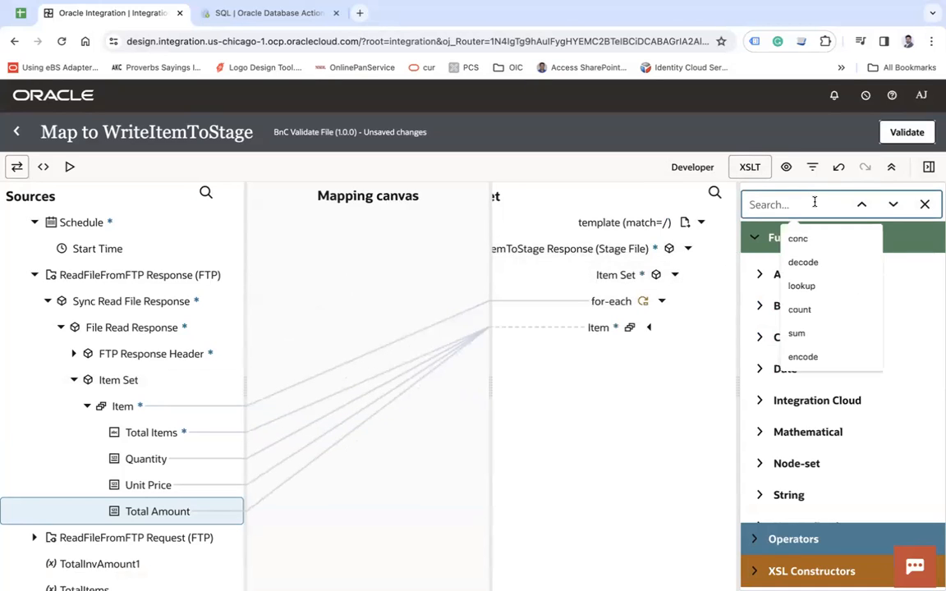
text(if)
drag(801, 441, 628, 325)
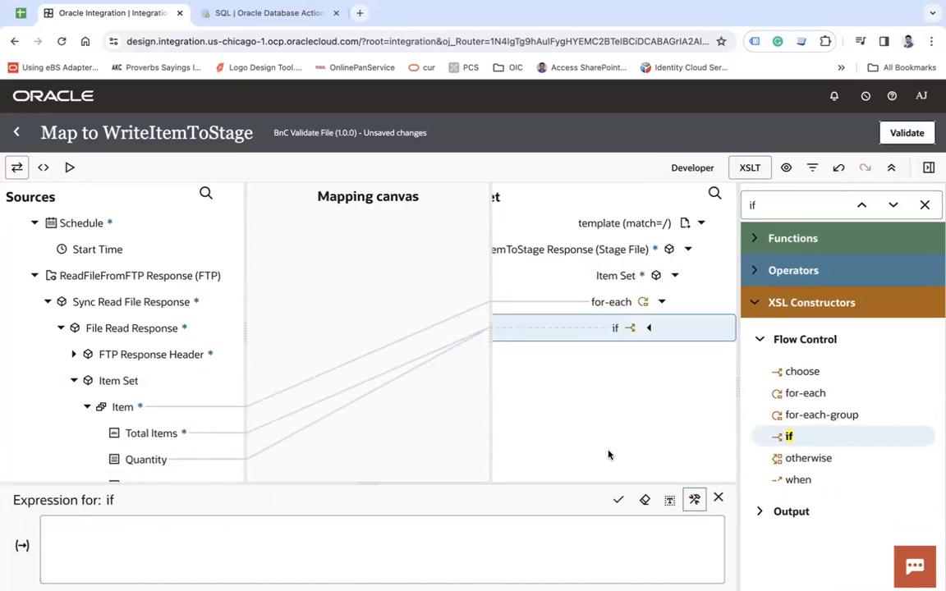
Step: Find the position function and start the if expression as position ()>
double_click(794, 205)
text(pso)
key(BackSpace)
text(osition)
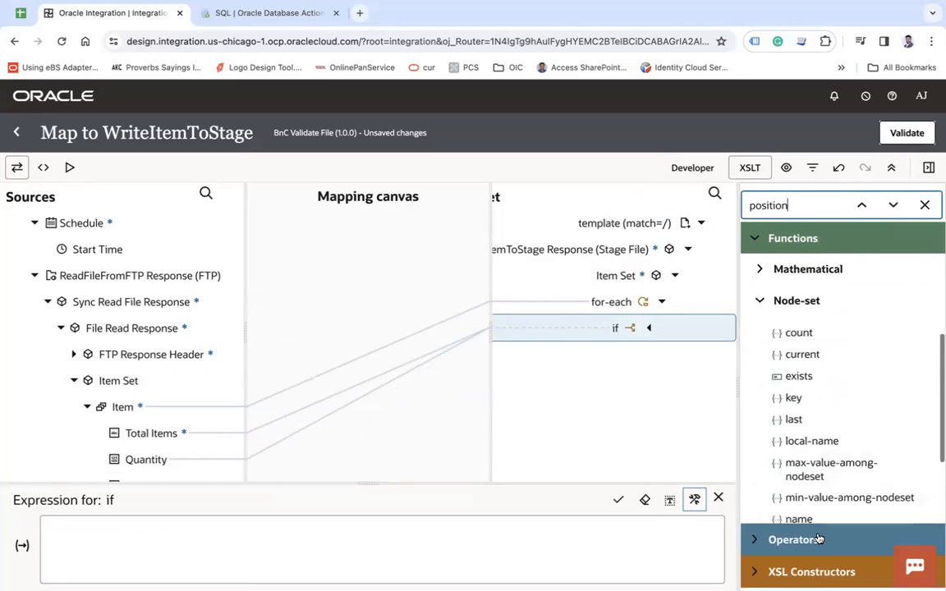
drag(817, 505, 319, 549)
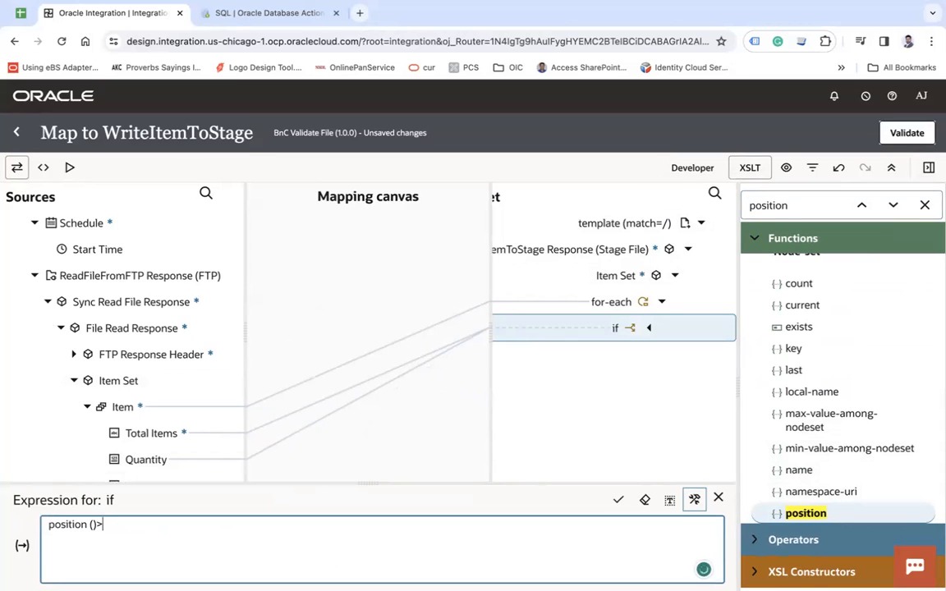
Step: Switch to ItemsSummary in Excel and examine the total rows, the item header row and the item rows
key(super+Tab)
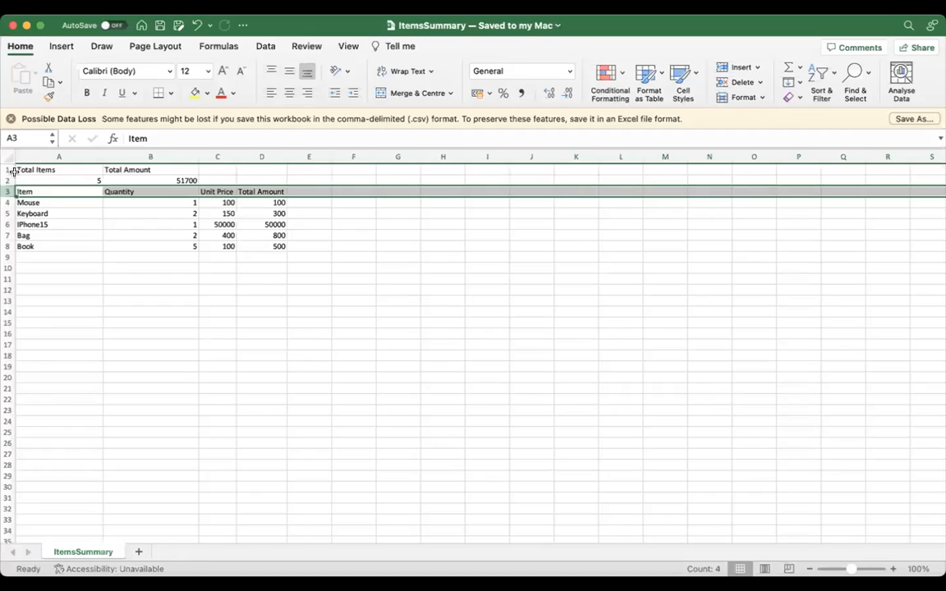
click(7, 170)
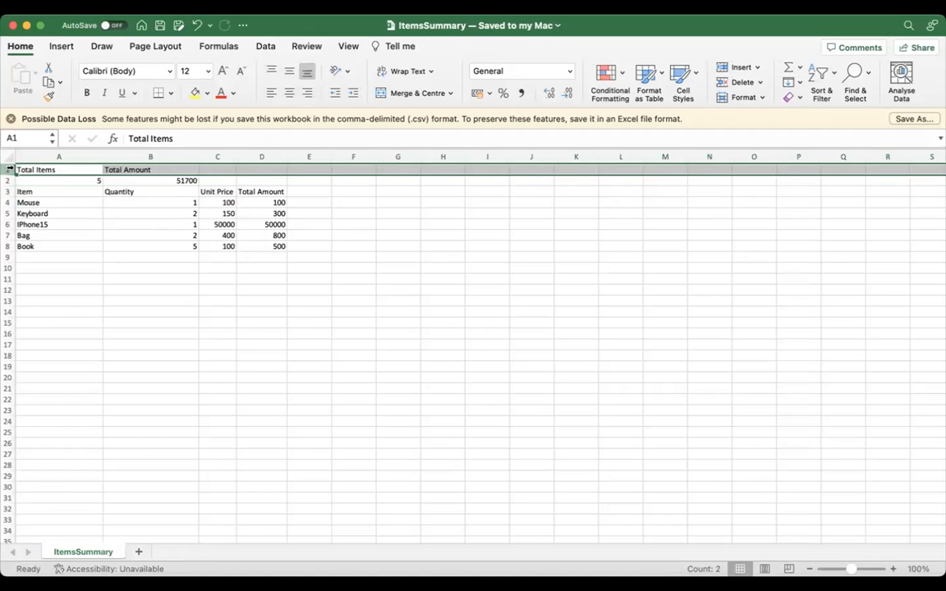
click(186, 298)
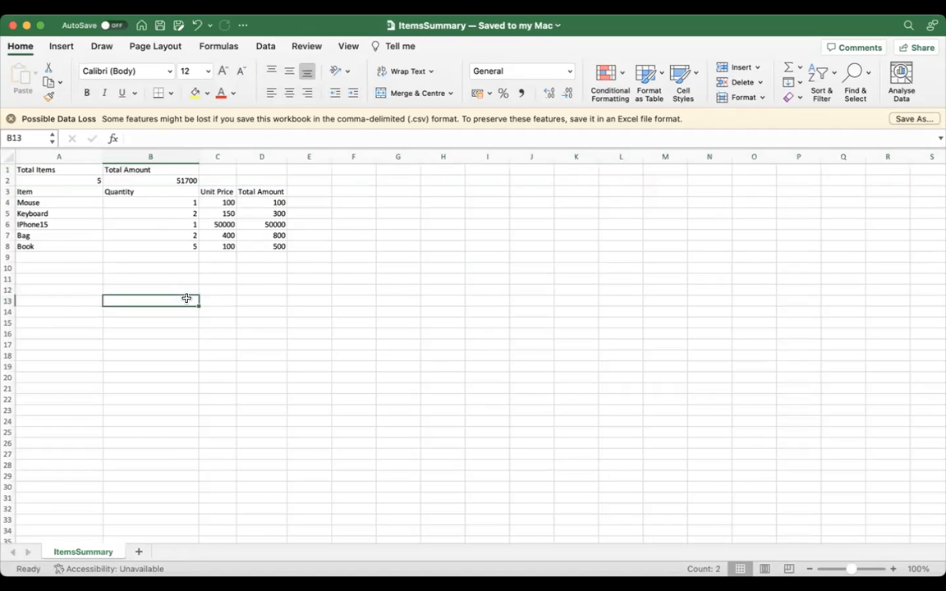
click(8, 180)
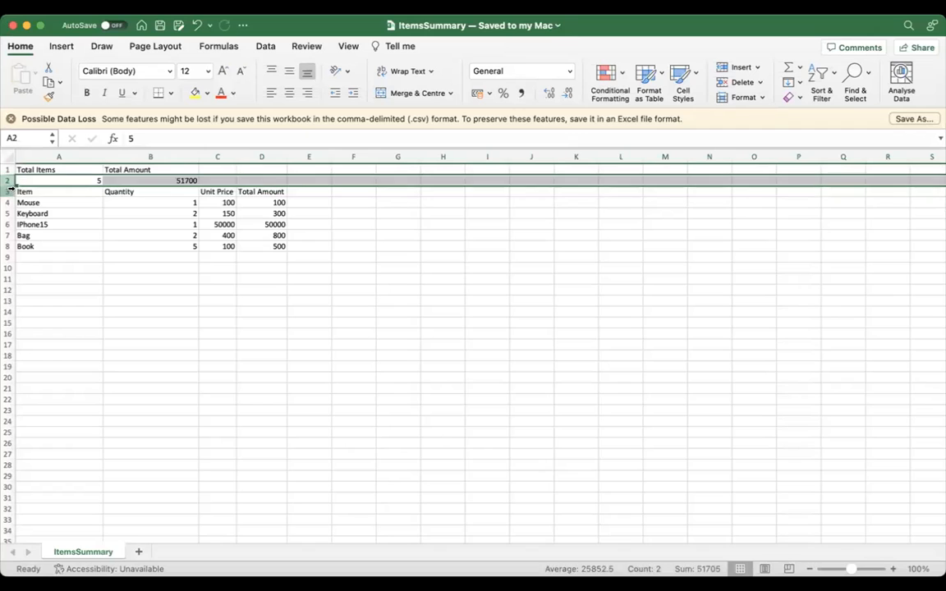
click(7, 191)
drag(28, 203, 263, 245)
click(9, 179)
click(7, 191)
Step: Return to the mapper in the browser, complete the if condition as position ()>2 and validate the map
key(super+Tab)
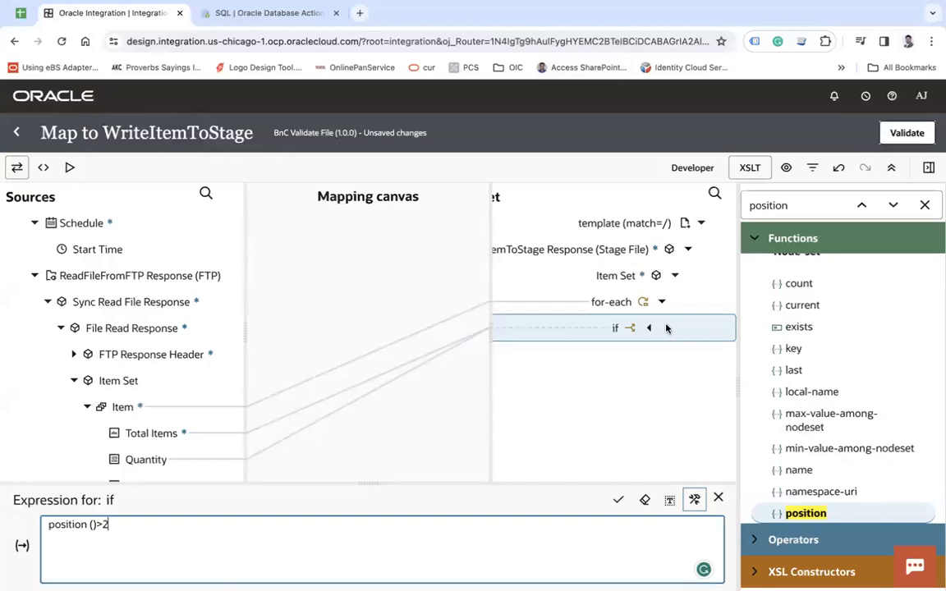
click(912, 138)
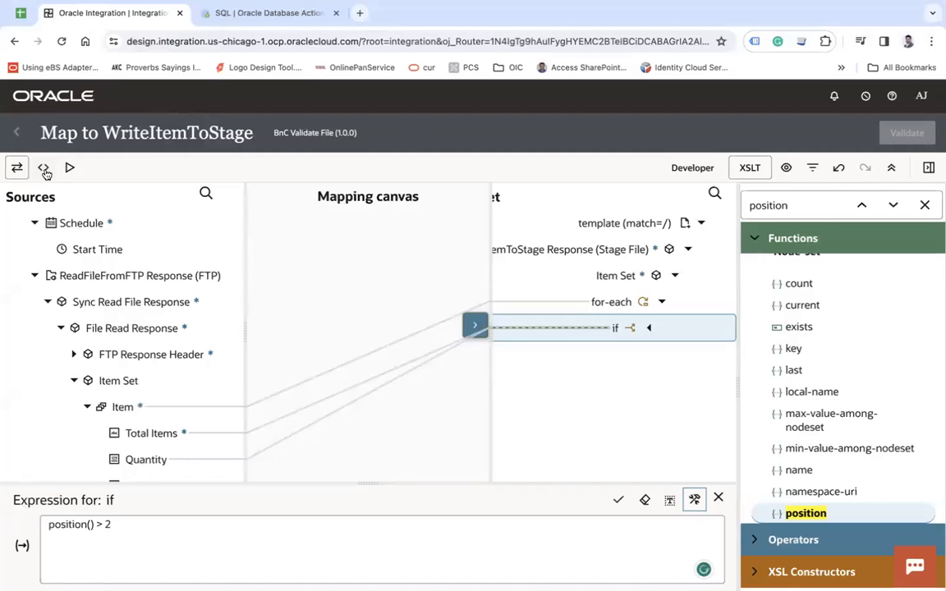
Step: Examine the if test within the for-each in the map's generated XSLT code
click(43, 168)
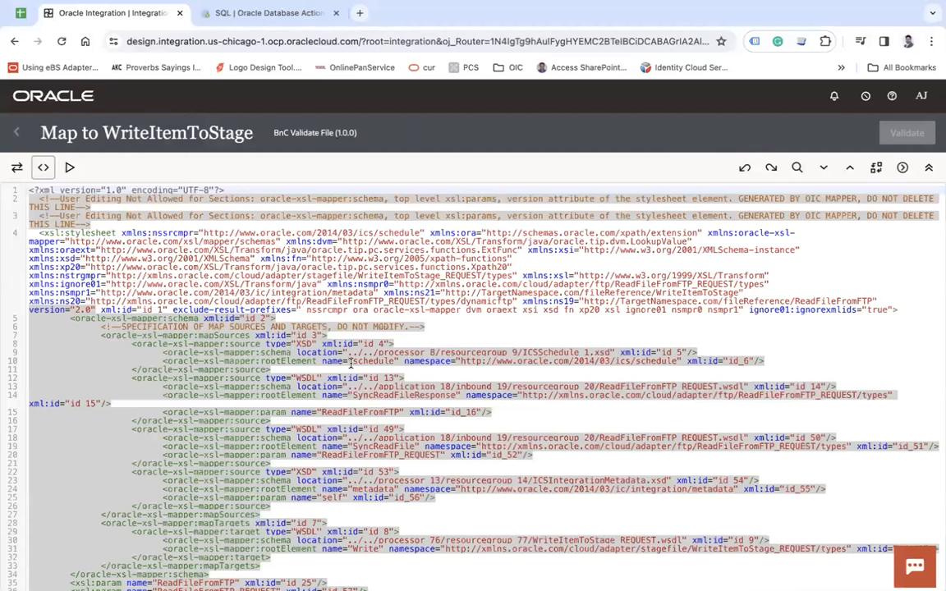
scroll(414, 404, down, 5)
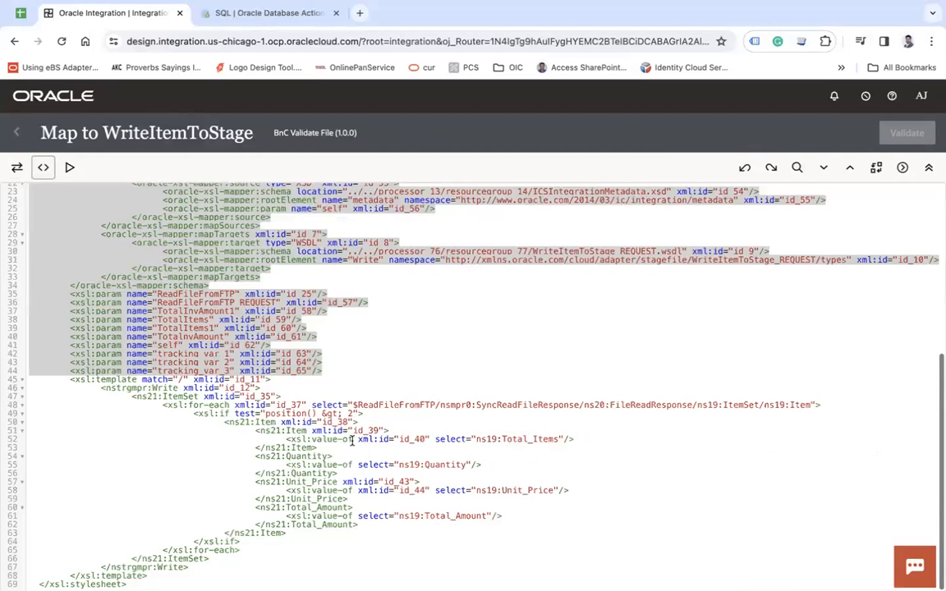
click(237, 434)
drag(193, 413, 364, 412)
click(465, 415)
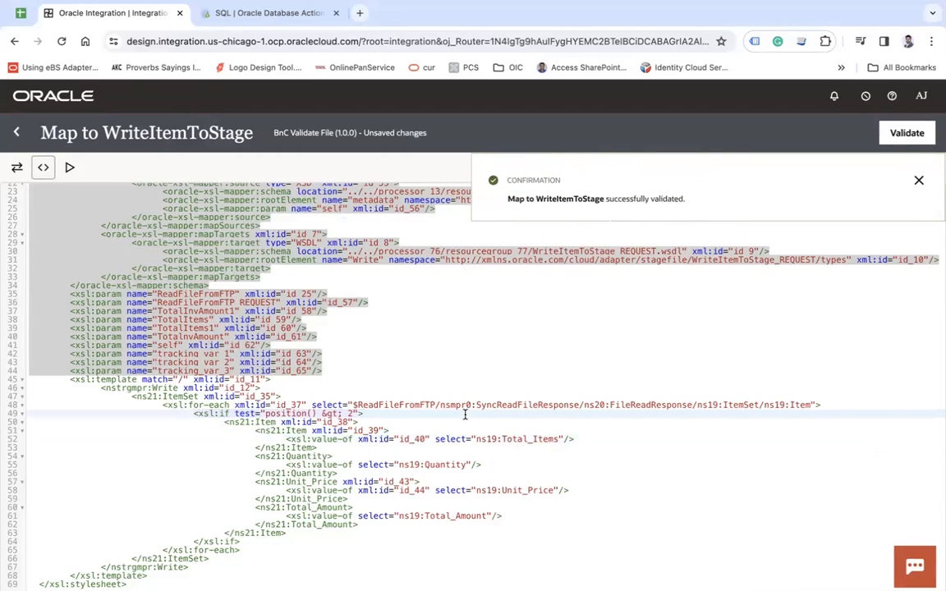
Step: Open the mapping tester and generate a sample input payload for the ReadFileFromFTP response
click(69, 167)
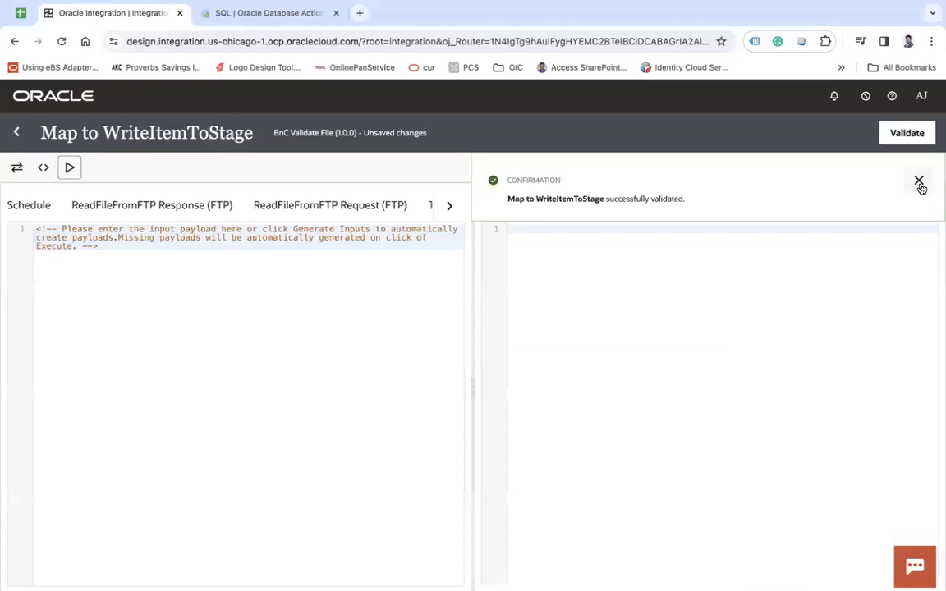
click(917, 181)
click(154, 206)
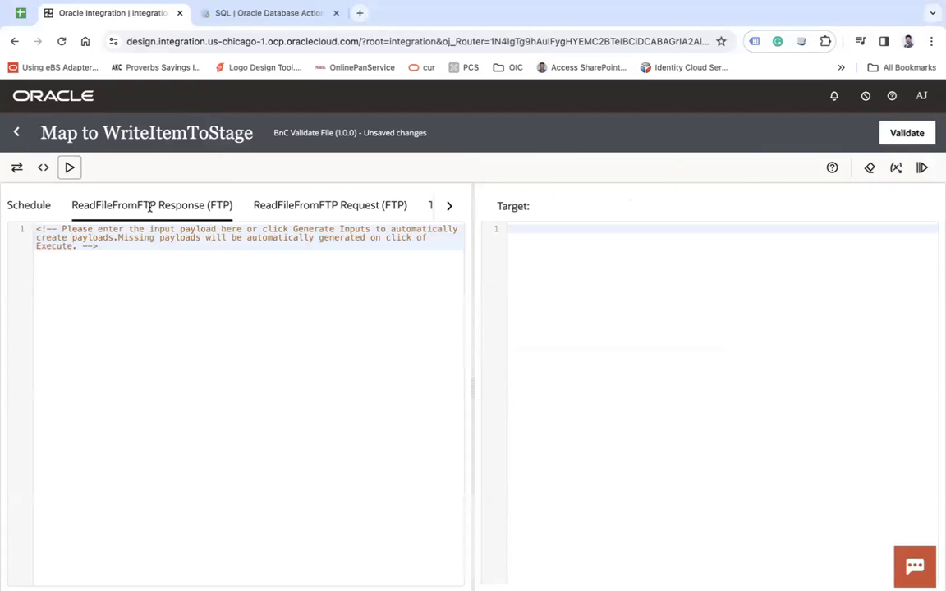
click(895, 169)
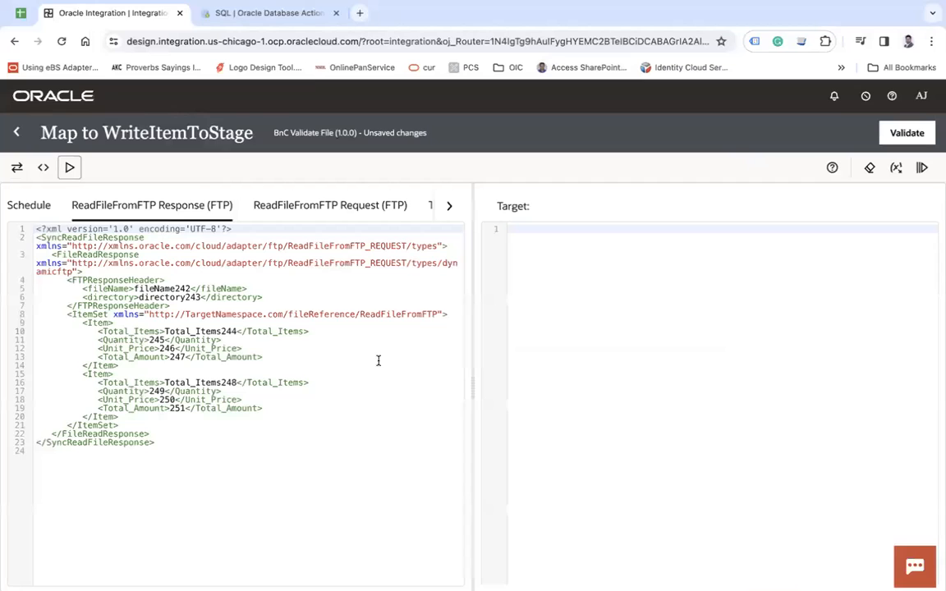
Step: Duplicate the second Item block three times below itself in the ReadFileFromFTP response test payload
click(217, 357)
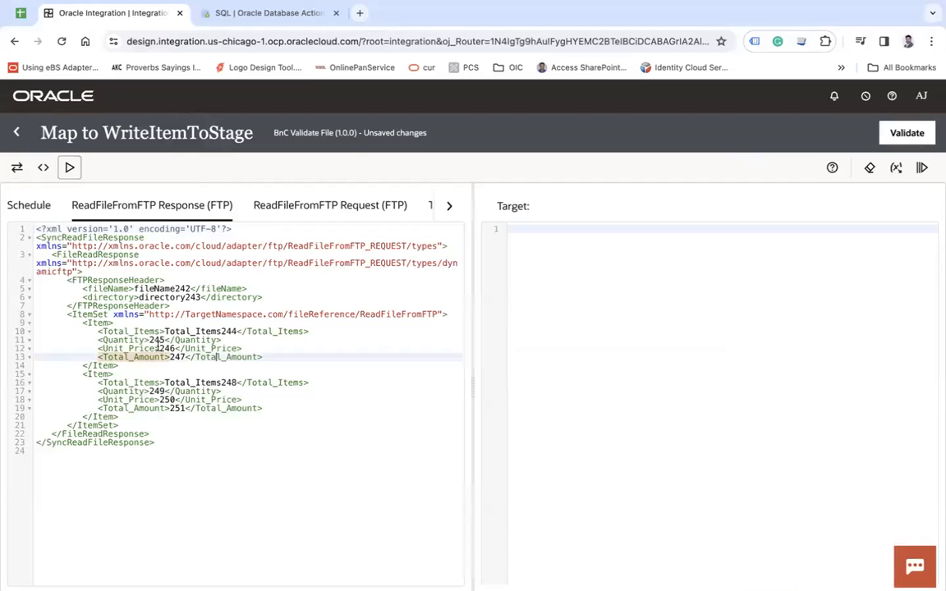
drag(96, 331, 139, 414)
click(139, 415)
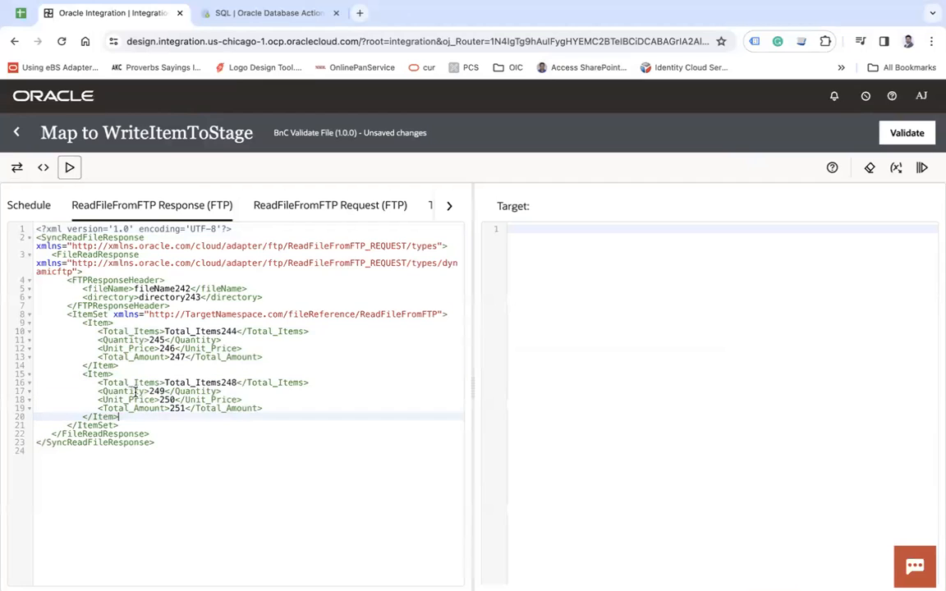
drag(79, 322, 136, 417)
key(ctrl+c)
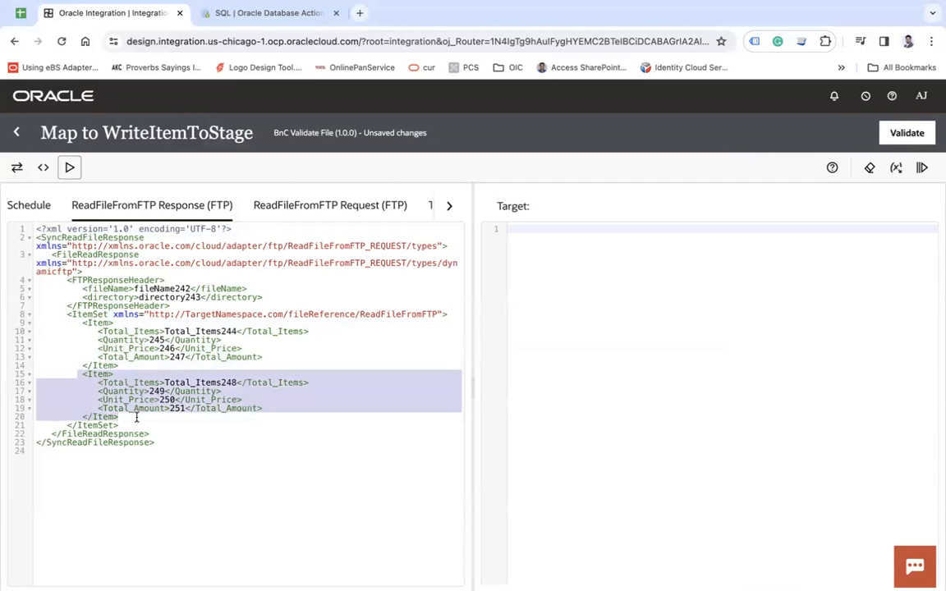
click(137, 417)
key(Return)
key(ctrl+v)
key(Return)
key(ctrl+v)
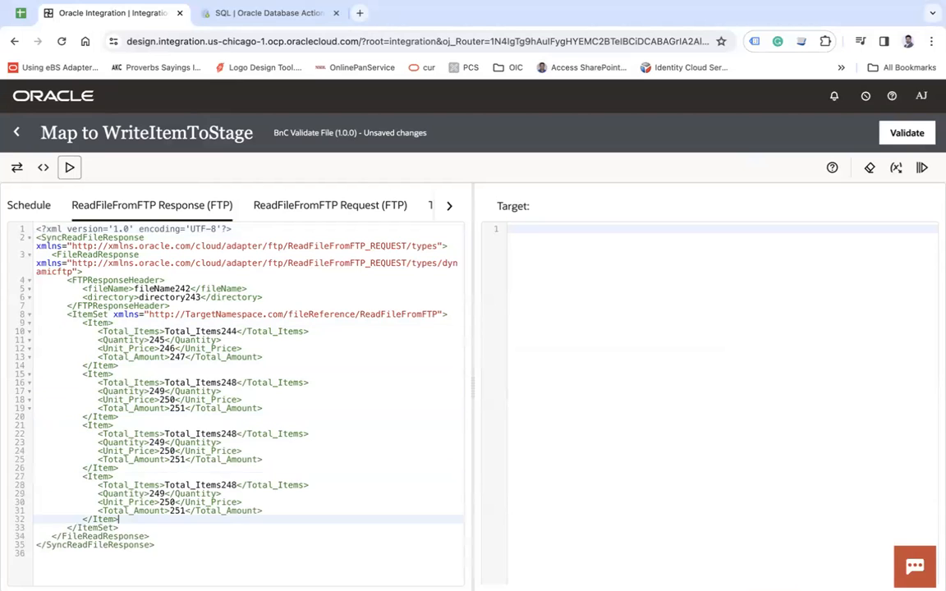
key(Return)
key(ctrl+v)
scroll(241, 382, down, 1)
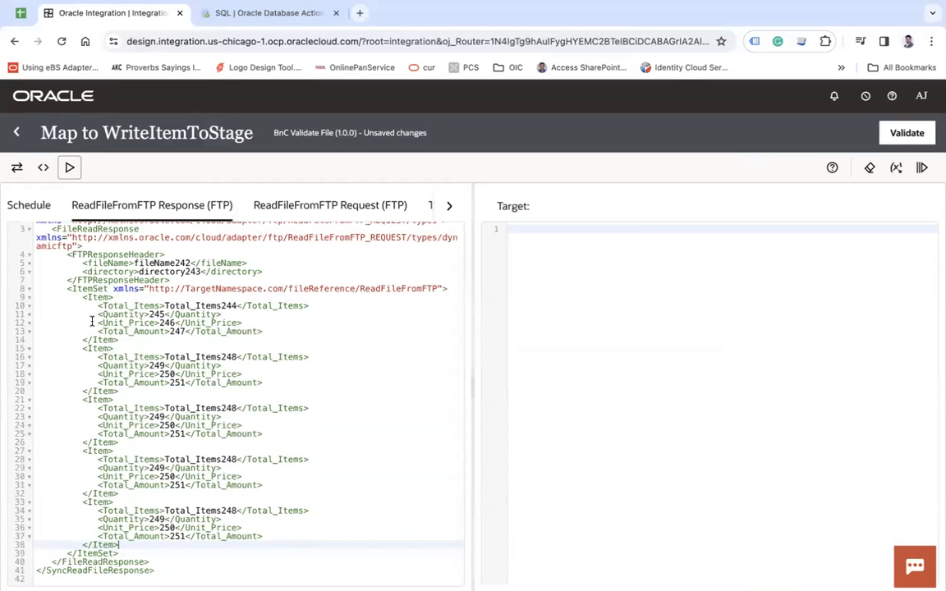
Step: Set the Total_Items values of the last two items in the test payload to item1 and item2
mouse_move(80, 296)
mouse_down()
mouse_move(124, 391)
mouse_move(61, 287)
mouse_move(78, 299)
mouse_up()
click(125, 391)
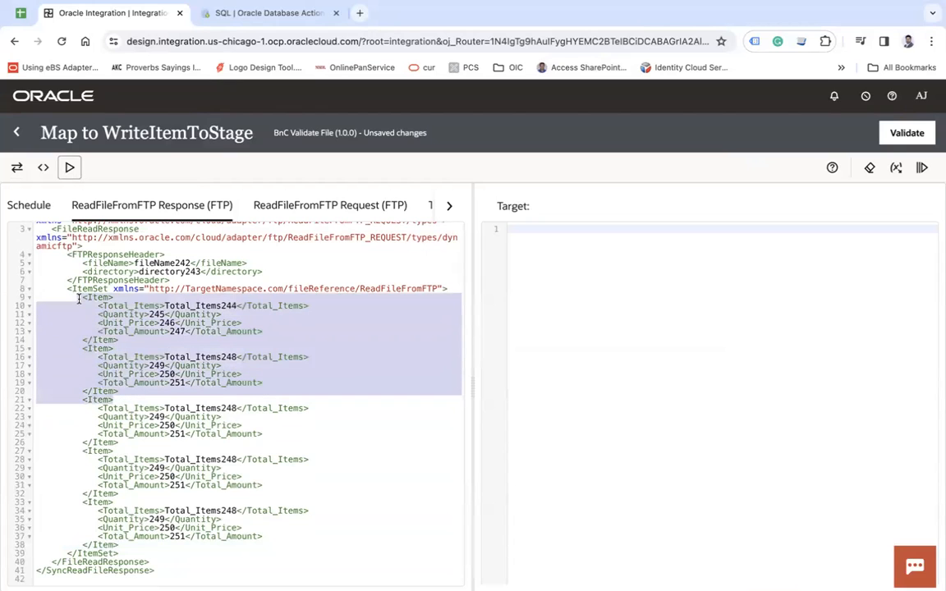
click(83, 298)
drag(120, 392, 81, 302)
click(128, 408)
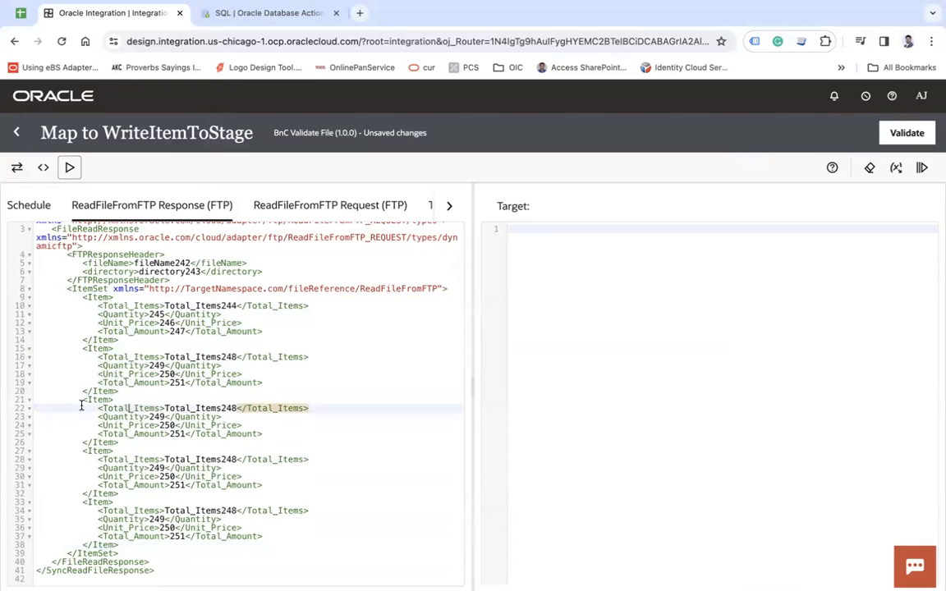
drag(81, 402, 137, 549)
click(83, 451)
double_click(218, 459)
text(item1)
double_click(182, 510)
text(item2)
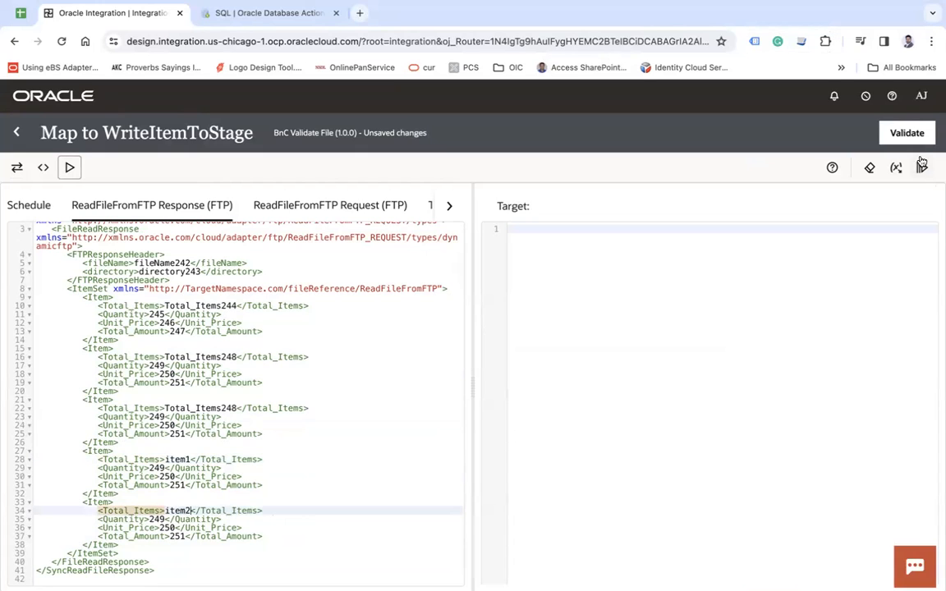
Step: Execute the mapping test and compare the target items with the source payload and the if condition in the code
click(921, 165)
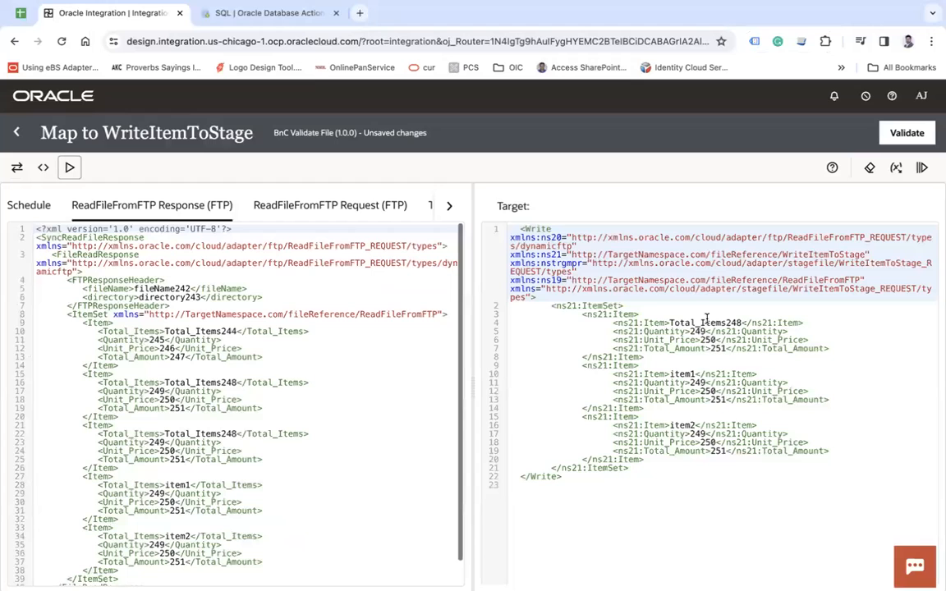
click(718, 322)
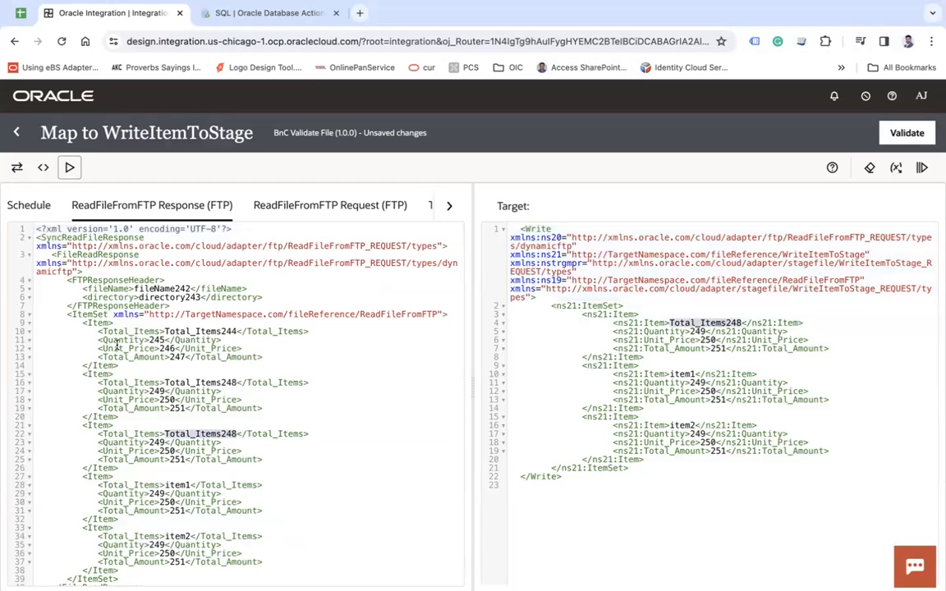
drag(80, 323, 123, 459)
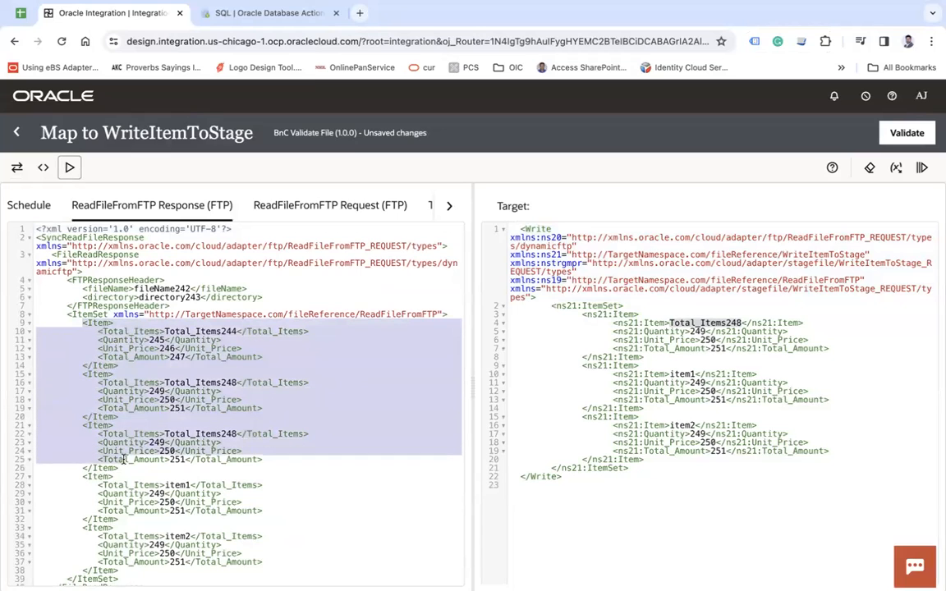
click(41, 169)
scroll(485, 504, down, 6)
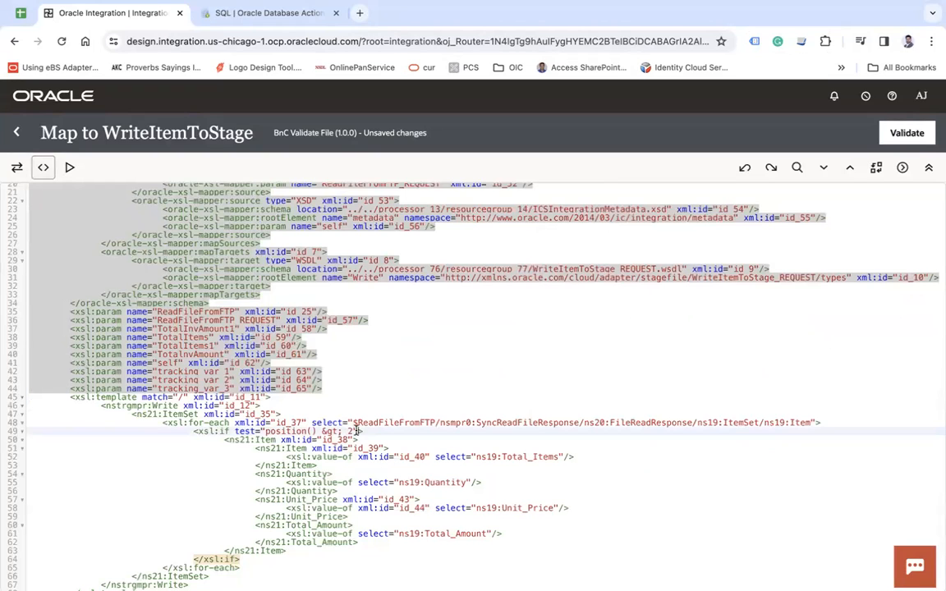
click(70, 168)
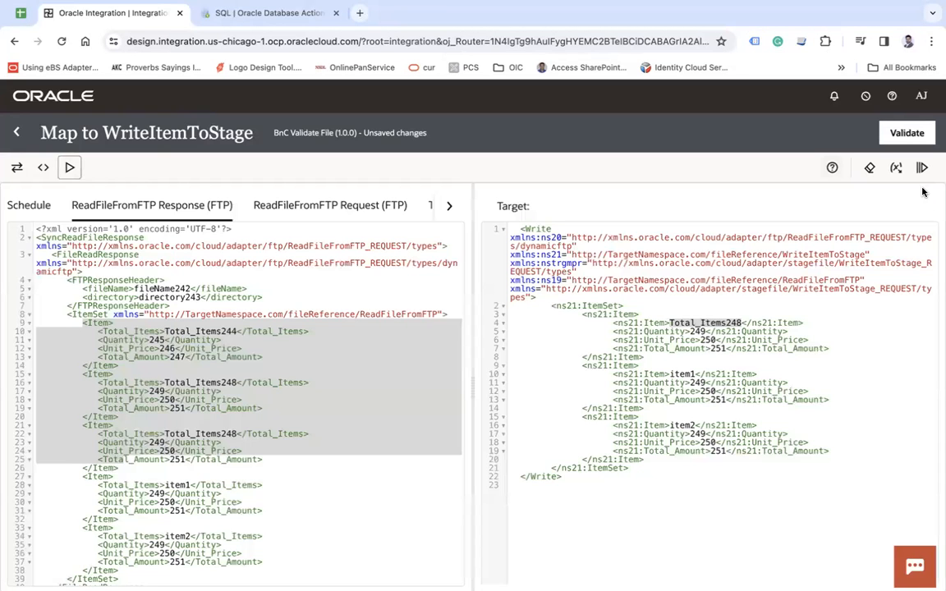
Step: Rerun the mapping test, compare the target items with the source payload's Item blocks, and return to the integration flow
click(923, 168)
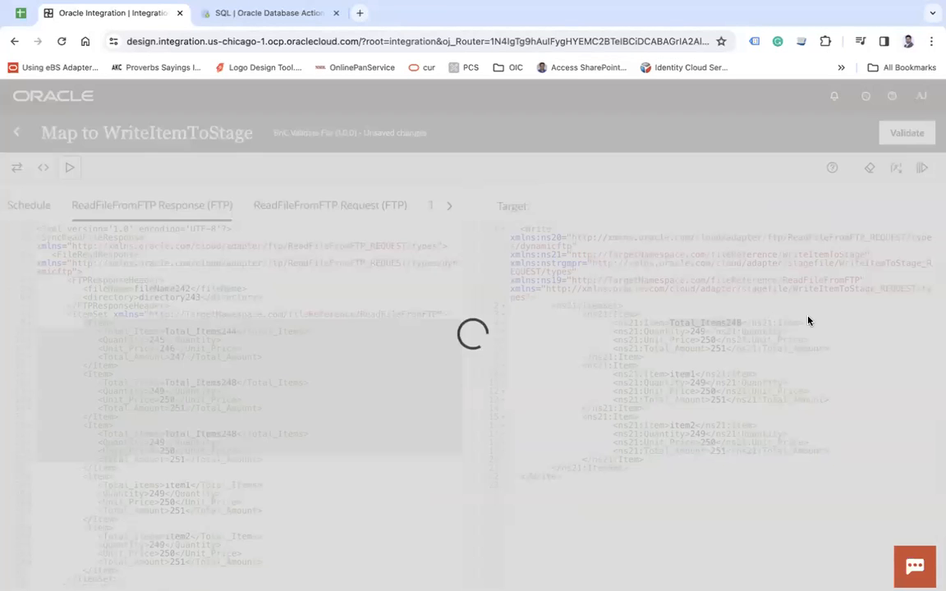
drag(581, 314, 692, 421)
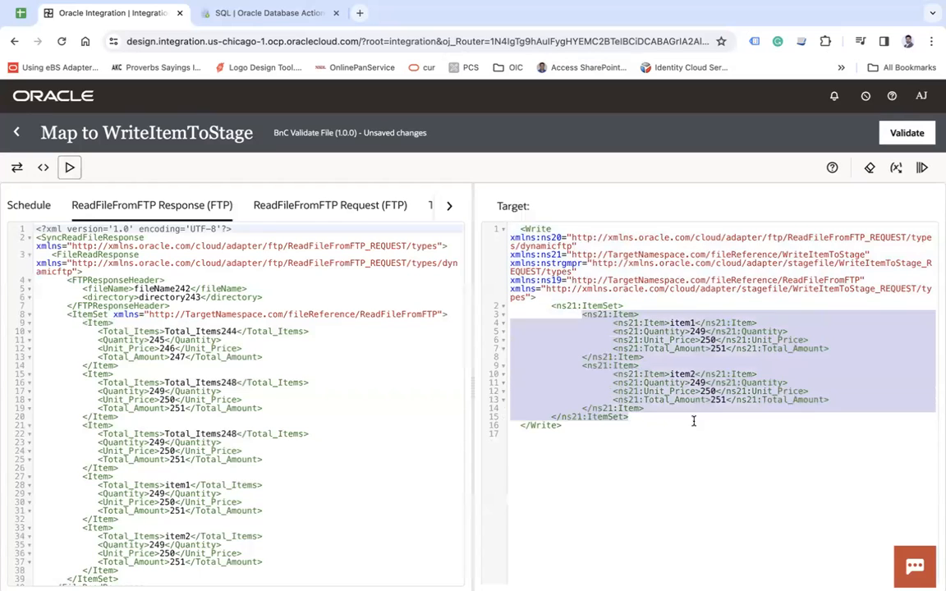
drag(82, 477, 123, 571)
click(245, 495)
drag(82, 324, 152, 581)
click(252, 475)
drag(552, 305, 675, 417)
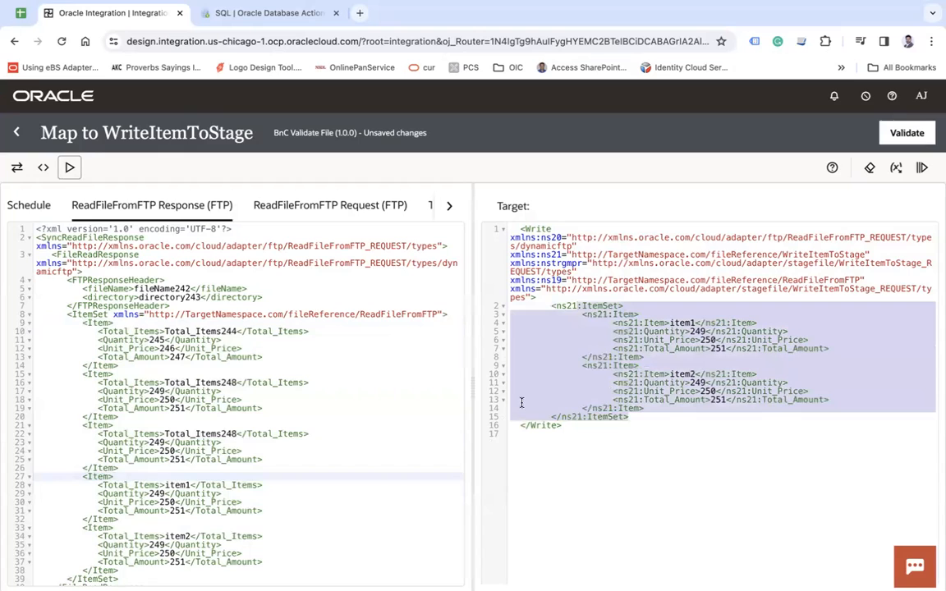
drag(102, 483, 162, 553)
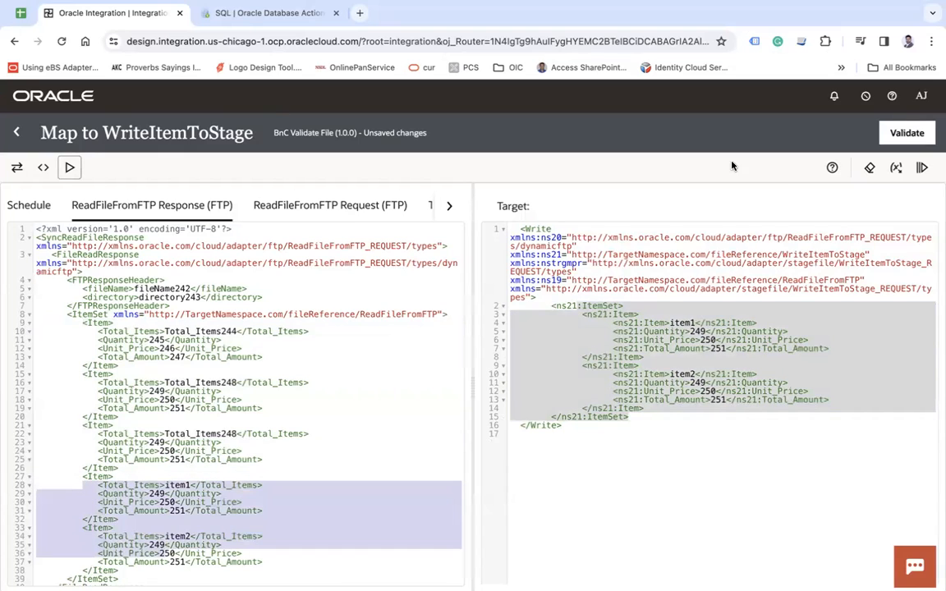
click(18, 133)
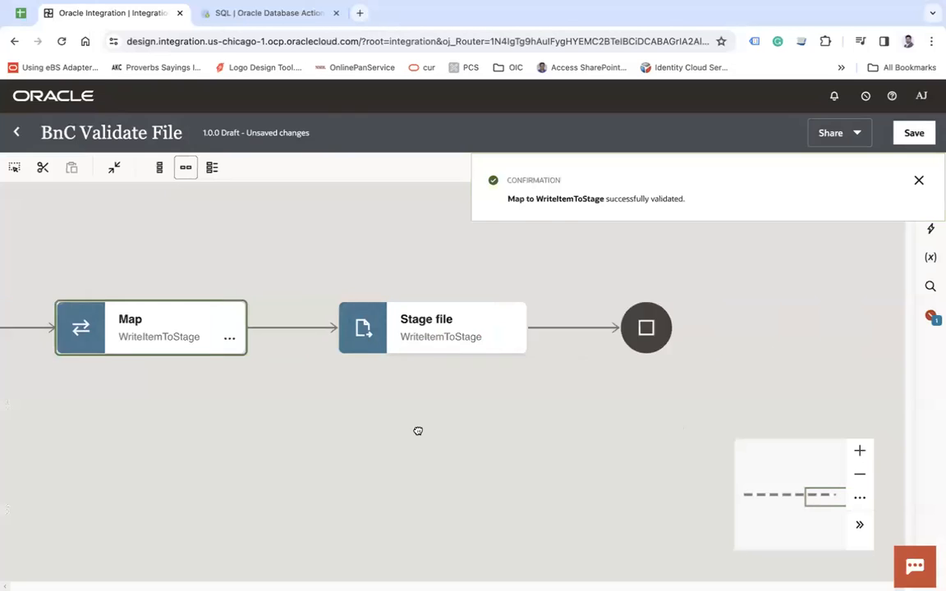
Step: Add an Assign action after the WriteItemToStage stage file action and name it Final
click(482, 329)
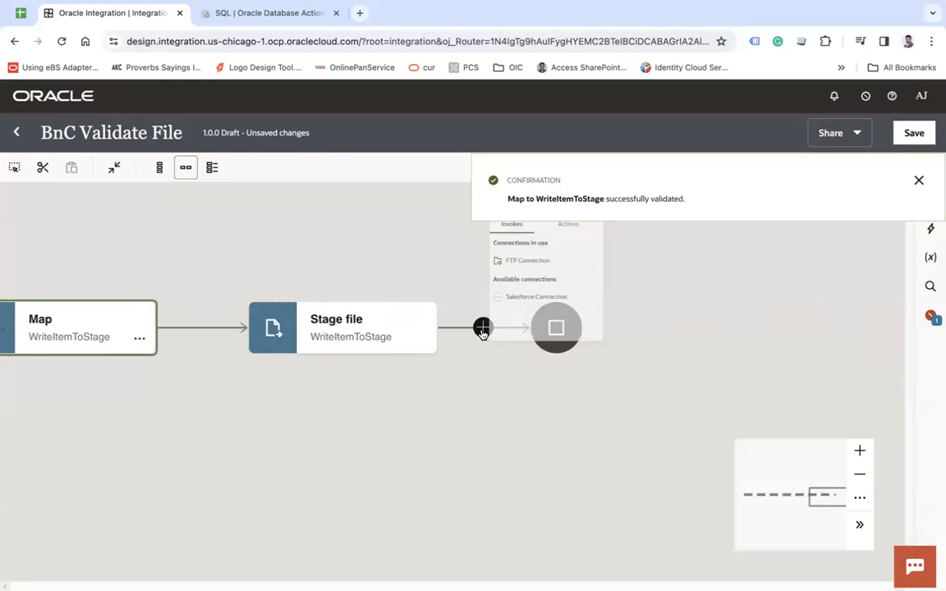
text(ass)
click(601, 233)
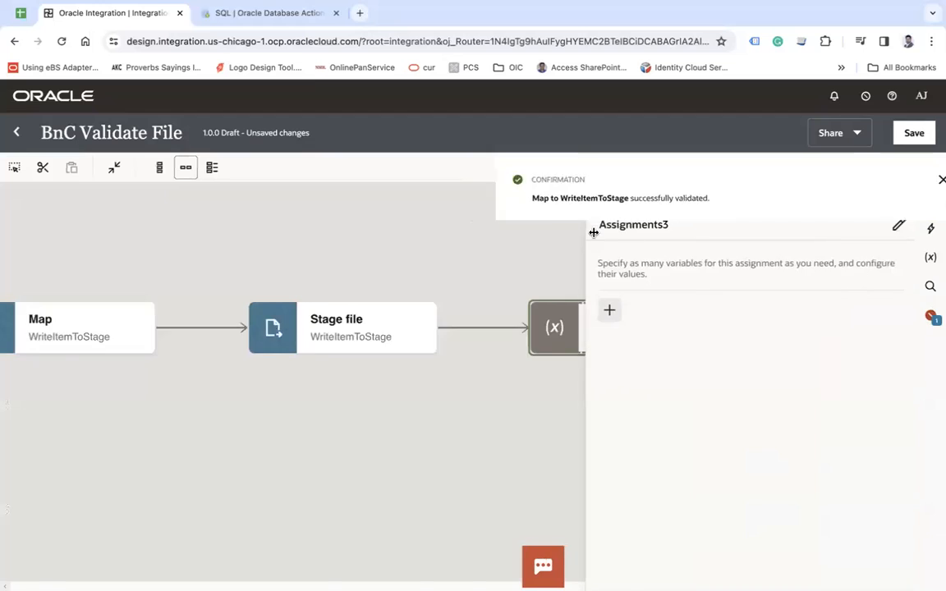
click(895, 227)
click(703, 236)
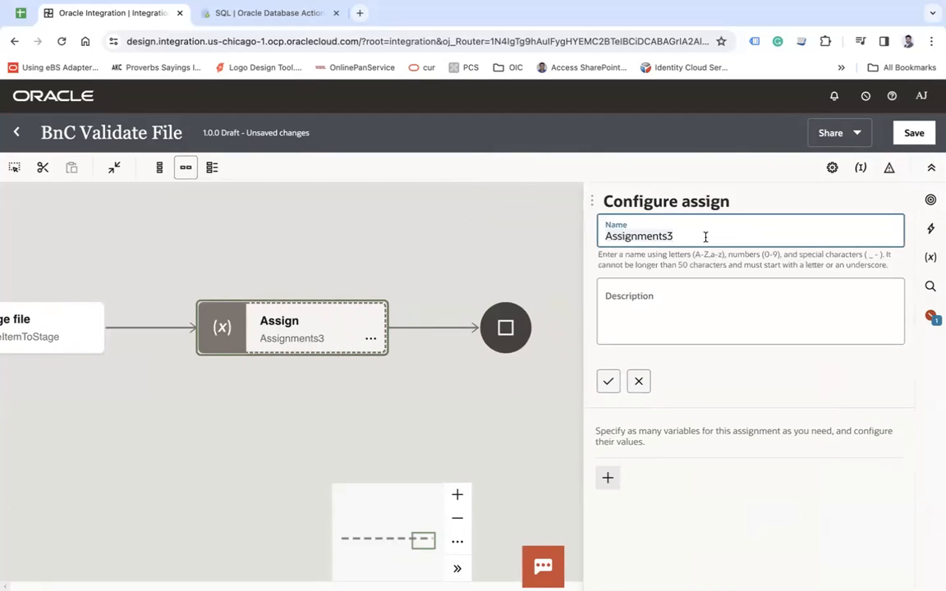
key(ctrl+a)
text(Fin)
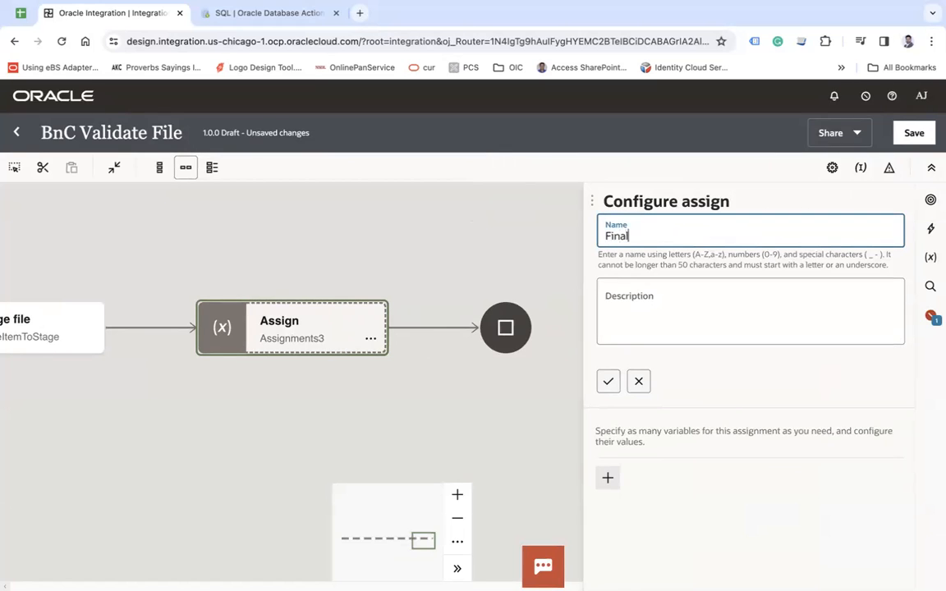
text(al)
click(608, 381)
Step: Add a variable assignment to the Final action and choose TotalInvAmount1 as its variable
click(604, 312)
click(649, 386)
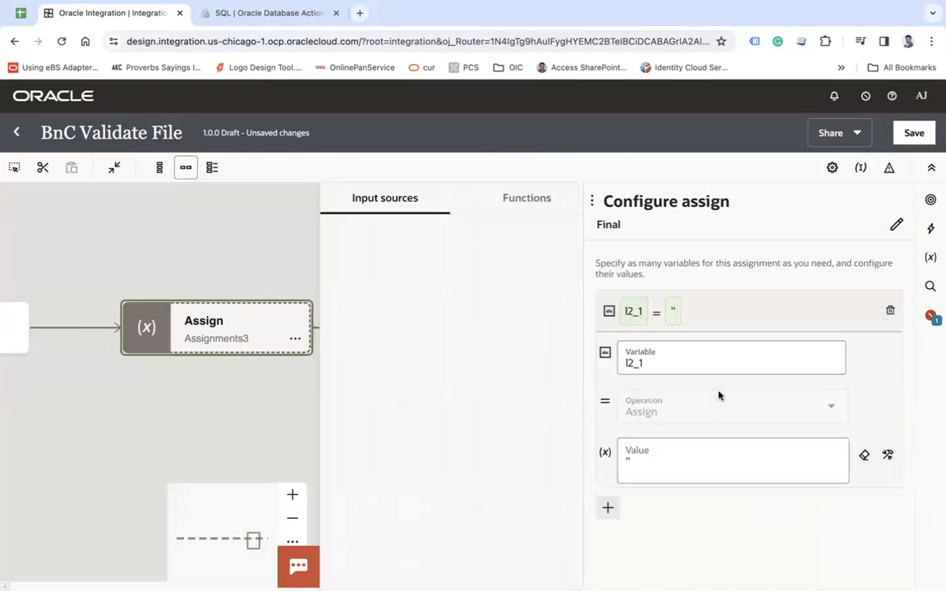
click(680, 370)
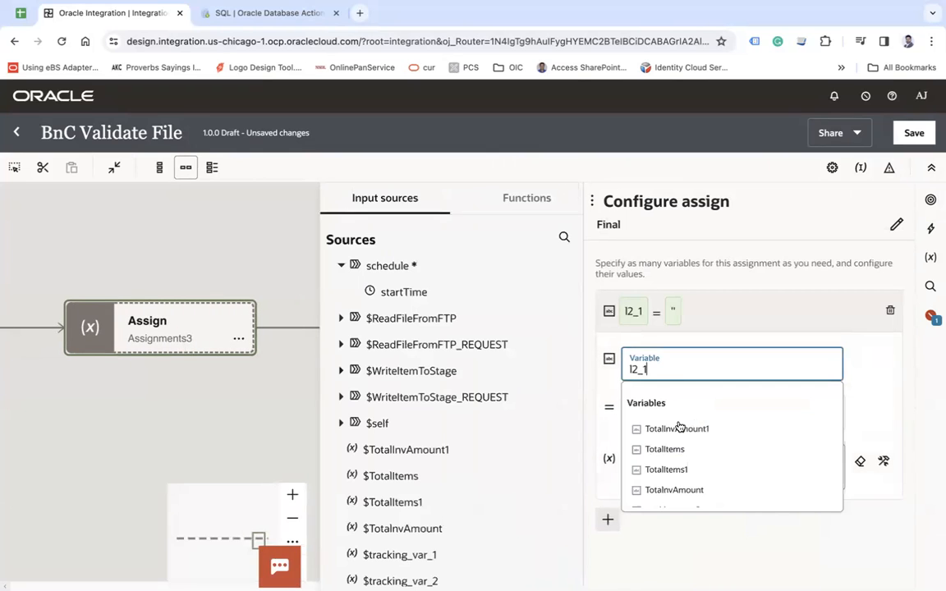
click(675, 429)
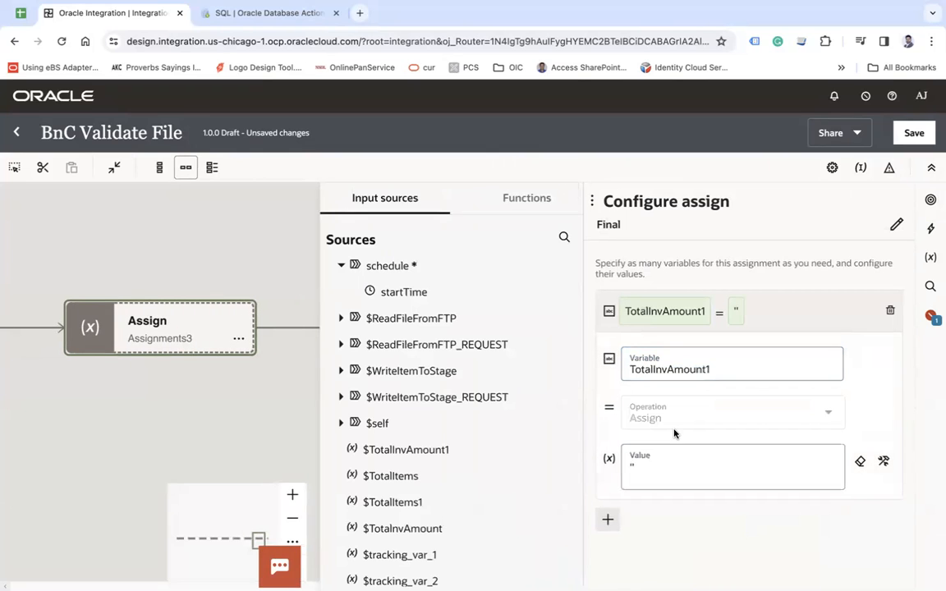
Step: Search the available functions for sum to use in the TotalInvAmount1 value
click(520, 205)
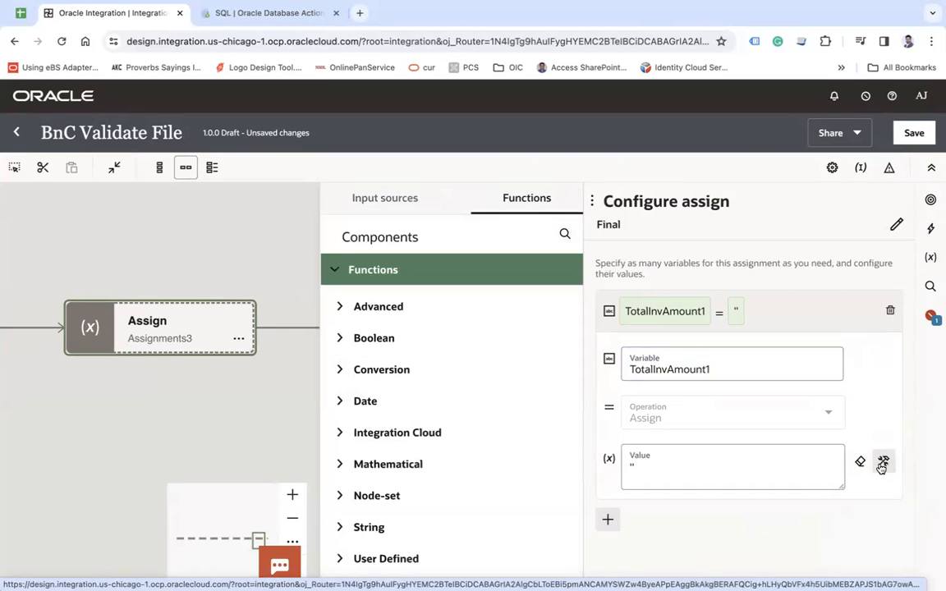
click(703, 468)
text(sum()
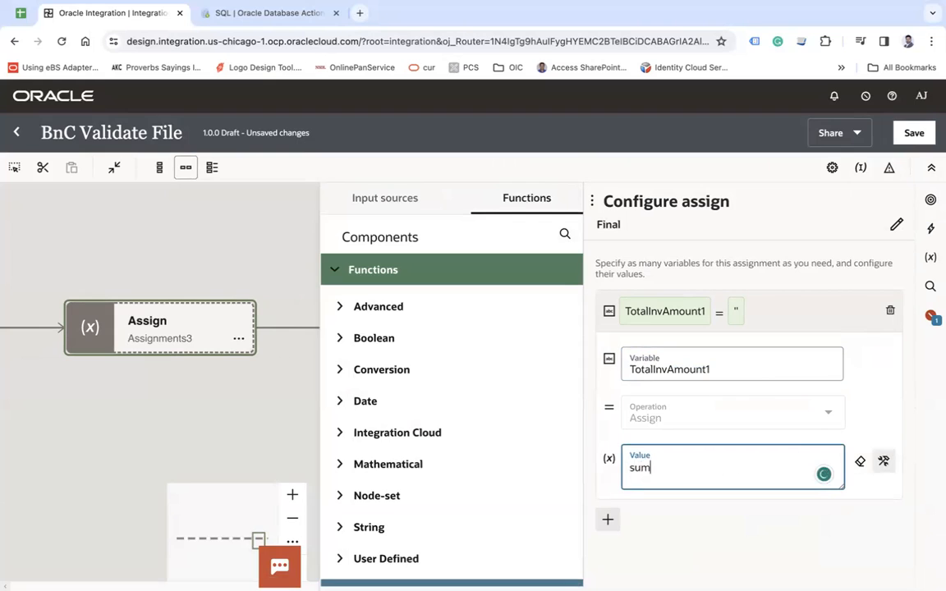
click(563, 237)
text(sun)
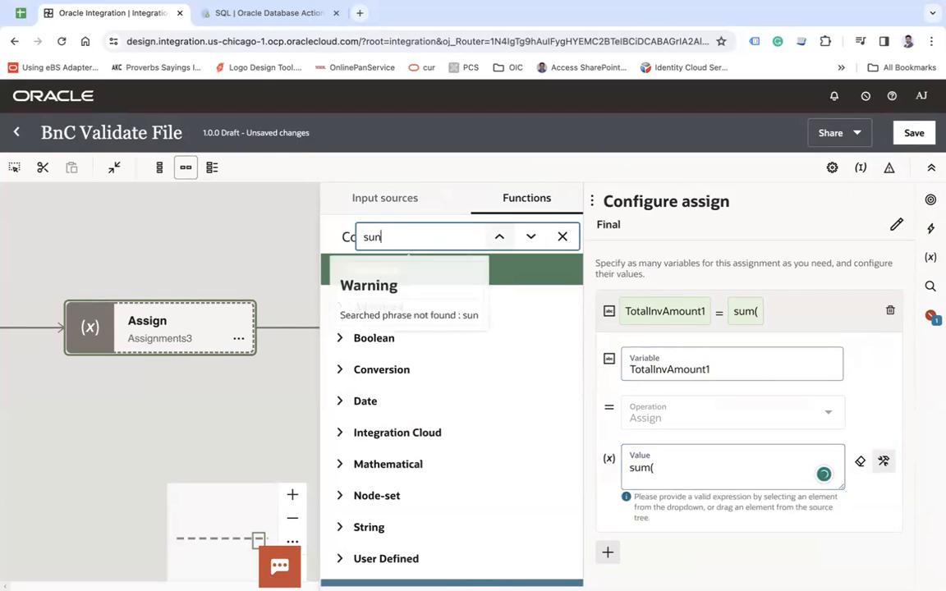
key(BackSpace)
text(m)
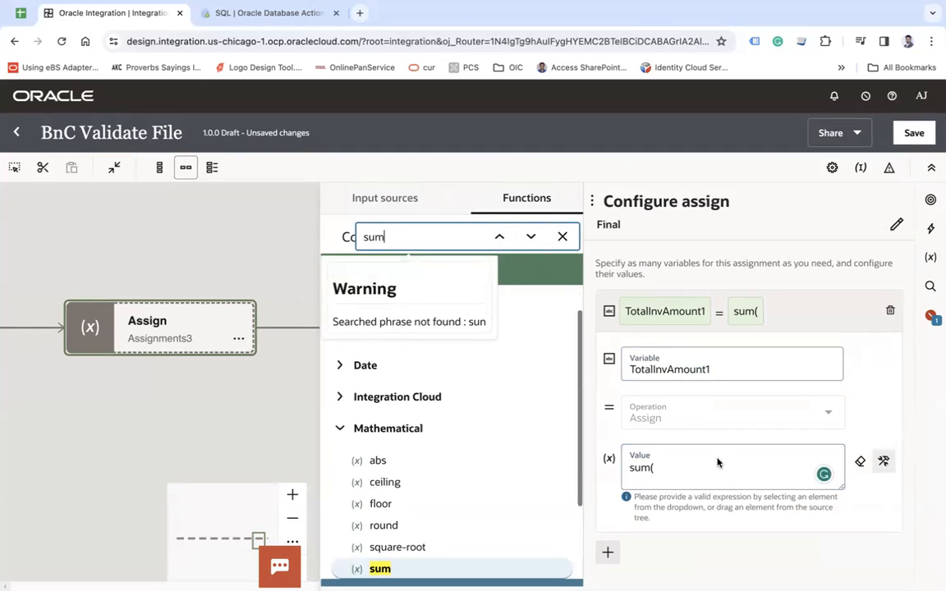
Step: Replace the TotalInvAmount1 value with the mathematical sum function, leaving it open as fn:sum(, and close the assignment
click(684, 468)
key(BackSpace)
key(BackSpace)
key(BackSpace)
key(BackSpace)
drag(484, 561, 698, 474)
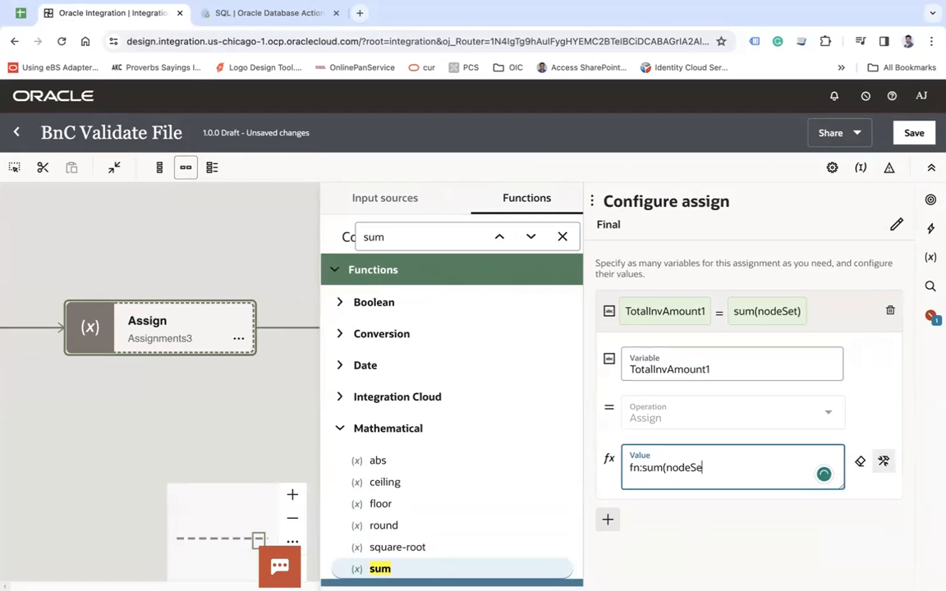
click(389, 207)
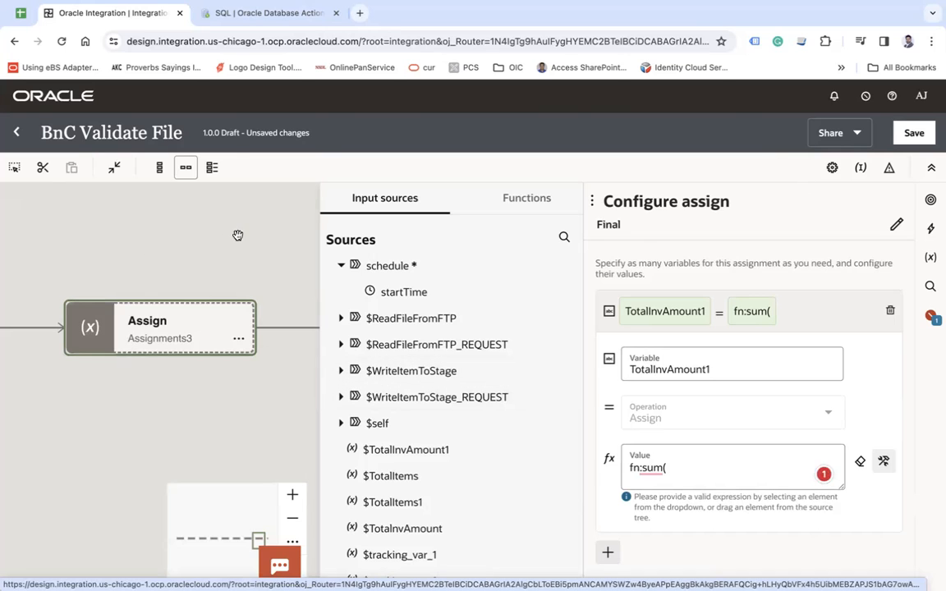
click(913, 133)
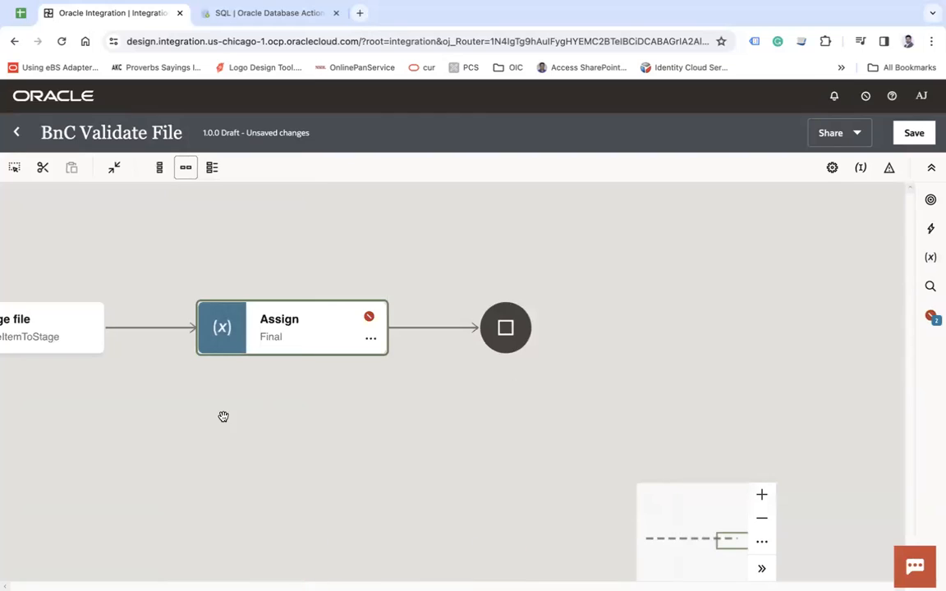
Step: Insert a Stage File action named ReadFileFromStage between WriteItemToStage and the Final assignment
drag(223, 417, 495, 428)
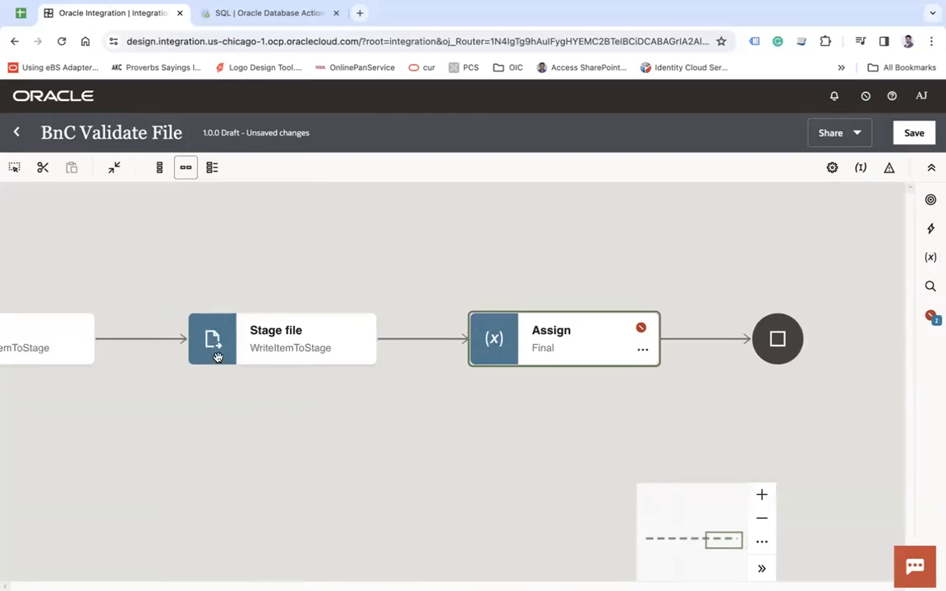
click(422, 339)
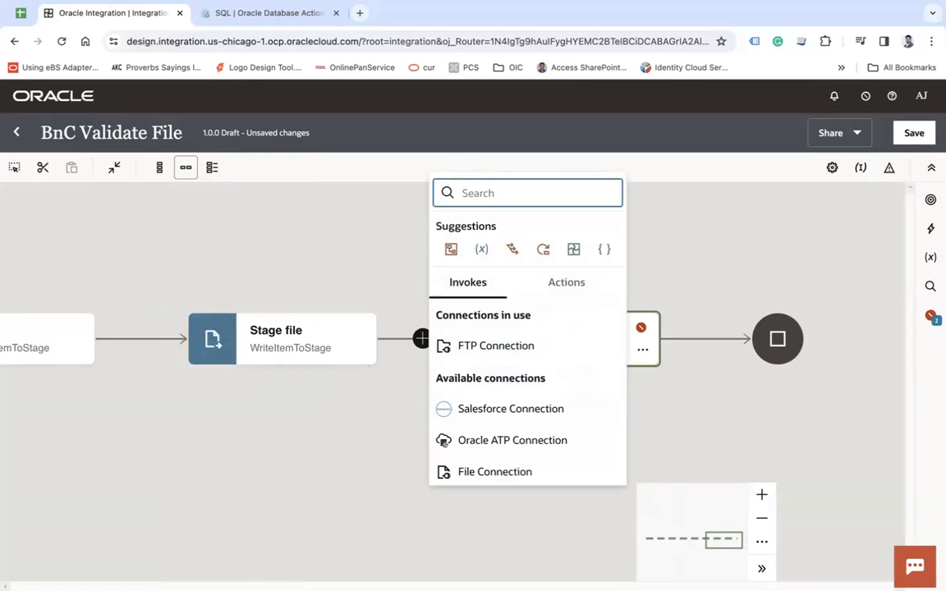
text(sta)
click(530, 255)
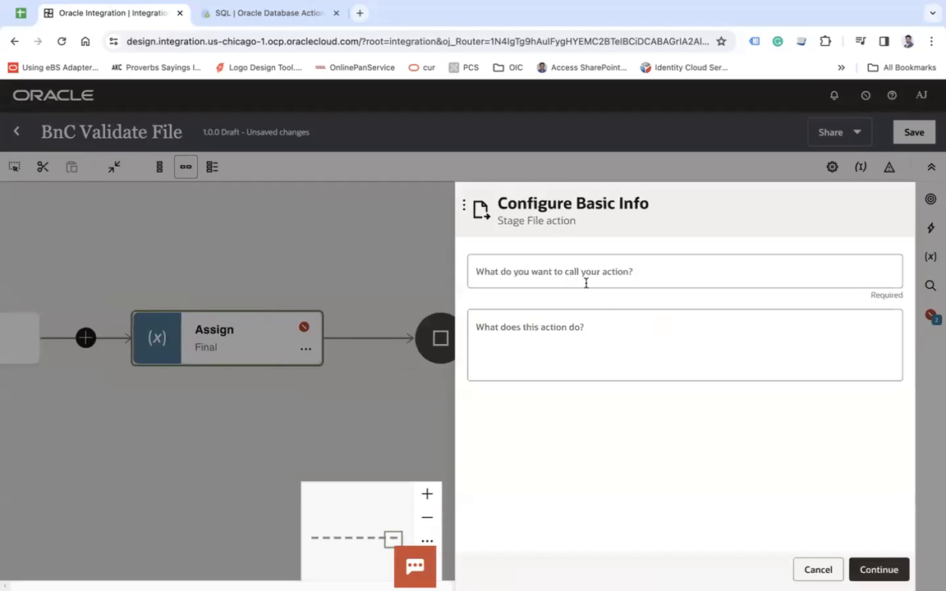
click(585, 283)
text(ReadFileFromStage)
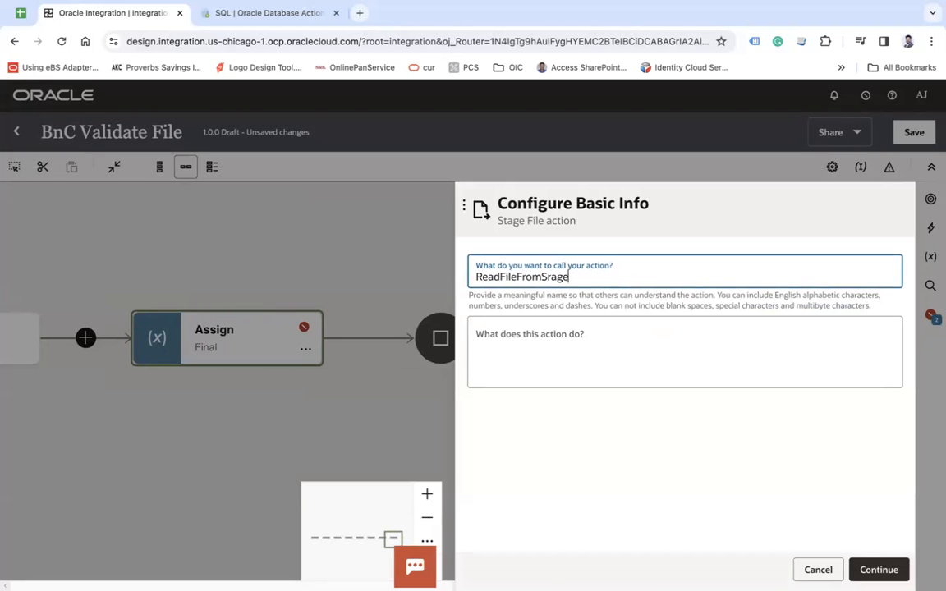
click(906, 572)
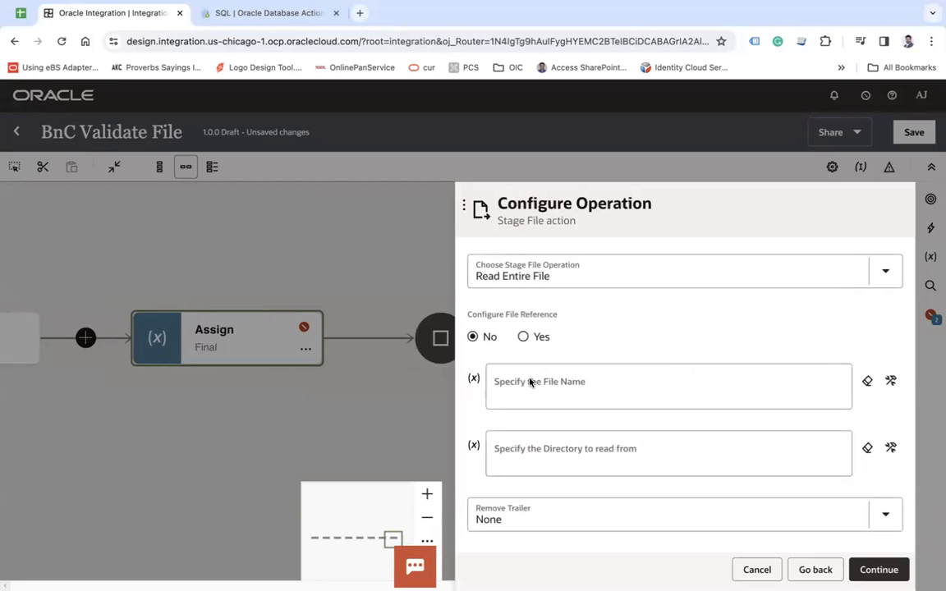
Step: Configure the stage action as Read Entire File with a file reference, using FileReference from the WriteItemToStage response's ICSFile
click(524, 338)
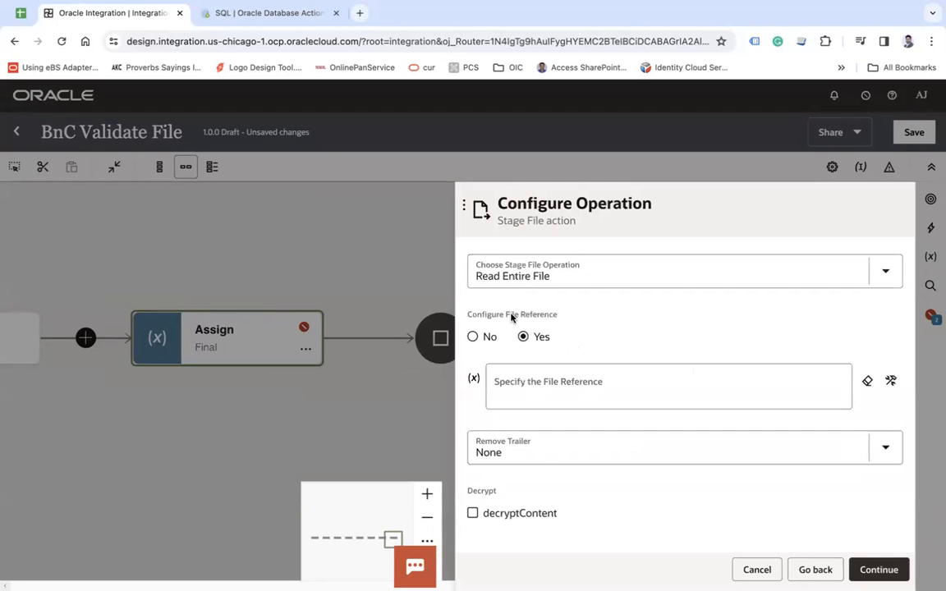
click(465, 209)
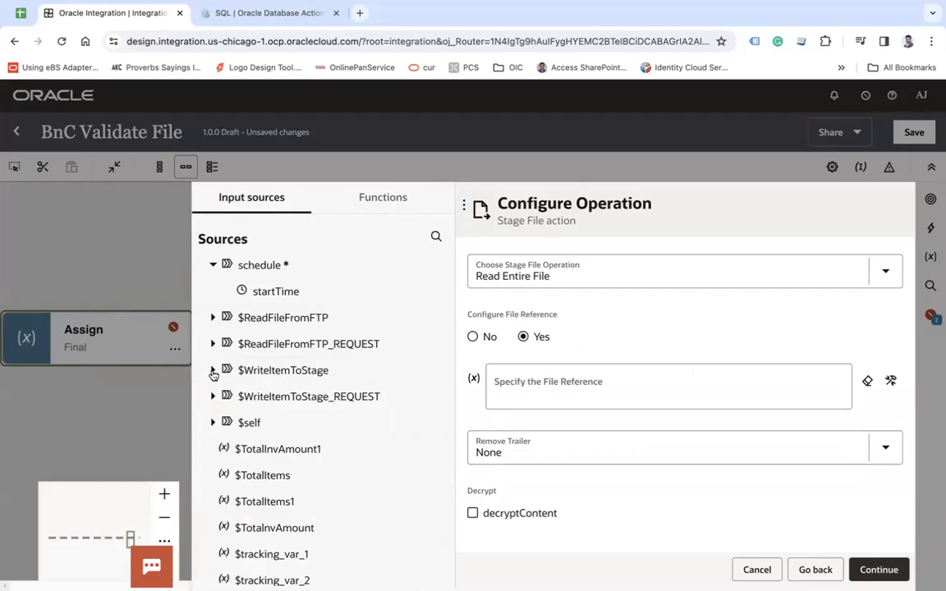
click(213, 375)
click(231, 396)
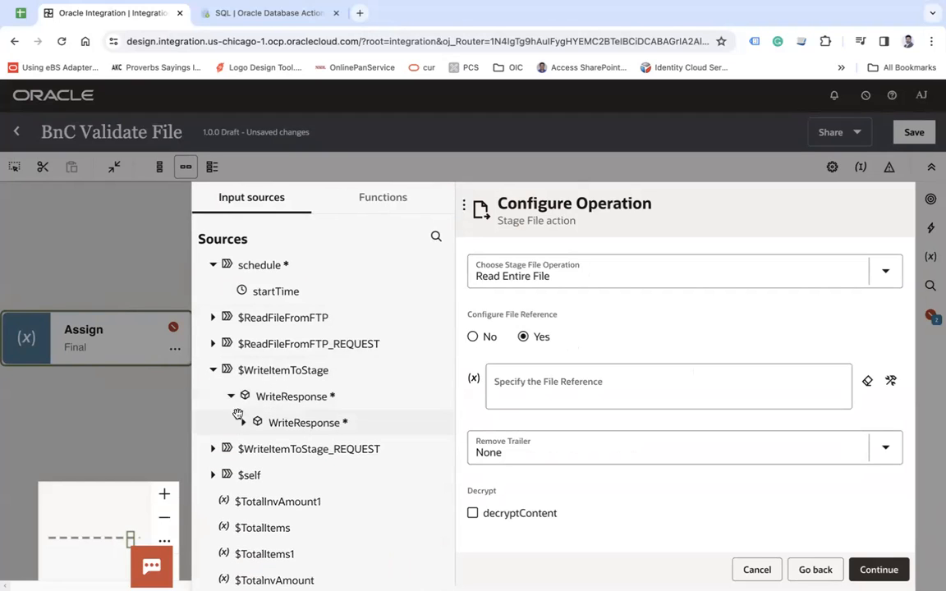
click(243, 422)
scroll(322, 423, down, 1)
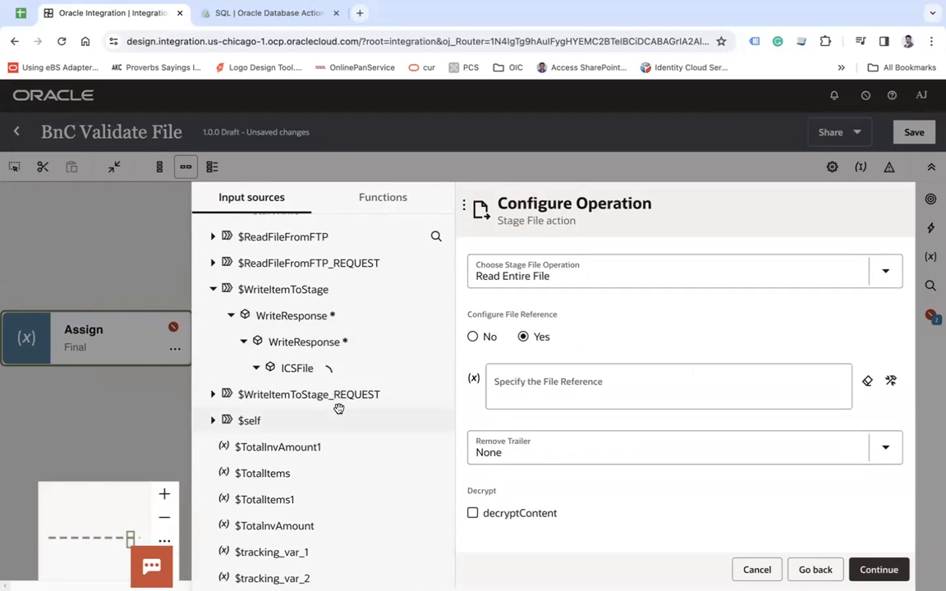
drag(317, 394, 550, 396)
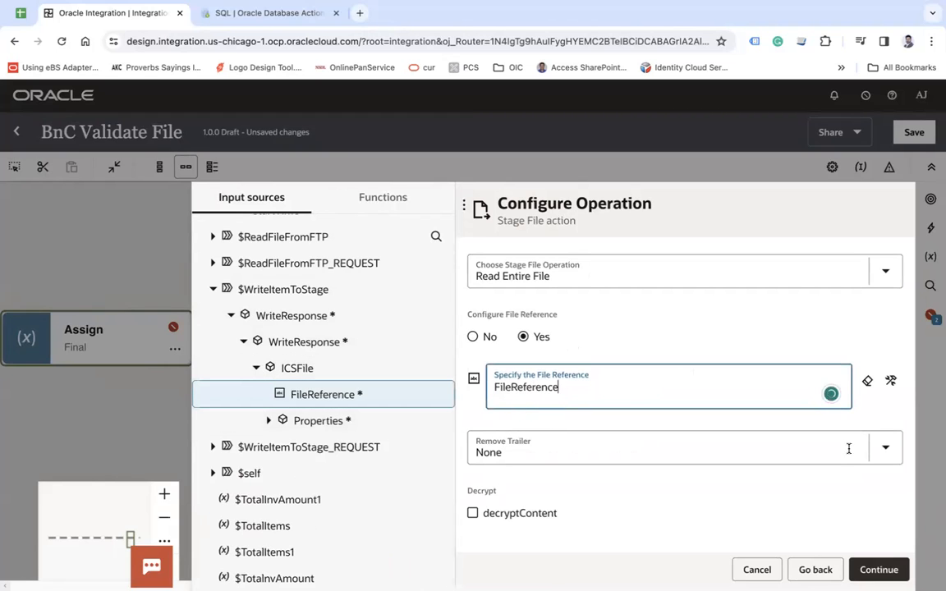
click(875, 568)
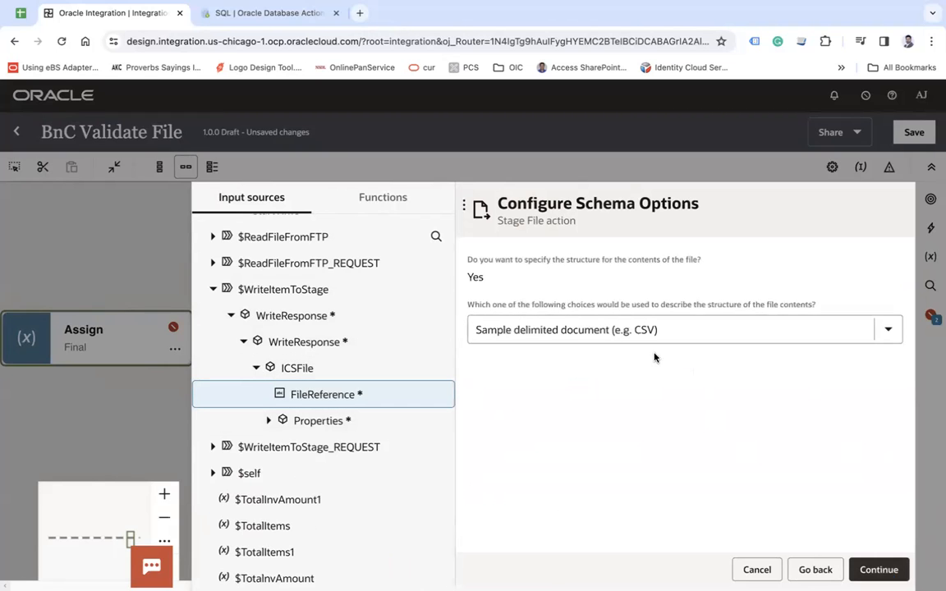
Step: Define the file structure from the sample CSV ItemSample.csv with record name Item and recordset name ItemSet
click(883, 569)
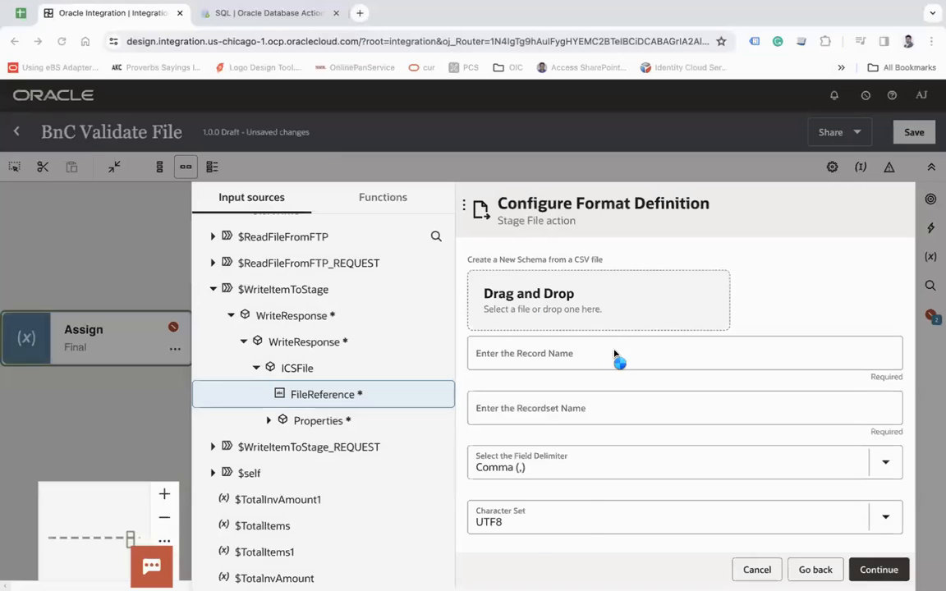
click(539, 400)
text(Item)
key(Tab)
text(I)
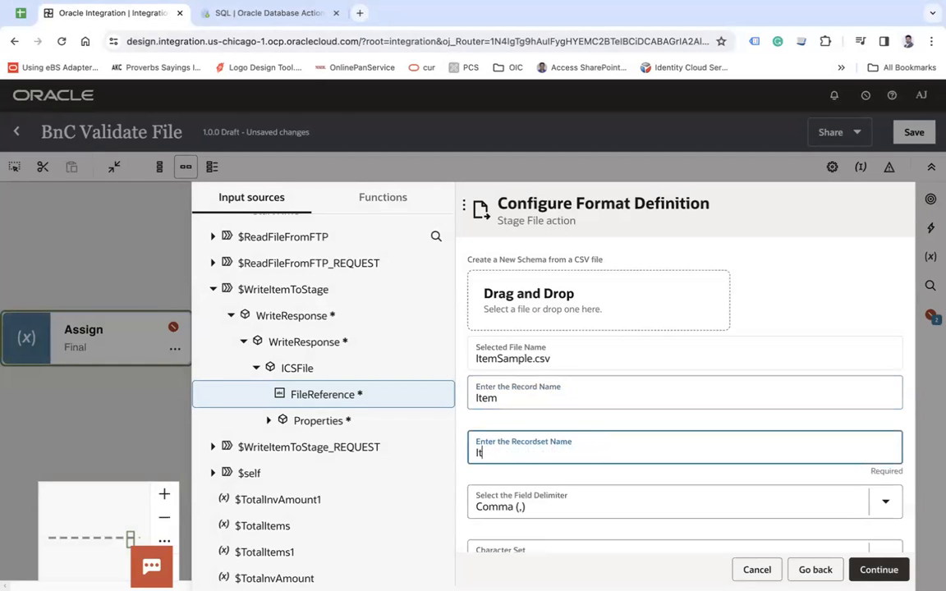
Step: Mark all schema columns as optional, except for the Item column, which is set to Mandatory
scroll(703, 370, down, 5)
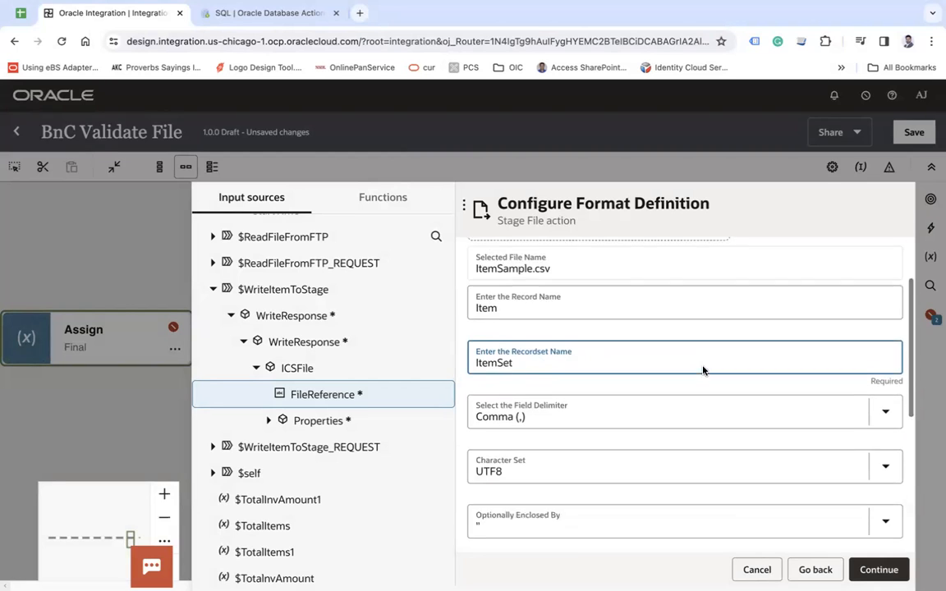
click(601, 367)
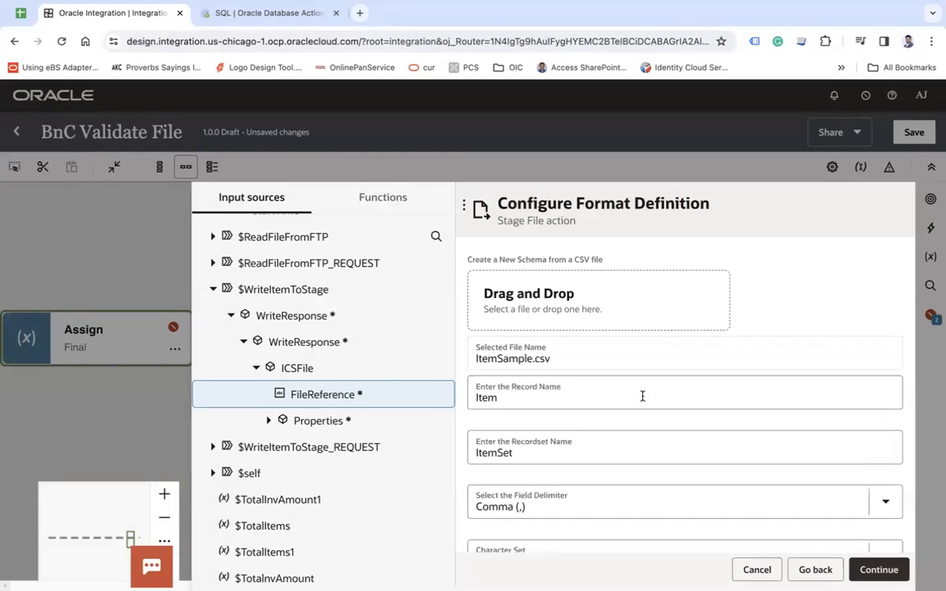
scroll(642, 396, down, 5)
click(555, 465)
click(517, 502)
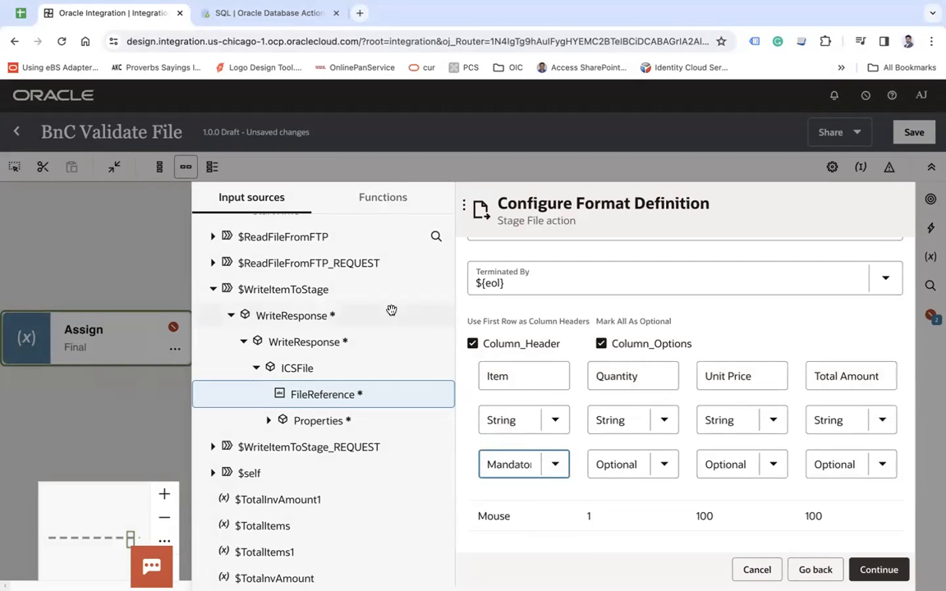
Step: Turn off using the first row as column headers and name the four columns Item, Quantity, Unit Price and Total Amout
click(473, 344)
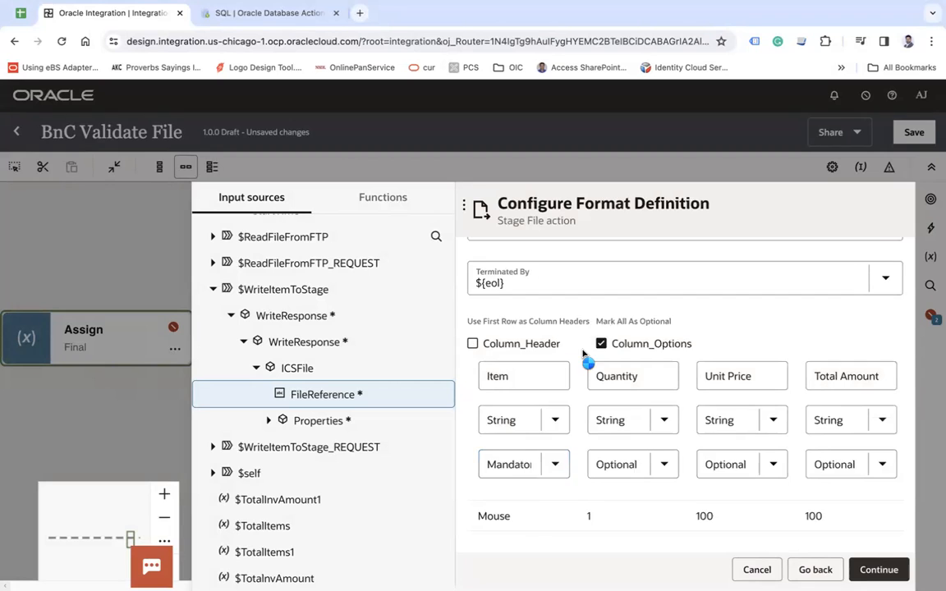
scroll(582, 355, down, 5)
click(512, 344)
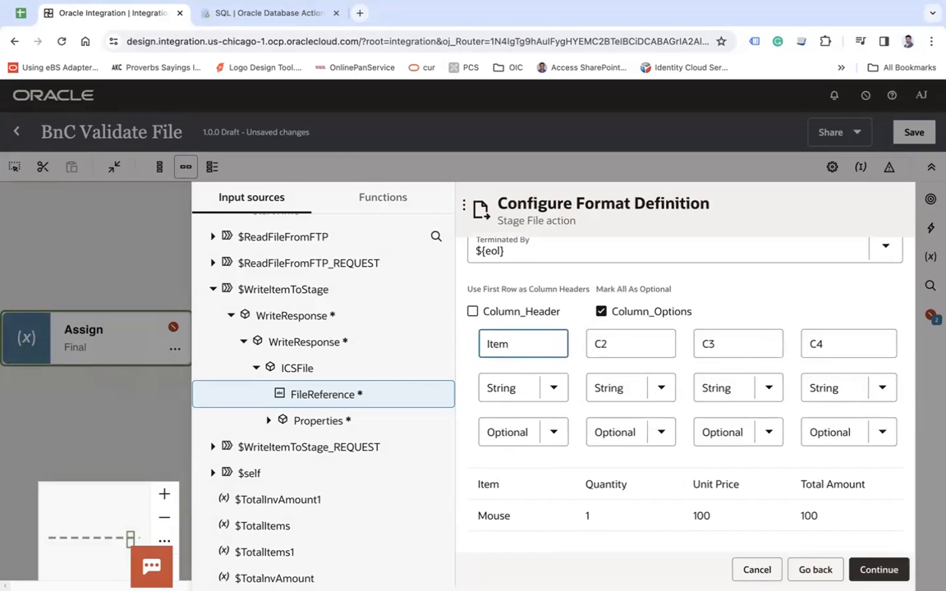
click(632, 334)
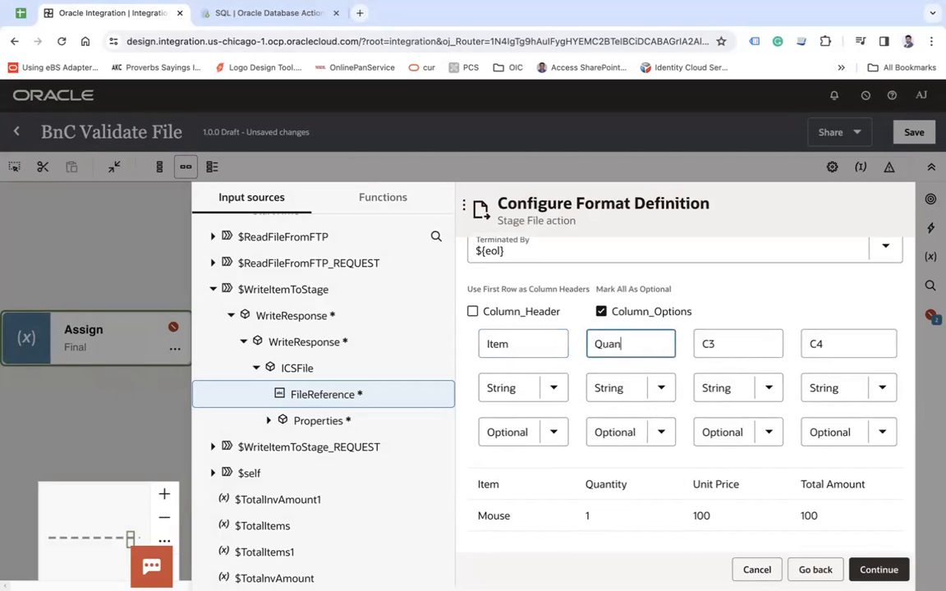
click(732, 348)
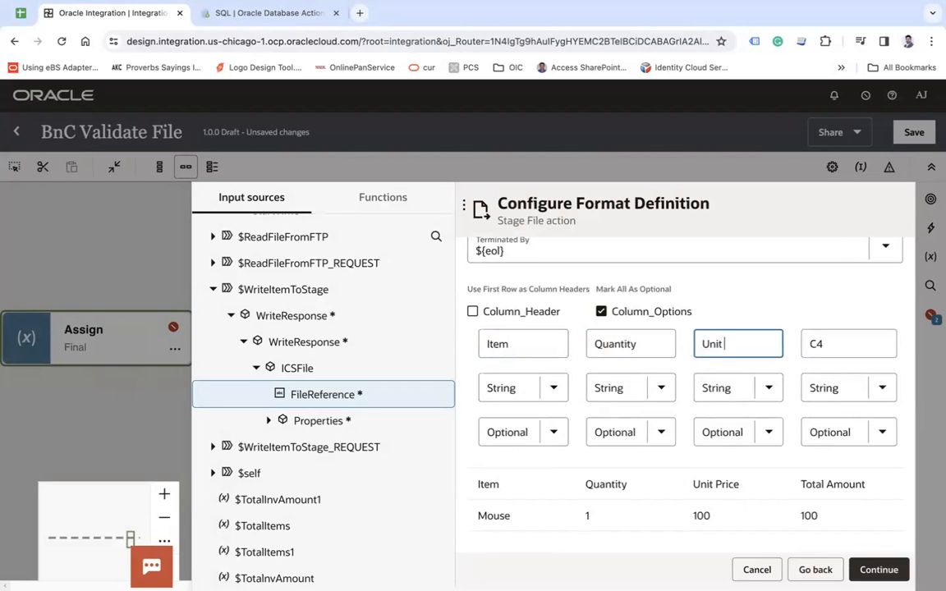
click(856, 343)
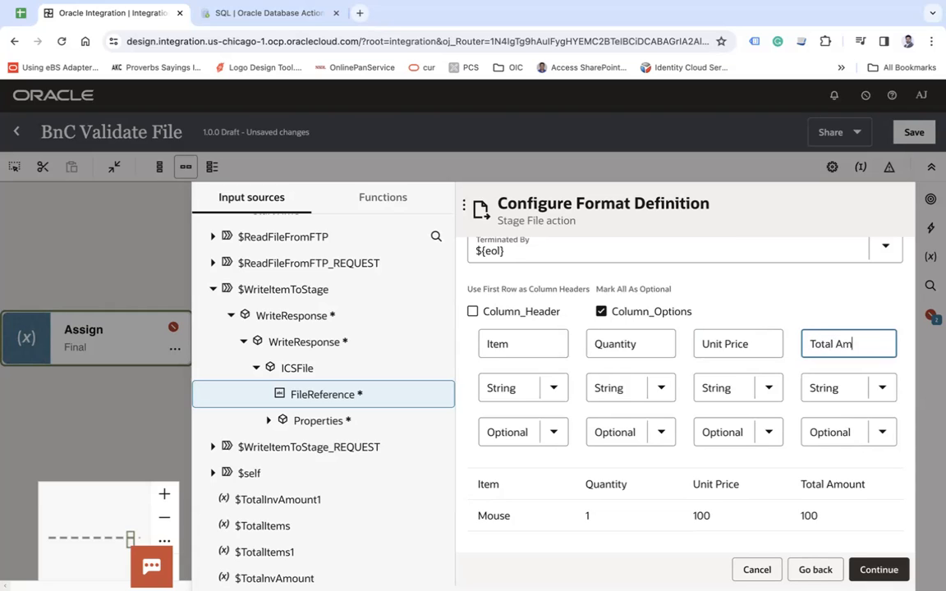
Step: Set the data type of the Total Amout, Unit Price and Quantity columns to Integer
click(882, 432)
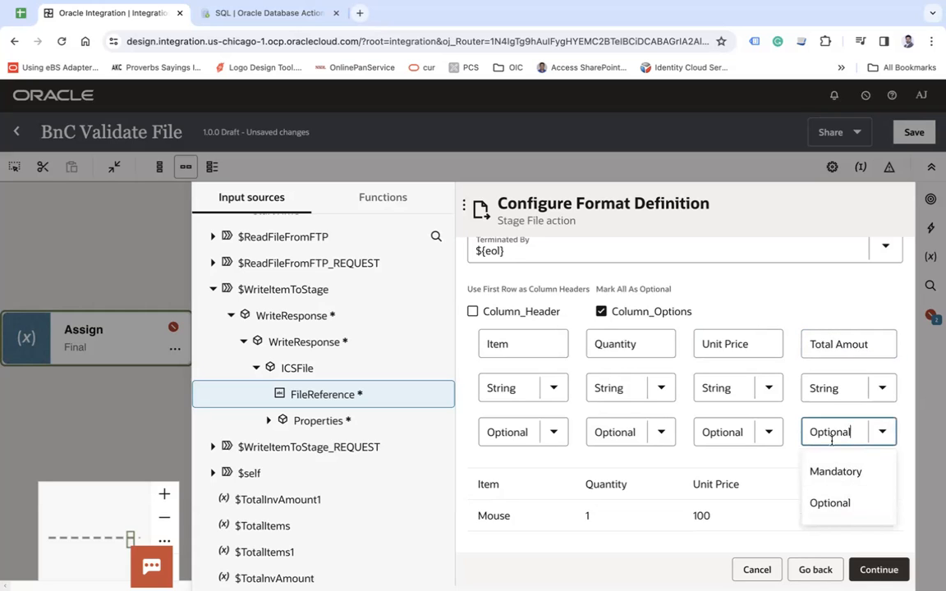
click(837, 395)
click(823, 197)
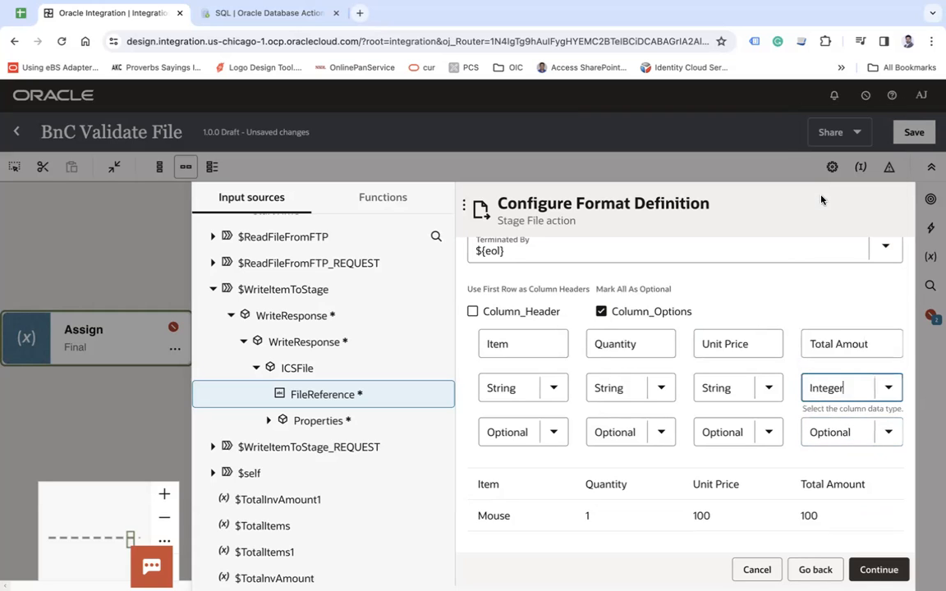
click(738, 437)
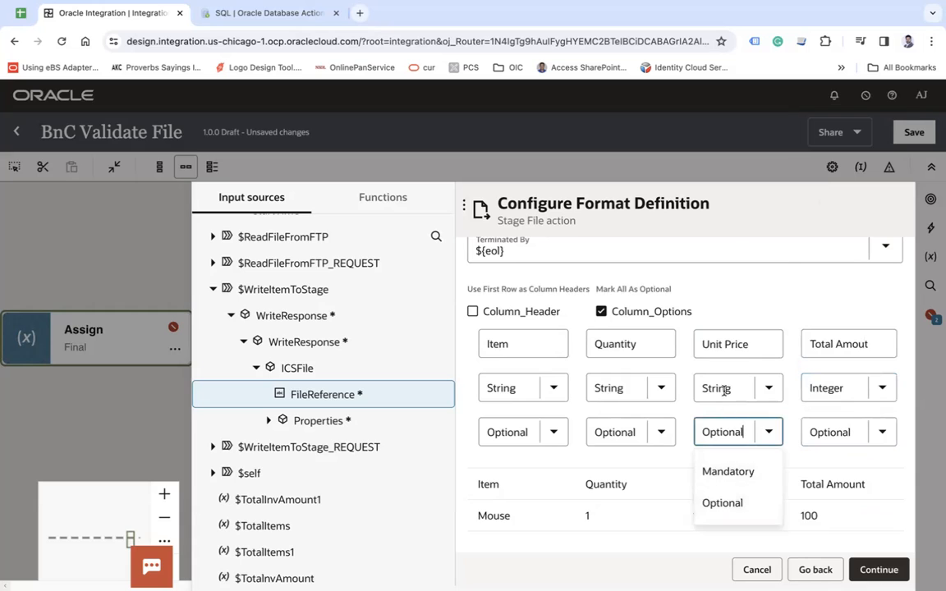
click(724, 389)
click(720, 221)
click(624, 389)
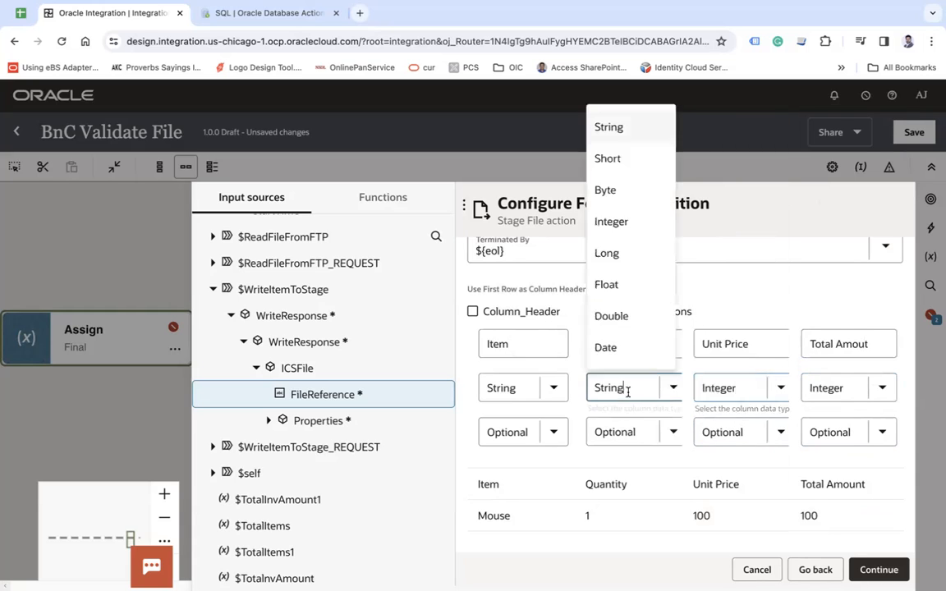
click(611, 221)
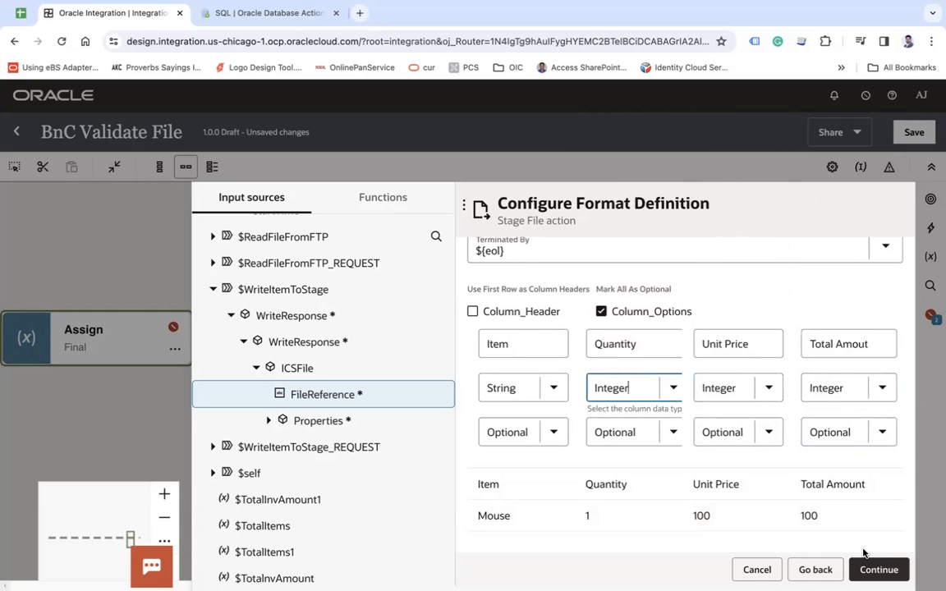
Step: Make the Item column Mandatory and finish the ReadFileFromStage configuration
click(875, 570)
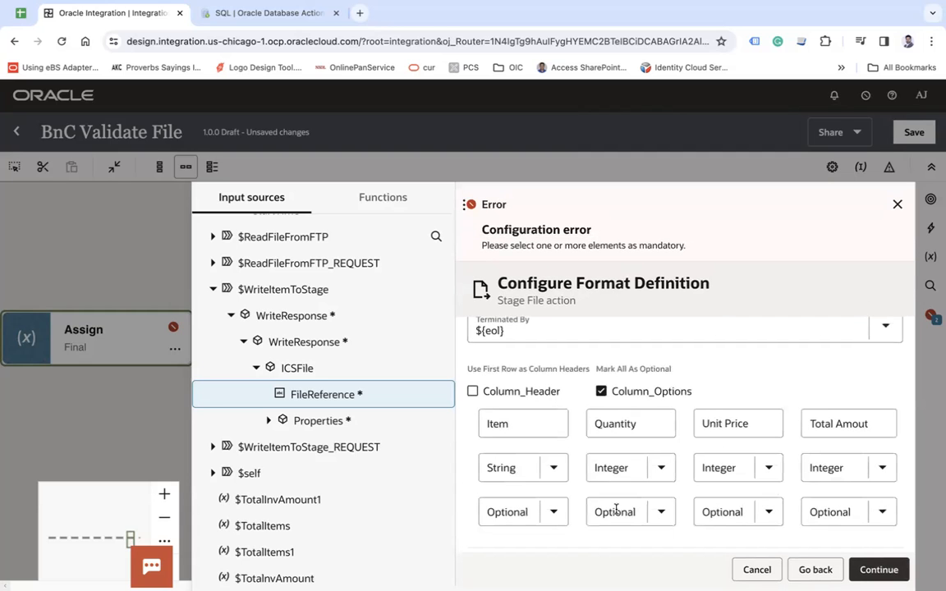
click(553, 511)
click(513, 440)
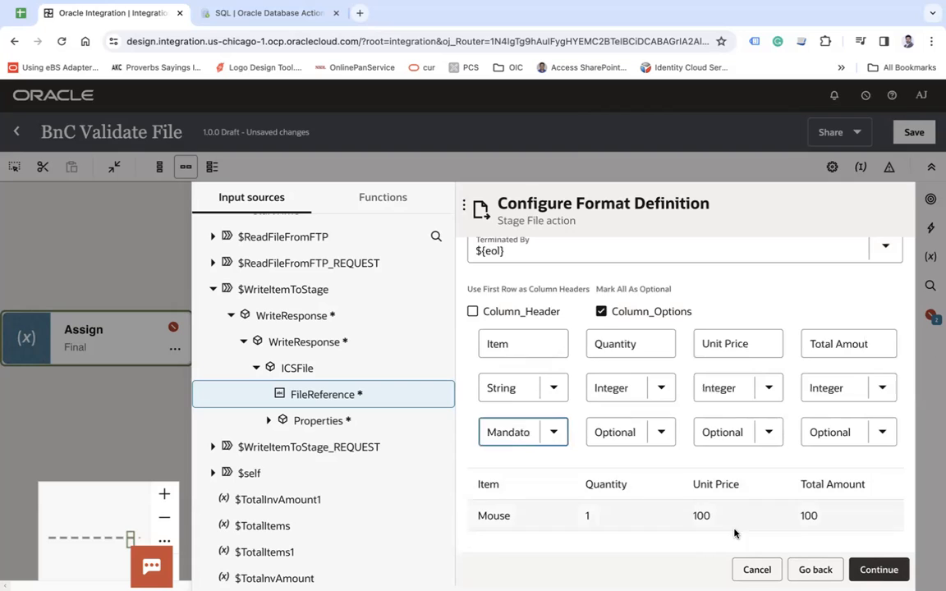
click(876, 568)
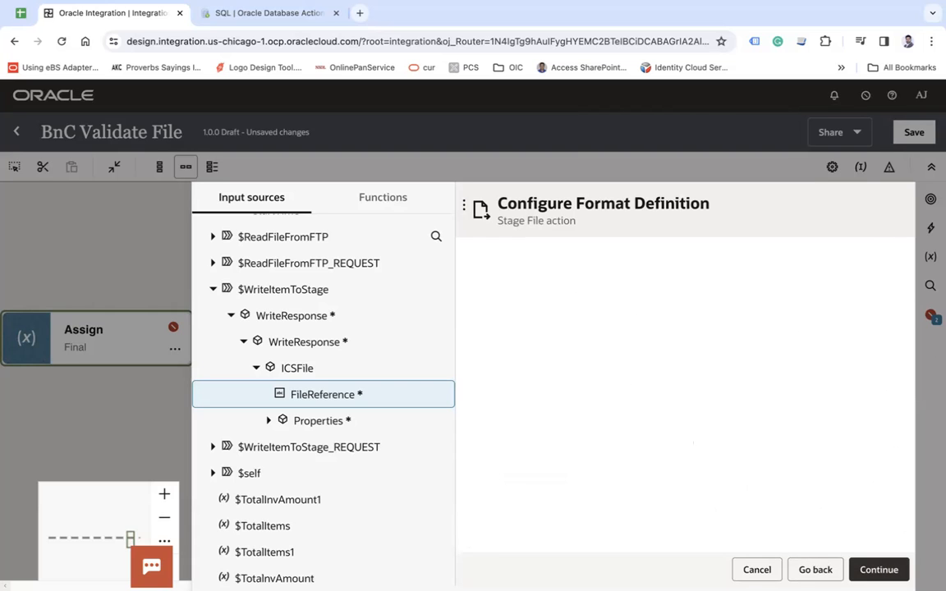
click(885, 570)
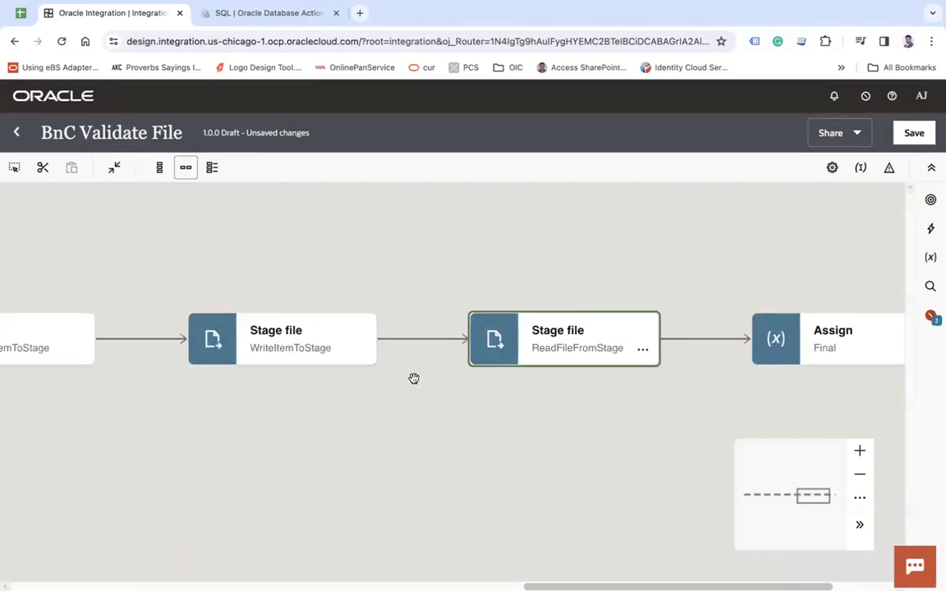
Step: Open the TotalInvAmount1 value expression in the Final assignment for editing
drag(623, 450, 386, 450)
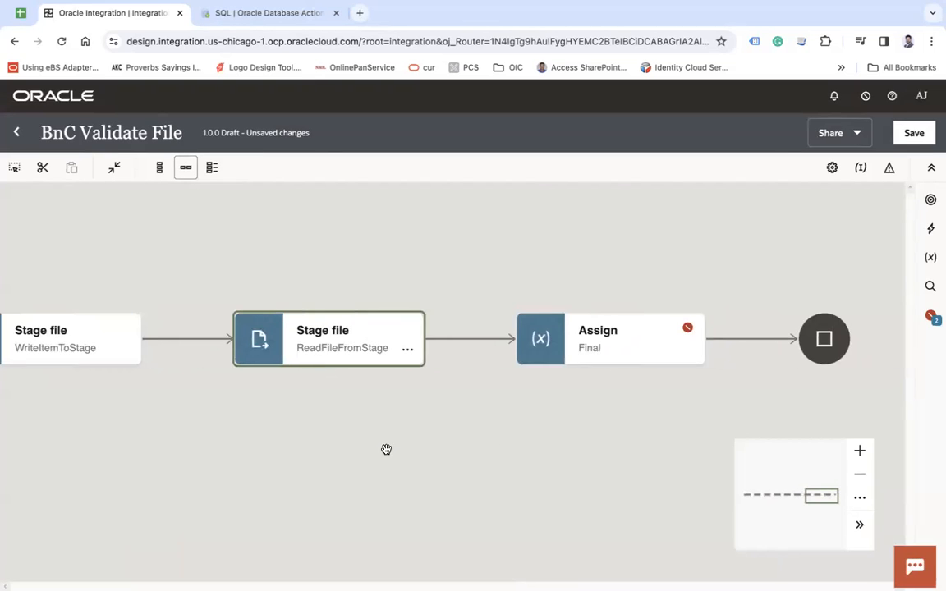
click(631, 345)
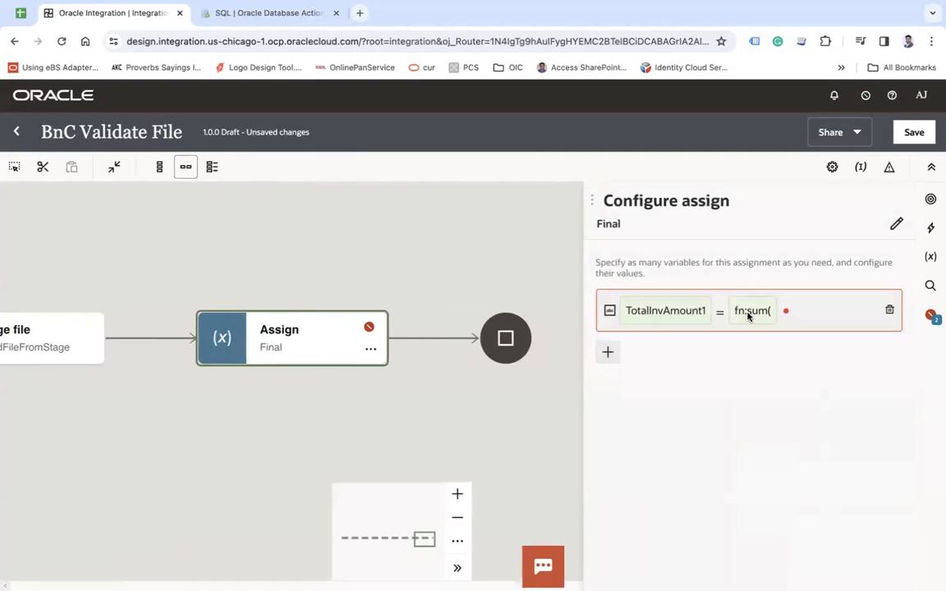
click(728, 311)
click(675, 469)
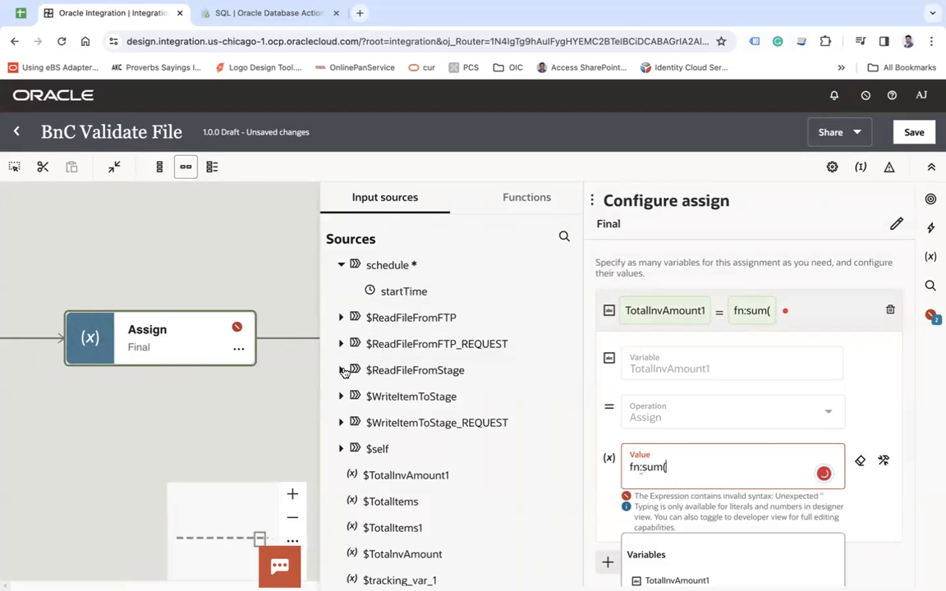
click(342, 370)
click(358, 396)
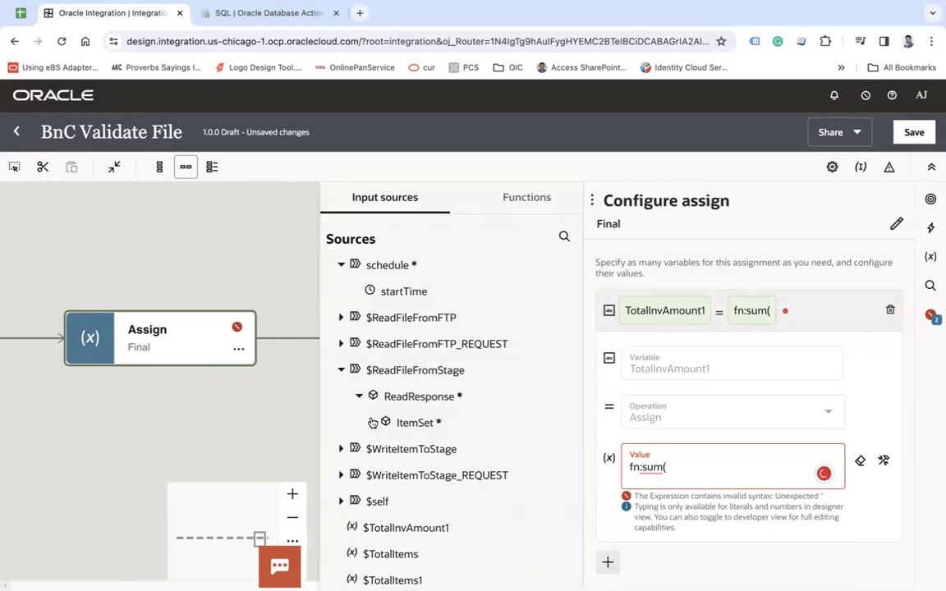
click(374, 425)
scroll(444, 411, down, 2)
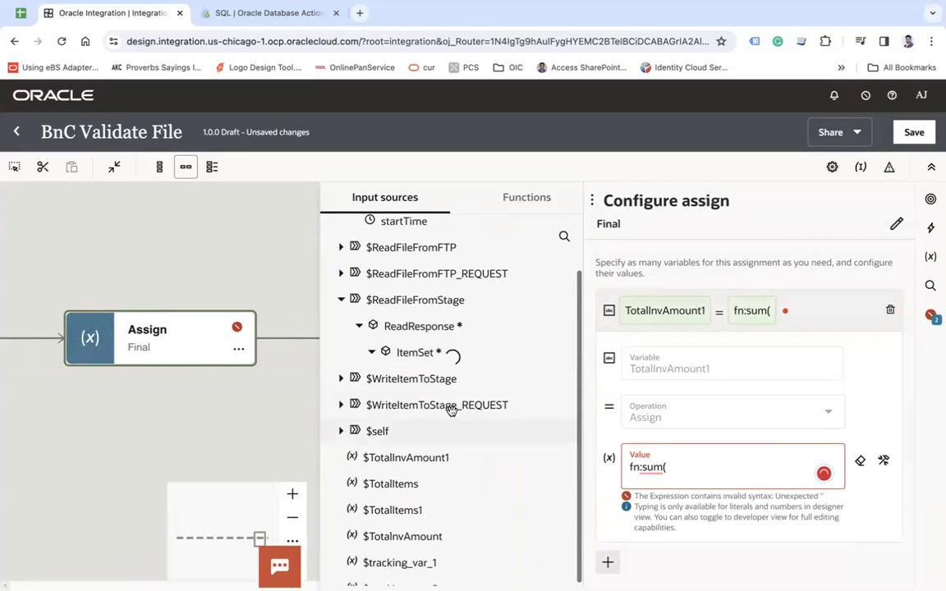
click(384, 378)
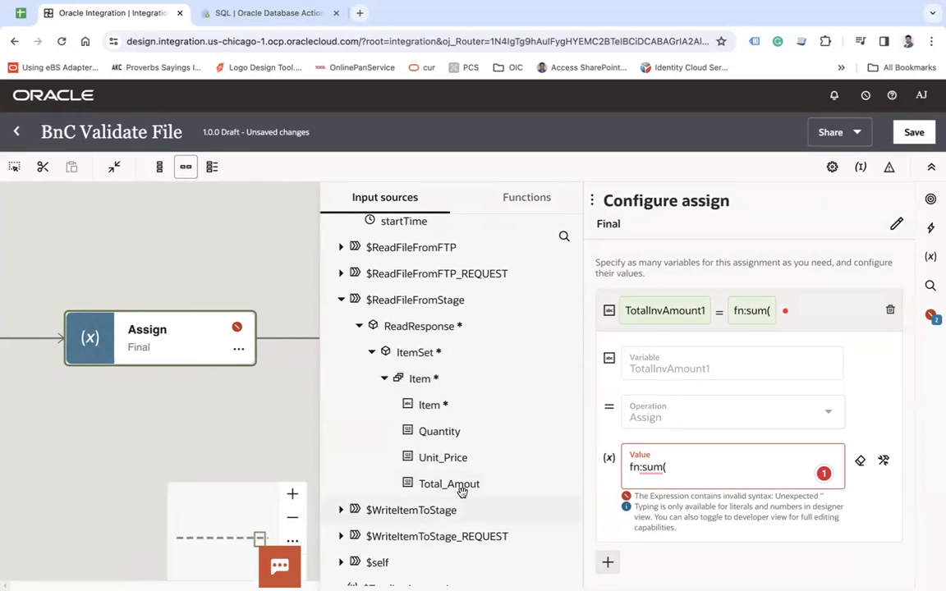
drag(458, 486, 707, 481)
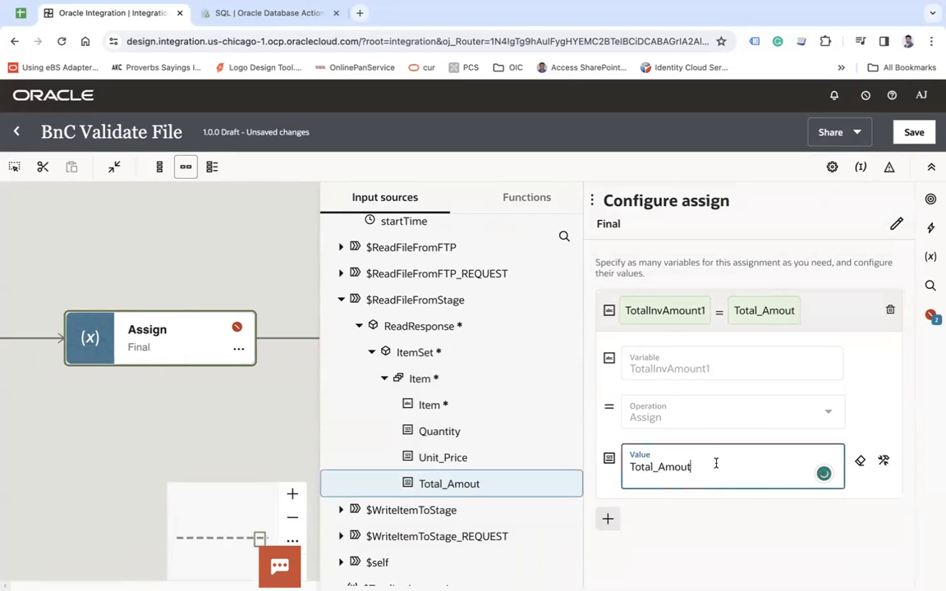
click(884, 462)
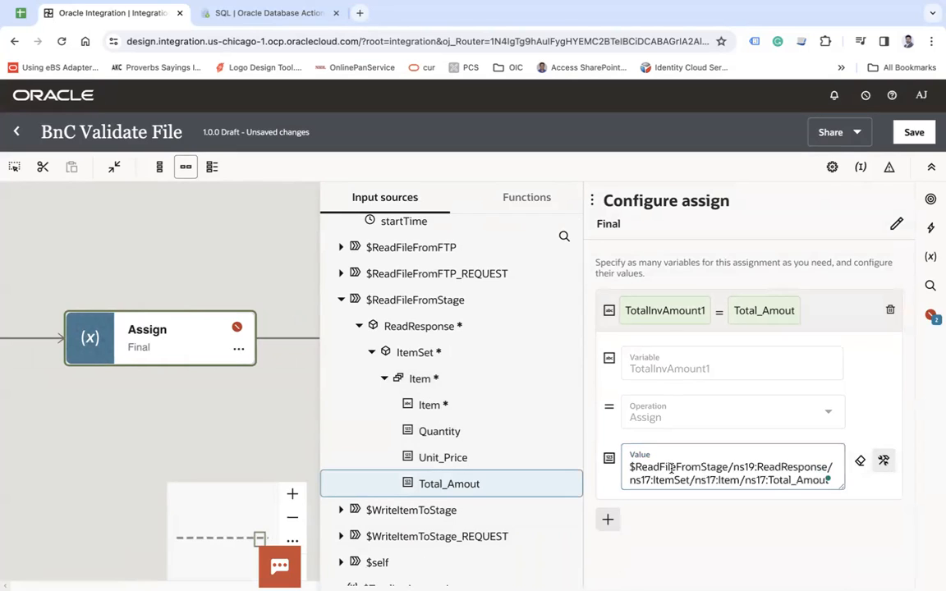
click(883, 462)
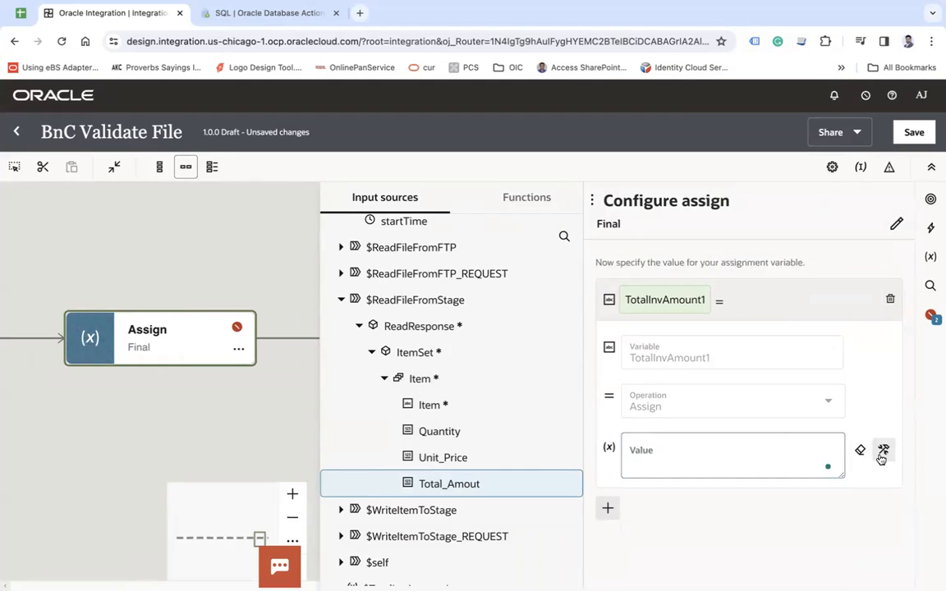
Step: Search the functions for "sum" and insert the mathematical sum function as the value of TotalInvAmount1 in developer view
click(512, 197)
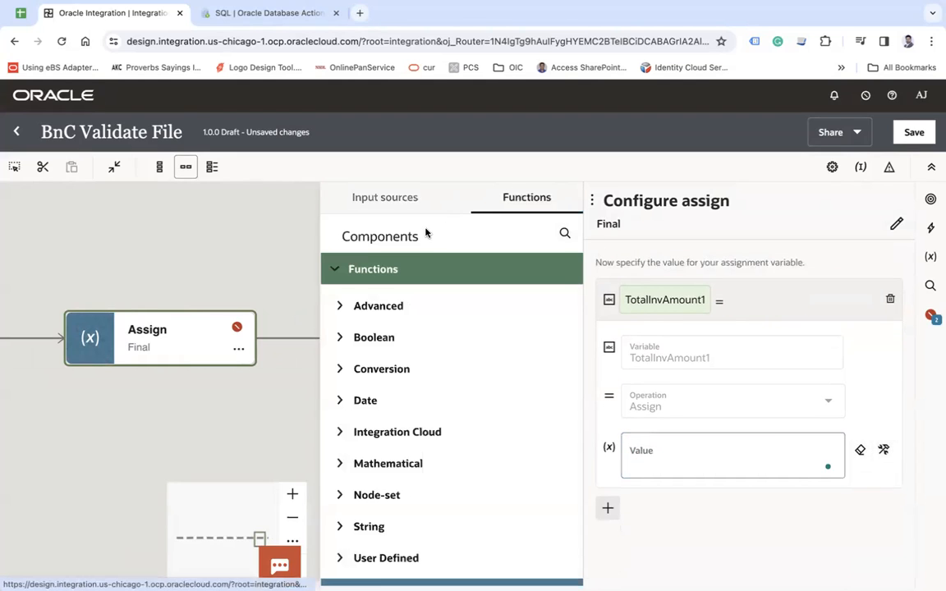
click(563, 233)
text(sum)
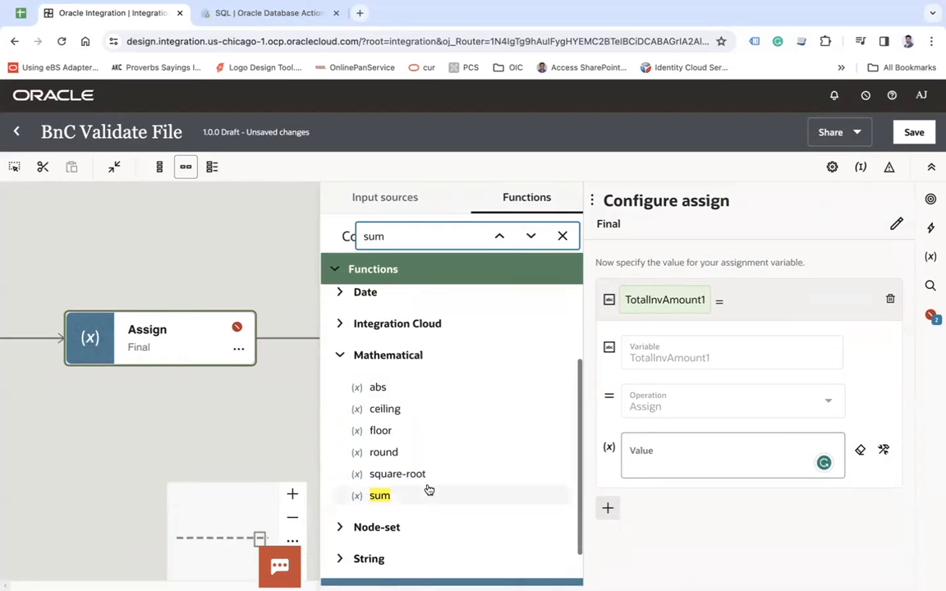
drag(427, 494, 649, 472)
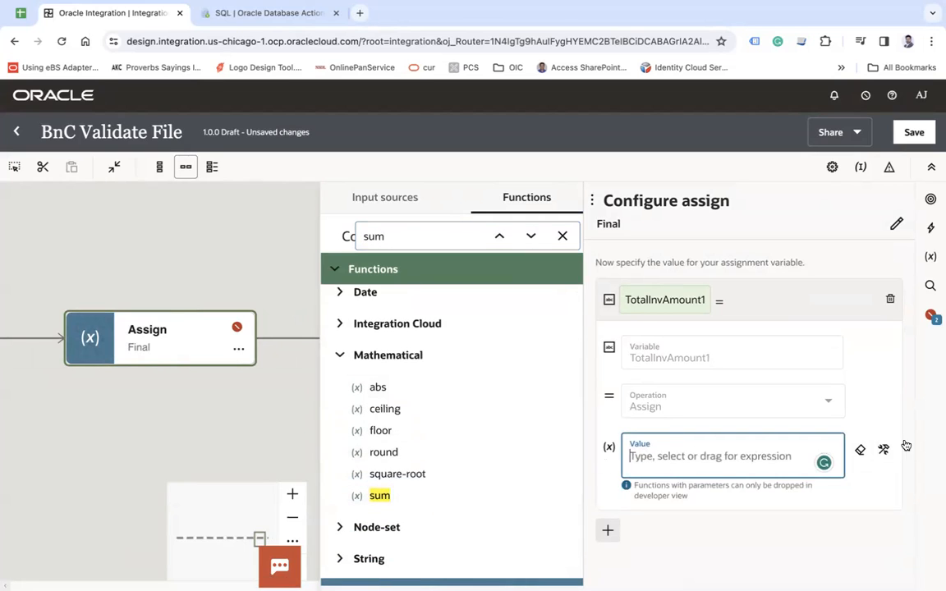
drag(380, 498, 722, 469)
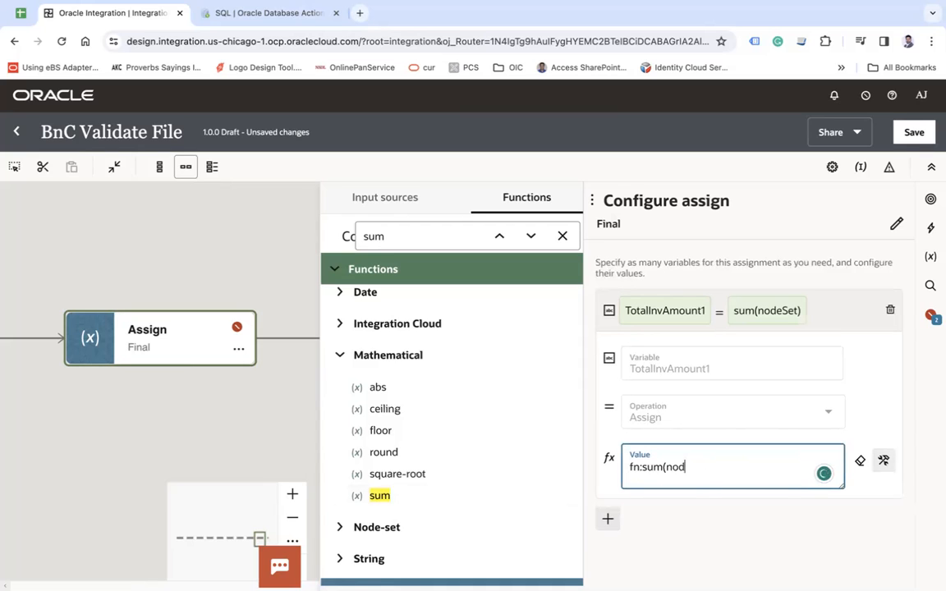
Step: Complete the TotalInvAmount1 sum expression with the Total_Amout element from ReadFileFromStage and a closing parenthesis
click(392, 199)
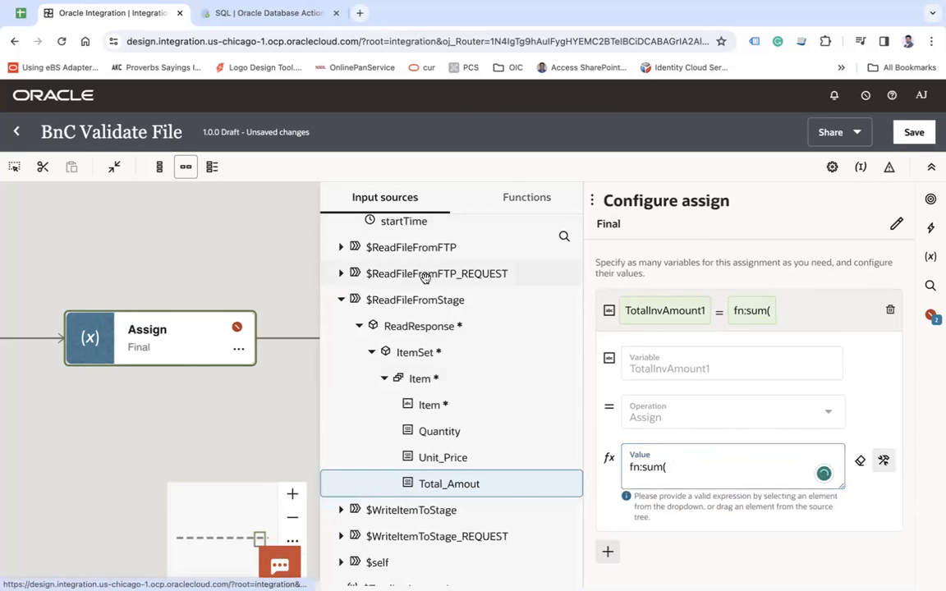
drag(464, 485, 738, 484)
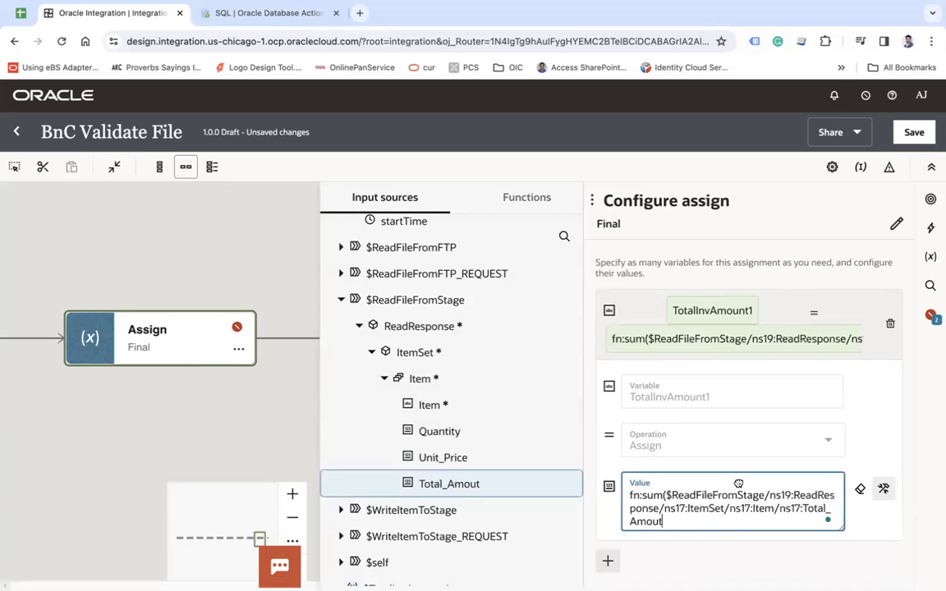
text())
click(656, 563)
Step: Add a second String assignment to the Final assign action and set its variable to TotalItems1
click(609, 536)
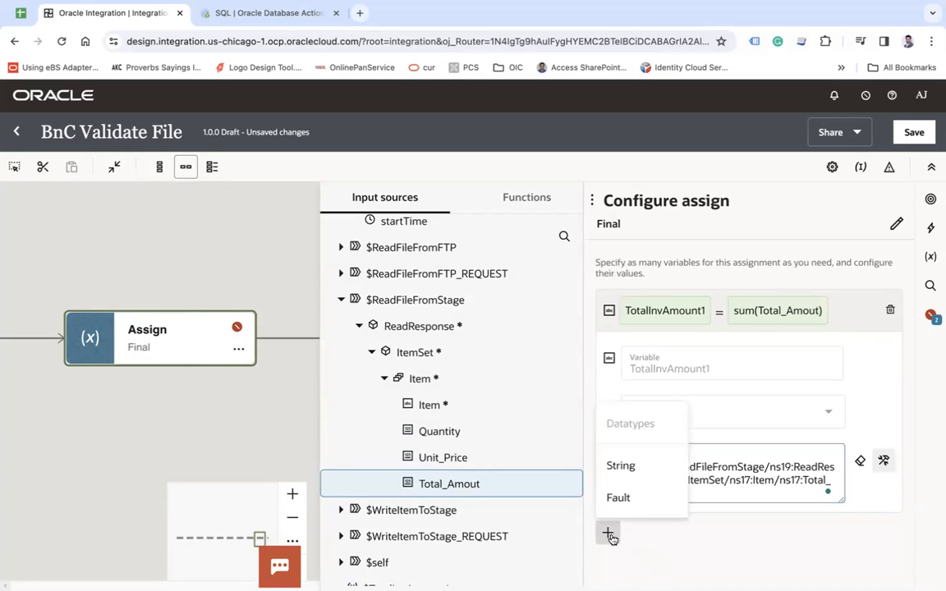
click(628, 465)
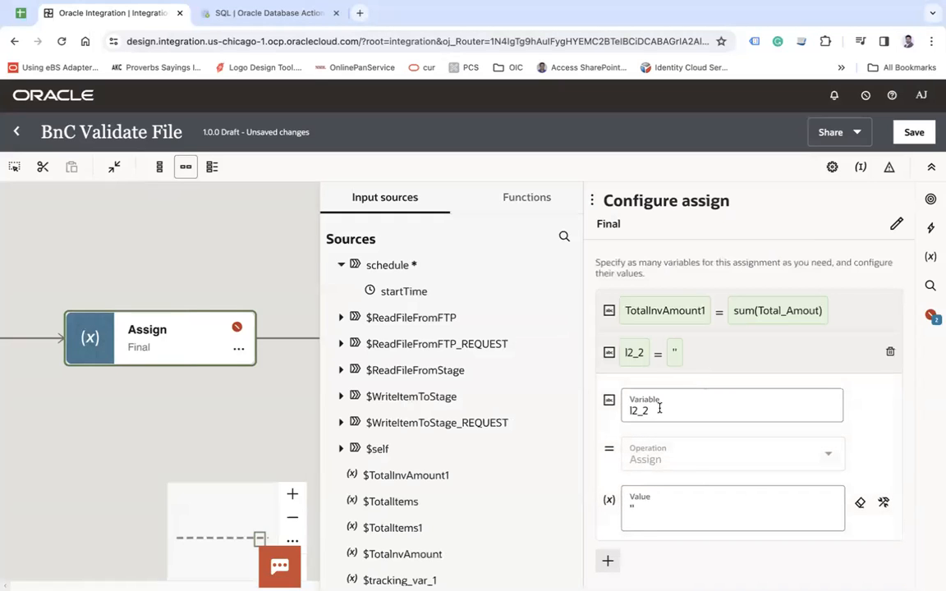
click(658, 408)
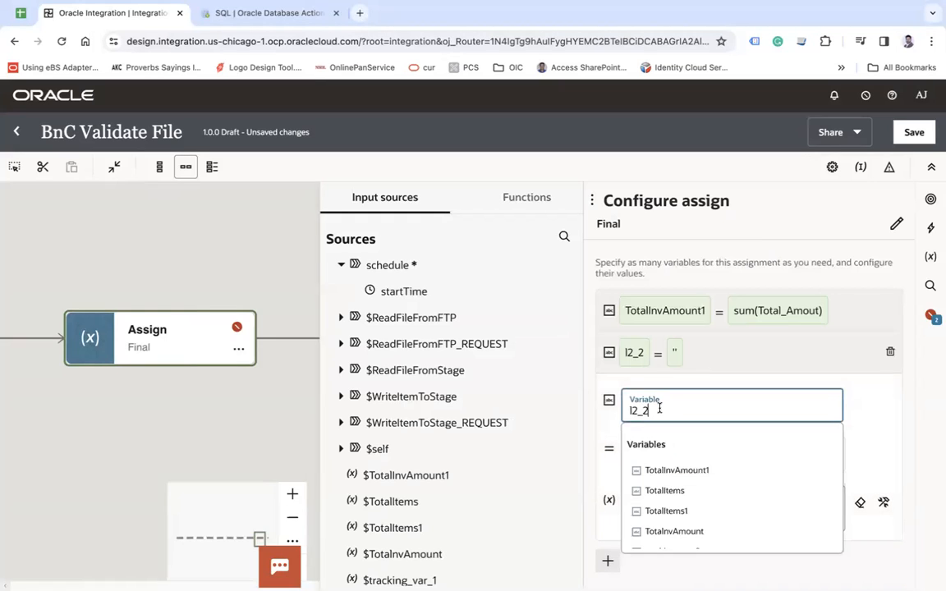
click(671, 510)
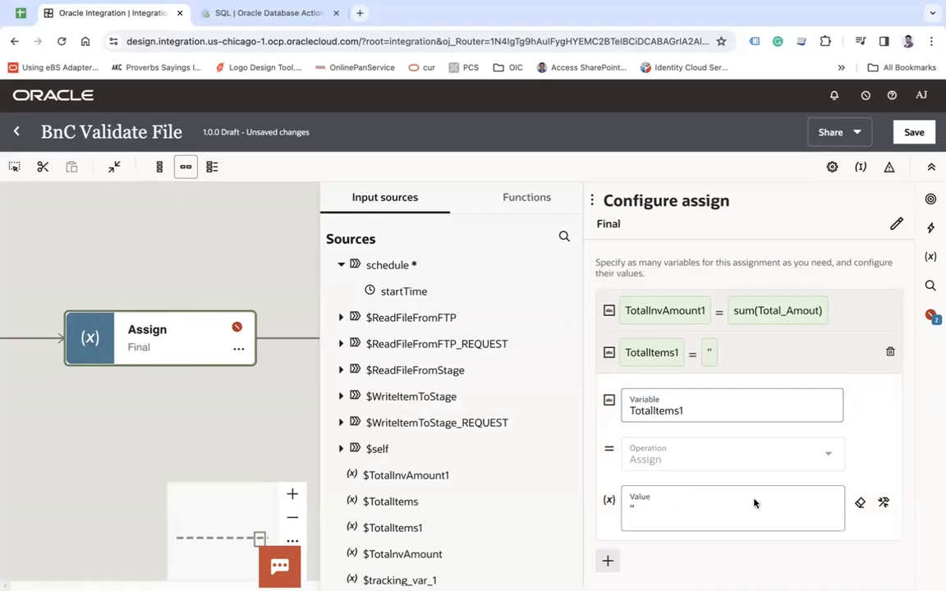
Step: Search the functions for "count" and replace the empty TotalItems1 value with the count function
click(540, 210)
click(565, 233)
text(c)
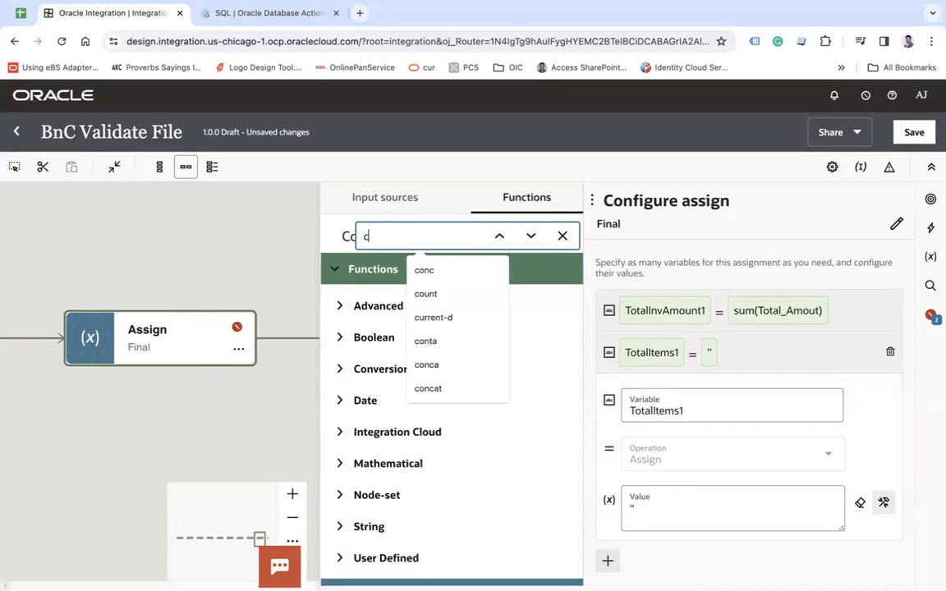
text(ount)
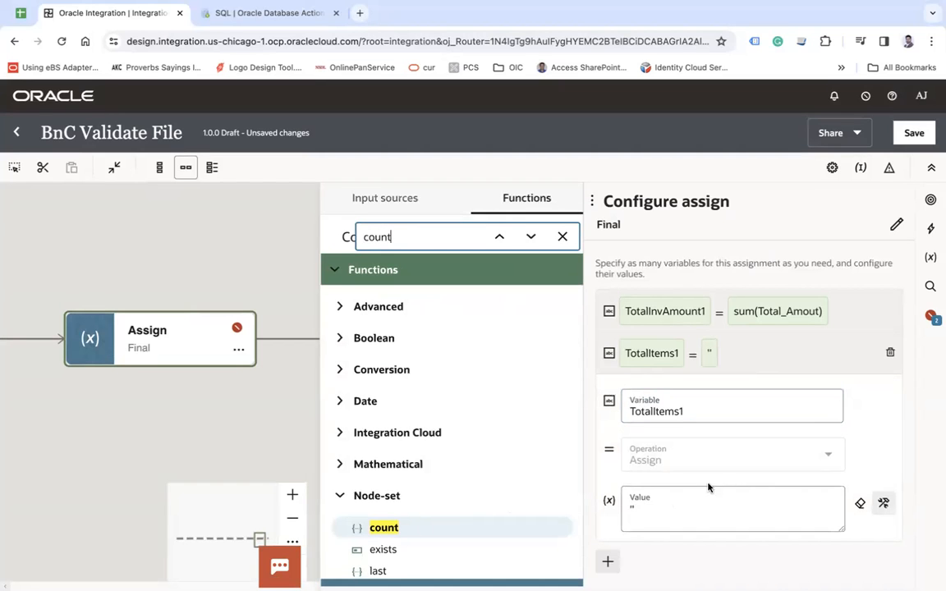
click(681, 509)
key(BackSpace)
key(BackSpace)
drag(402, 528, 662, 520)
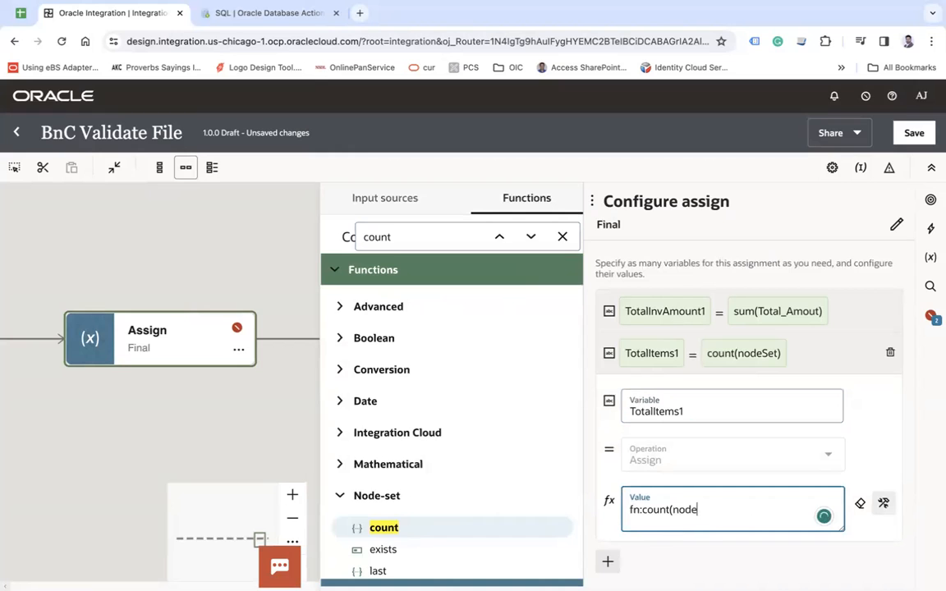
Step: Complete the TotalItems1 count expression with the repeating Item element of ReadFileFromStage's ItemSet and a closing parenthesis
click(383, 203)
scroll(455, 454, down, 1)
scroll(456, 454, up, 1)
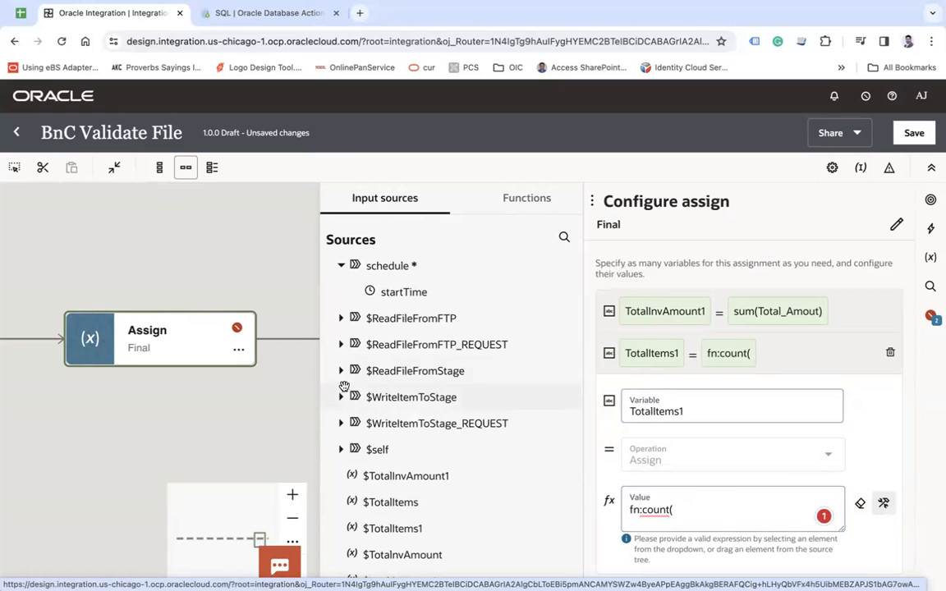
click(344, 371)
click(359, 397)
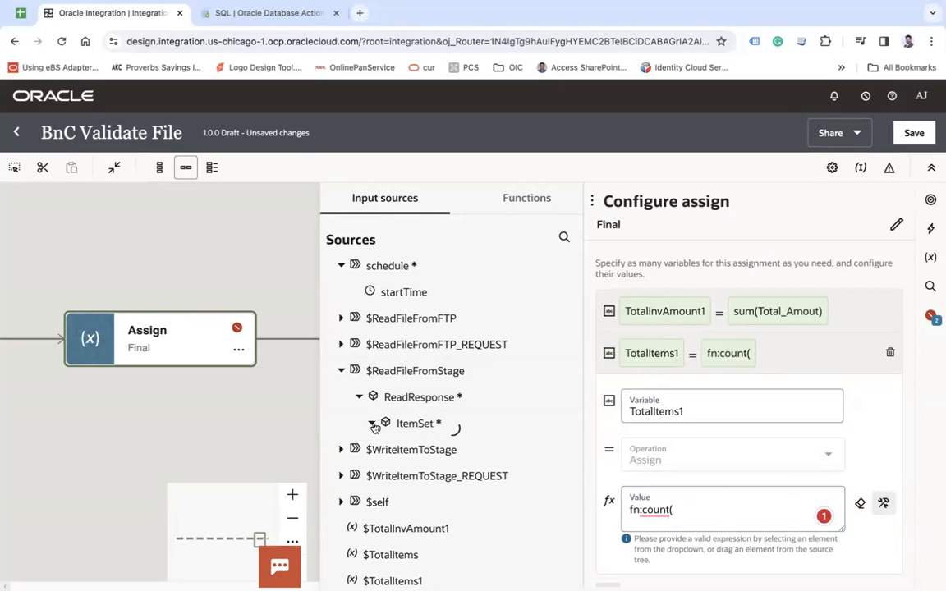
click(384, 449)
drag(427, 452, 715, 509)
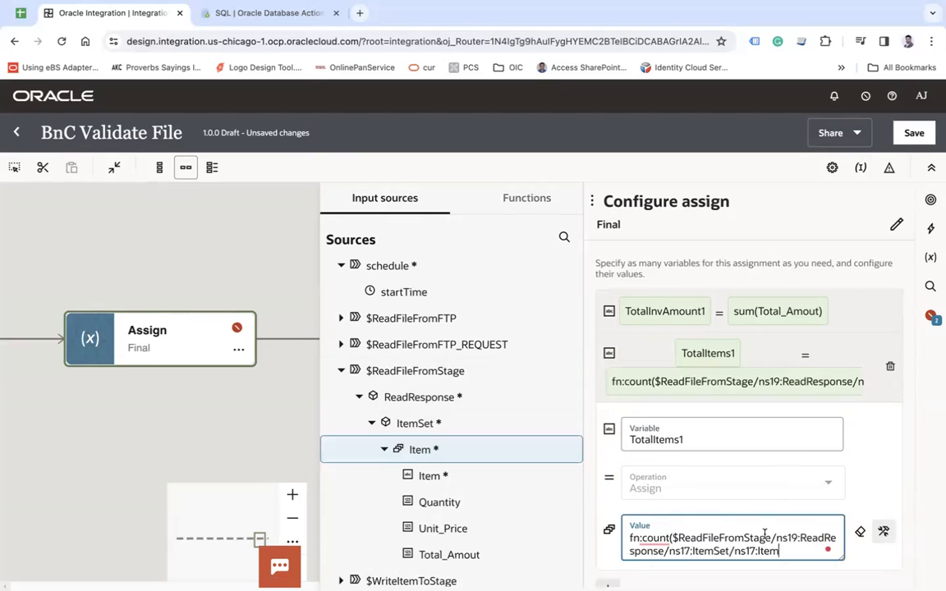
text())
key(ctrl+s)
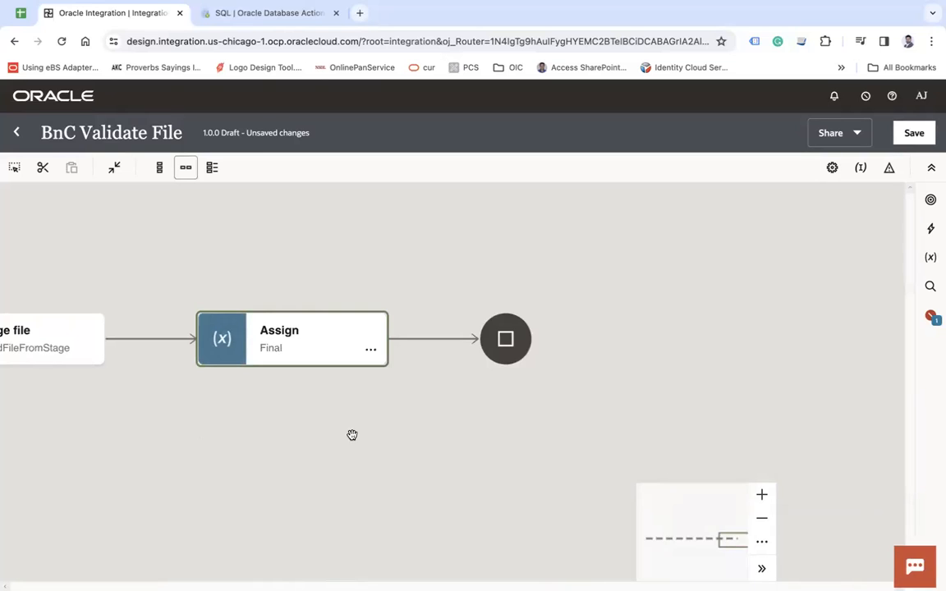
Step: Save the BnC Validate File integration and dismiss the confirmation
drag(352, 434, 625, 404)
drag(481, 420, 629, 420)
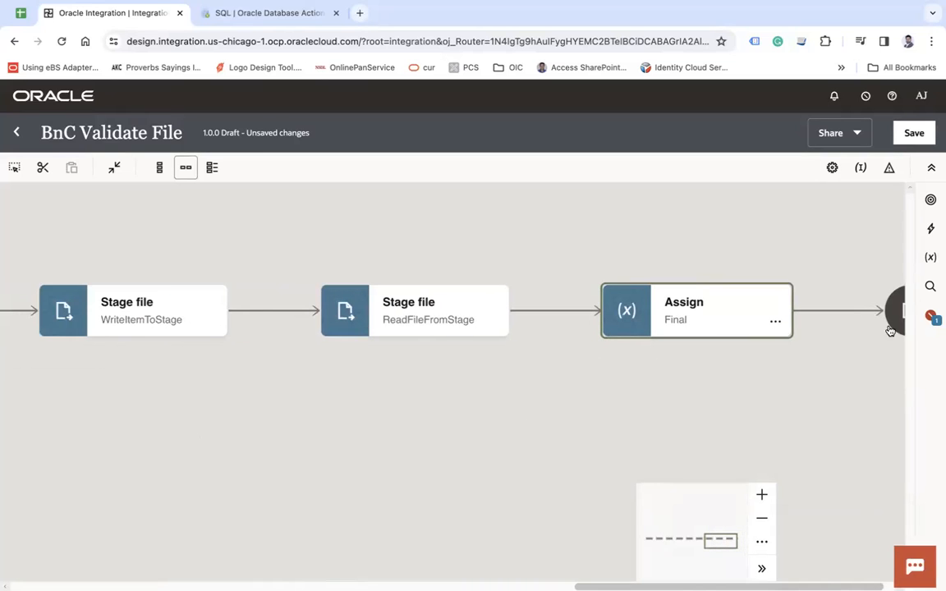
click(916, 135)
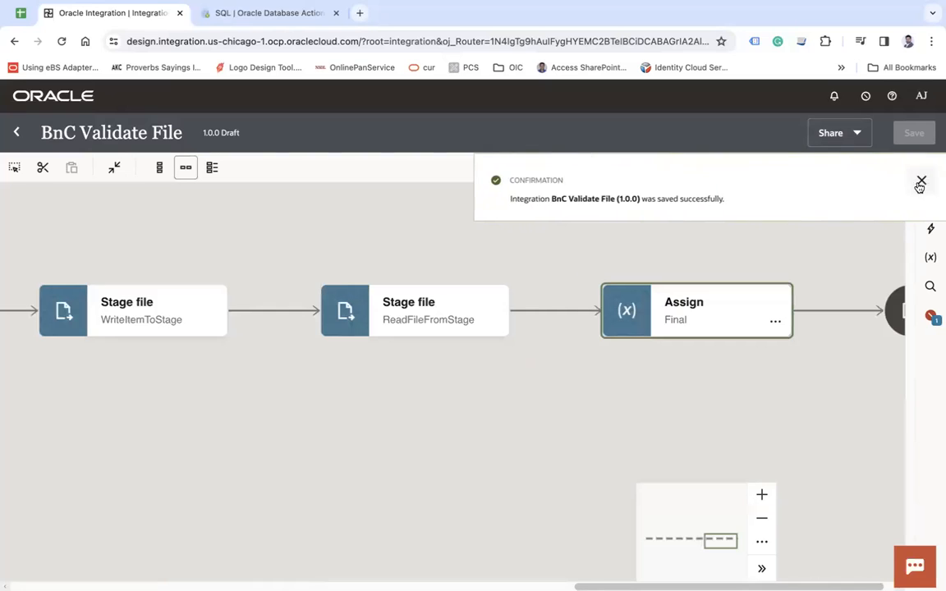
click(920, 183)
Step: Set the schedule's startTime as the integration's business identifier, and leave the editor with the changes saved
click(862, 168)
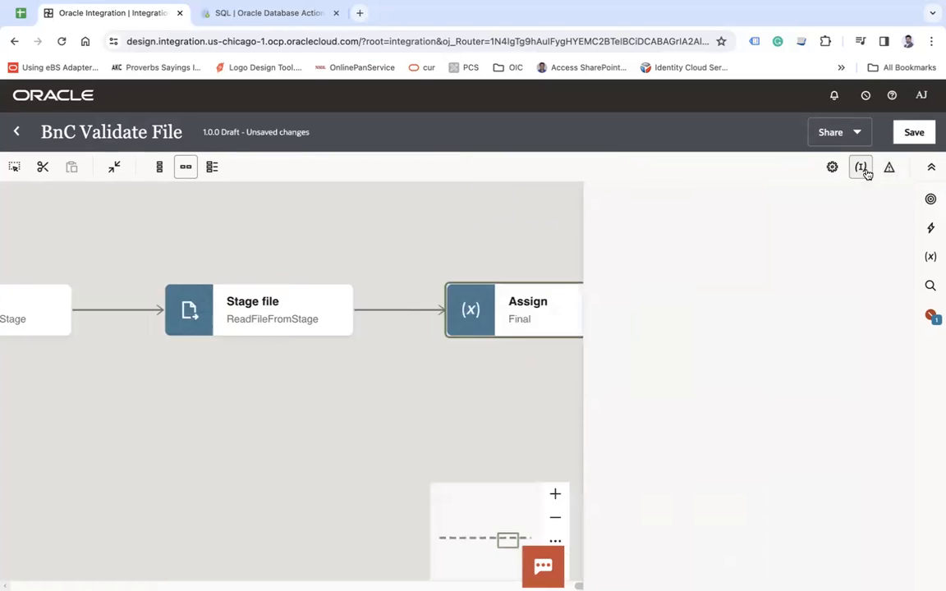
drag(381, 293, 689, 385)
click(215, 421)
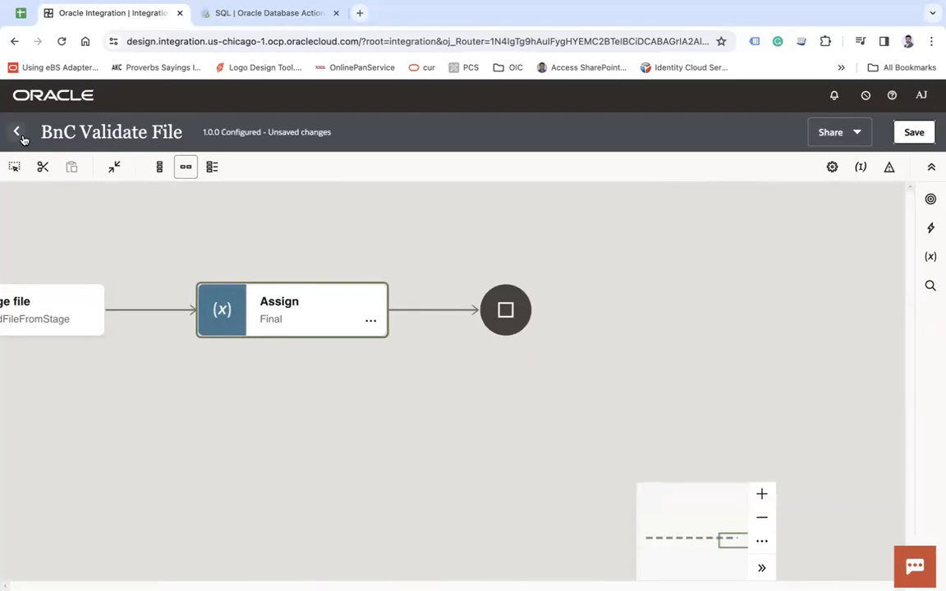
click(17, 133)
click(625, 395)
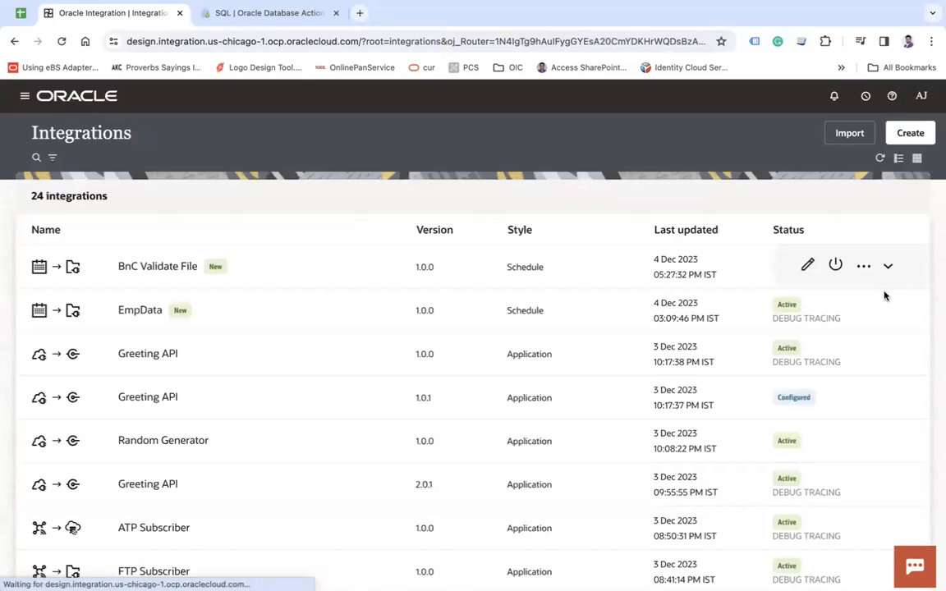
Step: Activate the BnC Validate File integration with the Debug tracing level and refresh the integrations list
click(838, 265)
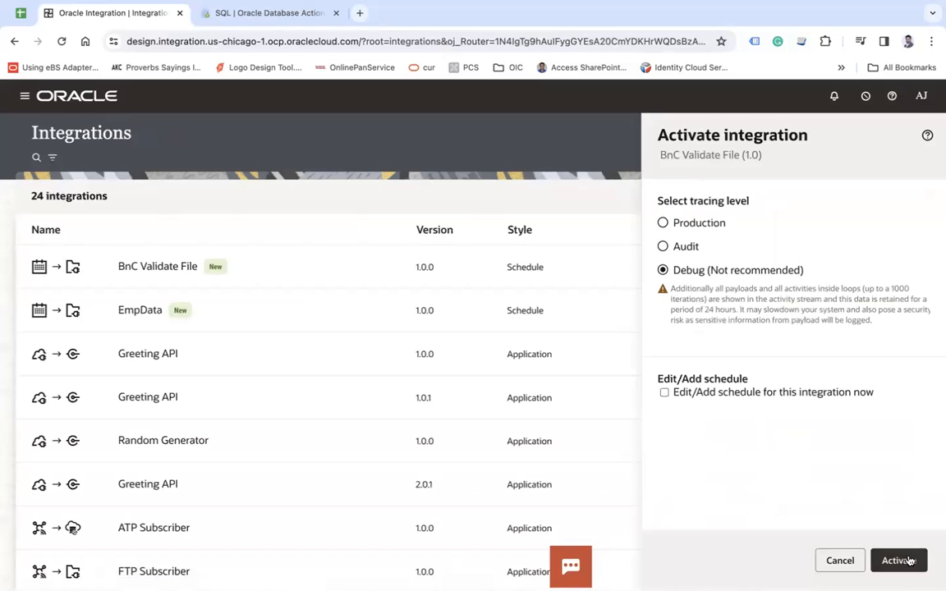
click(898, 560)
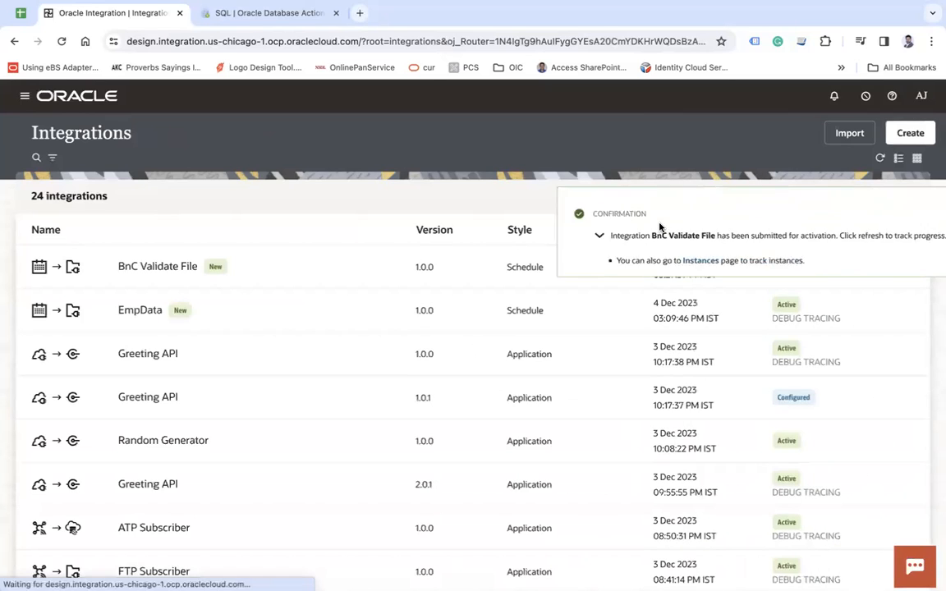
click(912, 215)
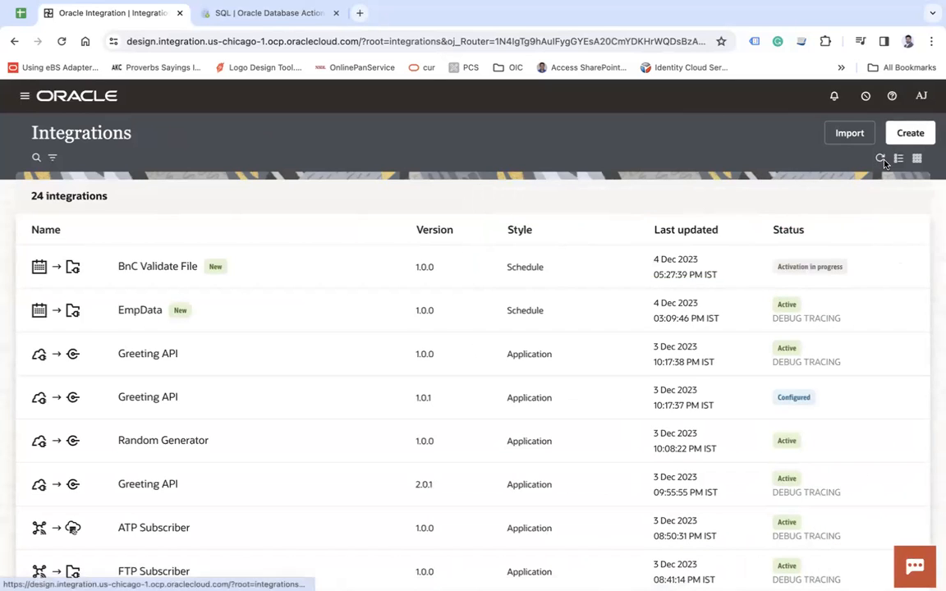
click(880, 158)
Step: Run BnC Validate File as an ad hoc request and open the Assignment Total error entry in the activity stream
click(863, 269)
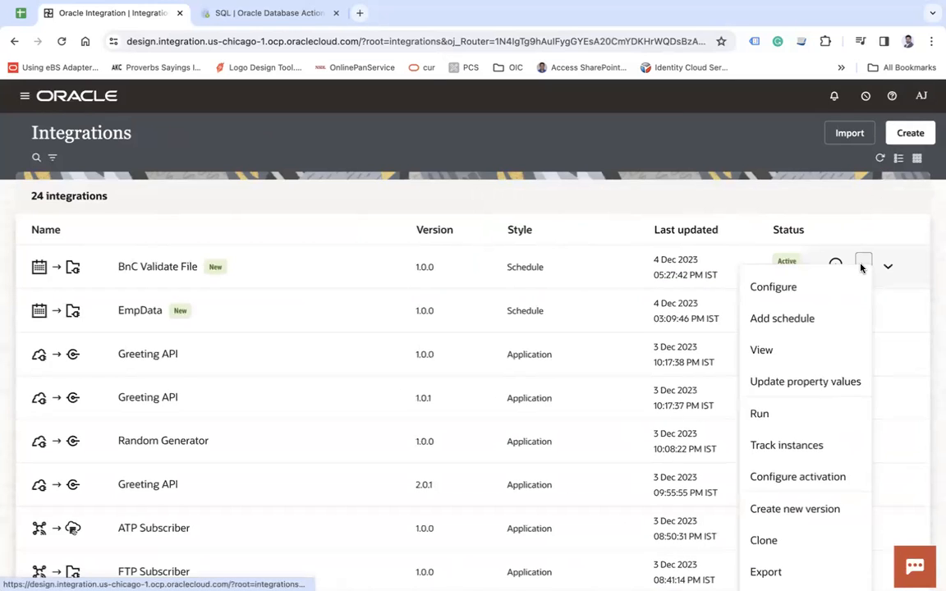
click(762, 409)
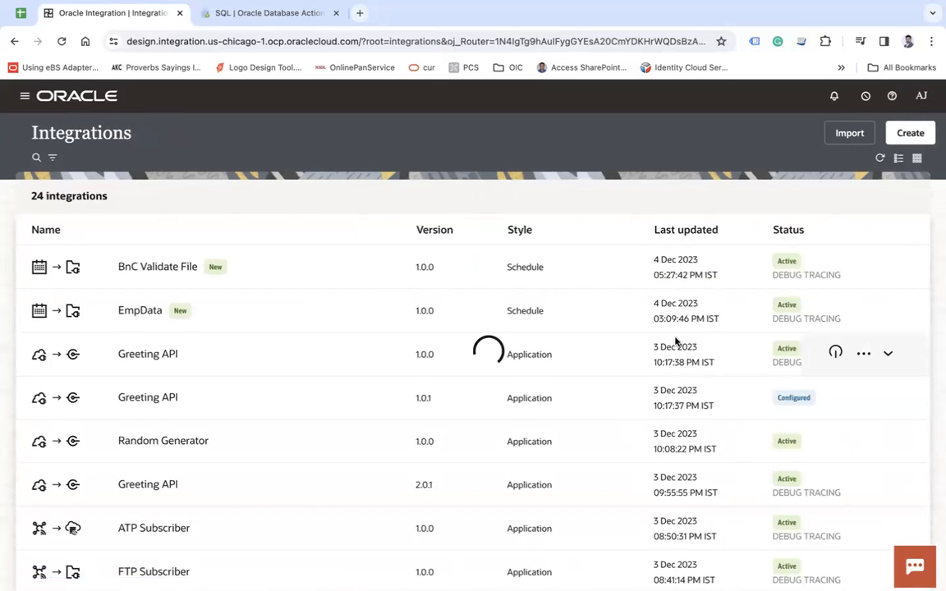
click(869, 150)
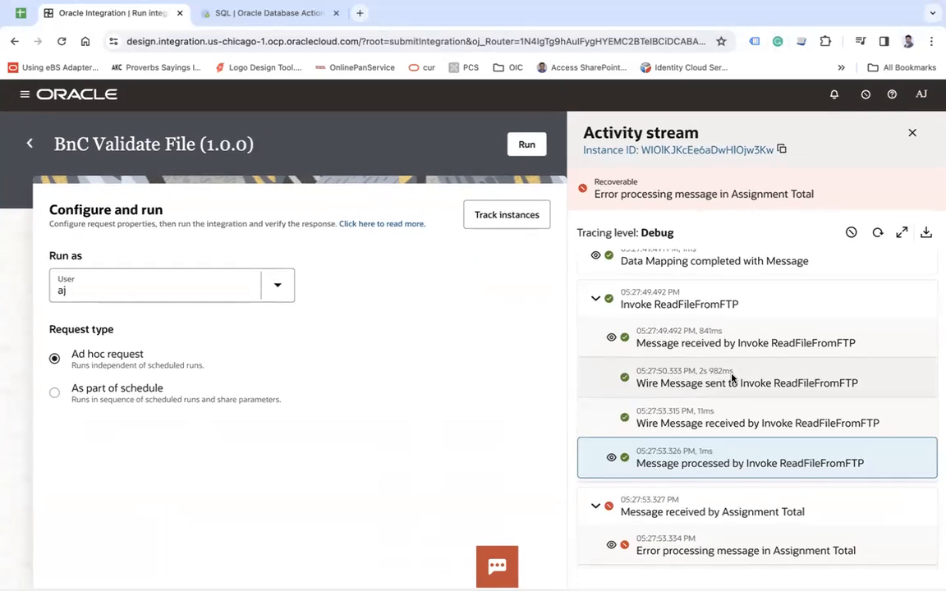
click(620, 548)
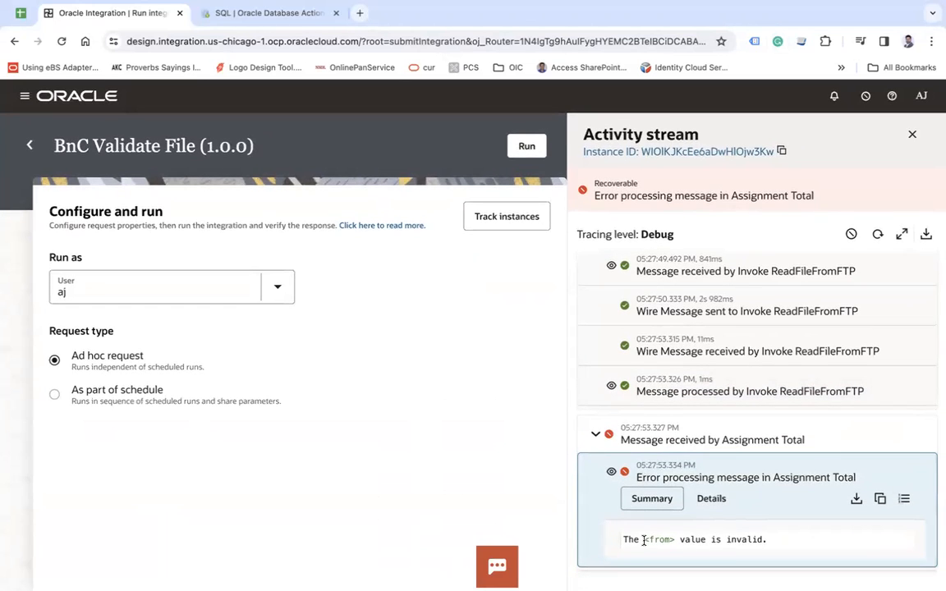
Step: Examine the message processed by Invoke ReadFileFromFTP and compare its first item with the ItemsSummary sheet in Excel
scroll(772, 476, up, 1)
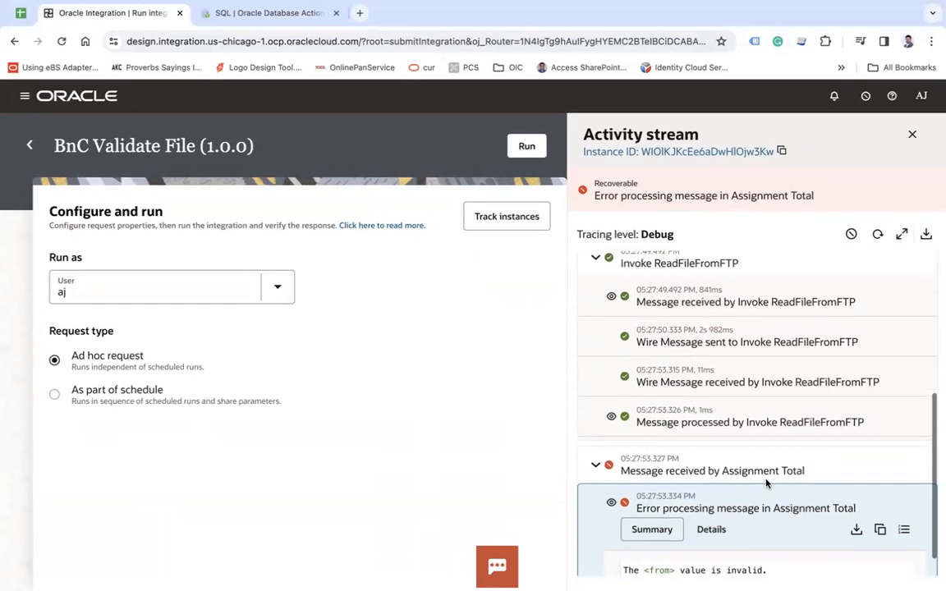
click(613, 505)
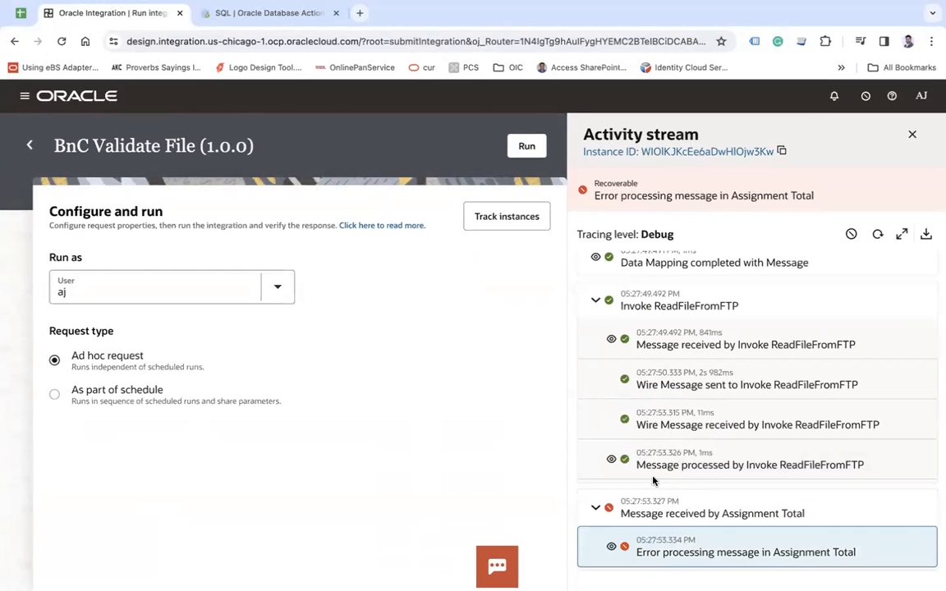
click(610, 458)
scroll(737, 408, down, 3)
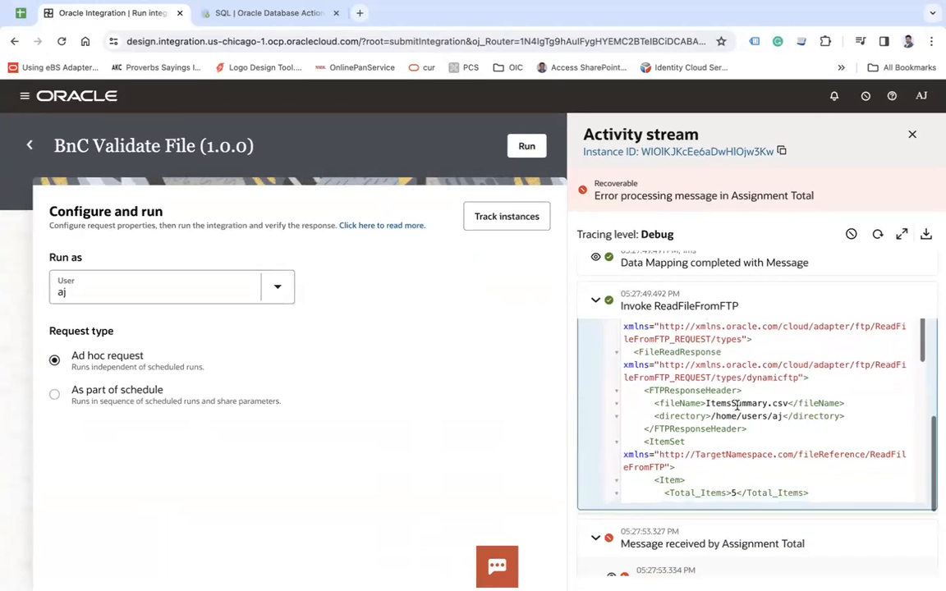
scroll(726, 424, down, 1)
drag(669, 437, 739, 450)
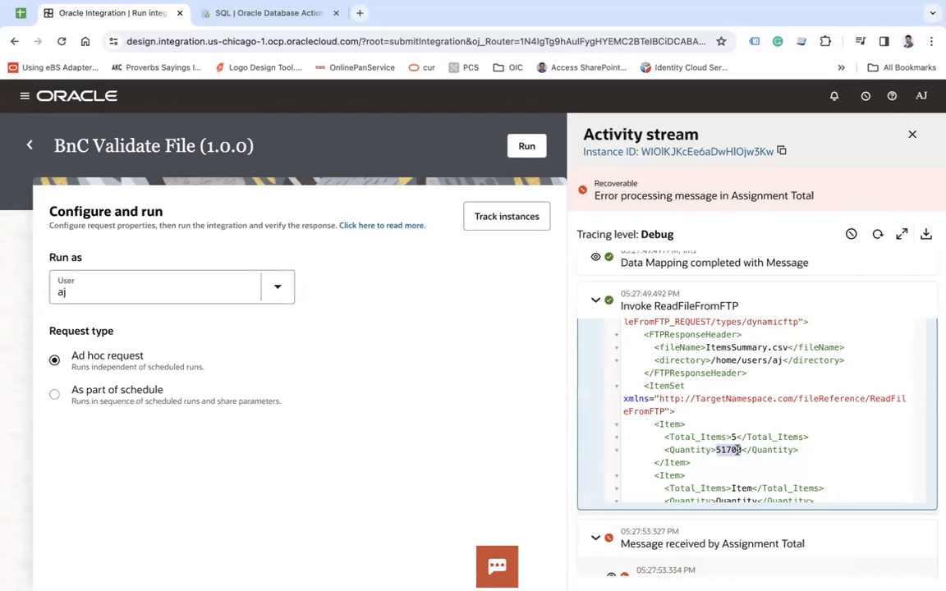
drag(670, 450, 707, 450)
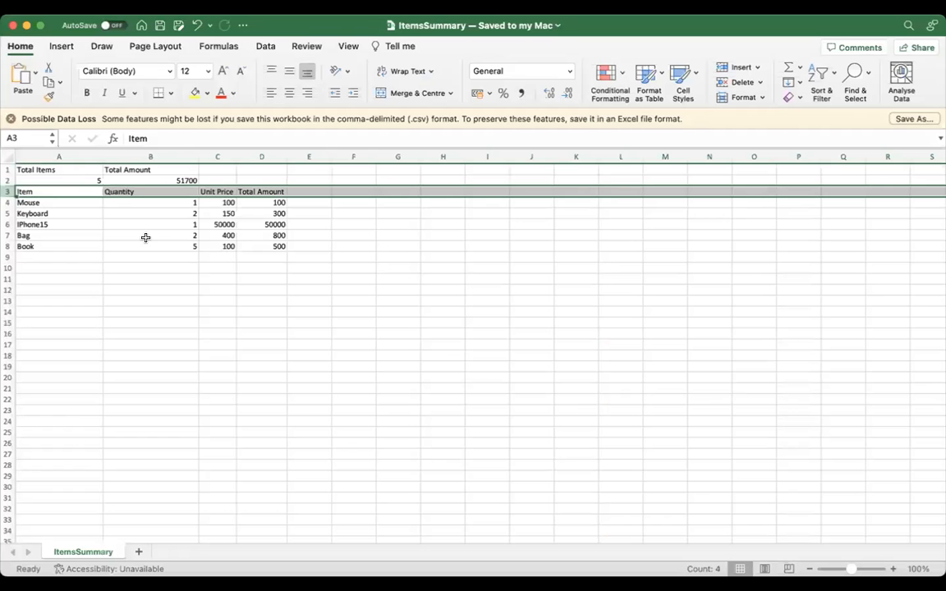
click(146, 236)
click(116, 191)
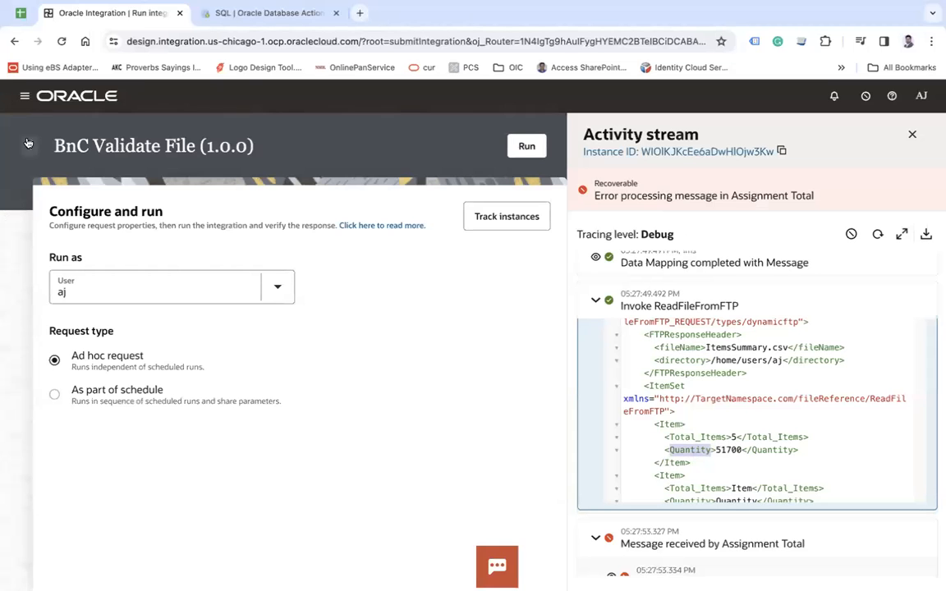
Step: Return to the integrations list in Oracle Integration, deactivate BnC Validate File and dismiss the confirmation
click(30, 146)
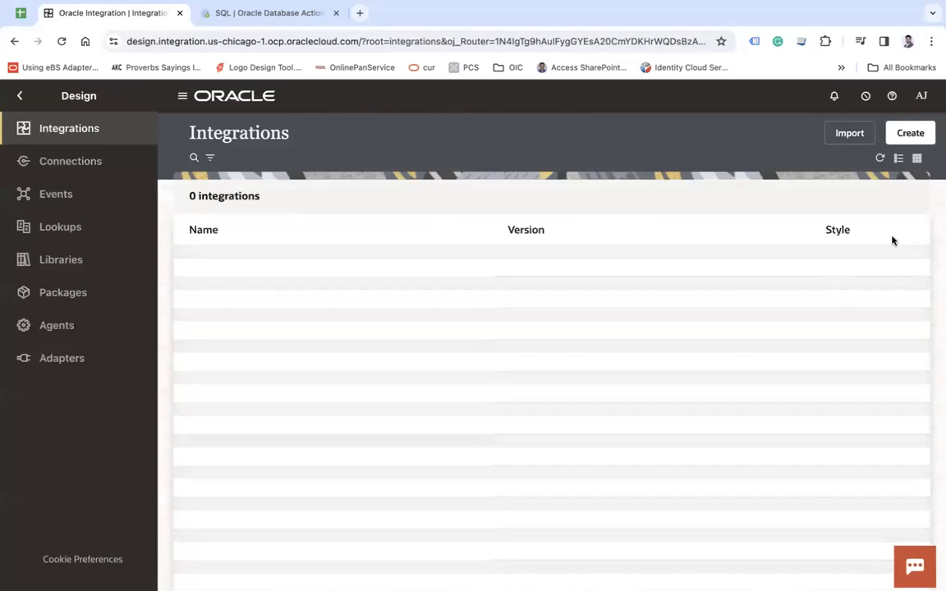
click(837, 267)
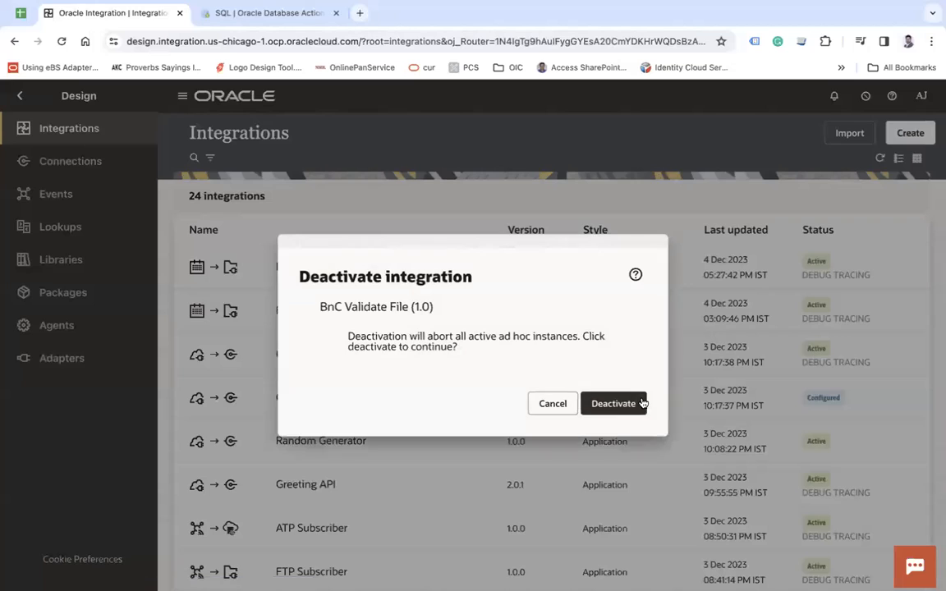
click(619, 415)
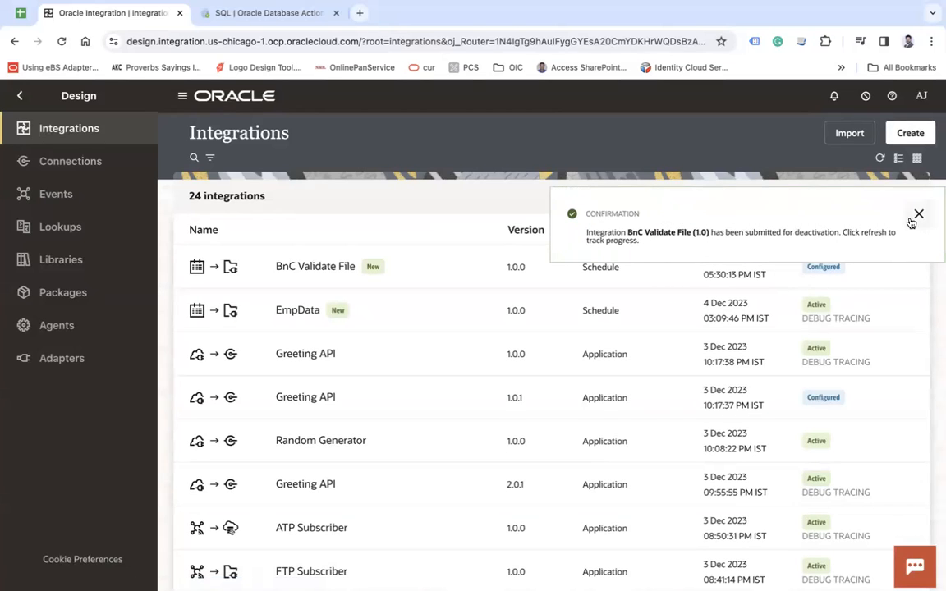
click(918, 214)
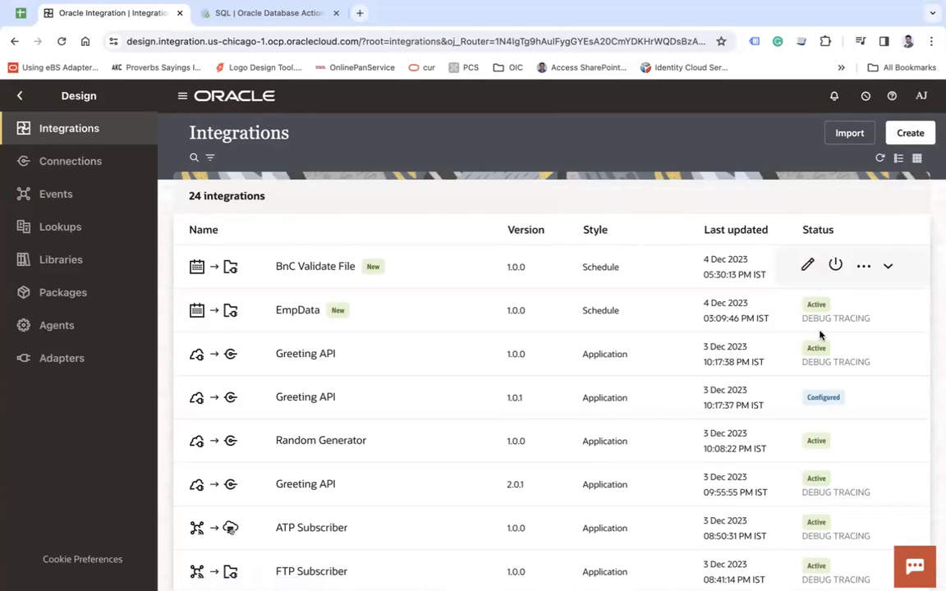
Step: Open BnC Validate File for editing and clear the TotalItems value in the Total assign action
click(808, 265)
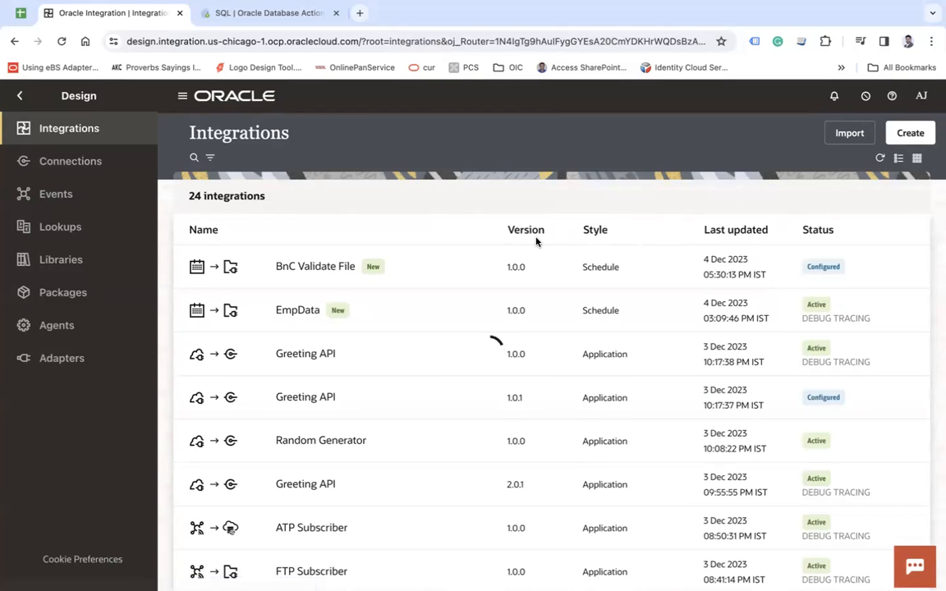
scroll(533, 383, right, 10)
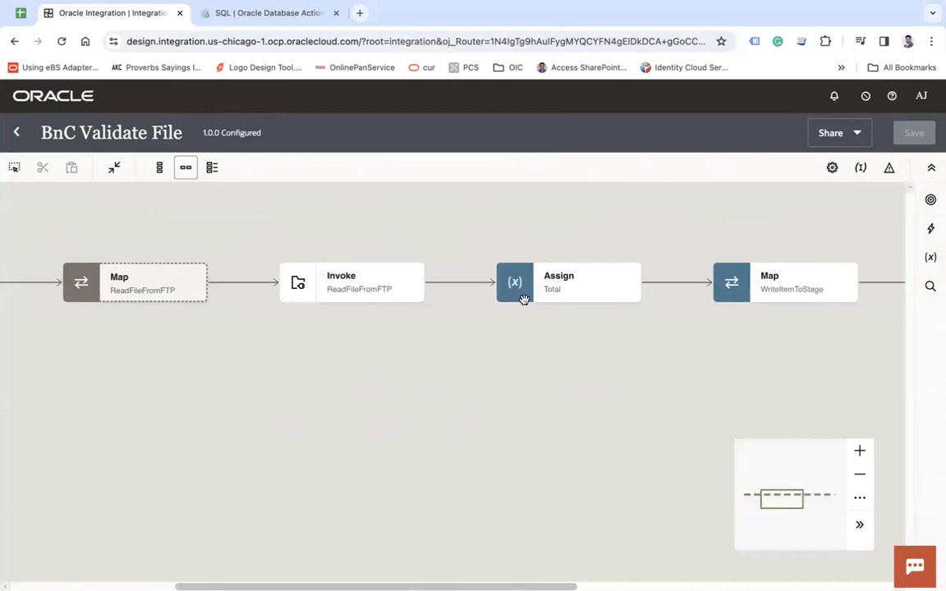
click(592, 284)
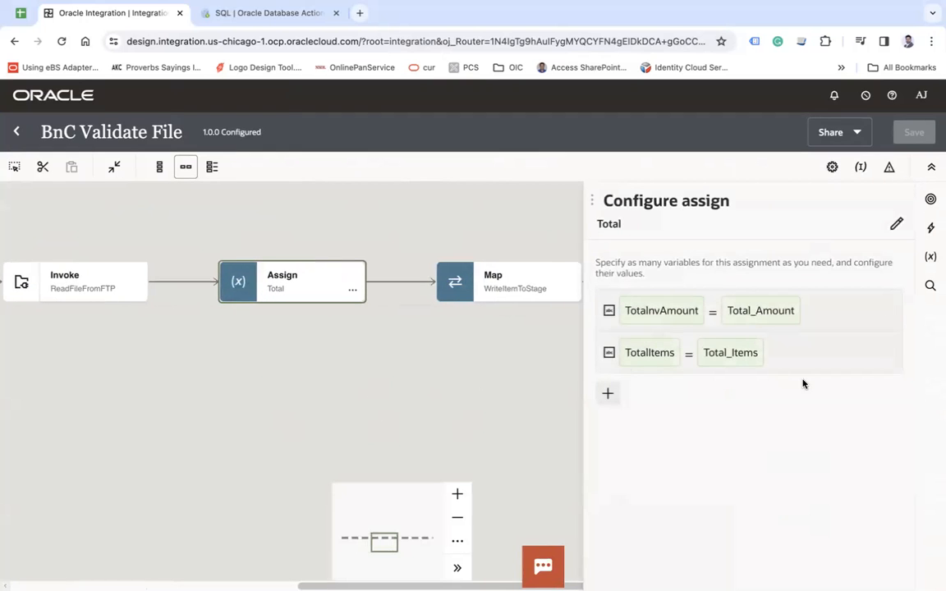
click(798, 348)
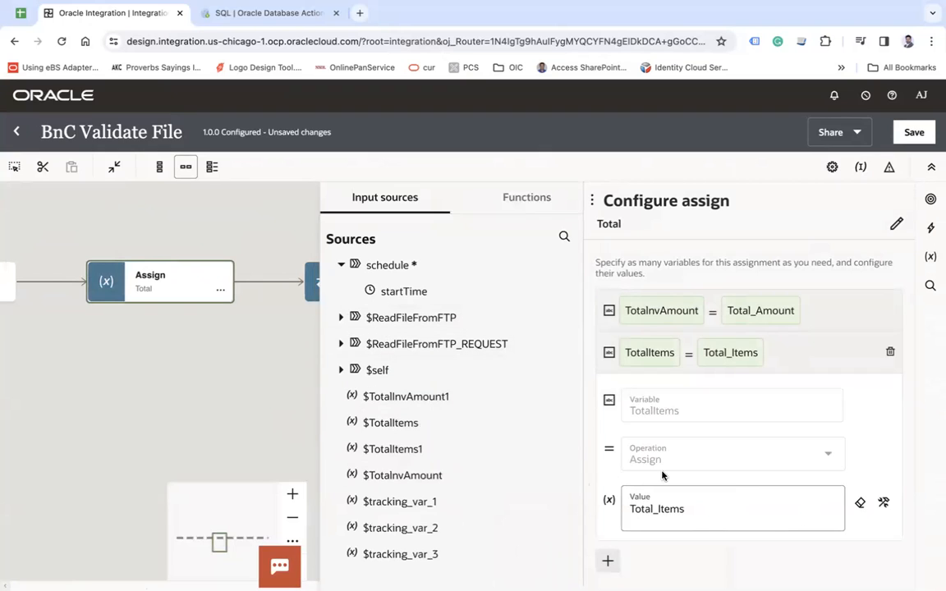
click(721, 514)
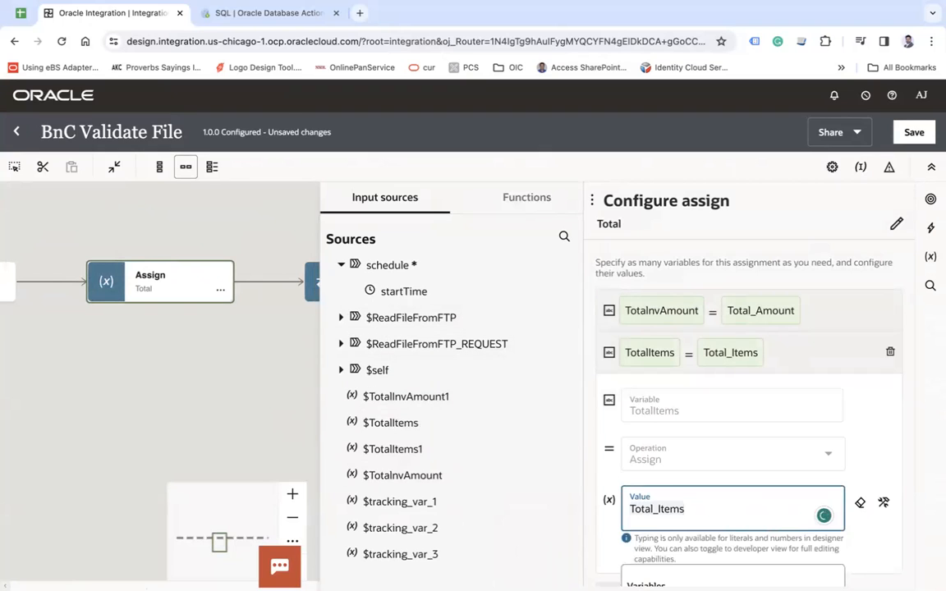
click(884, 504)
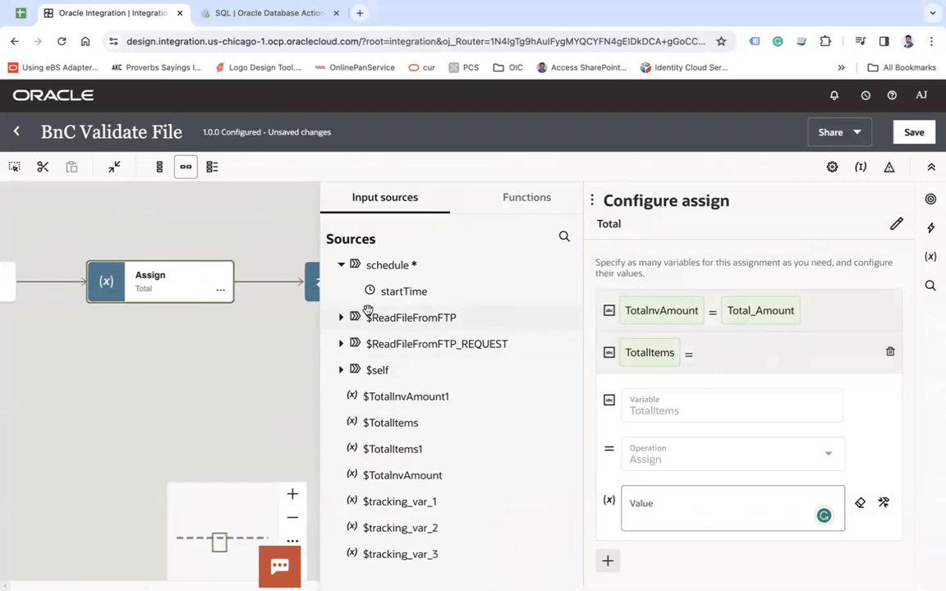
Step: Assign the Quantity element under ItemSet > Item of the ReadFileFromFTP response to TotalItems
click(343, 318)
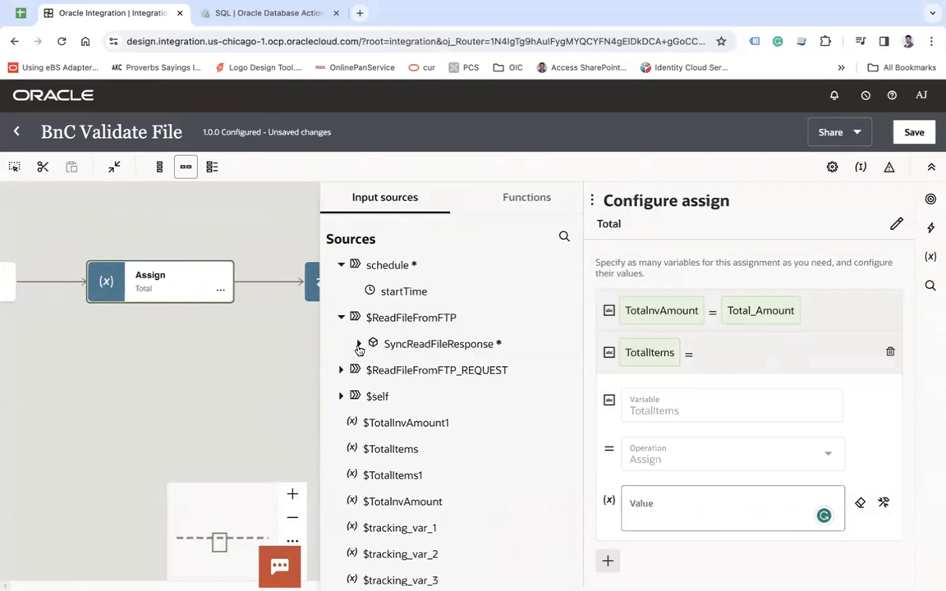
click(359, 343)
click(373, 371)
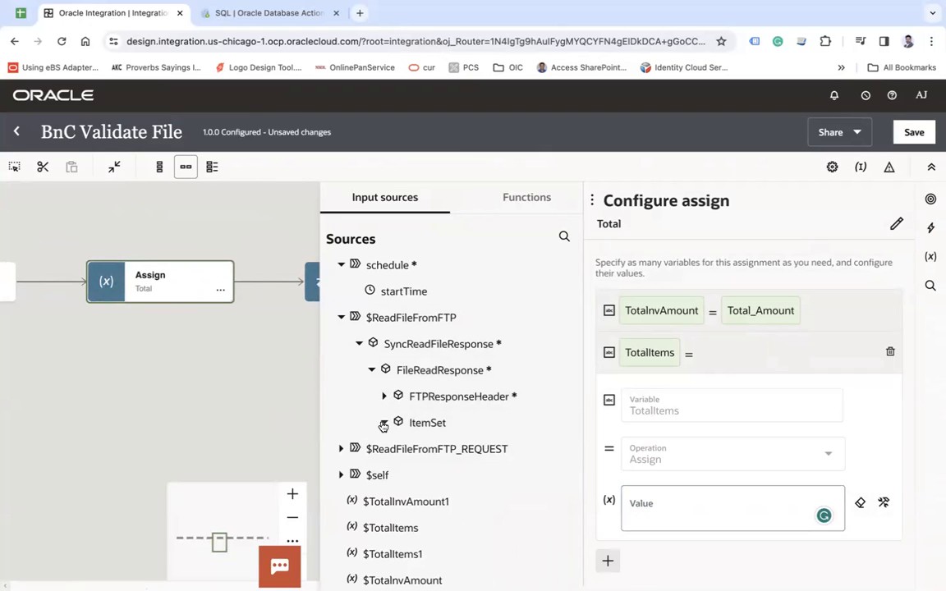
click(382, 423)
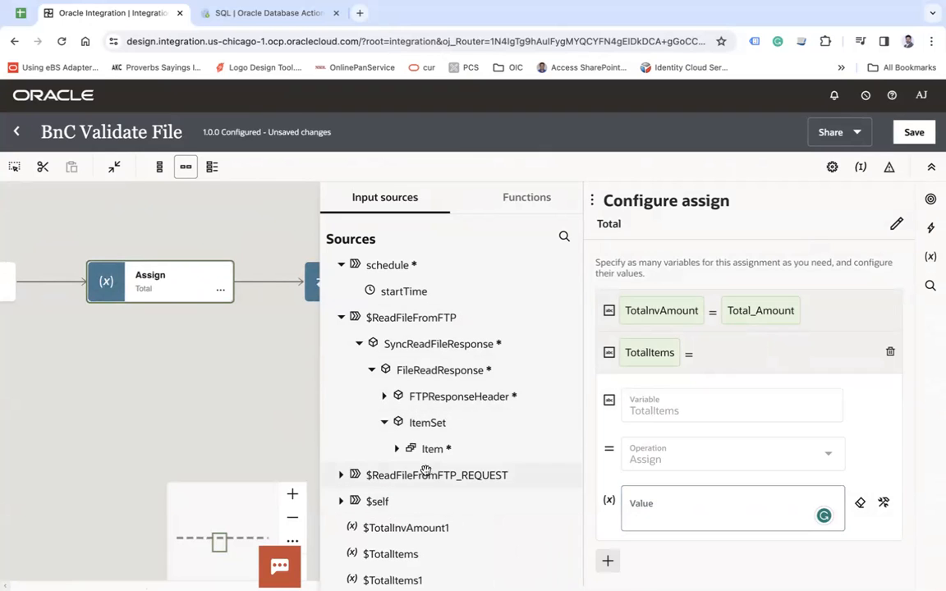
click(493, 444)
scroll(492, 443, down, 1)
drag(461, 460, 706, 510)
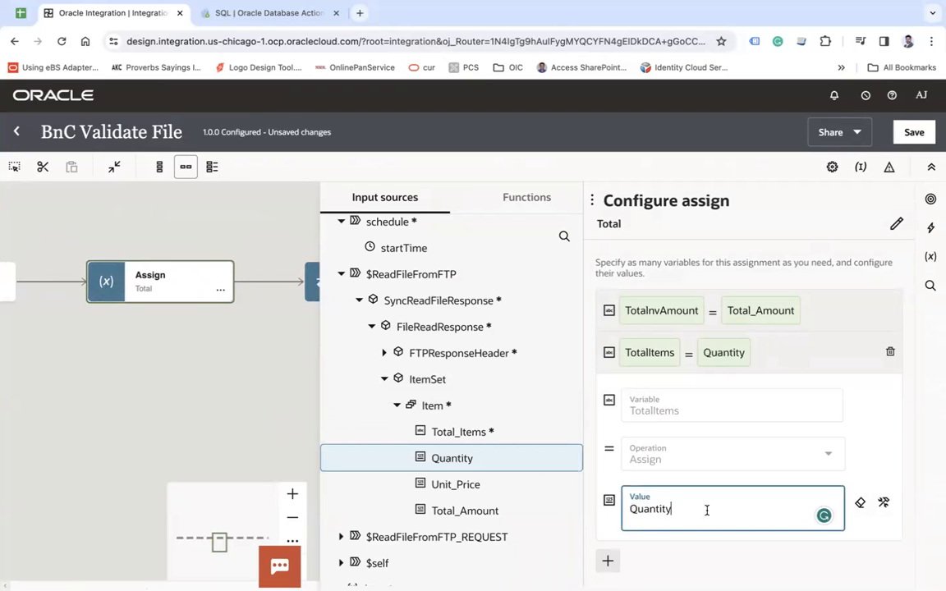
Step: Switch the TotalItems value to developer view and index its Item element as ns15:Item[1]
click(883, 506)
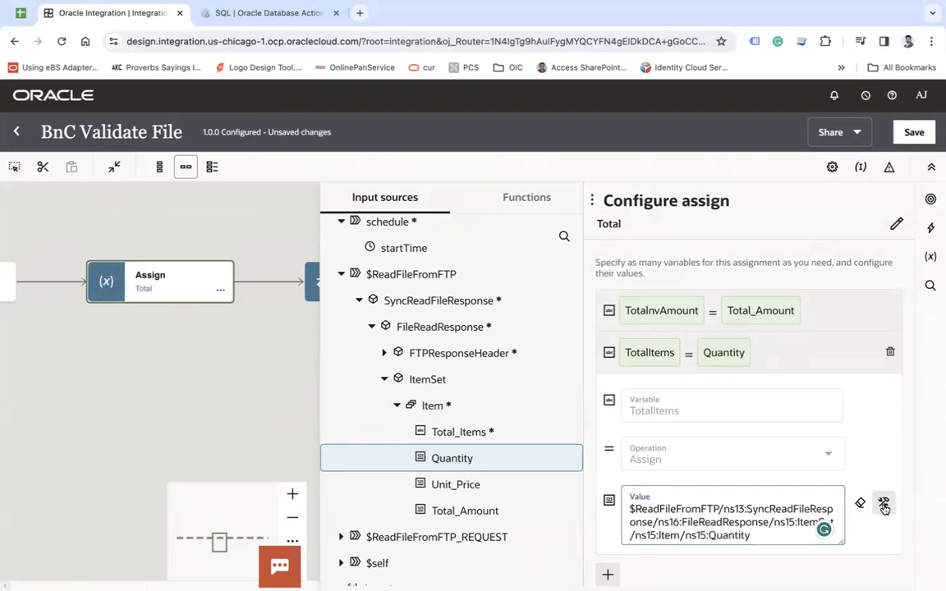
click(680, 532)
text([1]/ns)
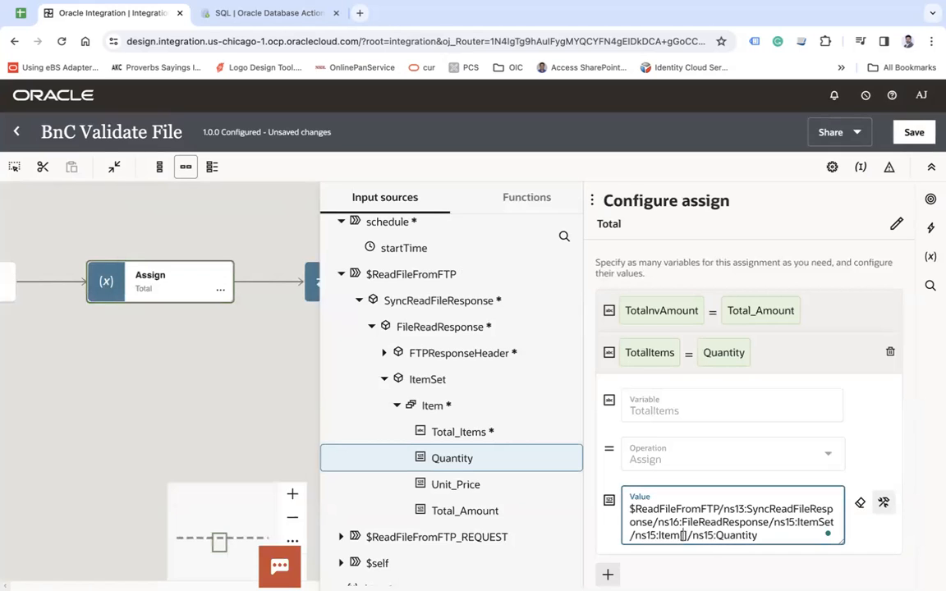
text(1)
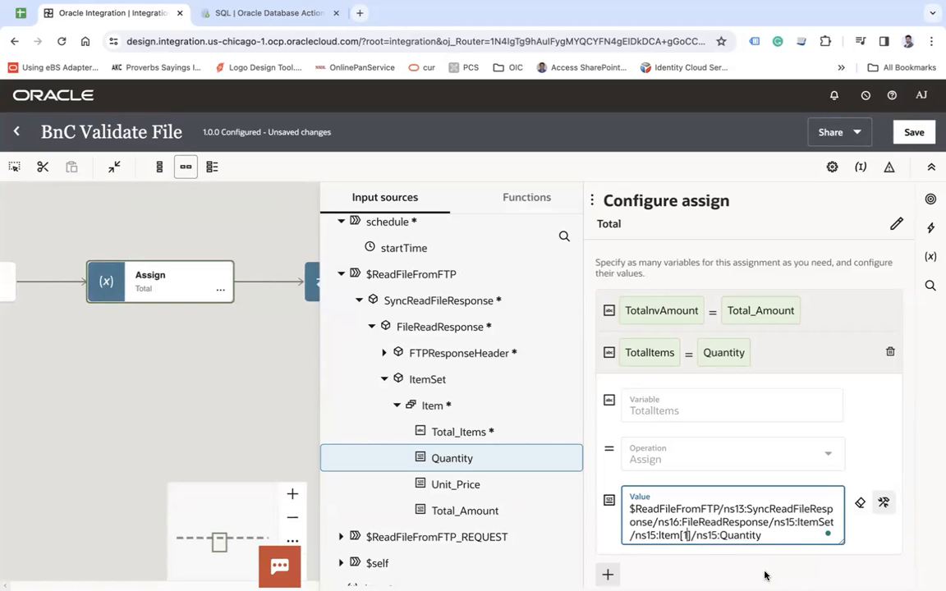
click(660, 475)
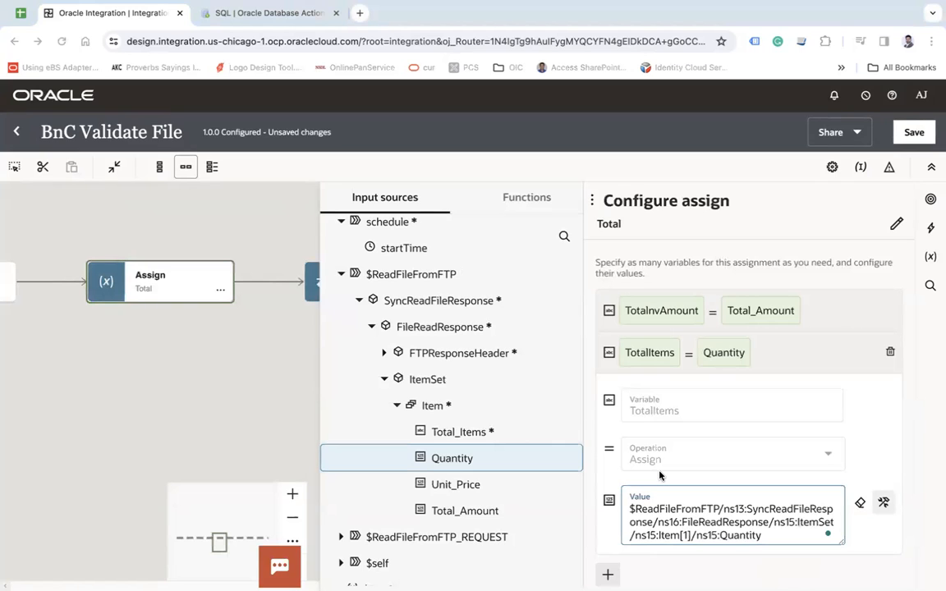
click(689, 567)
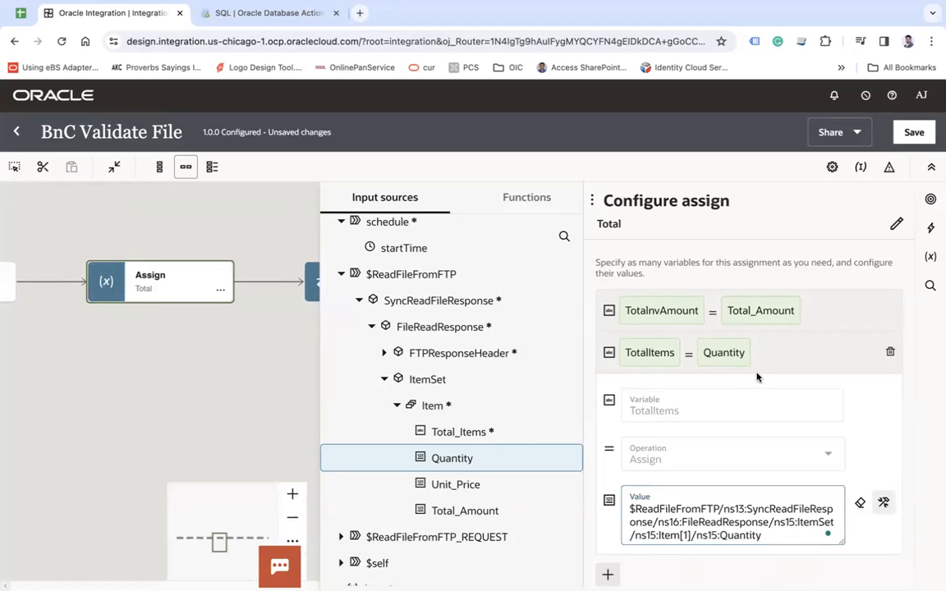
Step: Change the end of the TotaInvAmount expression to ns15:Item[1]/ns15:Total_Items and close the Total assign configuration
click(823, 316)
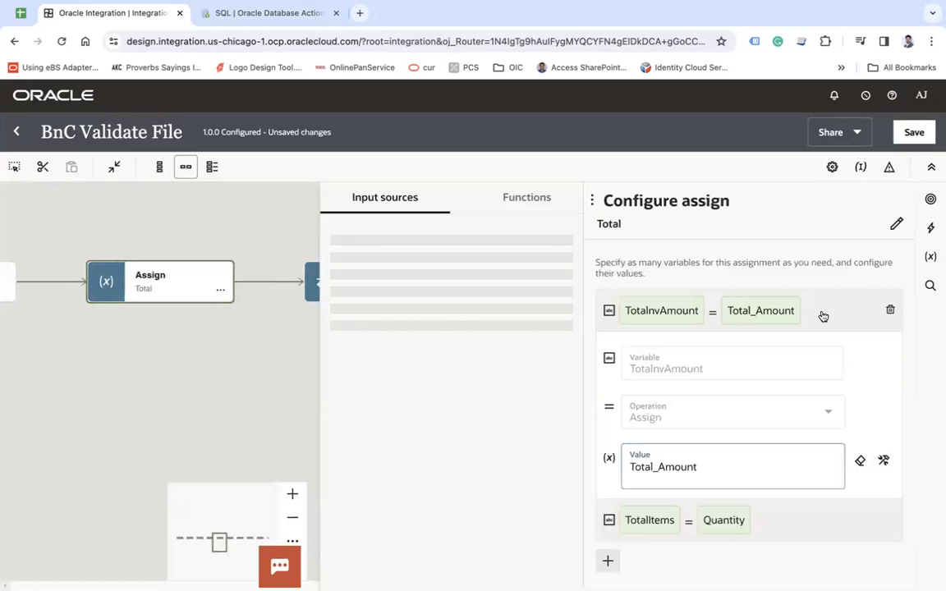
click(821, 320)
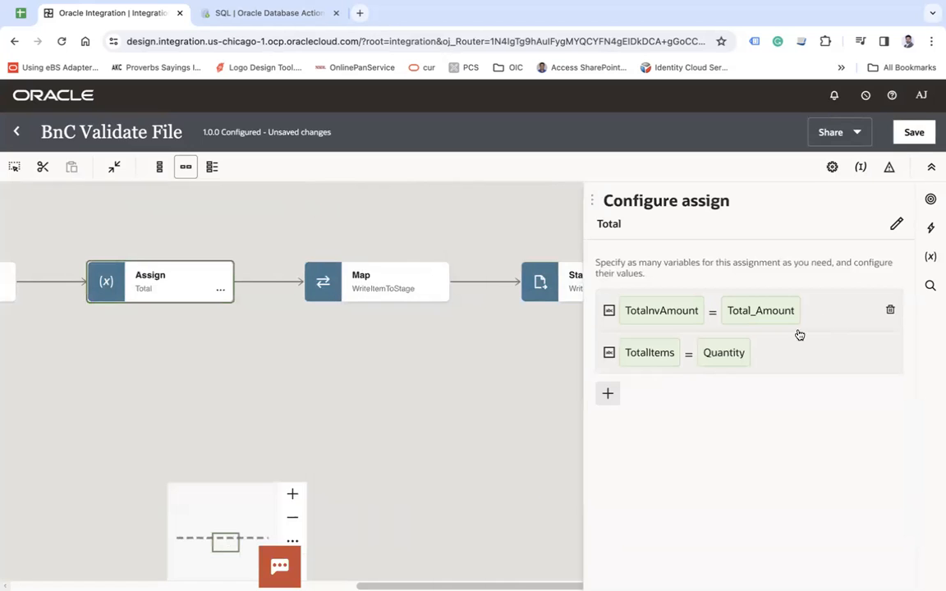
click(815, 319)
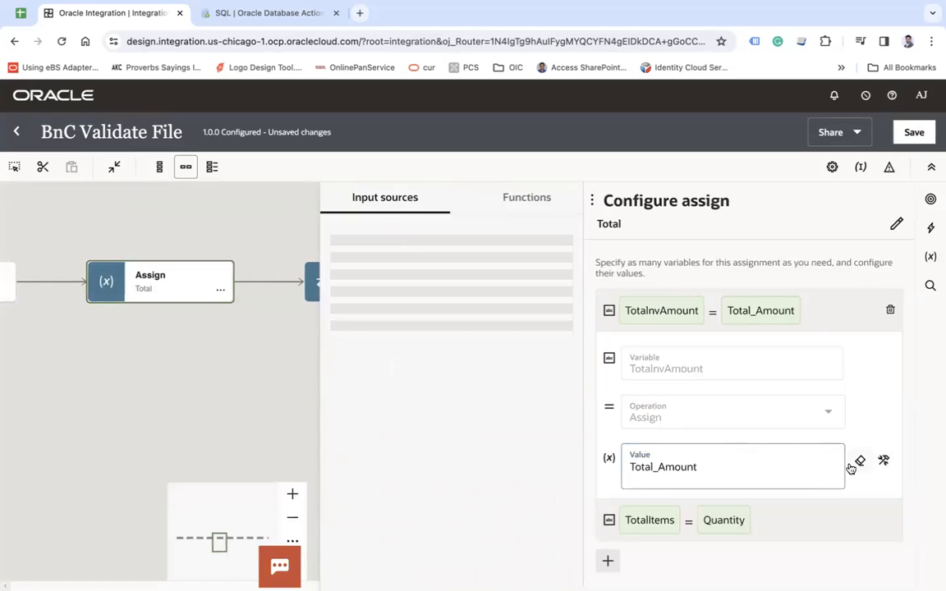
click(754, 462)
click(880, 459)
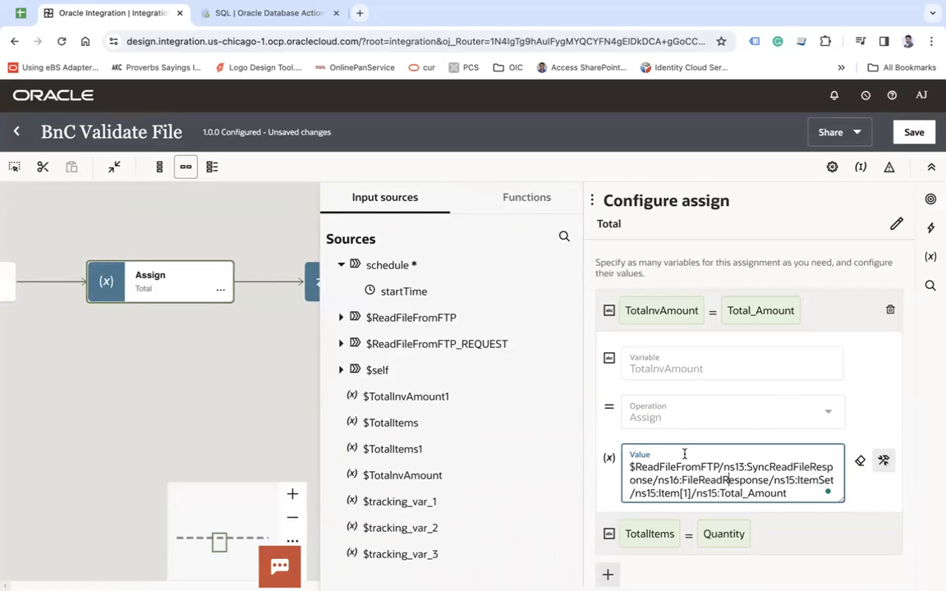
click(340, 316)
click(359, 344)
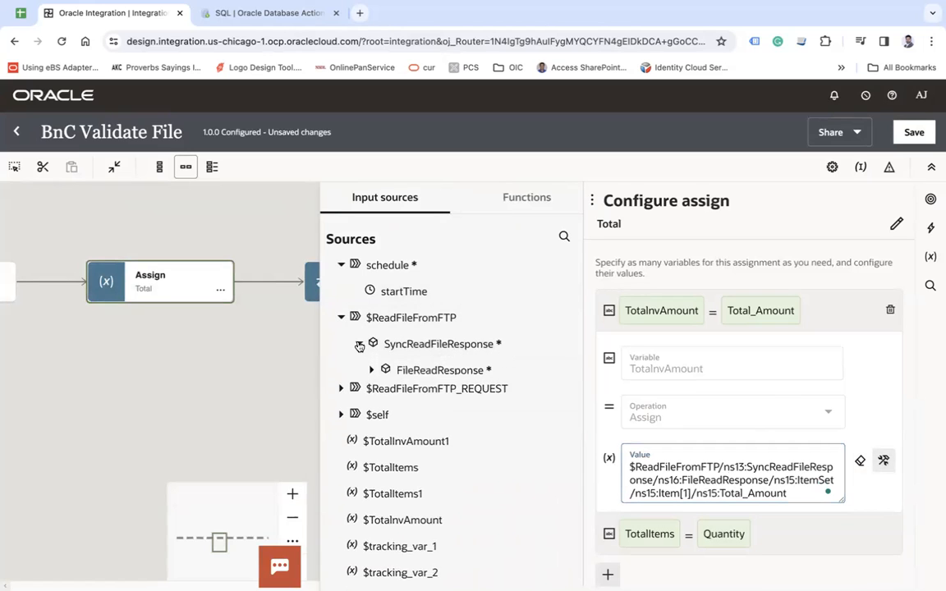
click(371, 371)
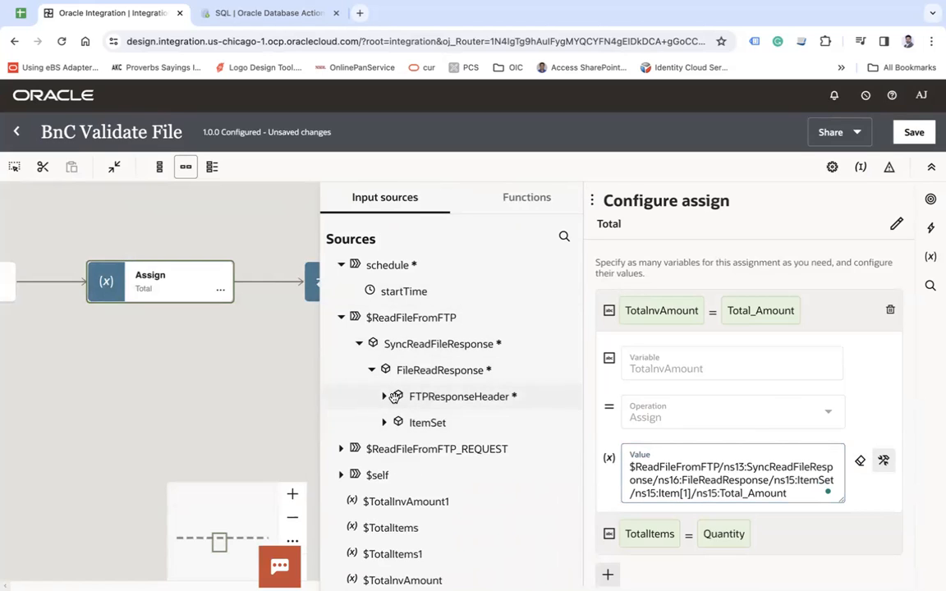
click(384, 424)
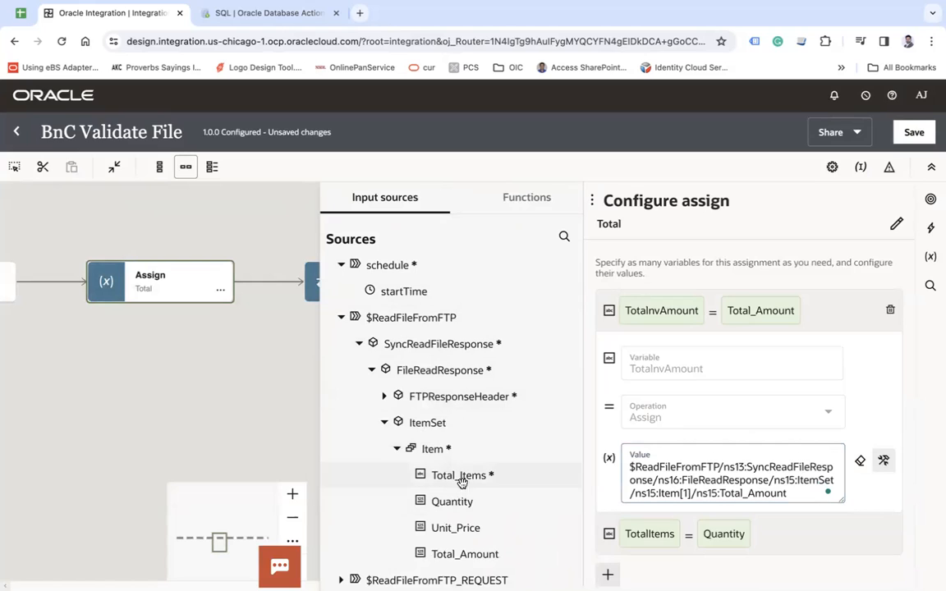
click(794, 494)
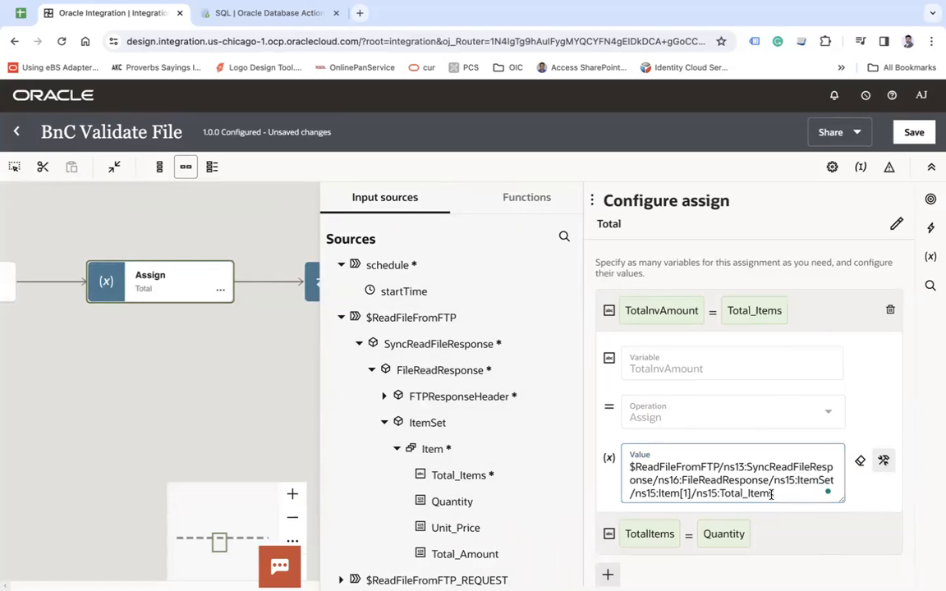
click(204, 388)
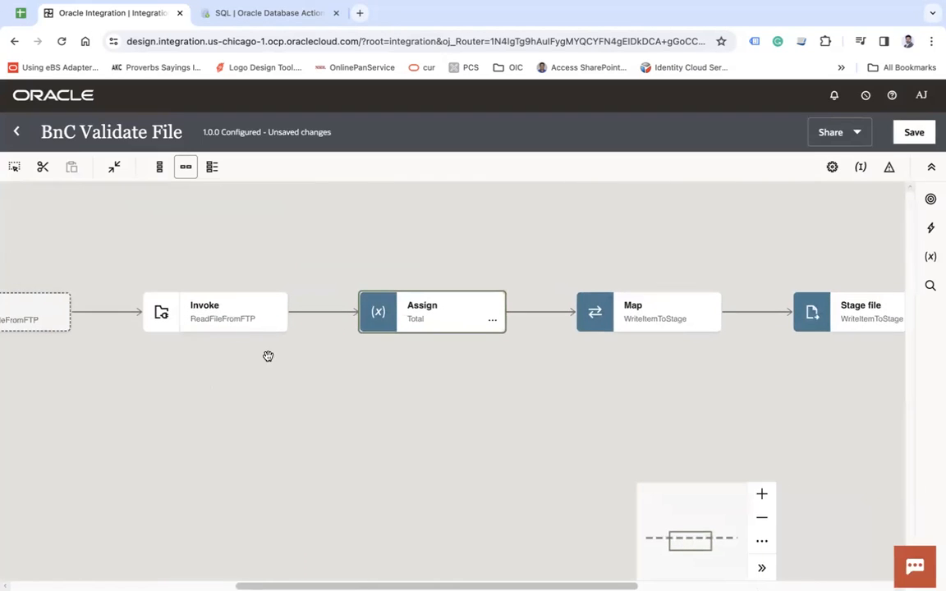
Step: Open the ReadFileFromFTP invoke configuration and examine the column names in its file contents definition
click(259, 312)
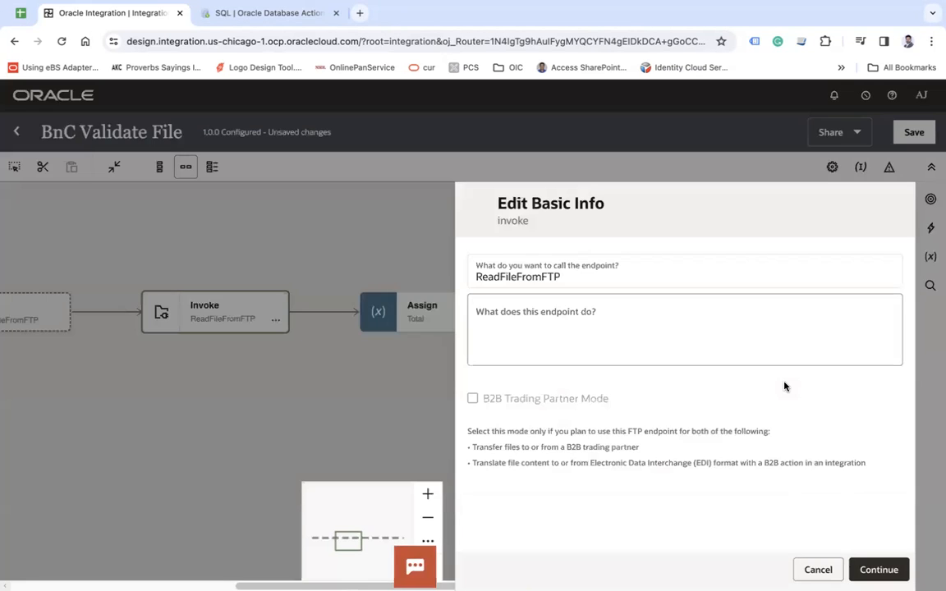
click(871, 568)
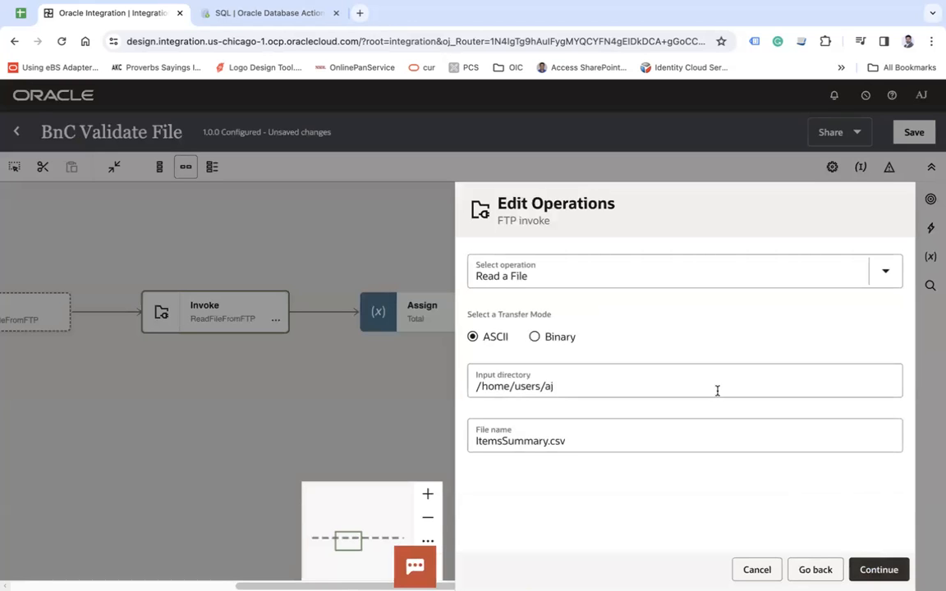
click(877, 569)
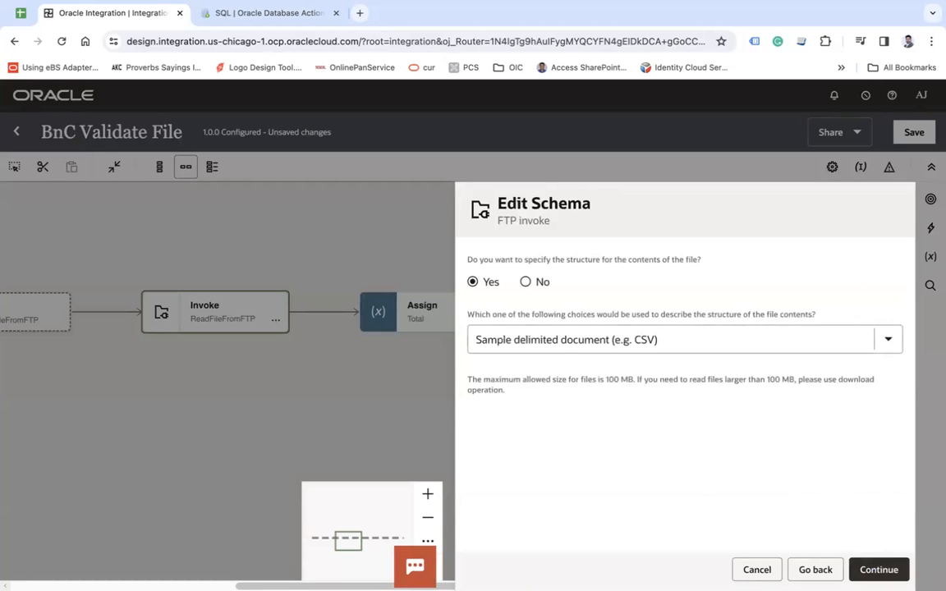
click(891, 570)
scroll(635, 379, down, 5)
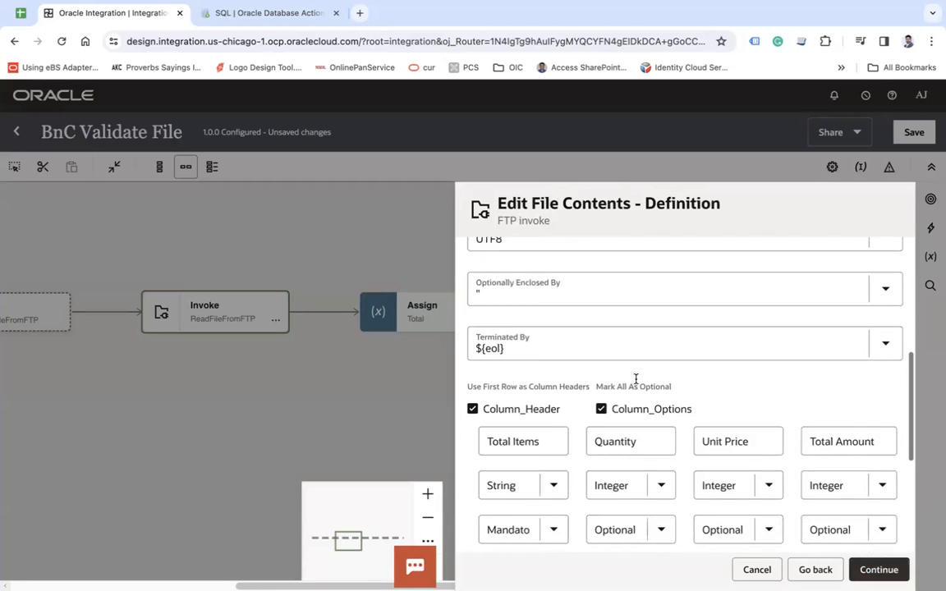
scroll(635, 379, down, 1)
click(509, 414)
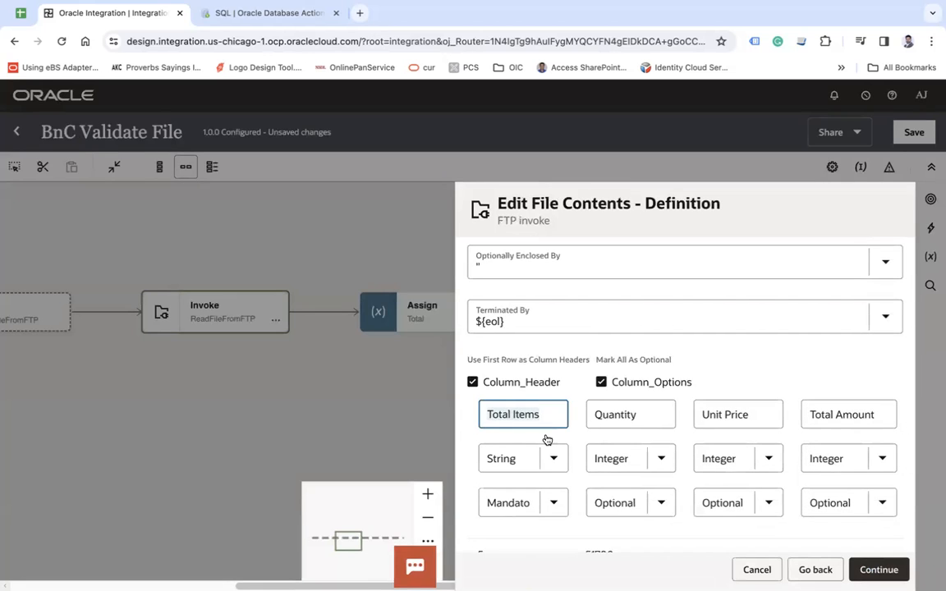
Step: Compare the total cells of the ItemsSummary sheet in Excel with the ReadFileFromFTP column definitions, and discard the invoke configuration
key(super+Tab)
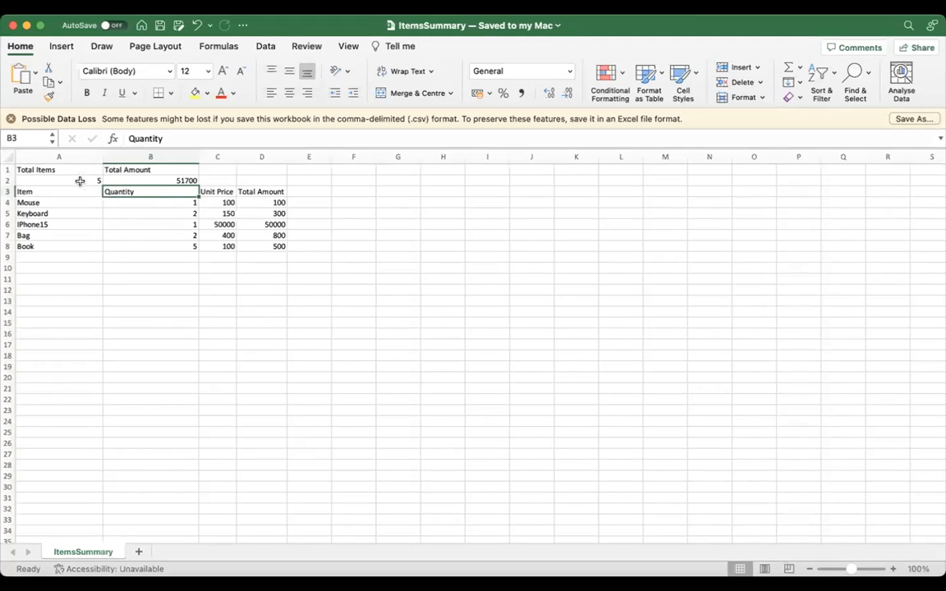
click(81, 179)
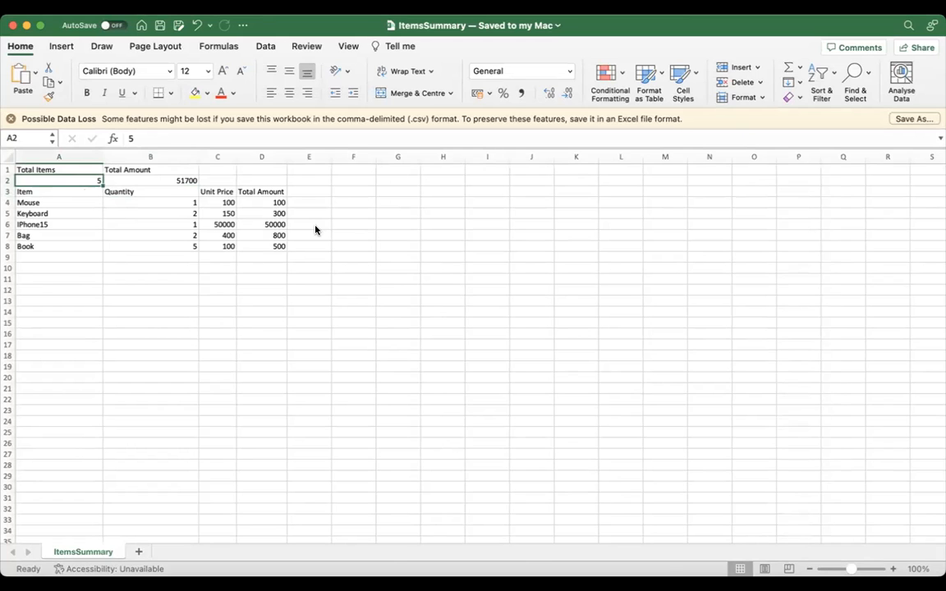
key(super+Tab)
double_click(647, 415)
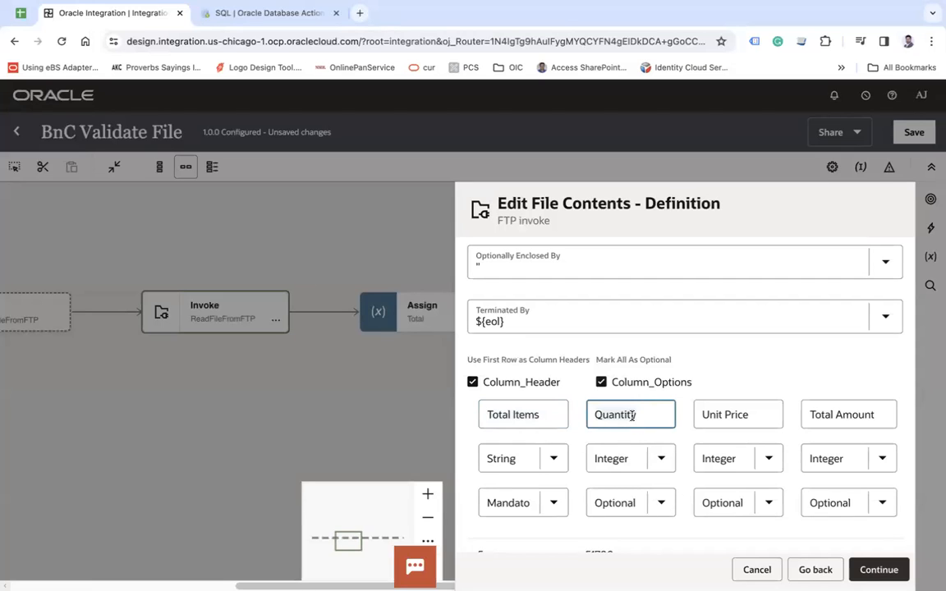
key(super+Tab)
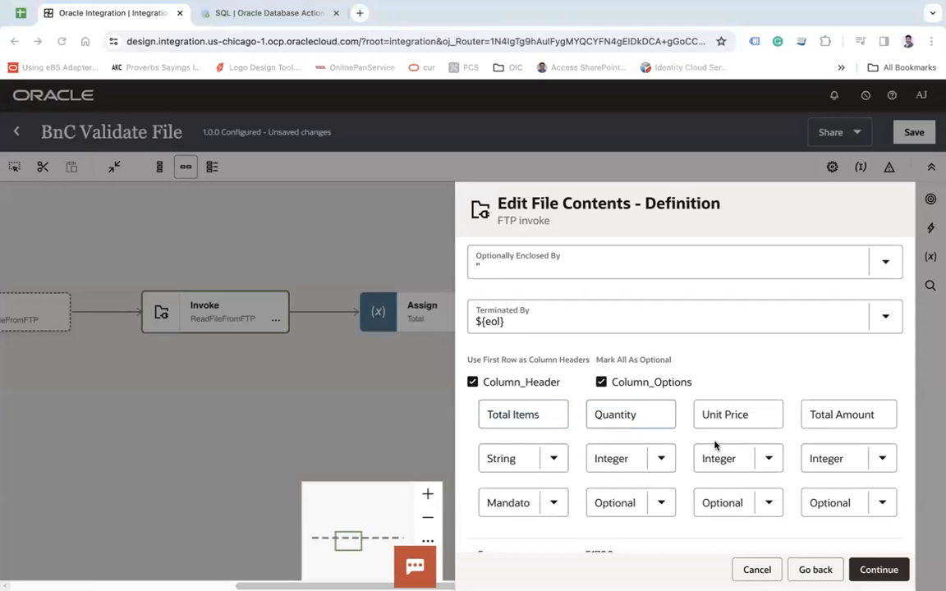
key(super+Tab)
click(756, 570)
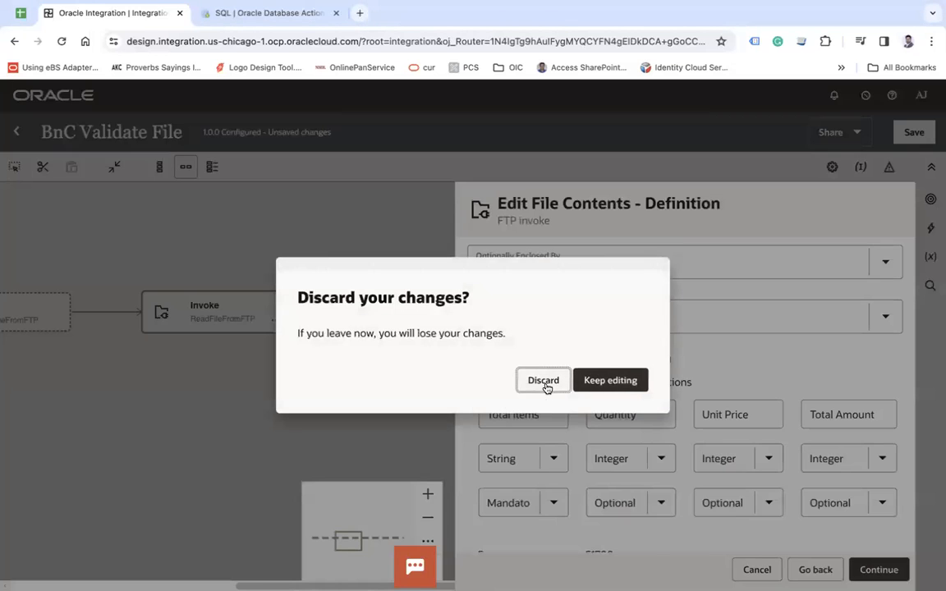
click(544, 381)
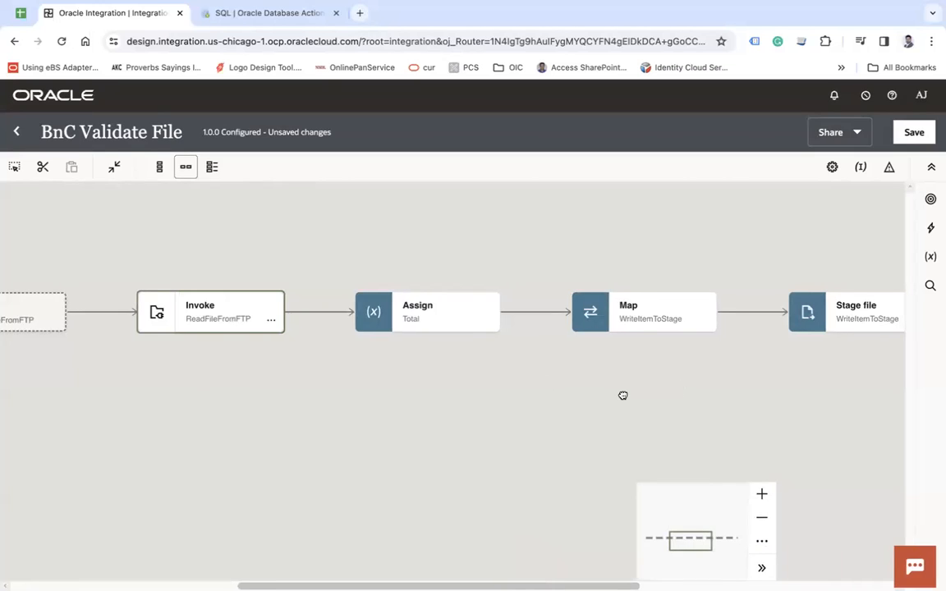
Step: In the Total assign action, change the last element of the TotaInvAmount expression to Quantity in developer view
click(407, 320)
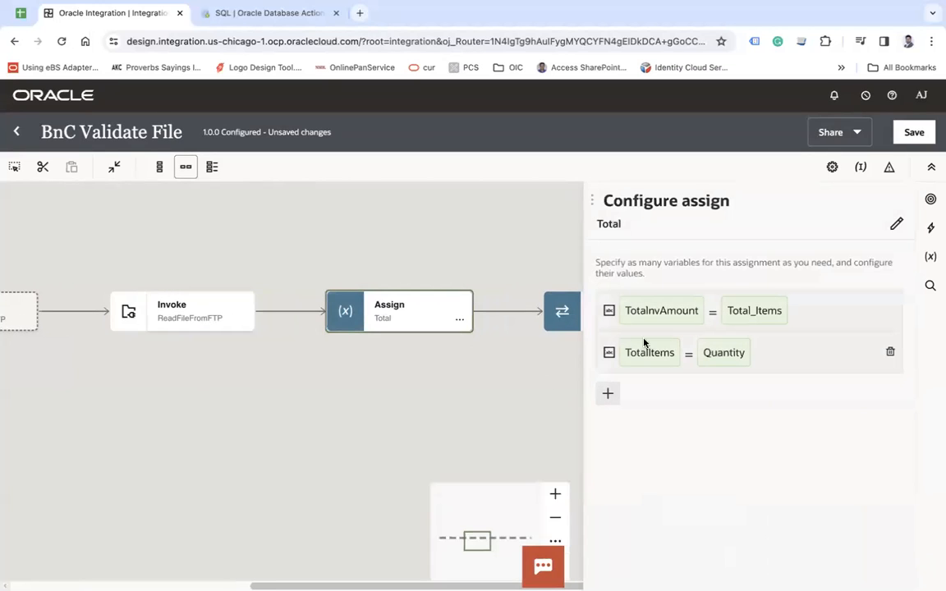
click(807, 365)
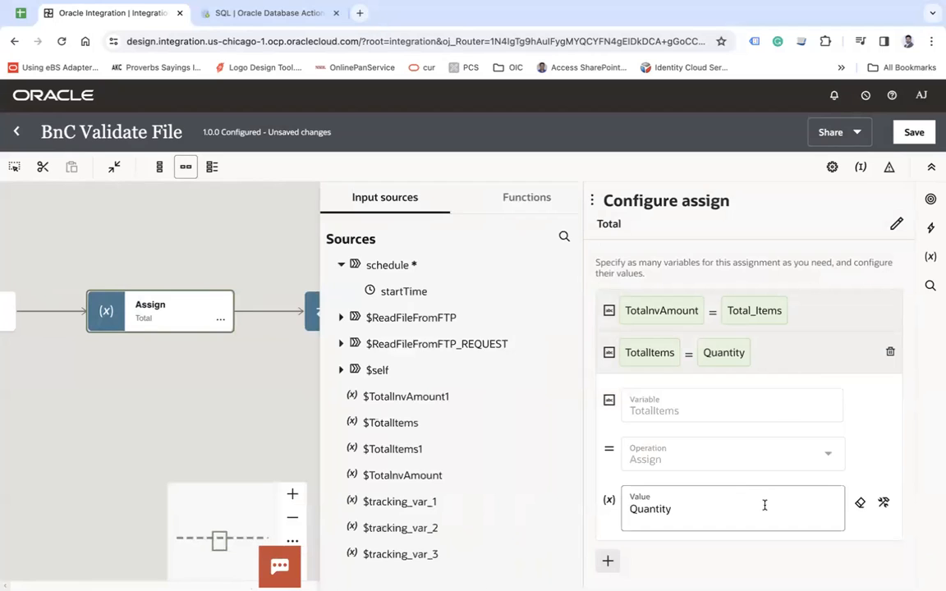
click(816, 316)
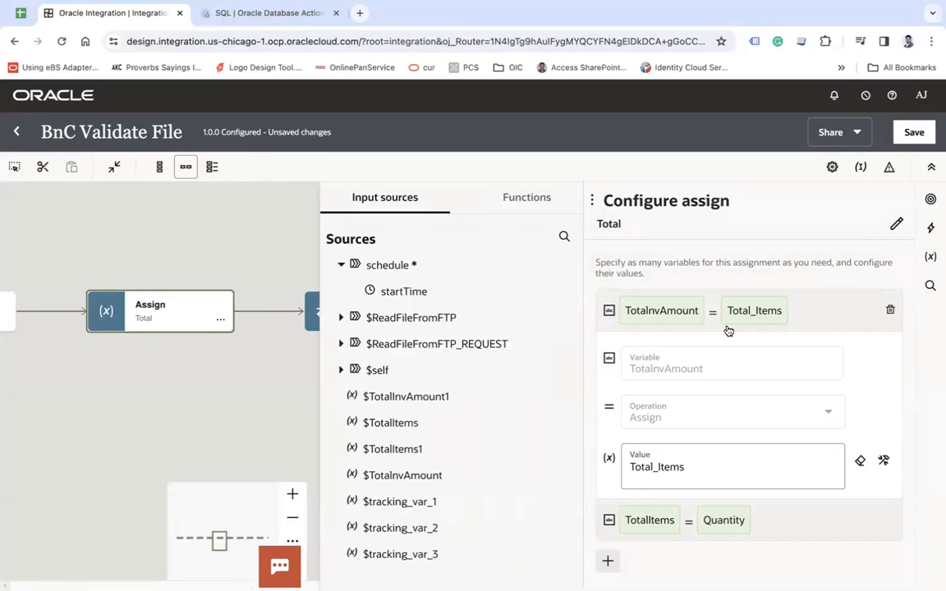
click(780, 469)
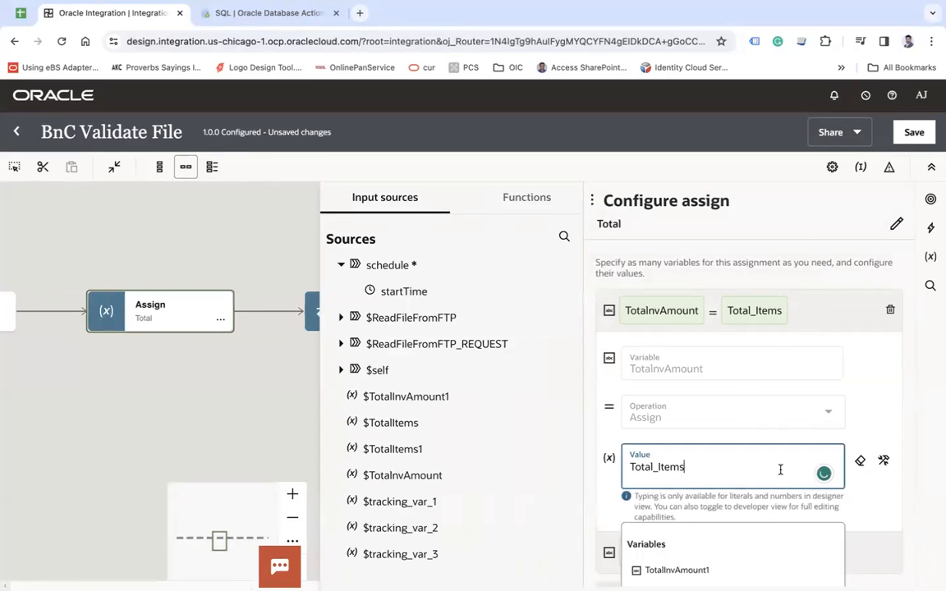
click(883, 460)
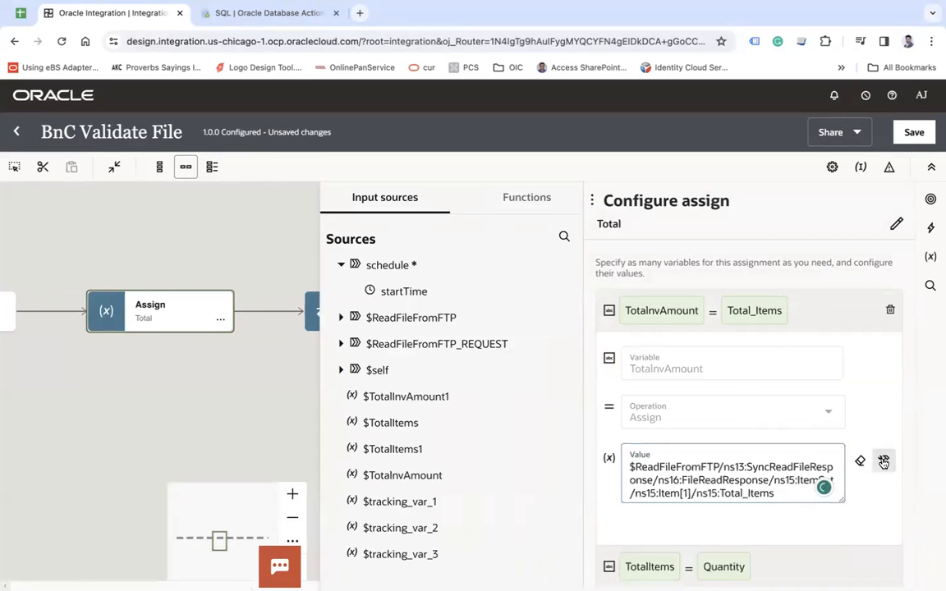
click(752, 493)
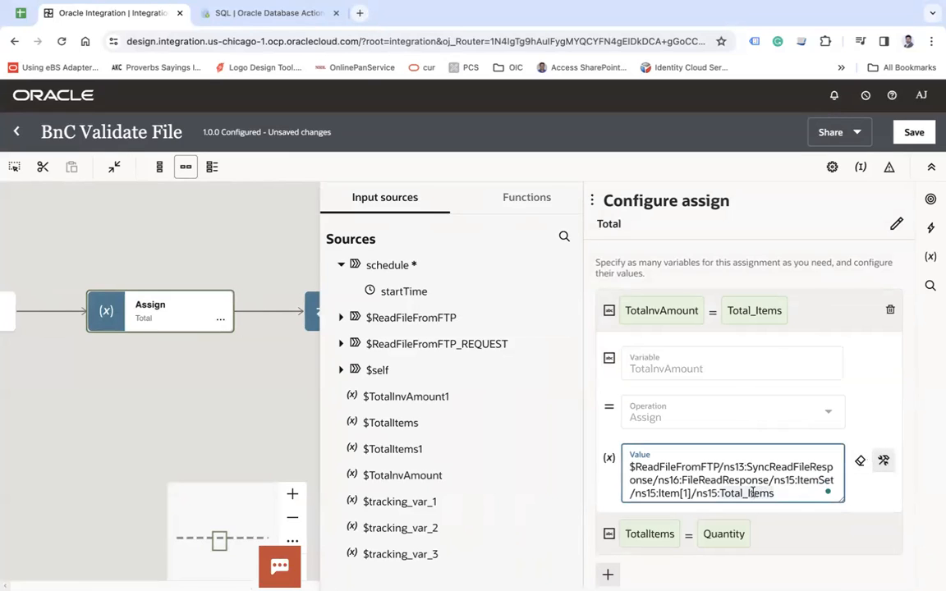
double_click(752, 493)
text(Quantity)
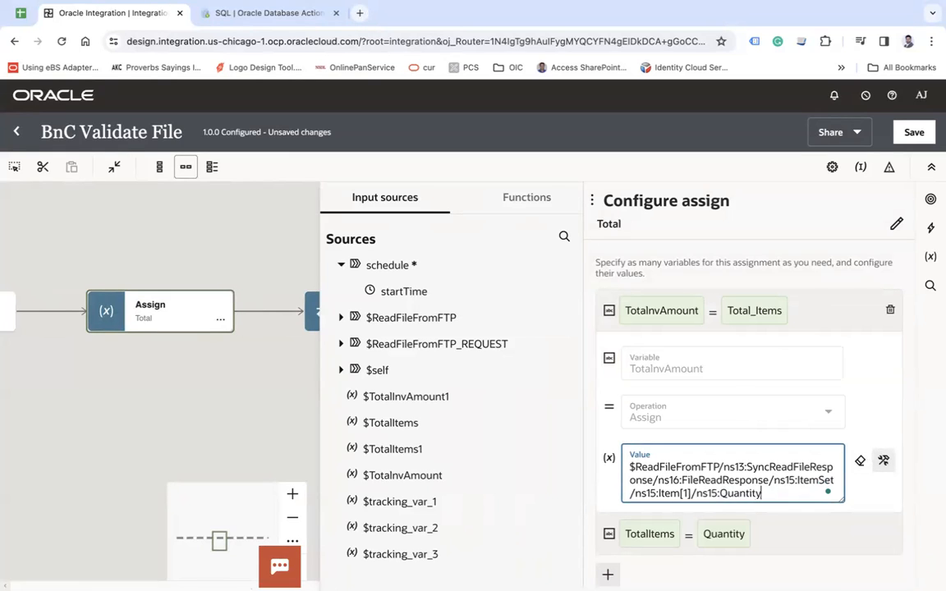
Step: Change the last element of the TotalItems expression to Total_Items in developer view
click(781, 535)
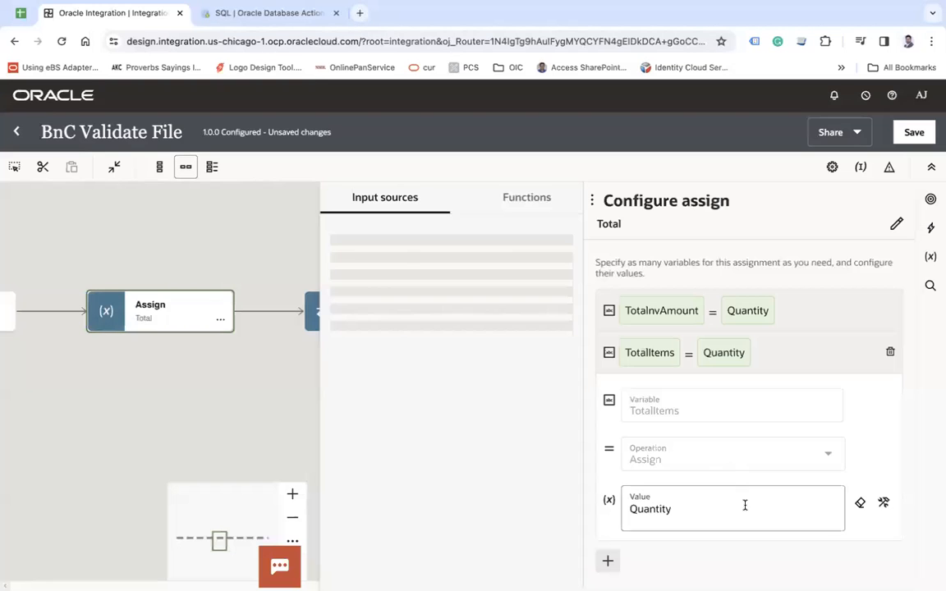
click(883, 504)
double_click(742, 535)
text(Total_Items)
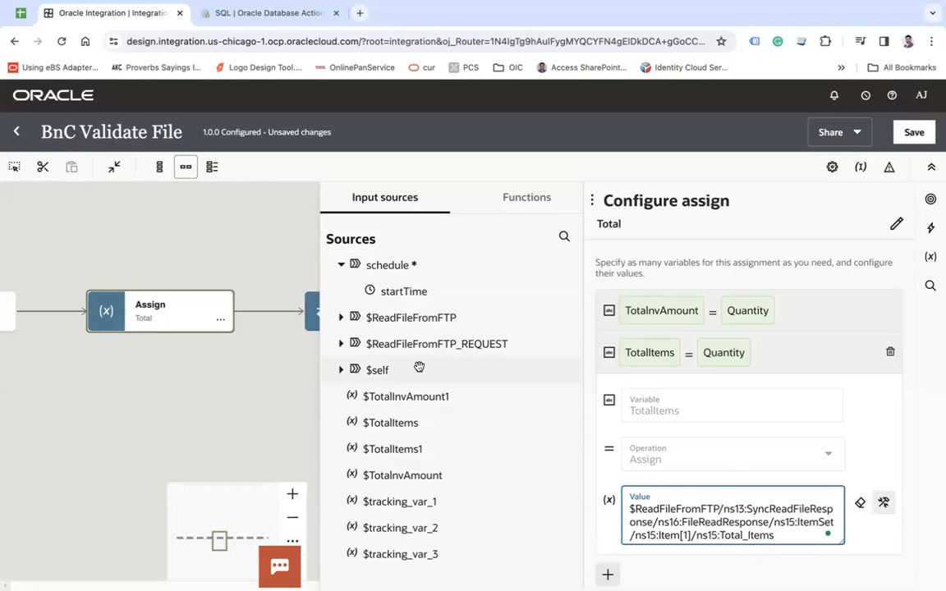
click(695, 572)
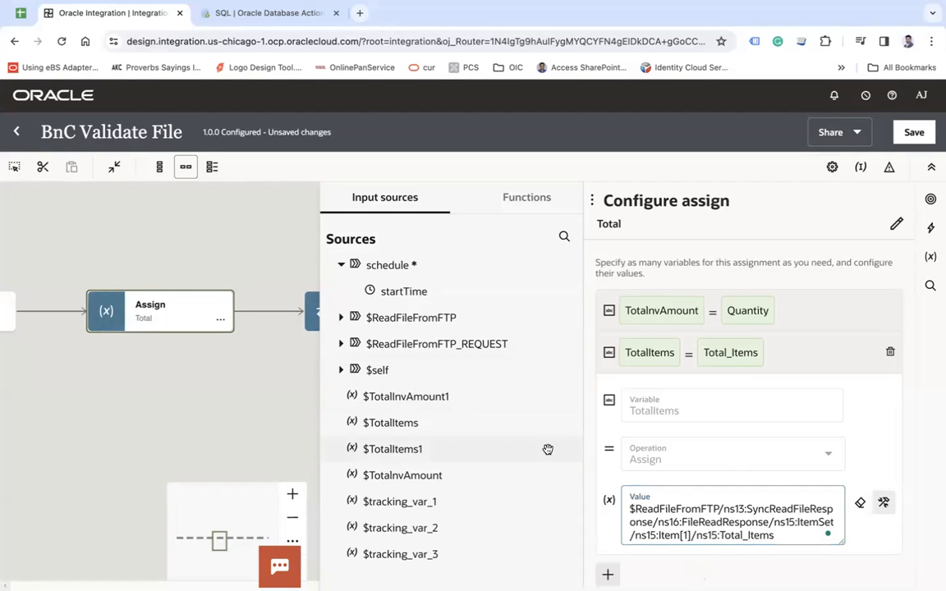
Step: Check the TotalItems and TotaInvAmount expressions against the Item elements of the ReadFileFromFTP response, and close the Total assign configuration
click(341, 317)
click(359, 344)
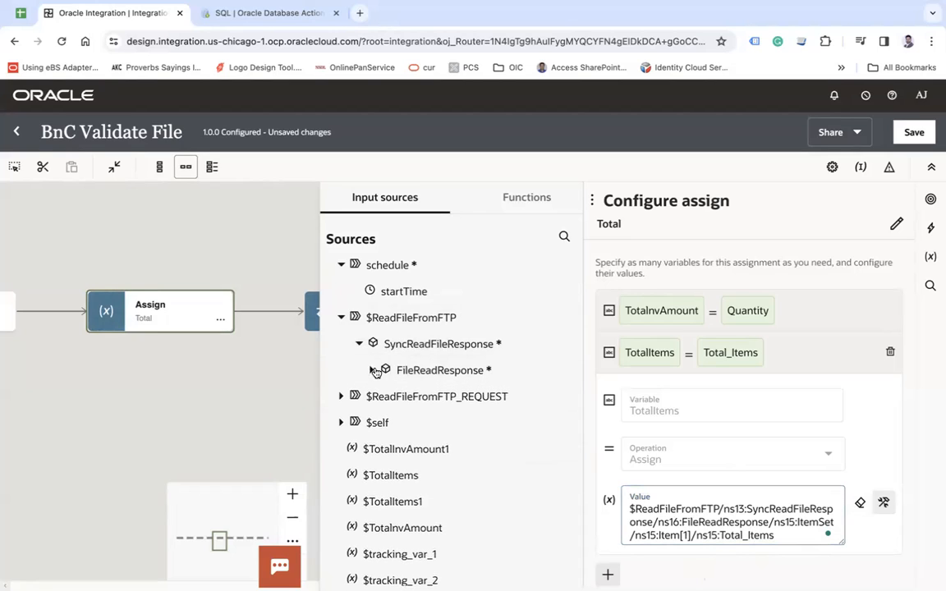
click(372, 371)
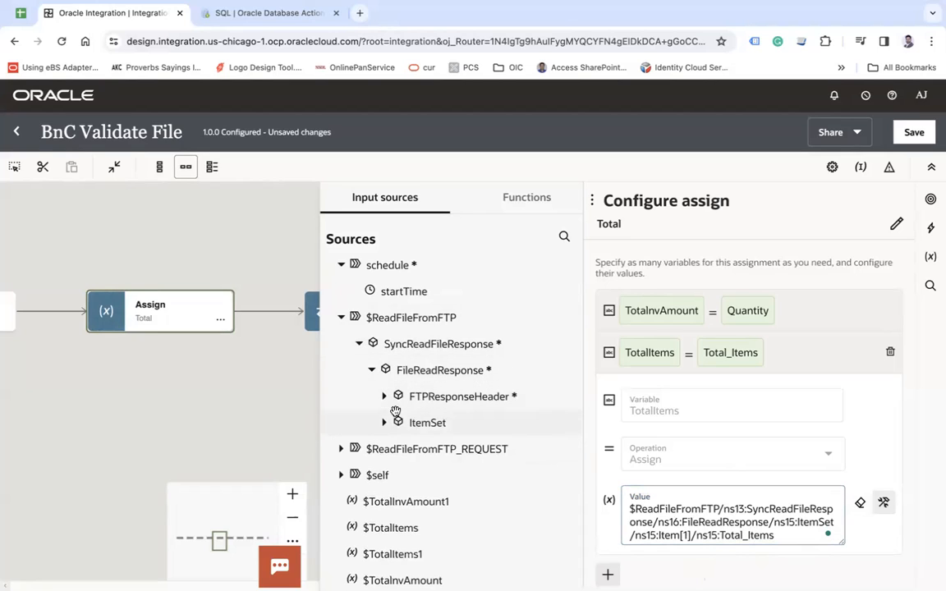
click(384, 422)
click(396, 450)
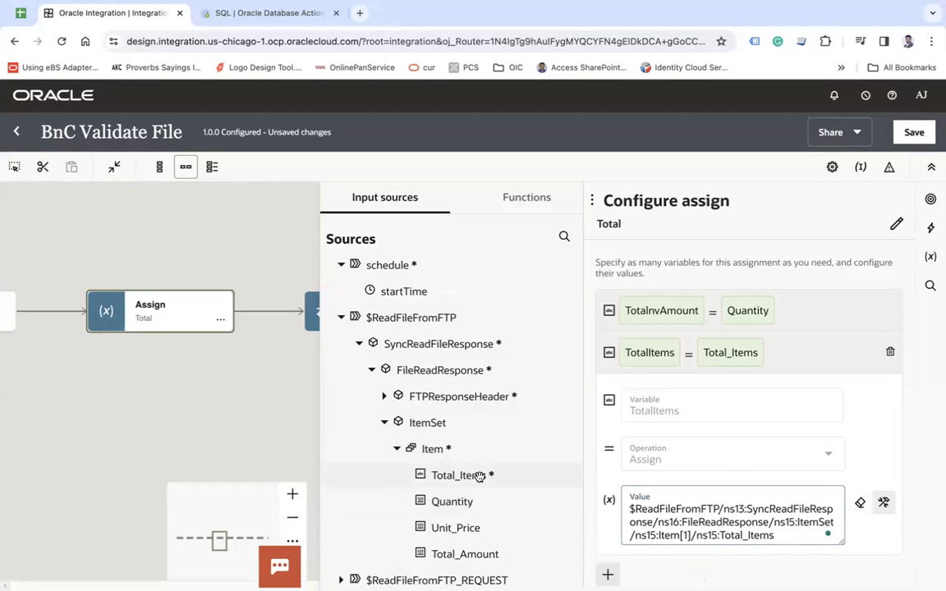
click(752, 535)
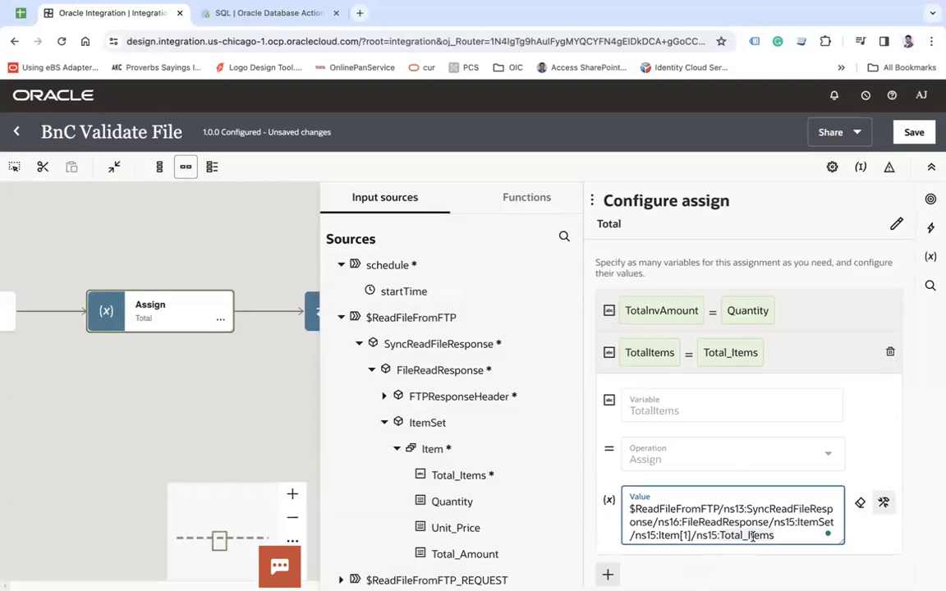
key(super+Tab)
click(760, 535)
click(792, 313)
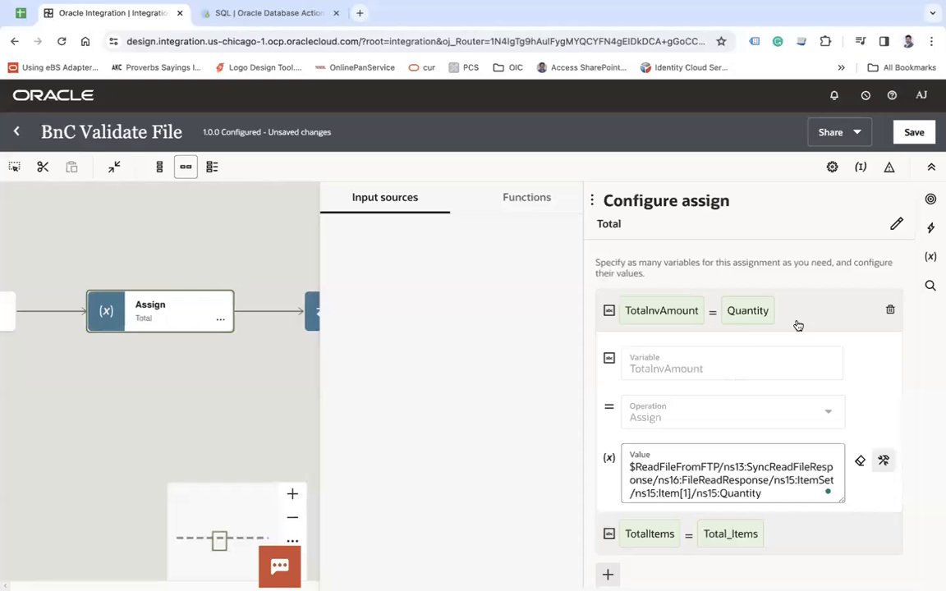
click(821, 319)
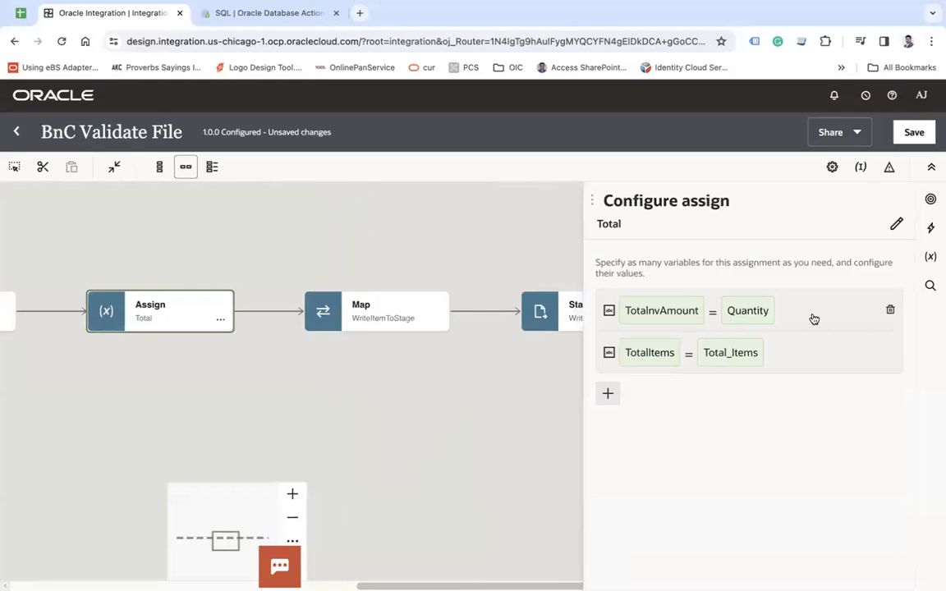
click(813, 319)
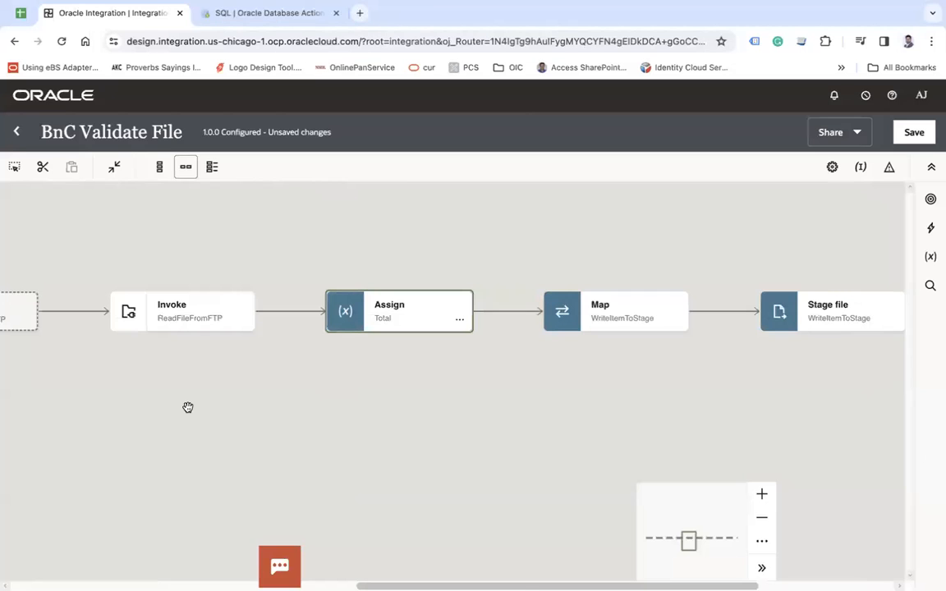
Step: Save BnC Validate File, activate it with Debug tracing from the integrations list, and refresh its status
click(922, 136)
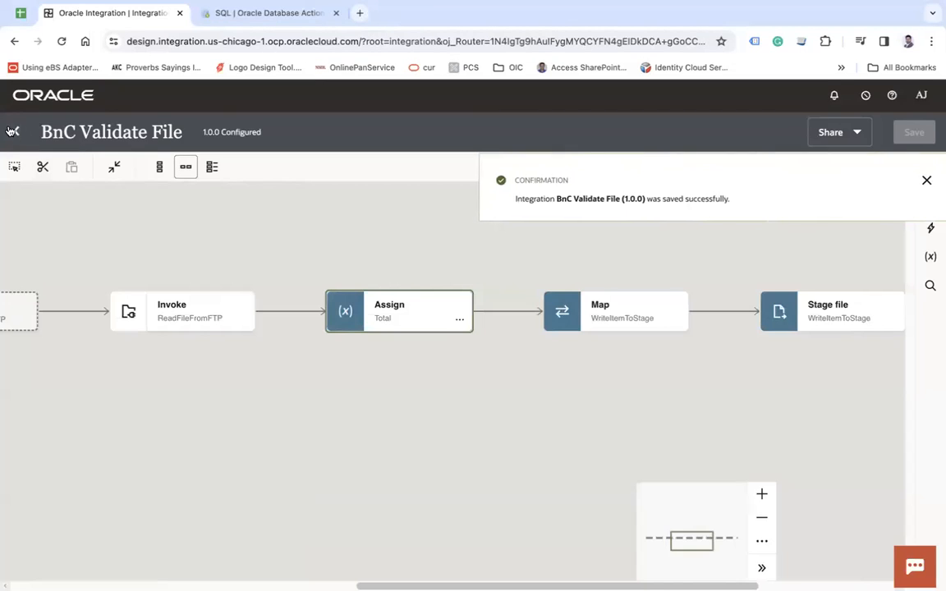
click(17, 132)
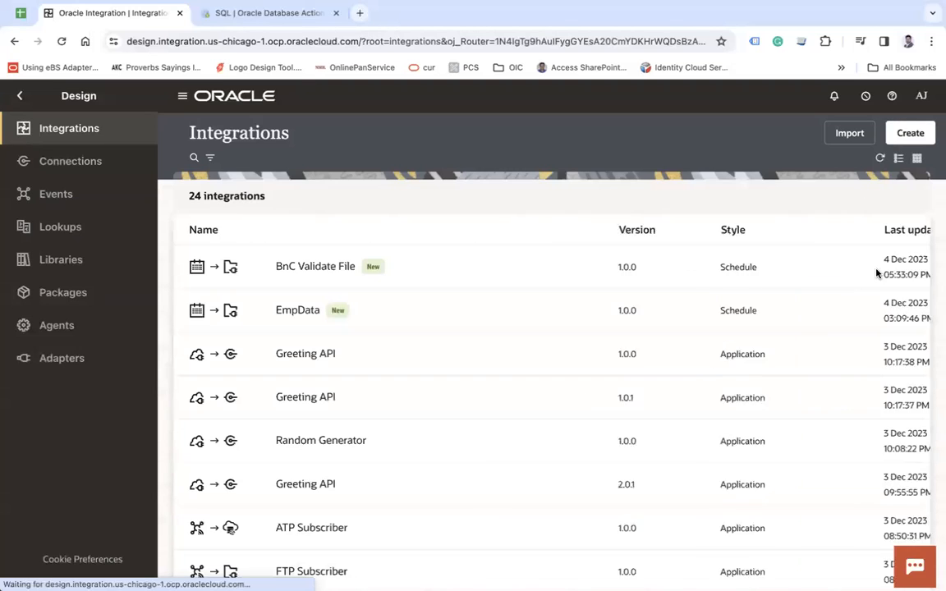
click(834, 267)
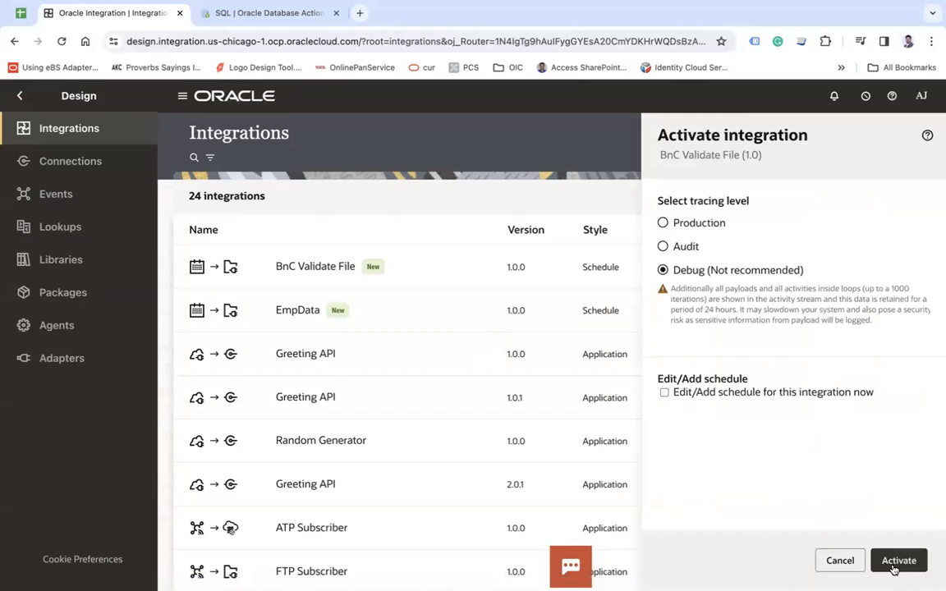
click(897, 559)
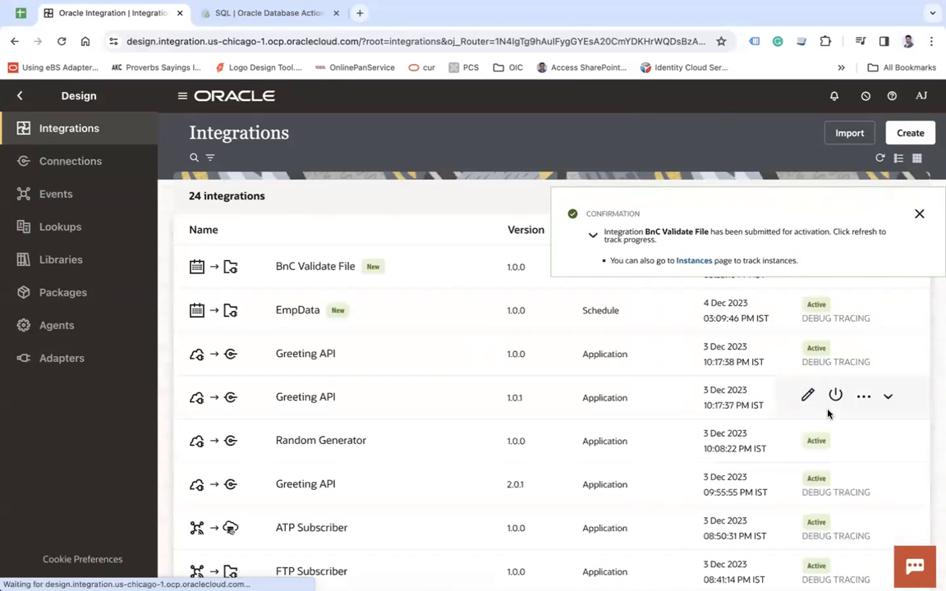
click(918, 213)
click(879, 161)
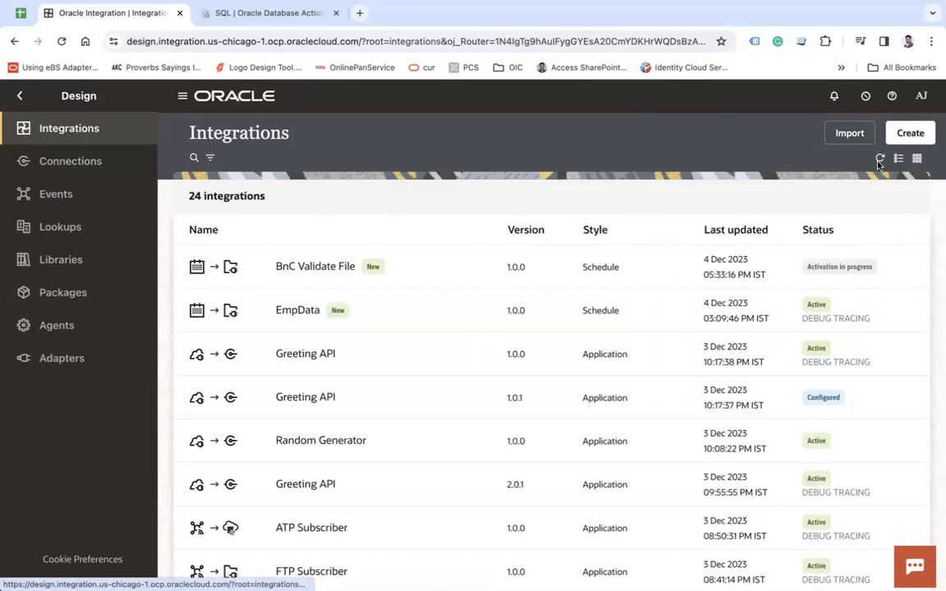
Step: Run the BnC Validate File integration as an ad hoc request
click(864, 271)
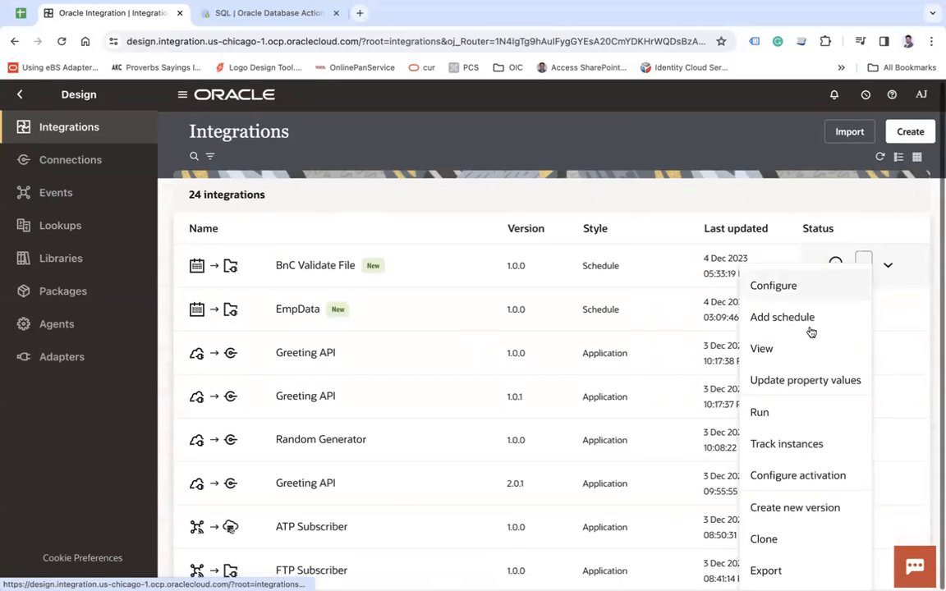
click(762, 410)
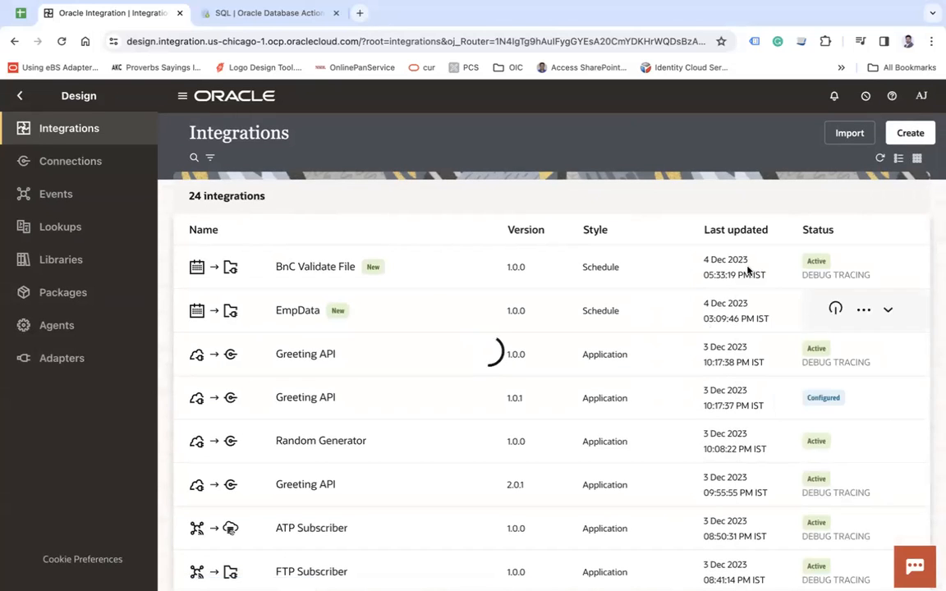
click(874, 143)
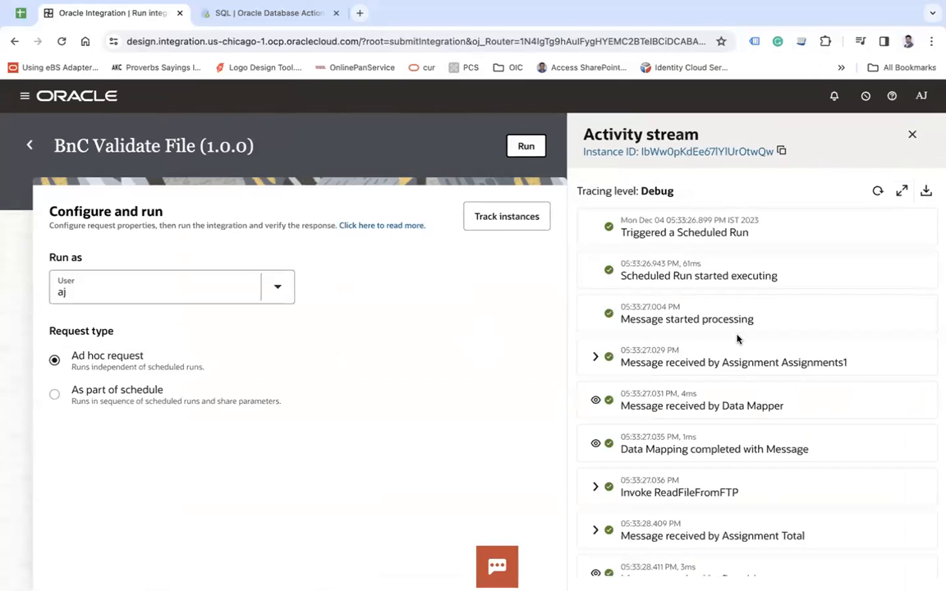
Step: In the activity stream, examine the TotaInvAmount and TotalItems values assigned by the Total assignment
scroll(736, 338, down, 1)
scroll(704, 382, down, 3)
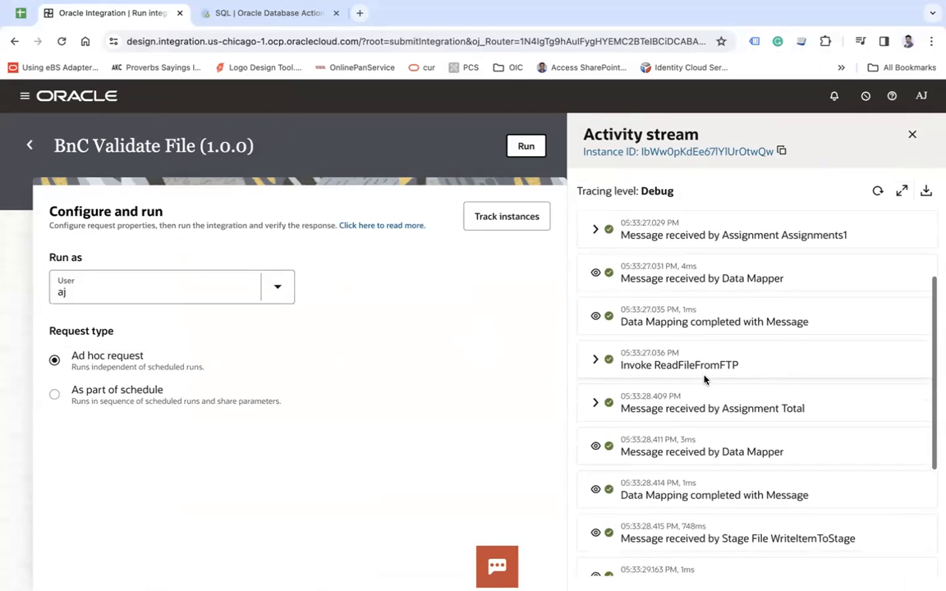
click(593, 403)
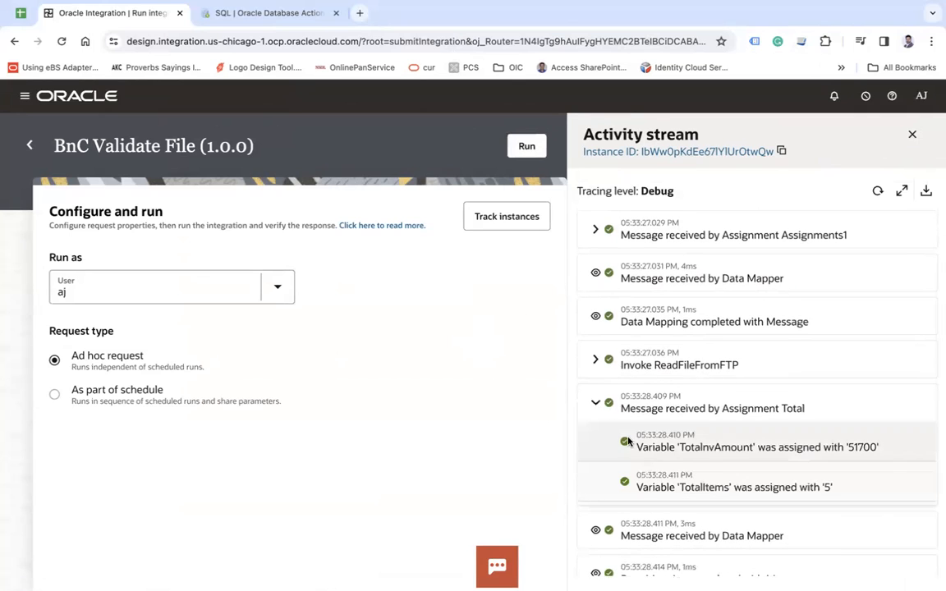
click(852, 449)
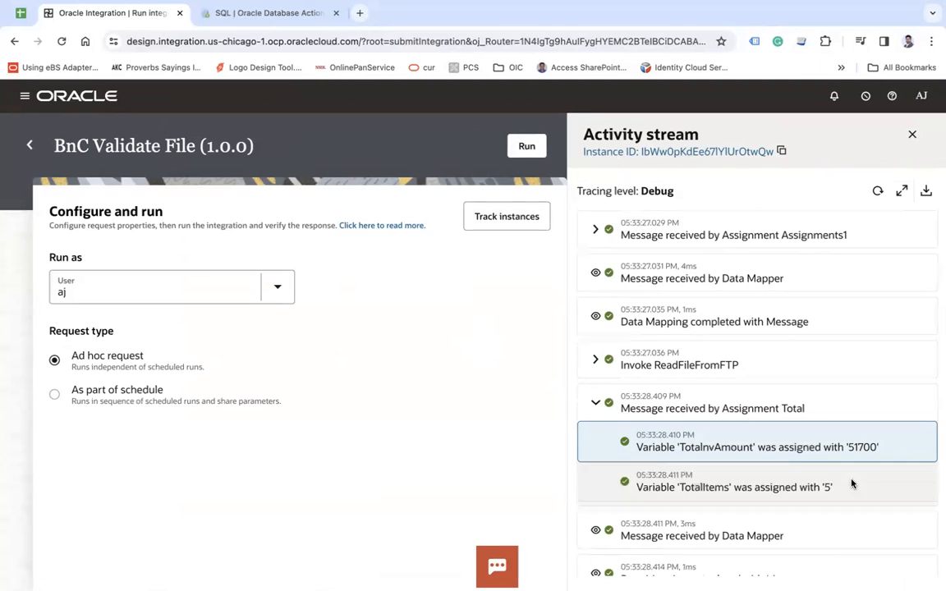
click(830, 489)
Step: Examine the TotalInvAmount1 and TotalItems1 values of the Final assignment and compare them with those of the Total assignment
scroll(829, 487, down, 4)
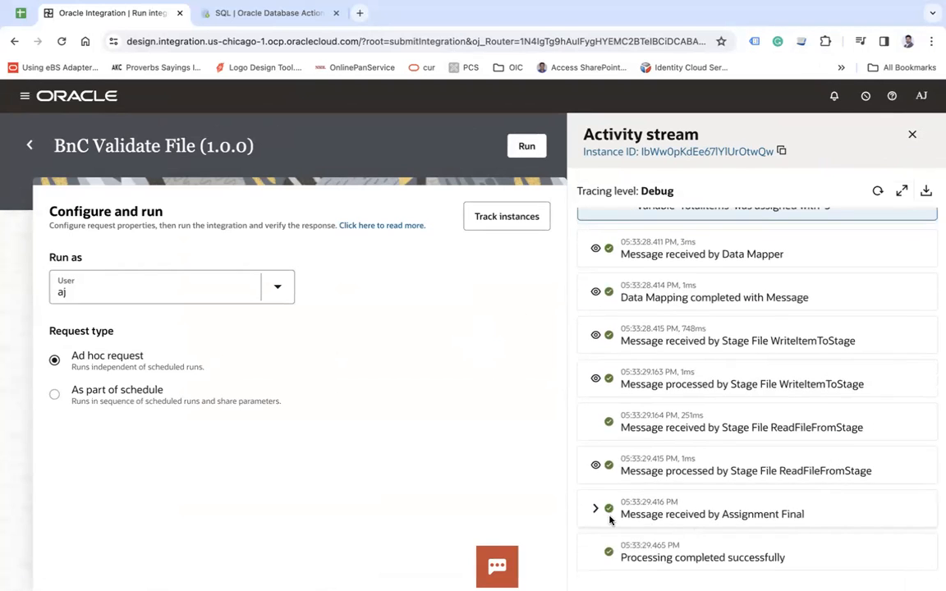
click(596, 509)
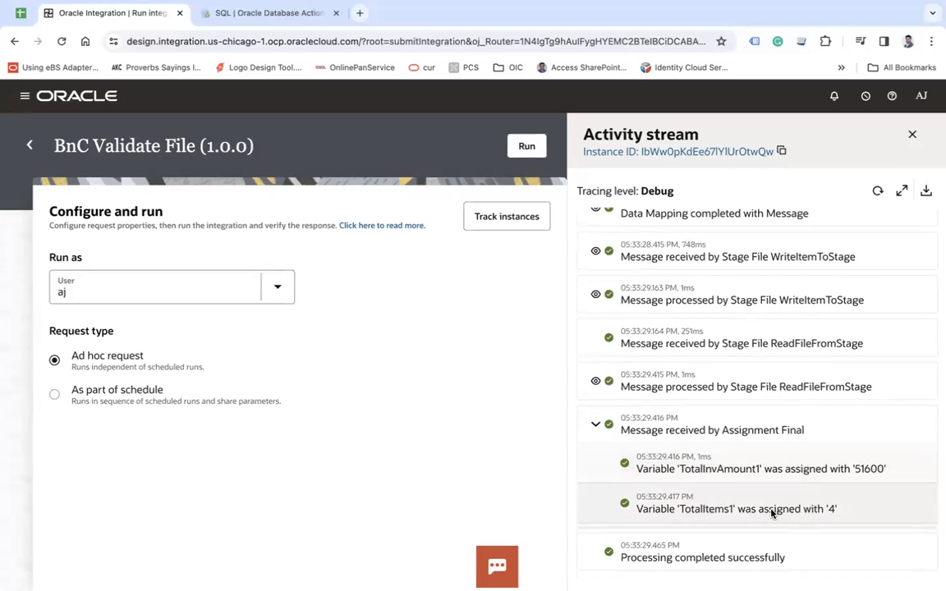
click(779, 515)
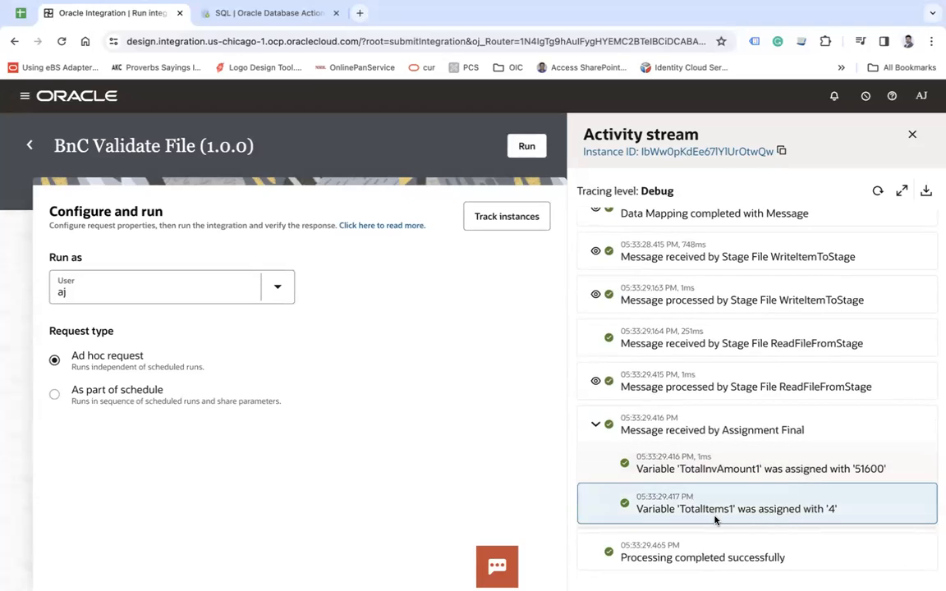
click(859, 474)
scroll(860, 473, up, 3)
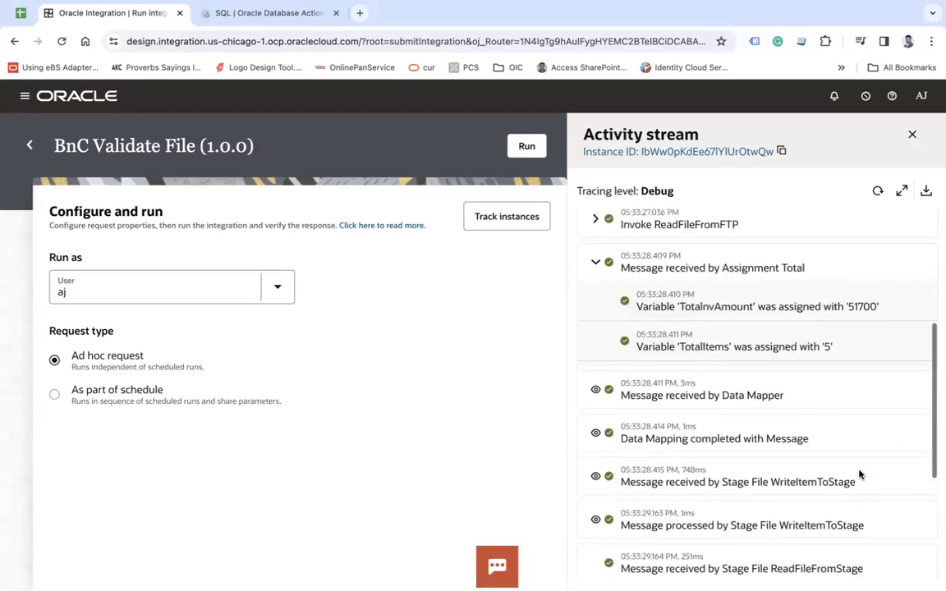
scroll(860, 473, down, 3)
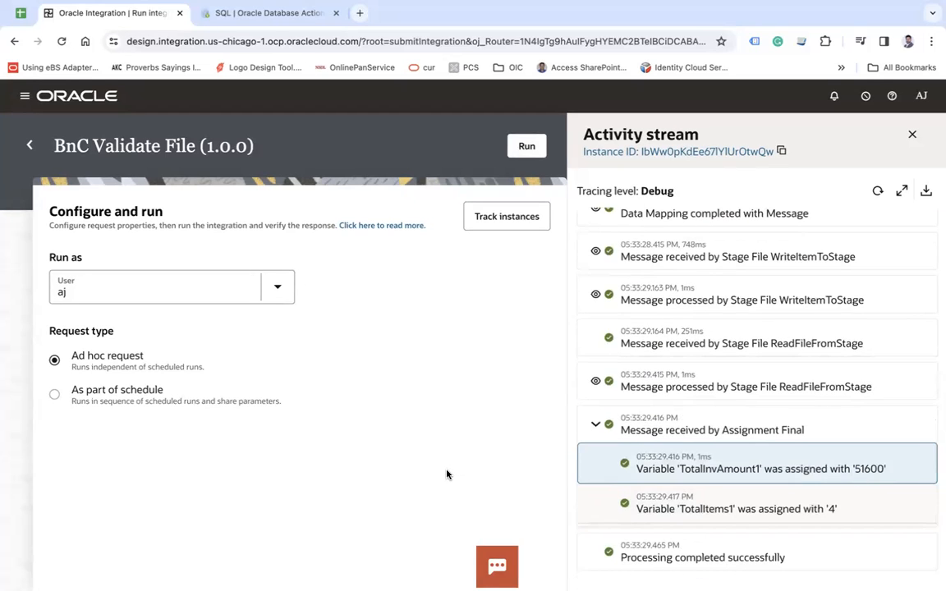
Step: Deactivate BnC Validate File from the integrations list and open it for editing
click(30, 144)
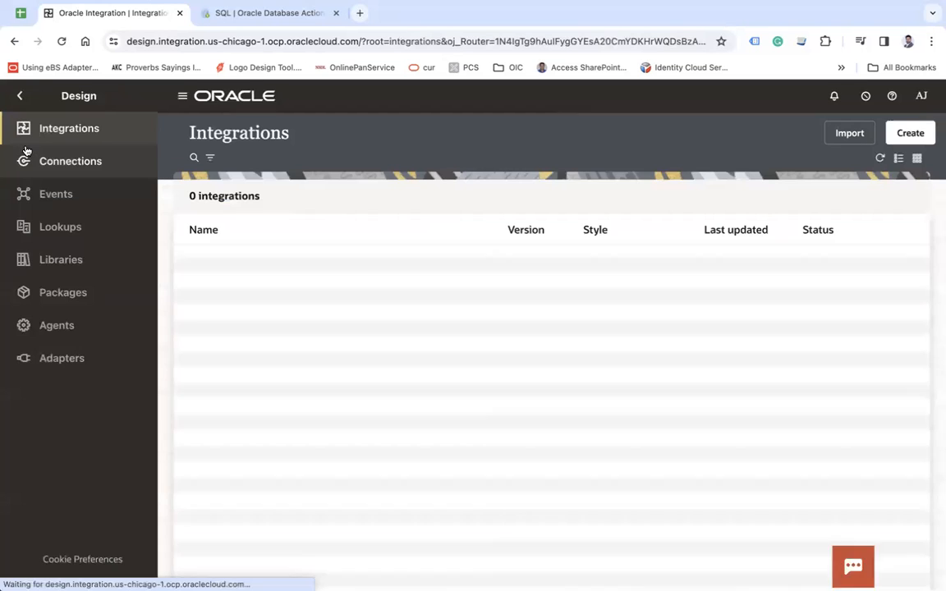
mouse_move(867, 272)
click(835, 271)
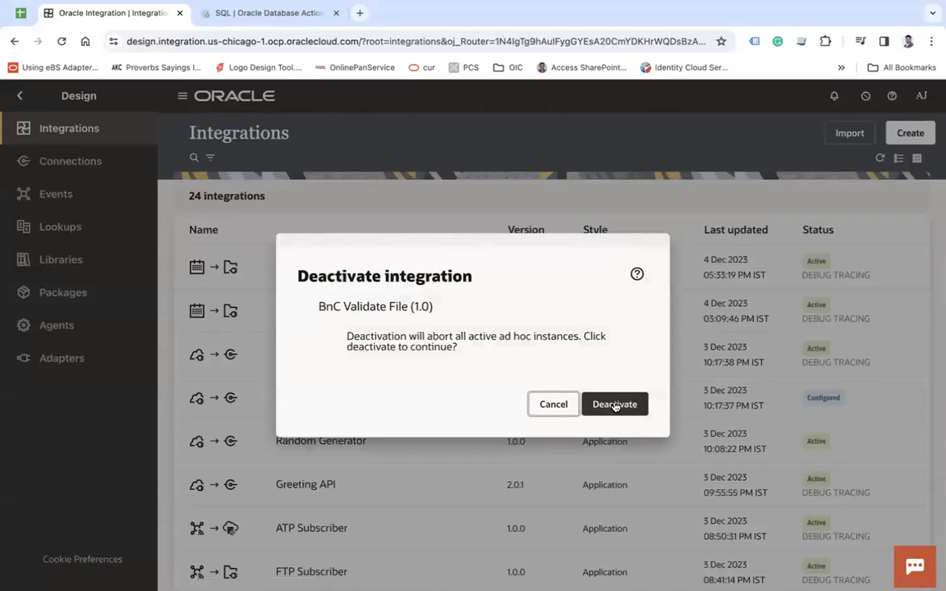
click(614, 404)
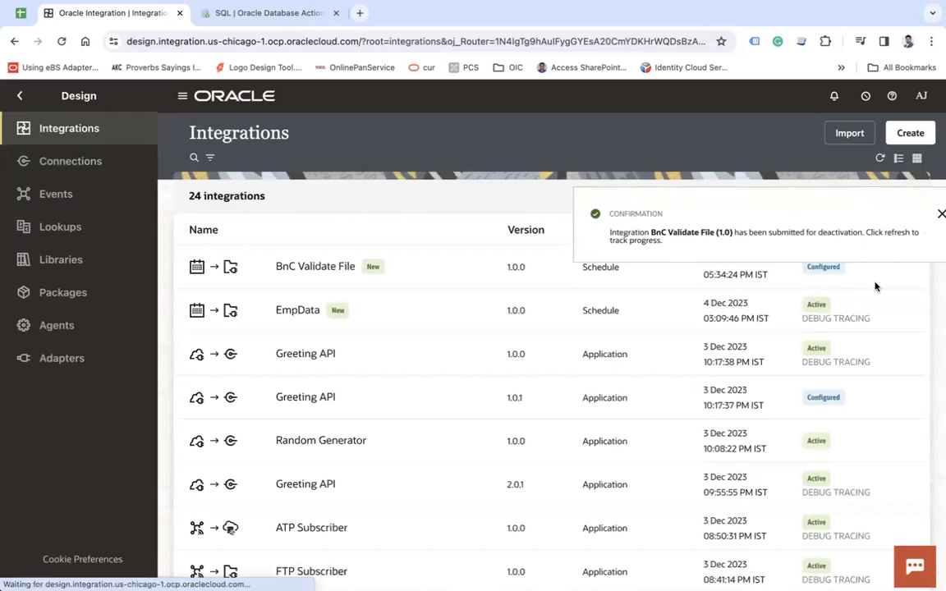
click(806, 270)
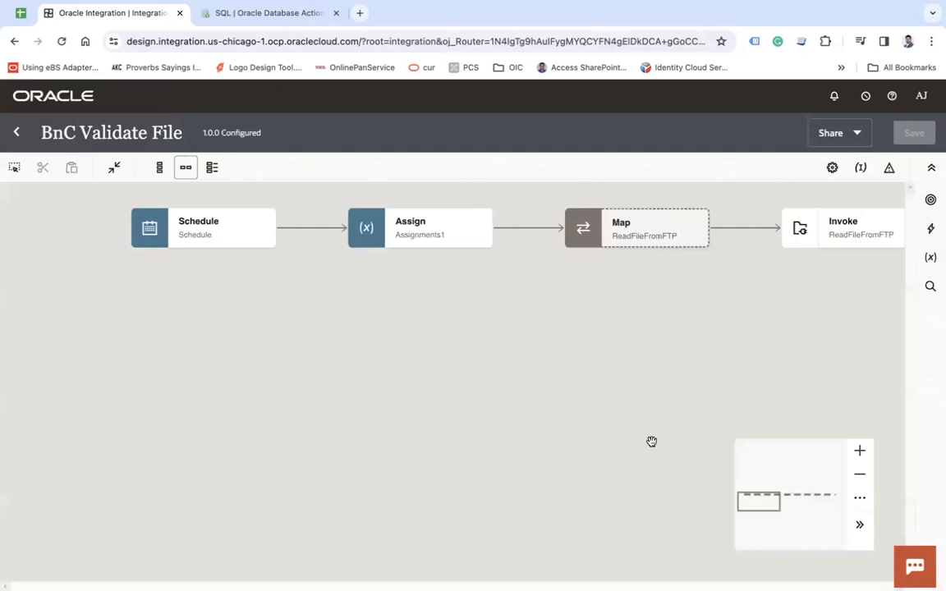
Step: In the XSLT code of the WriteItemToStage map, lower the position() threshold of the xsl:if test to include one more row, and validate the map
drag(708, 353, 152, 396)
drag(625, 438, 192, 429)
drag(597, 422, 618, 411)
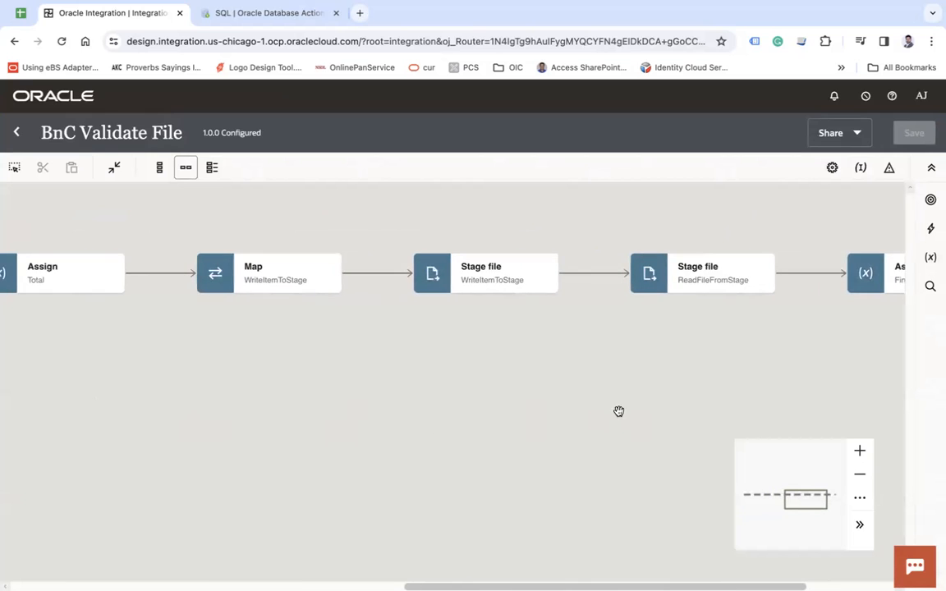
double_click(278, 280)
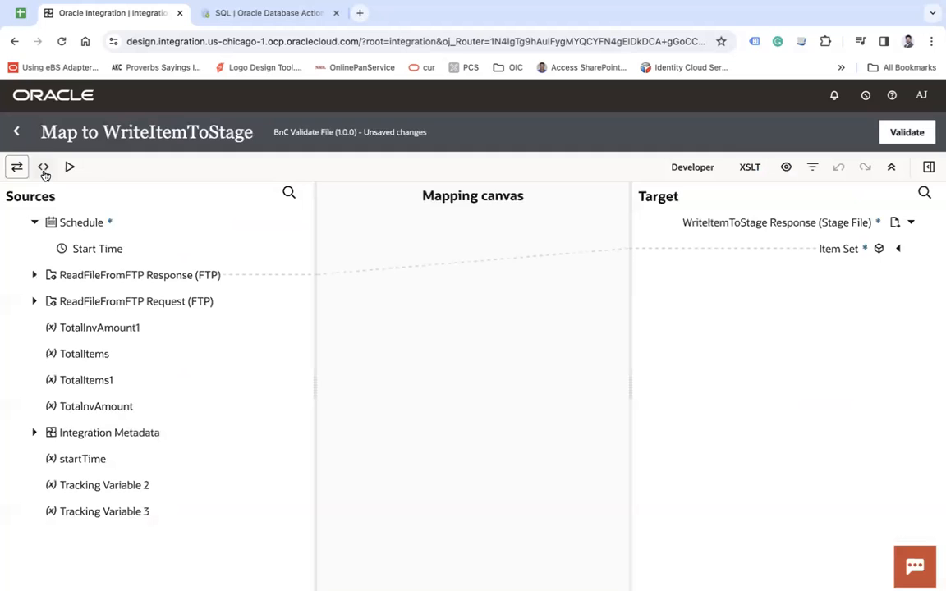
click(43, 168)
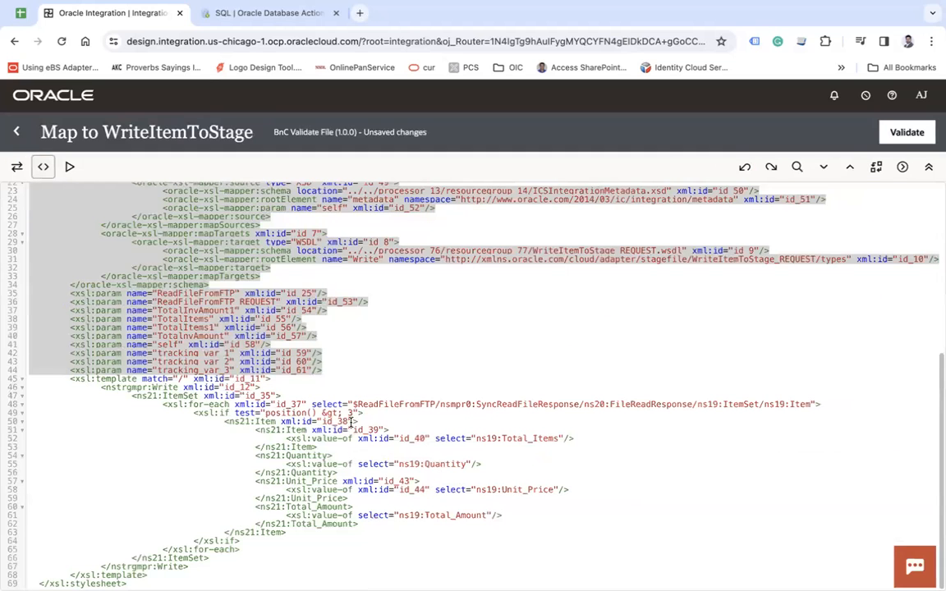
click(353, 413)
click(526, 385)
click(15, 128)
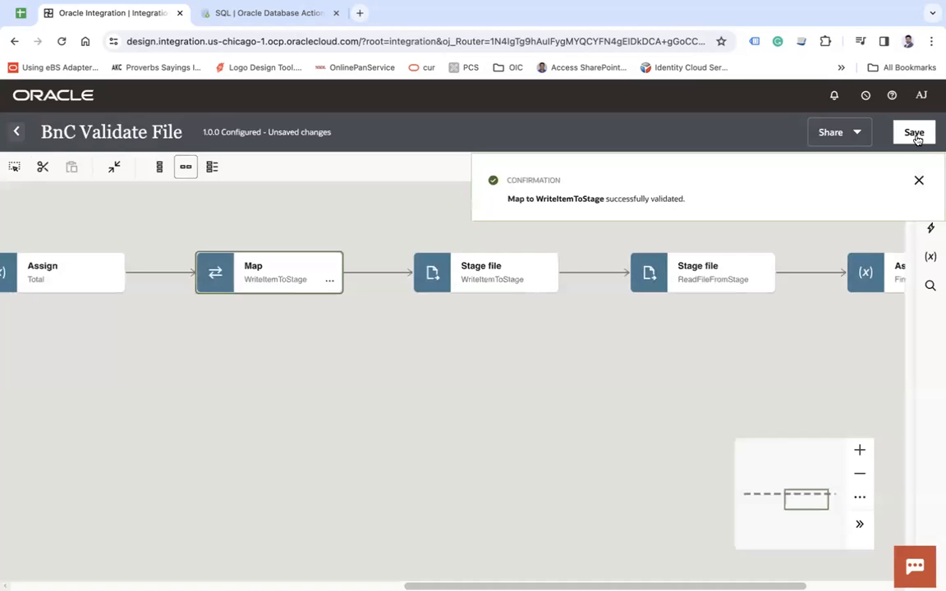
Step: Save BnC Validate File and activate it from the integrations list with Debug tracing
click(914, 134)
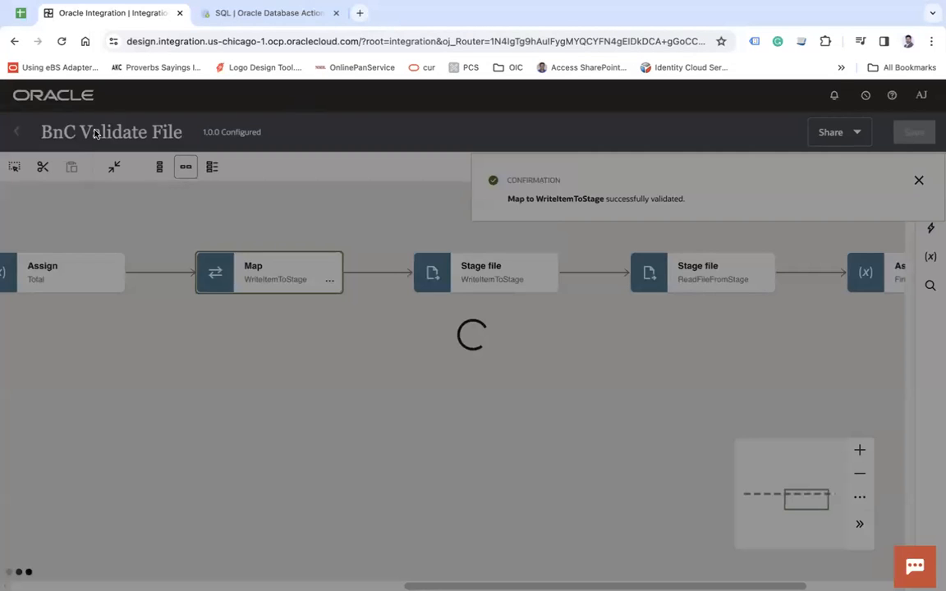
click(17, 131)
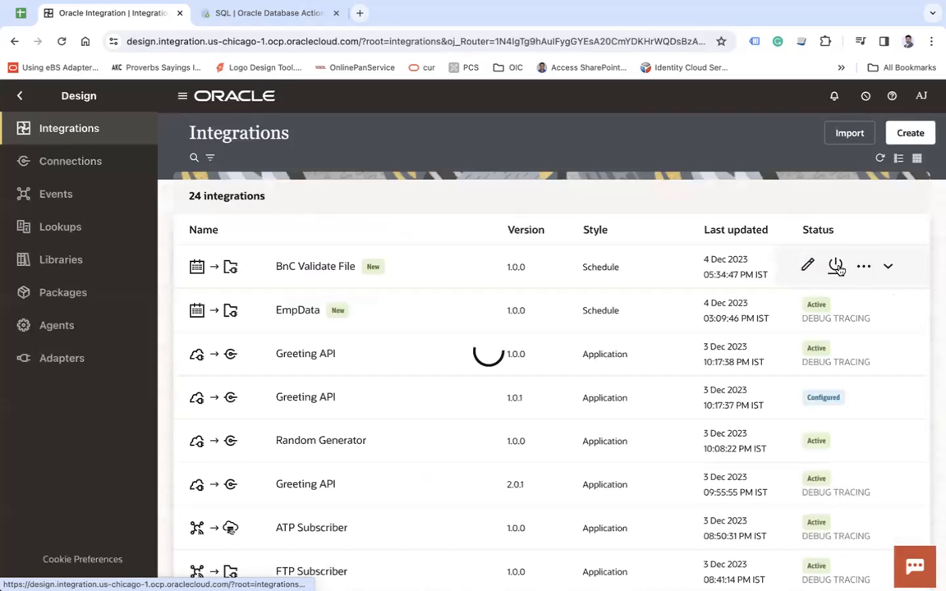
click(836, 266)
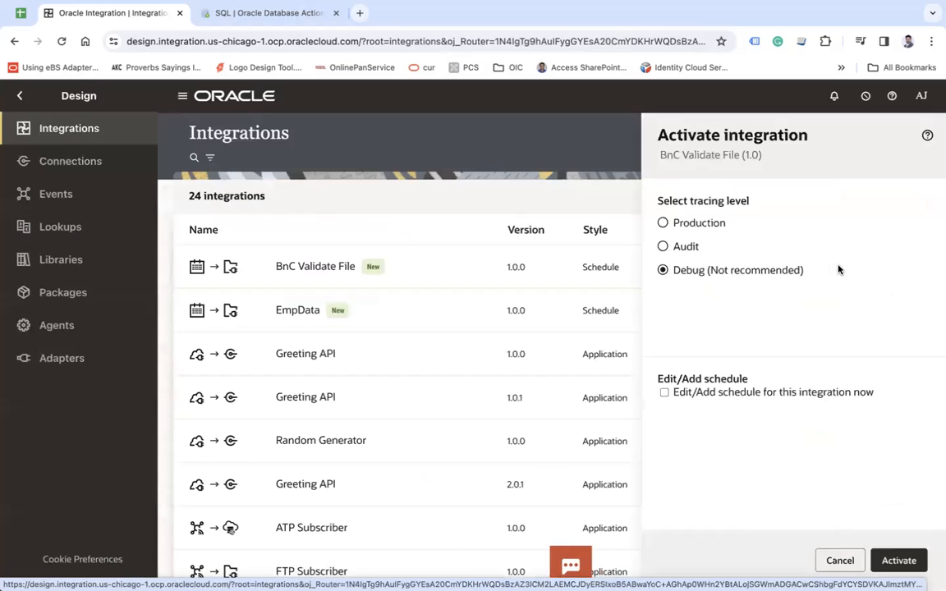
click(896, 559)
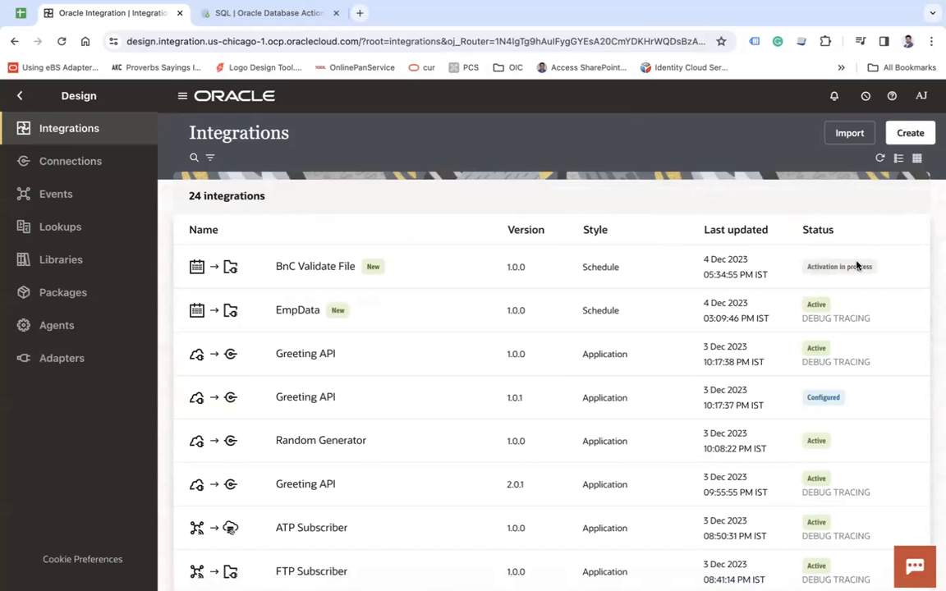
Step: Run the reactivated BnC Validate File as an ad hoc request to retest the corrected map
click(865, 269)
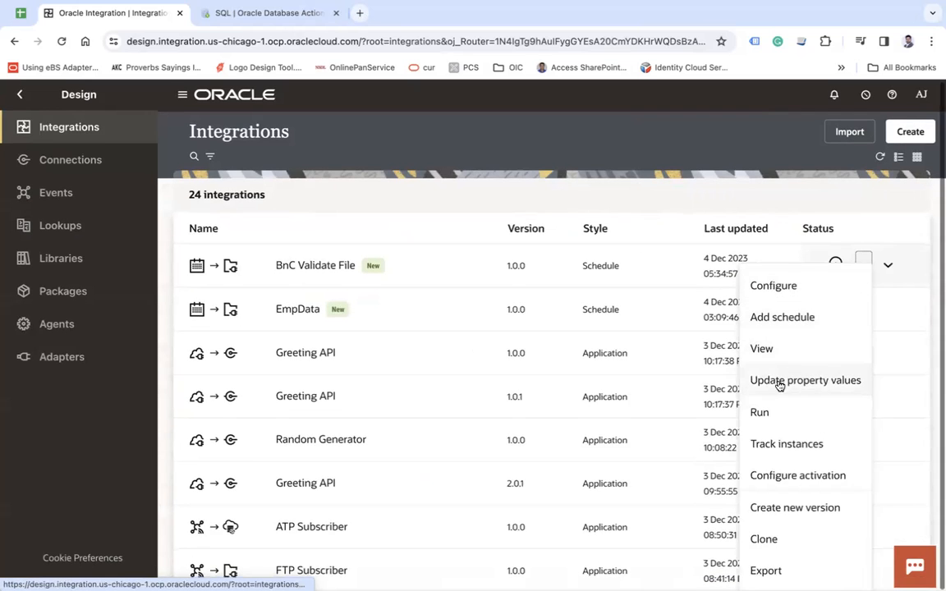
click(767, 407)
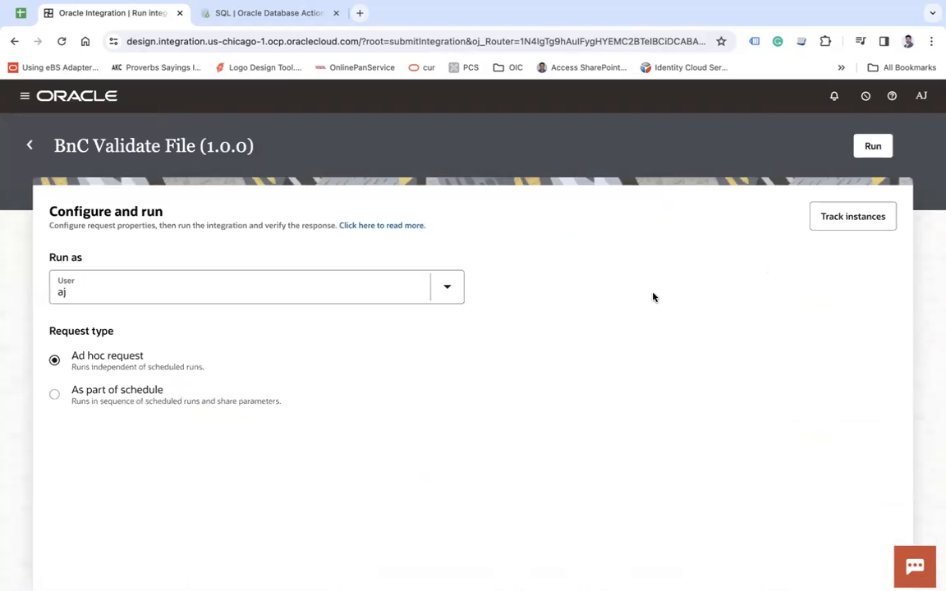
click(874, 149)
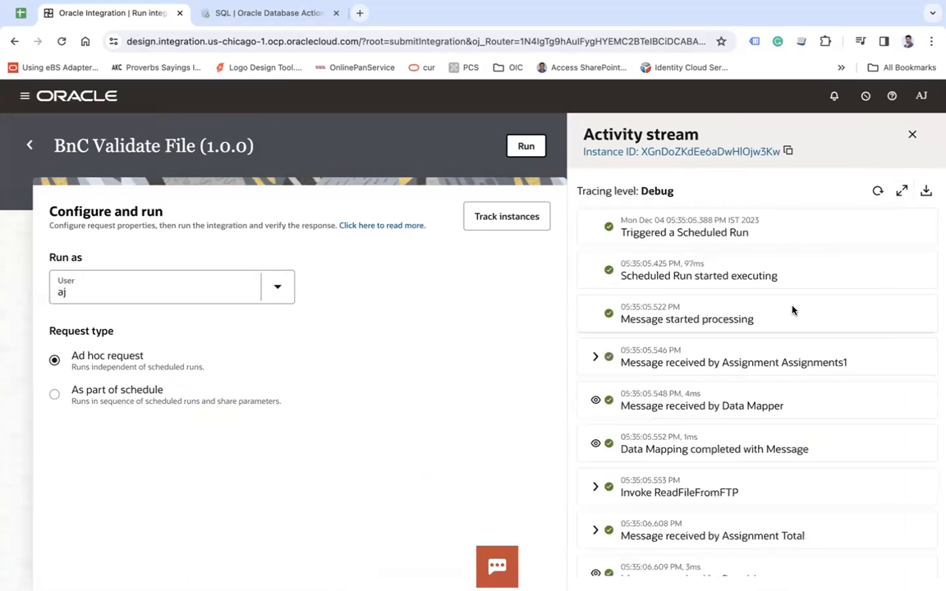
Step: Compare the item counts and invoice amounts assigned by the Total and Final assignments in the new run's activity stream
scroll(749, 416, down, 2)
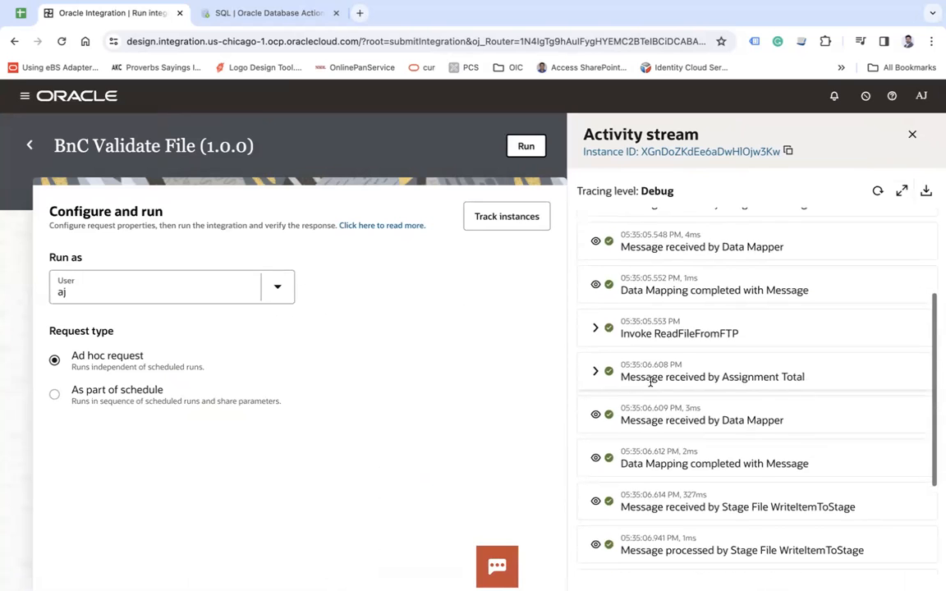
scroll(650, 381, down, 1)
click(596, 322)
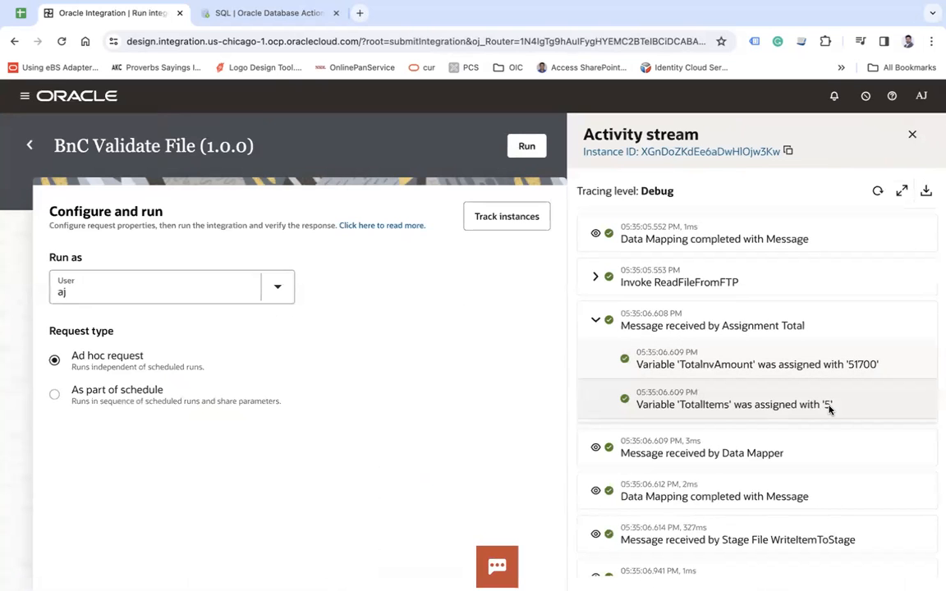
scroll(829, 409, down, 5)
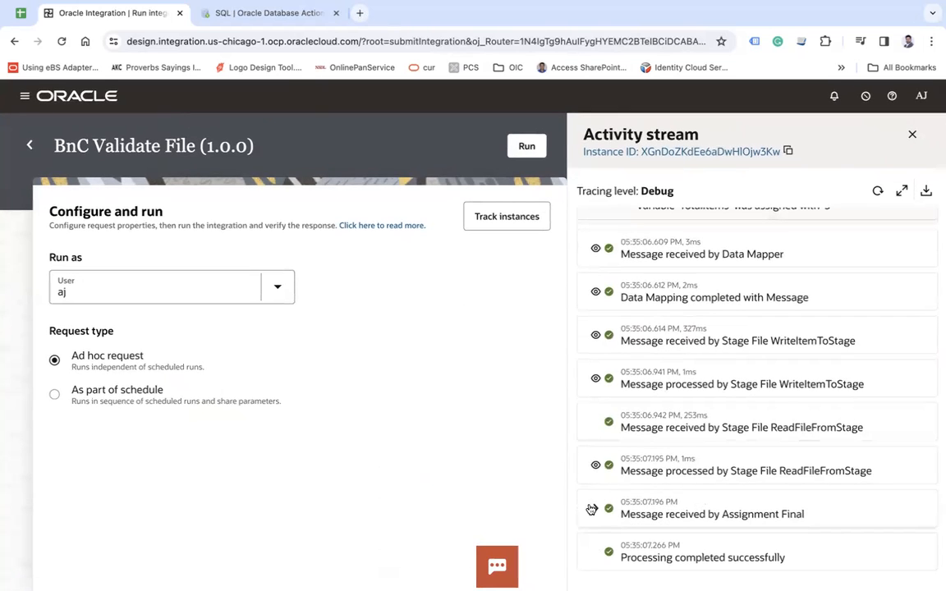
click(594, 511)
scroll(780, 480, down, 2)
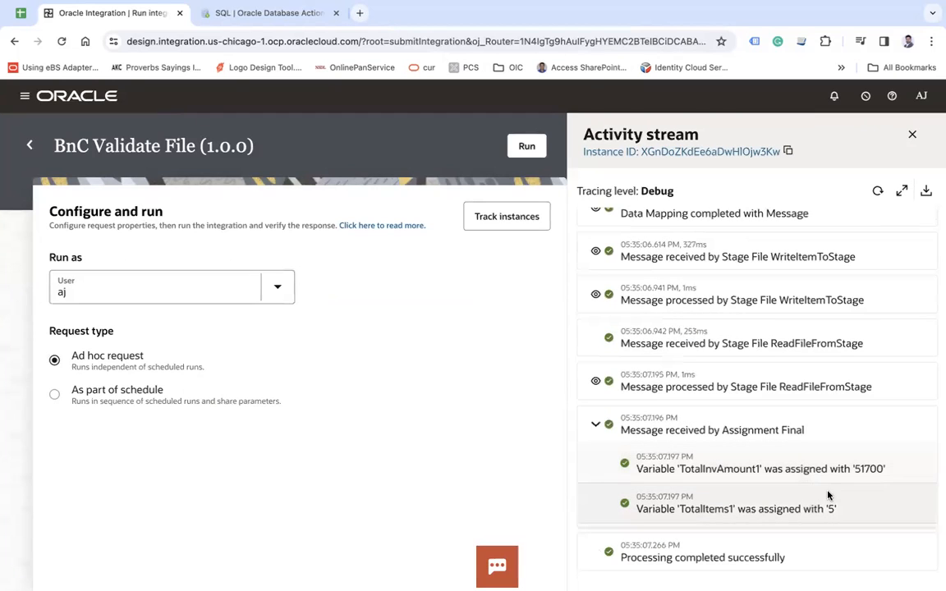
Step: Examine the processed ReadFileFromStage message and check each Item record in its payload, from Mouse to Book
click(596, 383)
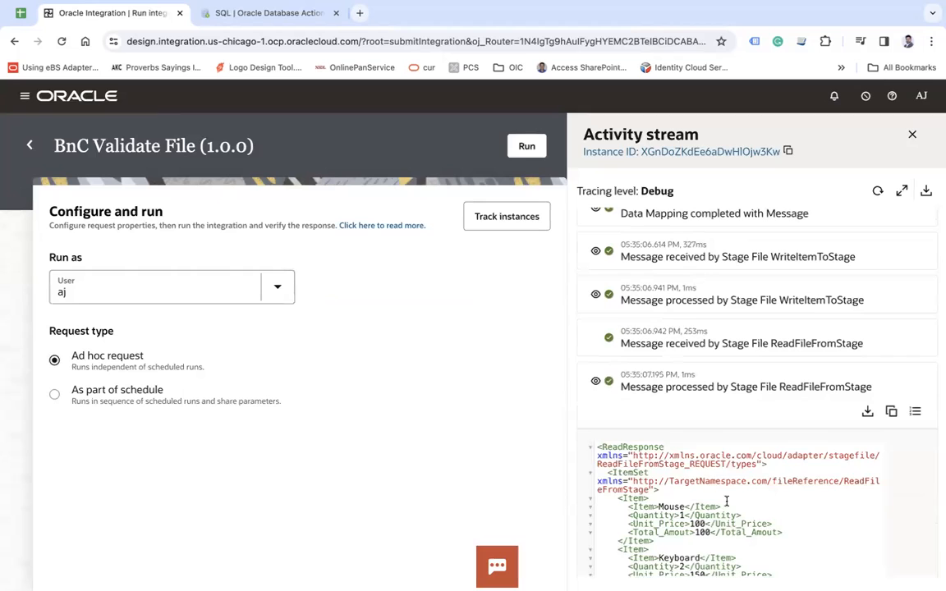
scroll(725, 501, down, 1)
drag(618, 444, 653, 523)
scroll(654, 486, down, 1)
scroll(654, 527, down, 1)
drag(616, 481, 654, 523)
scroll(654, 526, down, 1)
drag(618, 494, 655, 536)
scroll(634, 496, down, 2)
drag(618, 457, 666, 502)
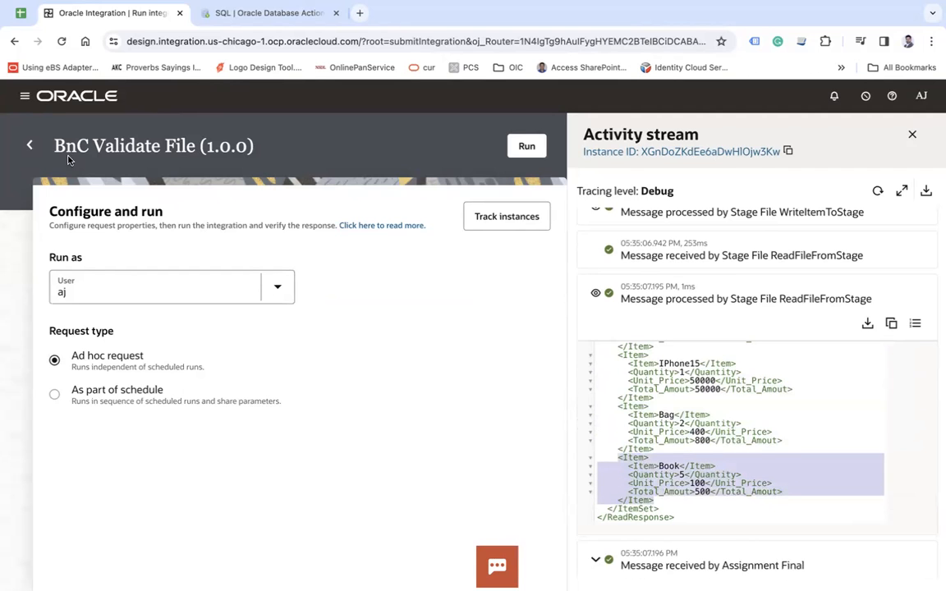
Step: Return to the integrations list, deactivate BnC Validate File again and reopen its flow in the editor
click(31, 146)
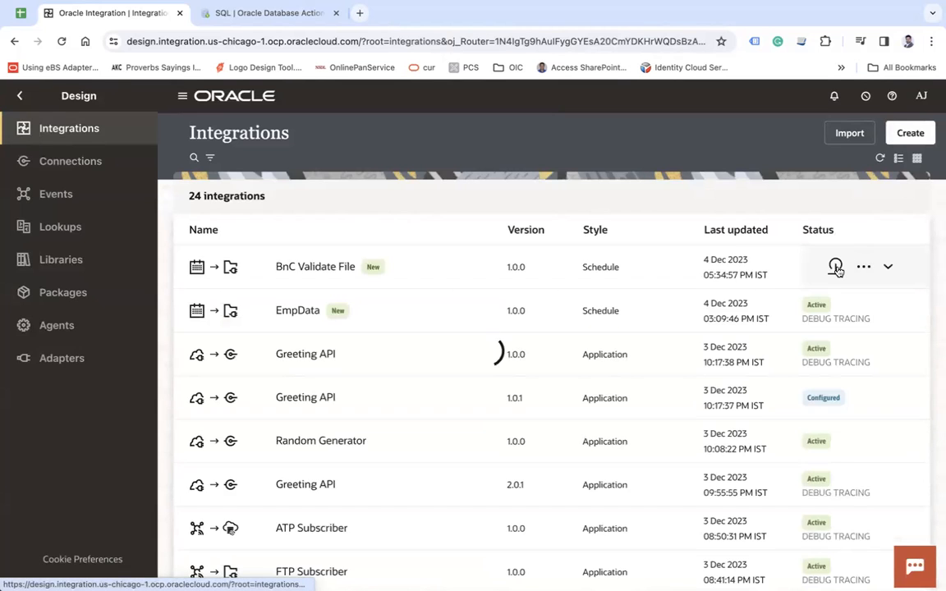
click(835, 267)
click(619, 410)
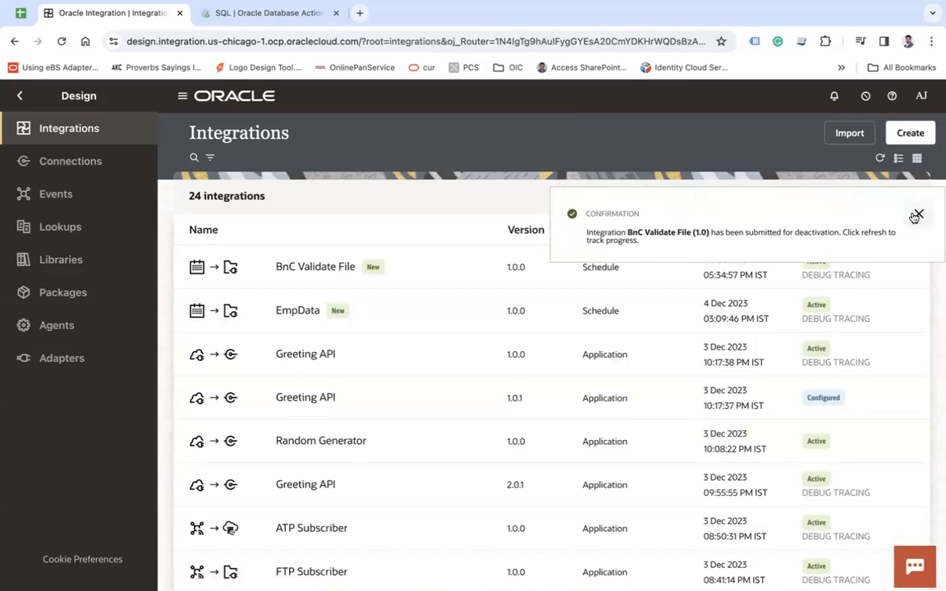
click(916, 216)
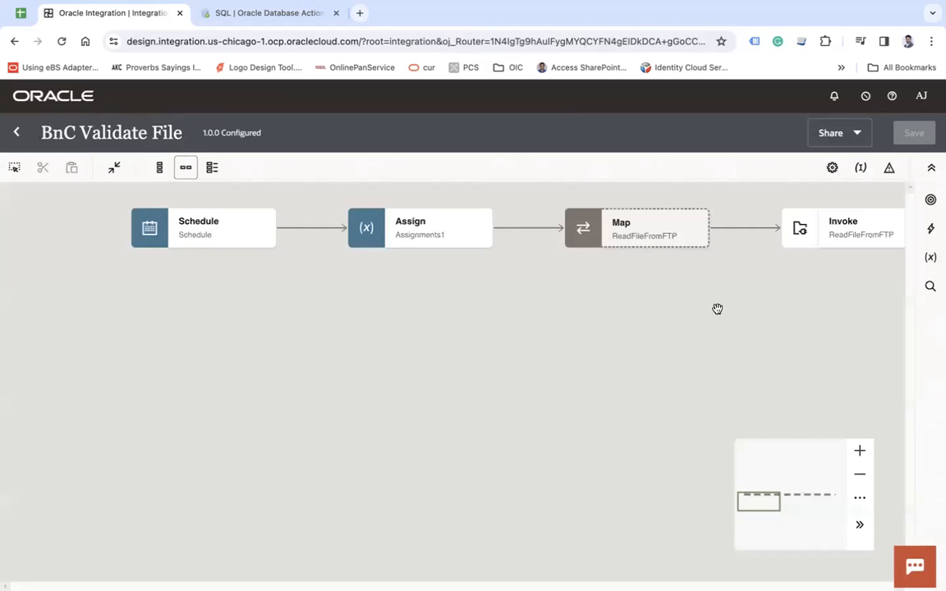
Step: Add a Switch action to the flow after the Final assignment
drag(716, 309, 86, 373)
drag(671, 376, 121, 374)
drag(697, 394, 430, 390)
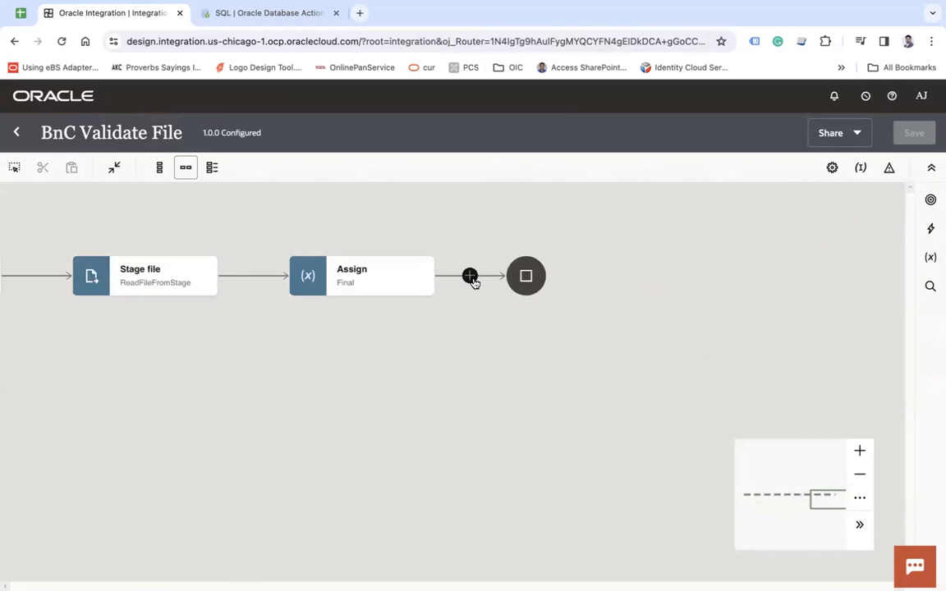
click(470, 276)
text(swi)
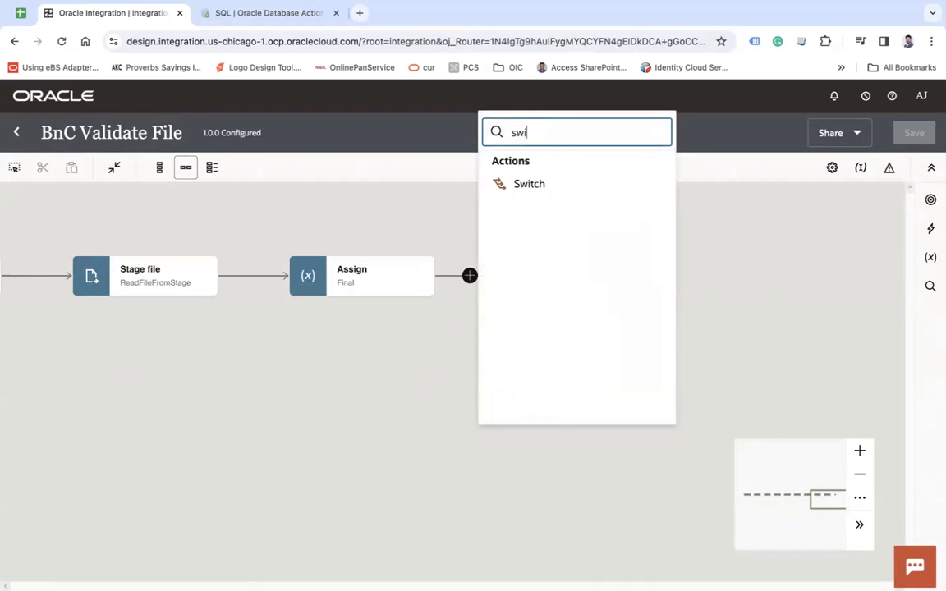
click(530, 185)
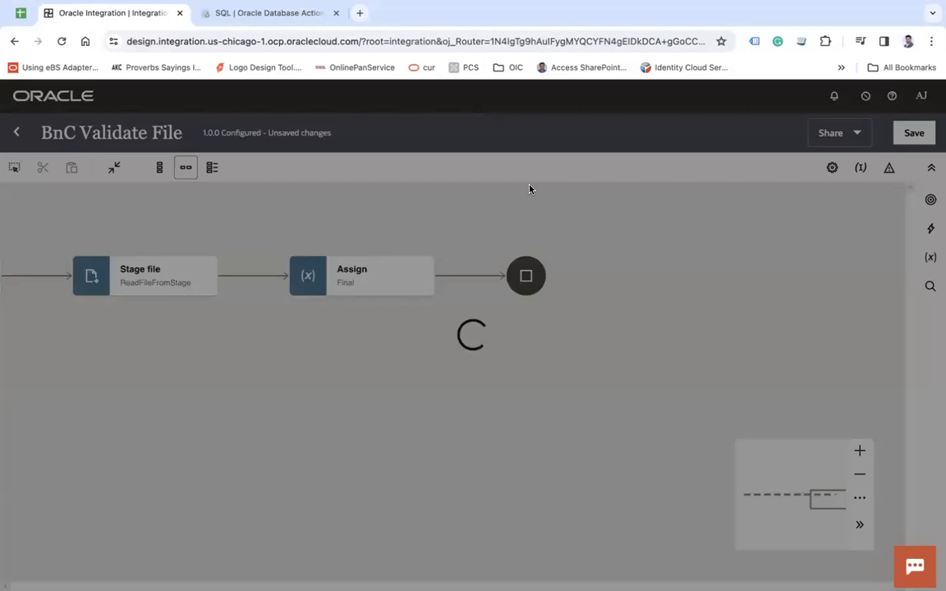
Step: Set Route 1's first condition in the Switch to TotaInvAmount = TotalInvAmount1
click(595, 332)
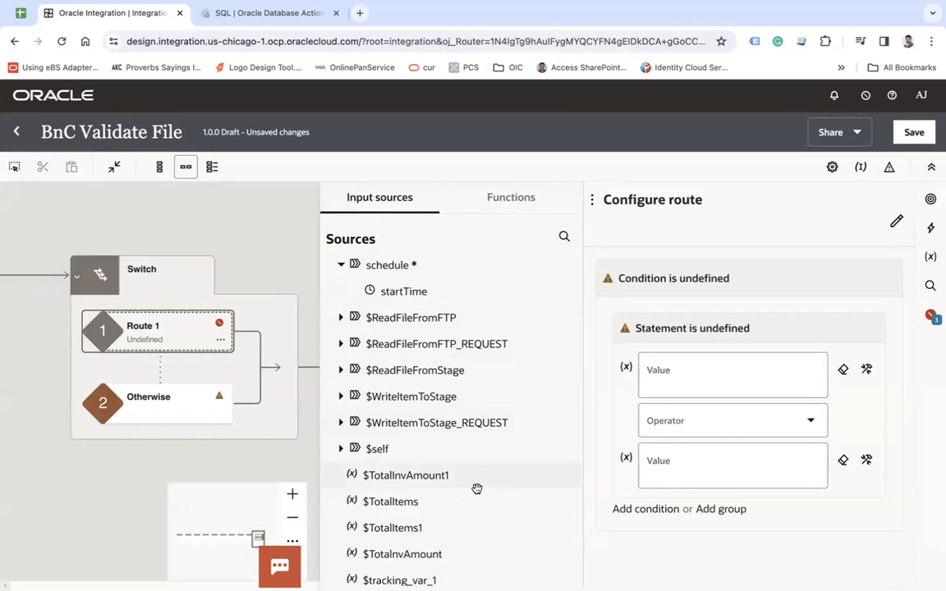
drag(402, 554, 725, 384)
click(714, 429)
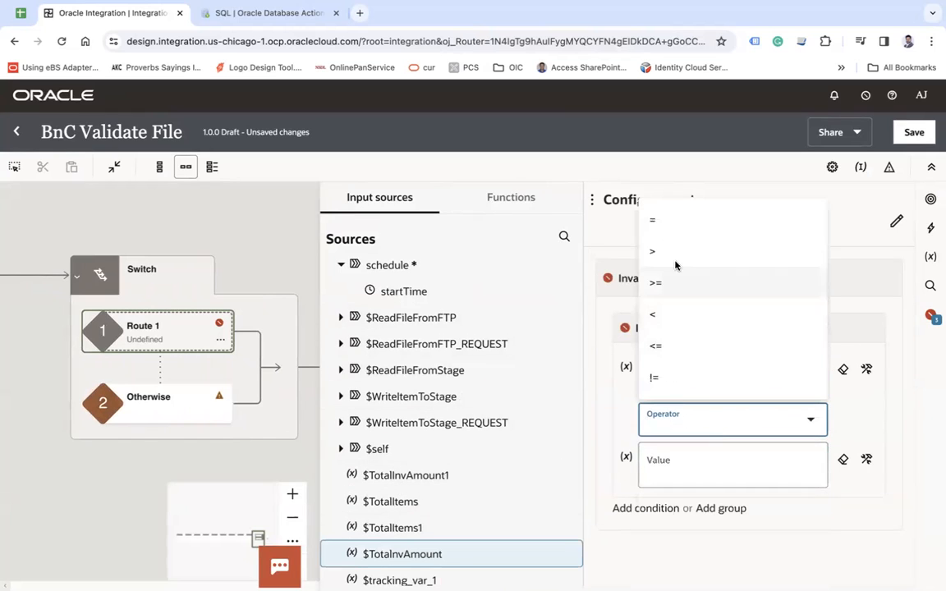
click(664, 226)
drag(423, 480, 699, 471)
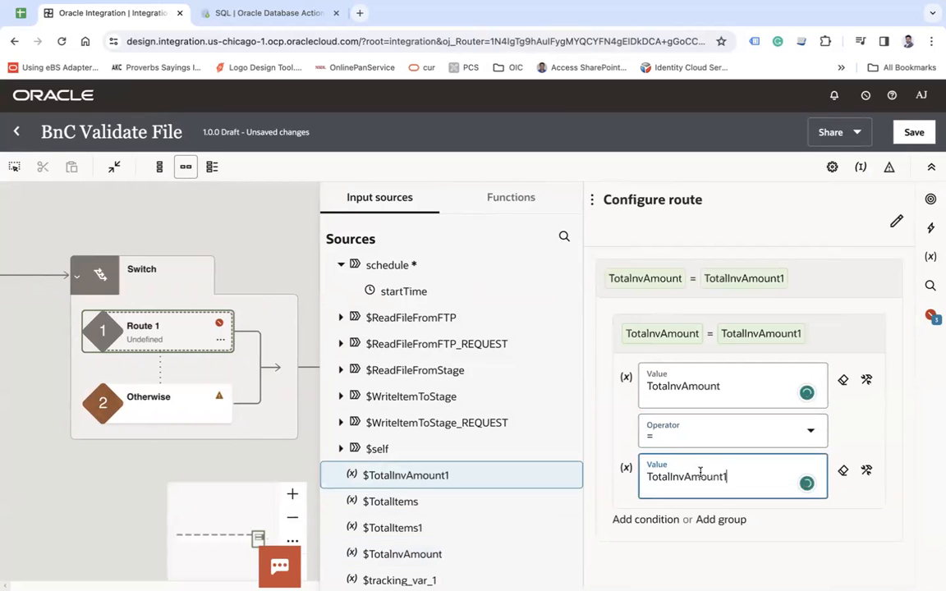
Step: Add a second Route 1 condition, TotalItems = TotalItems1, combined with the first using AND, and close the route configuration
click(644, 520)
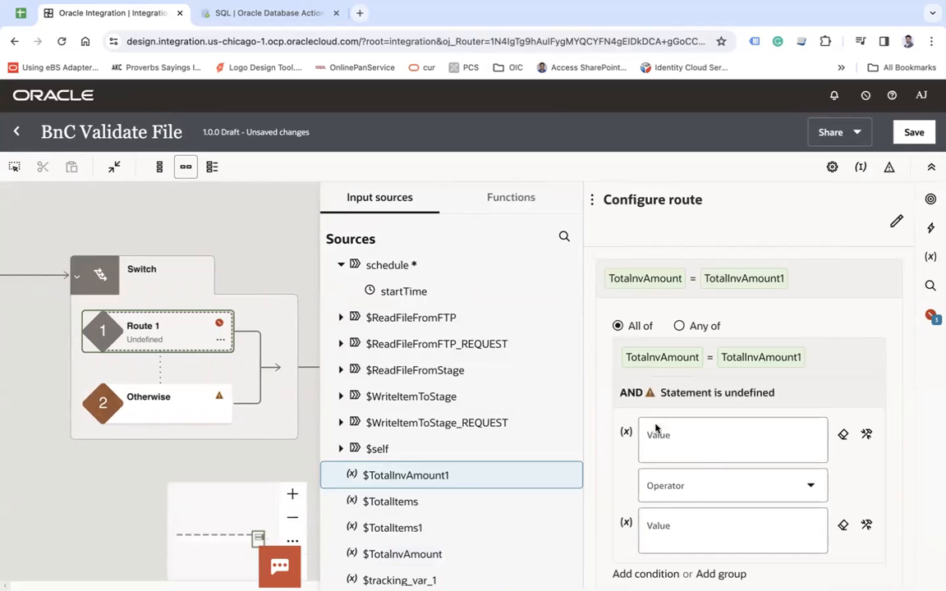
scroll(452, 480, down, 1)
drag(401, 450, 688, 462)
click(647, 508)
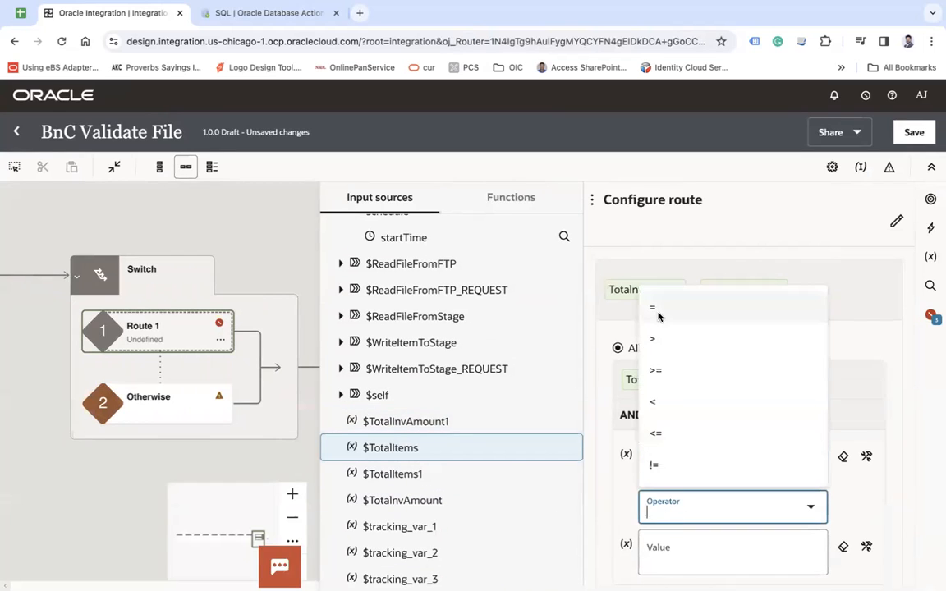
click(652, 307)
drag(430, 476, 662, 552)
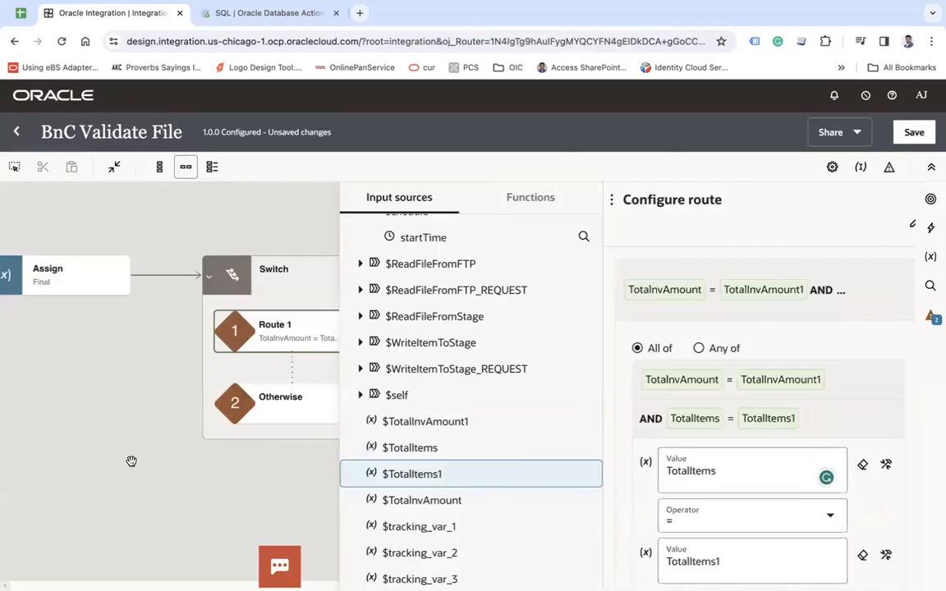
click(132, 461)
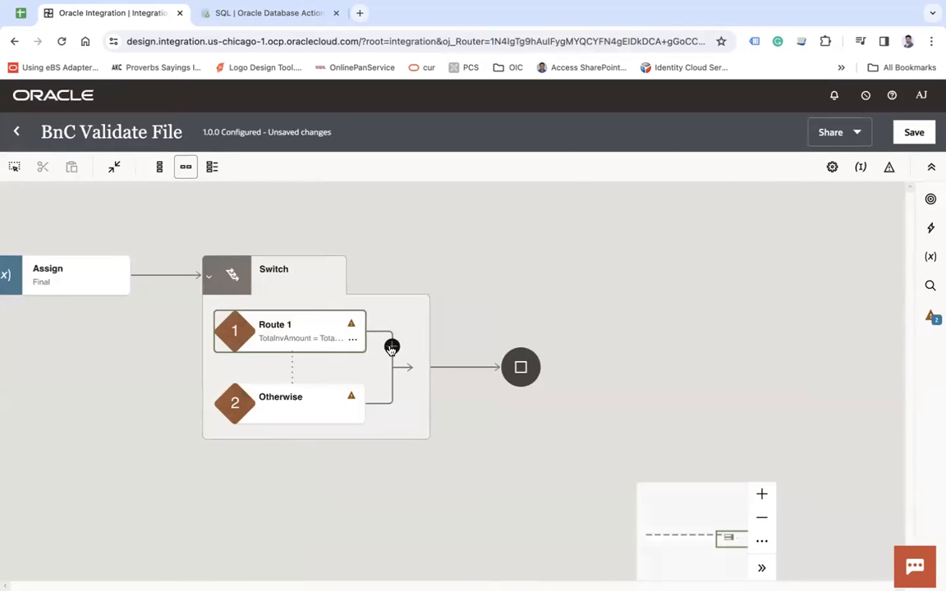
Step: Add an Oracle ATP Connection invoke named InsertToATP to Route 1, set to perform an Insert operation on a table
click(392, 347)
text(tp)
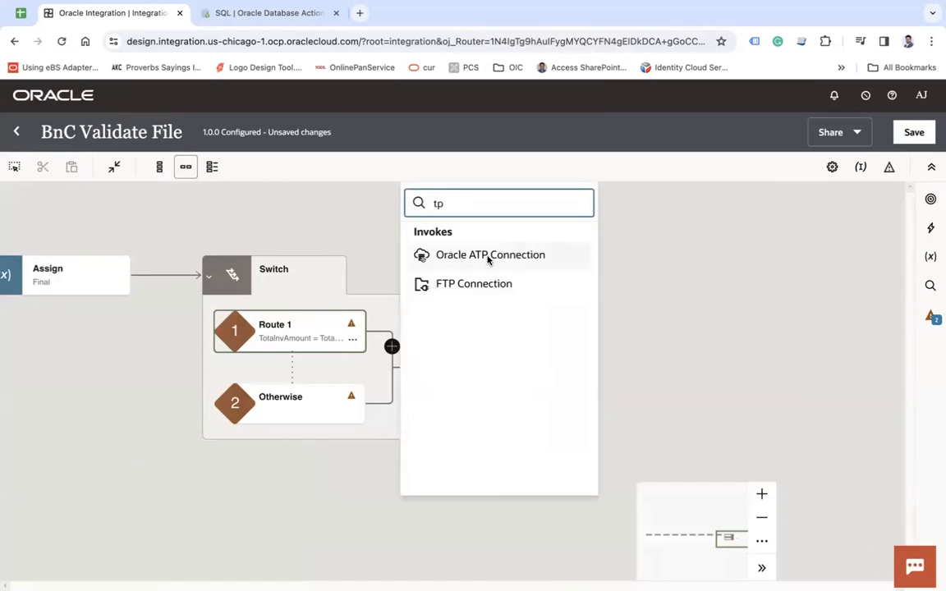
click(488, 256)
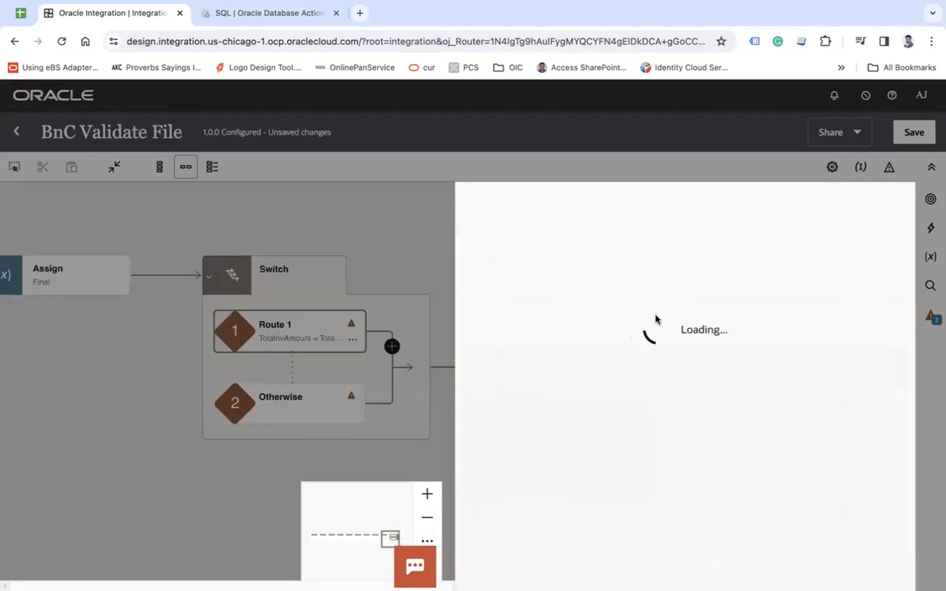
click(578, 279)
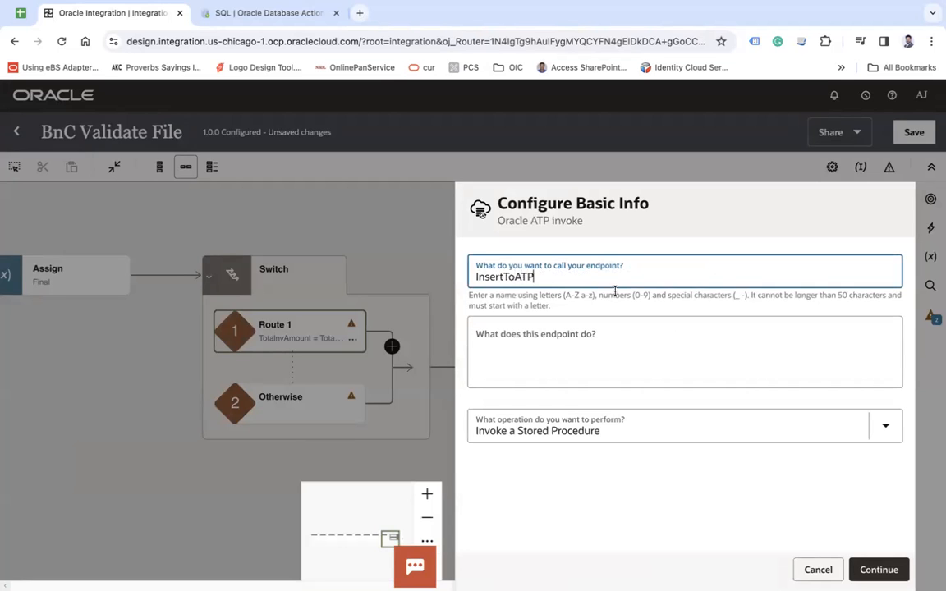
click(596, 429)
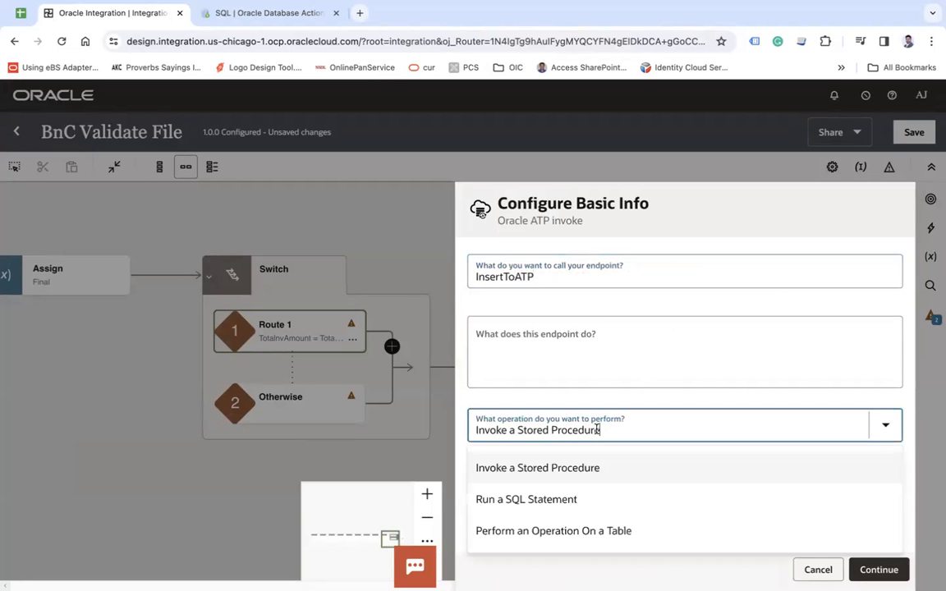
click(528, 525)
scroll(646, 469, down, 1)
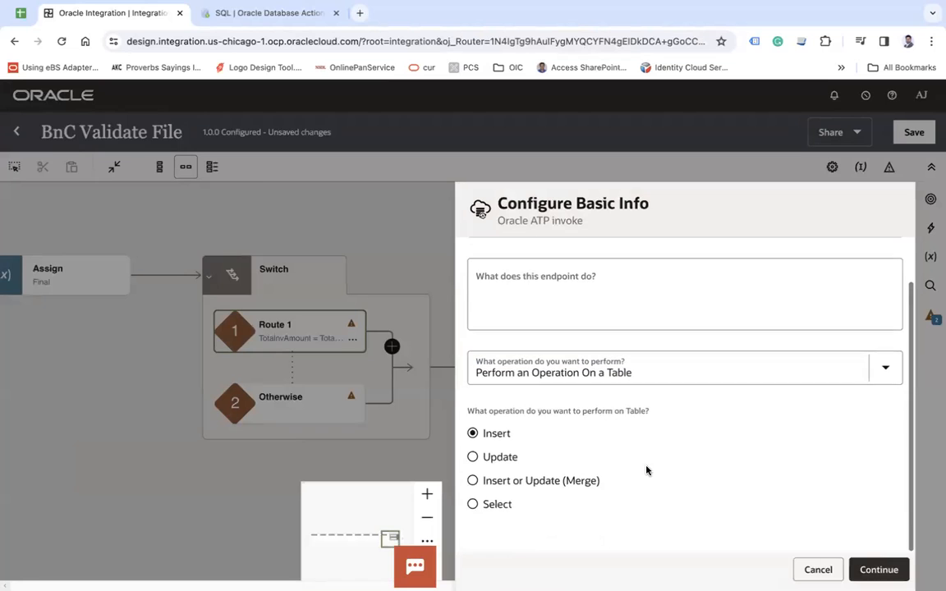
click(878, 569)
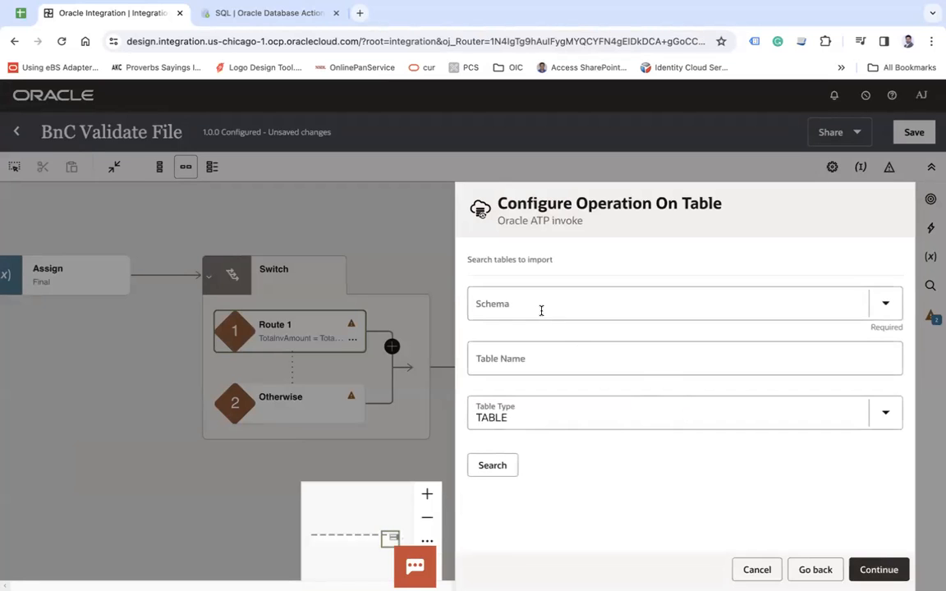
Step: Import the ITEMS table from the ADMIN schema as the InsertToATP target and finish the endpoint configuration
click(541, 310)
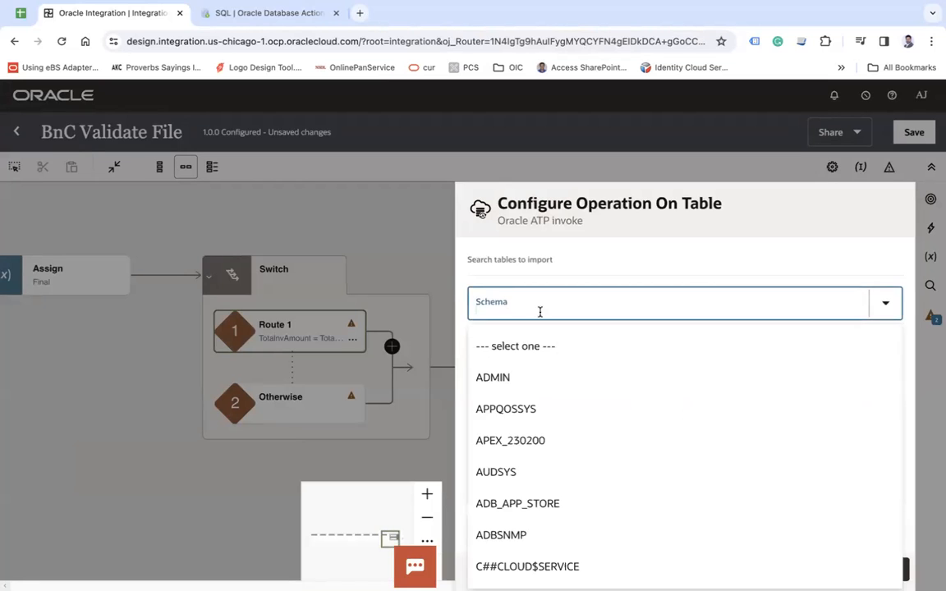
click(510, 380)
click(504, 465)
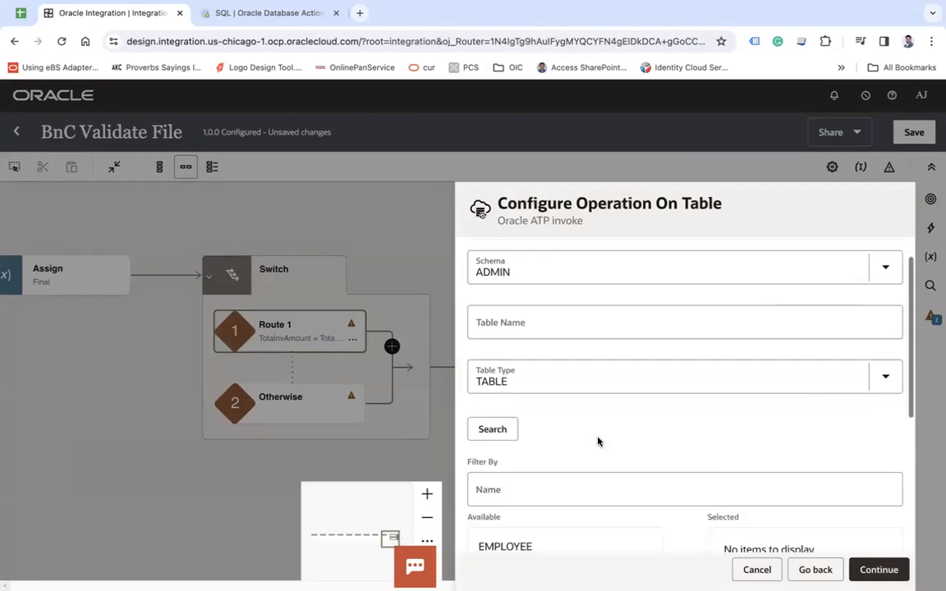
scroll(575, 431, down, 4)
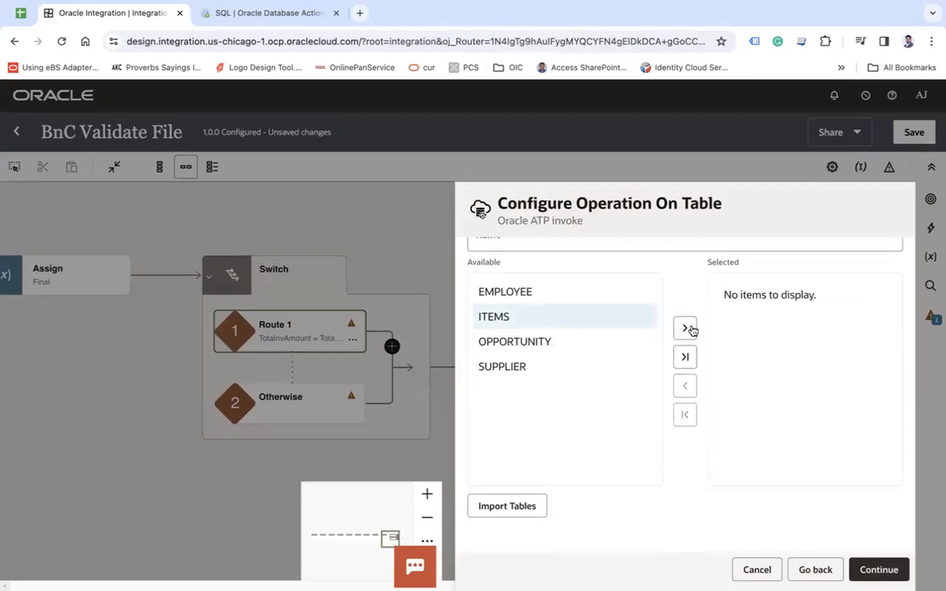
click(688, 329)
click(531, 509)
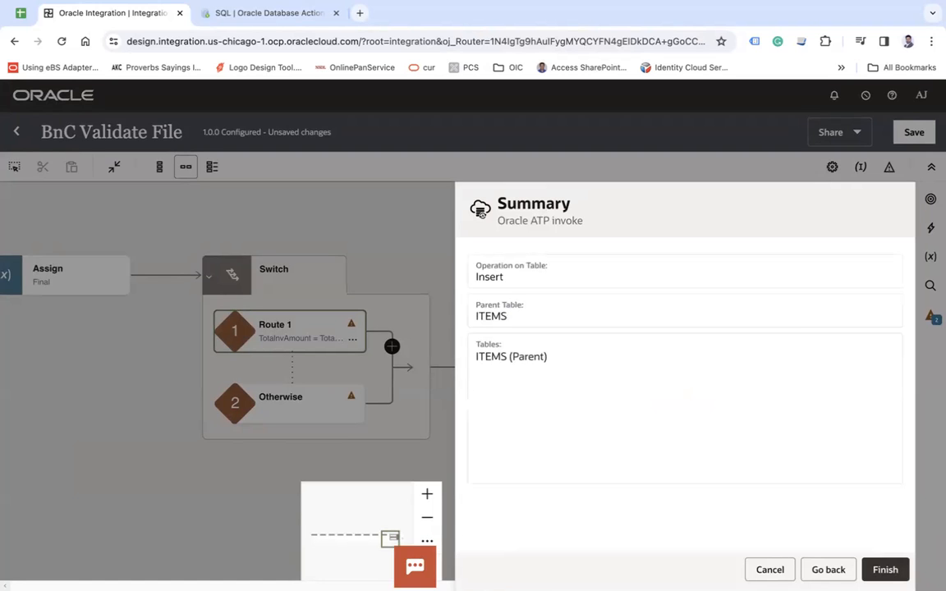
click(903, 566)
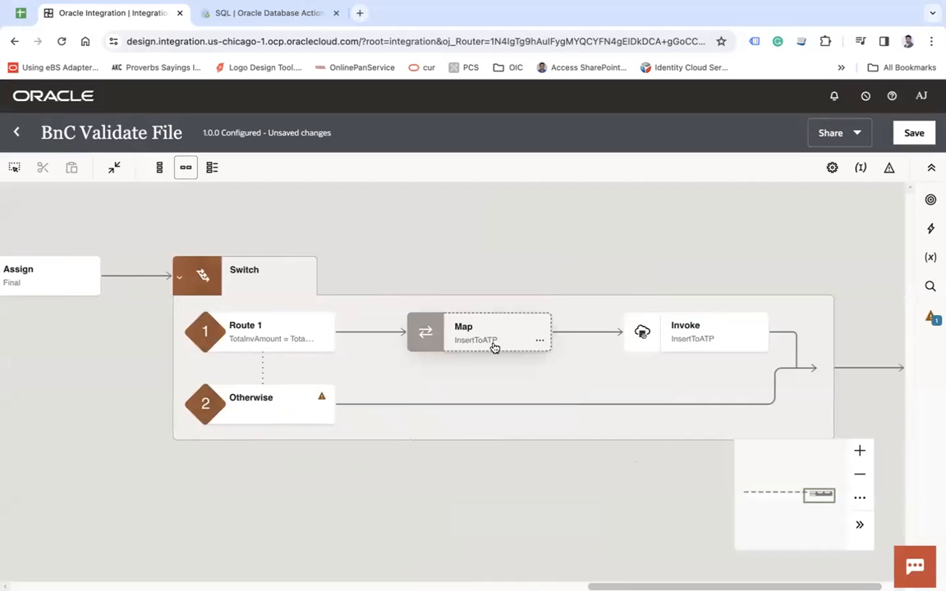
Step: In the InsertToATP map, map the repeating Item node of the ReadFileFromStage response to Items, and its Item field to item
double_click(495, 344)
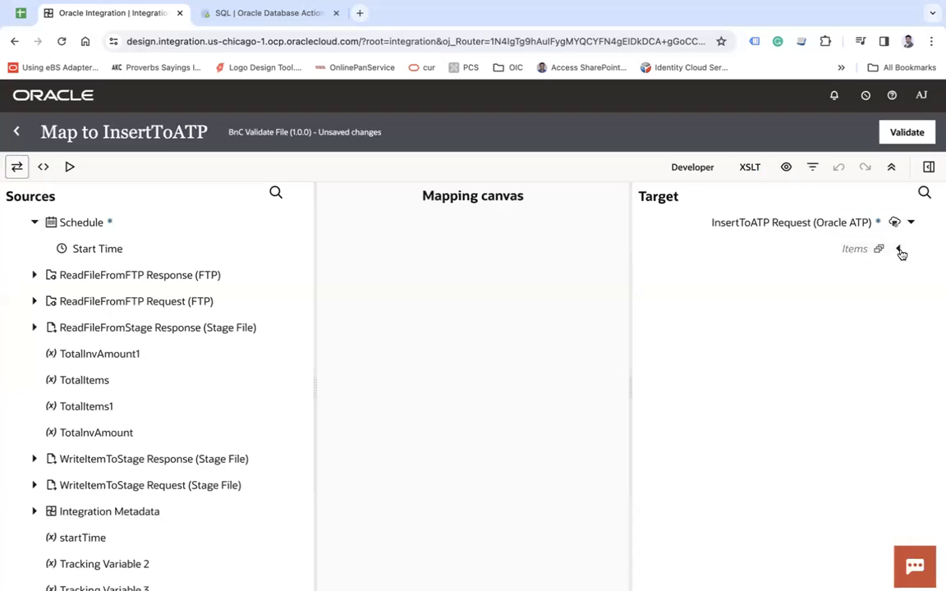
click(898, 249)
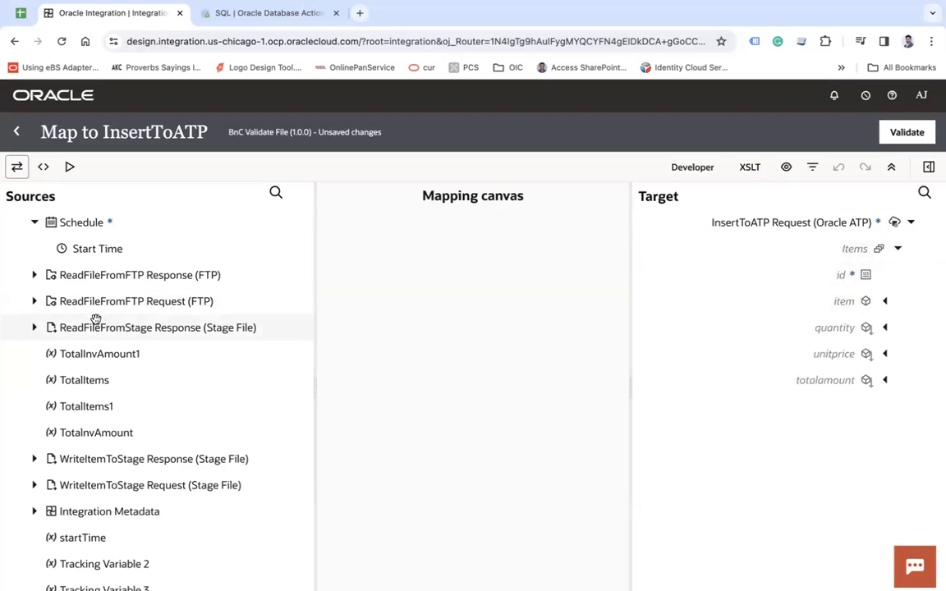
scroll(127, 407, down, 1)
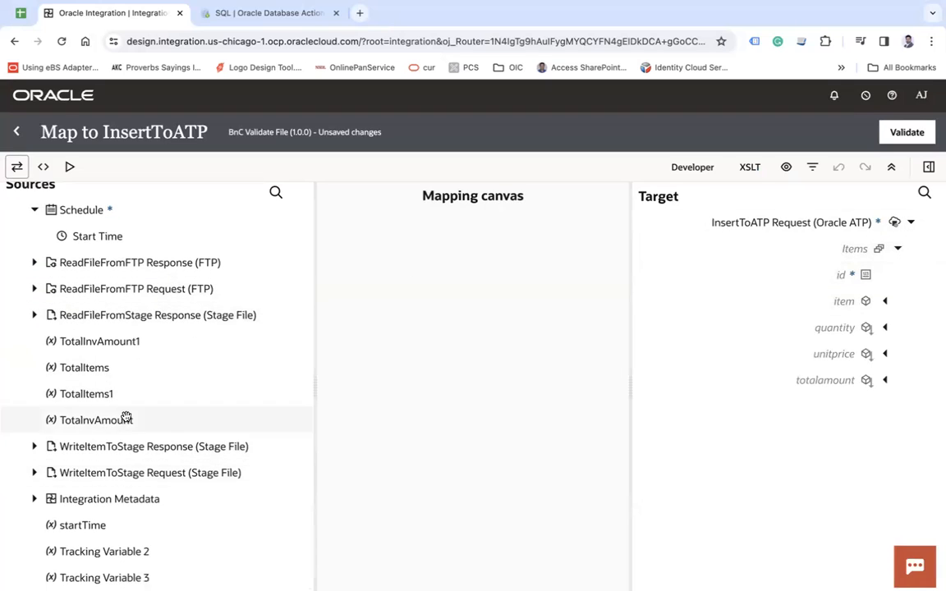
scroll(126, 414, up, 1)
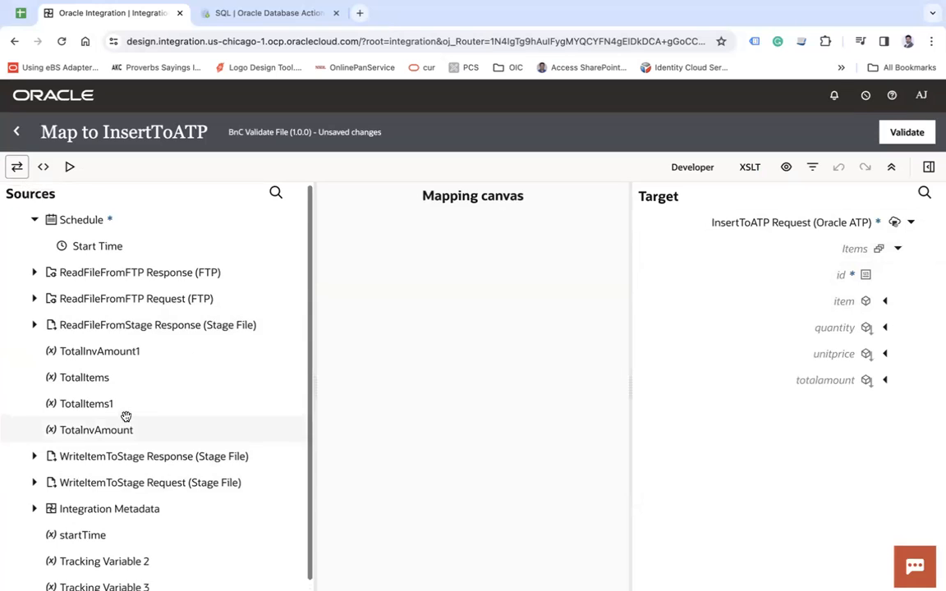
click(33, 325)
click(47, 352)
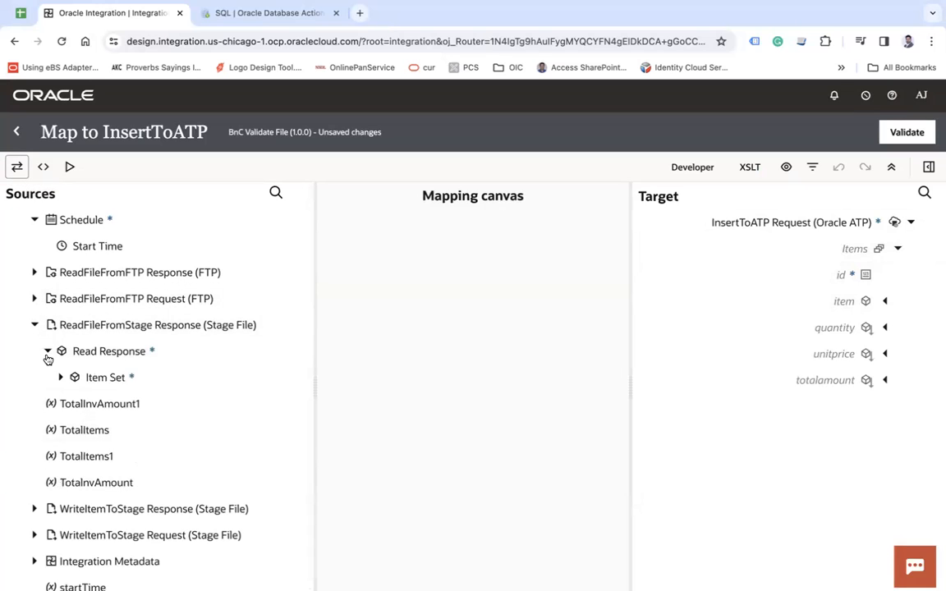
click(74, 403)
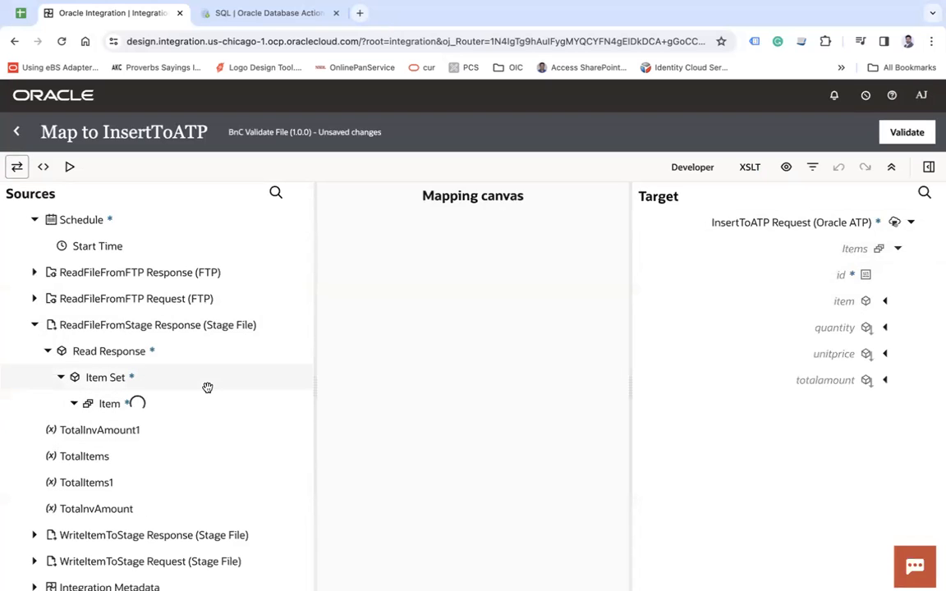
drag(136, 405, 800, 248)
drag(141, 432, 847, 300)
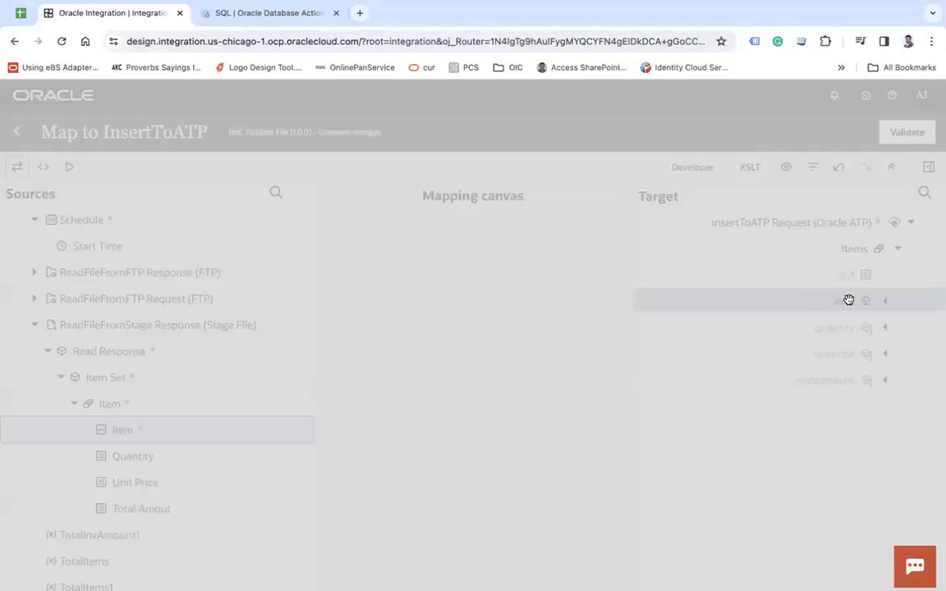
Step: Map Quantity, Unit Price and Total Amout to quantity, unitprice and totalamount, then validate the map and return to the flow
drag(135, 457, 825, 325)
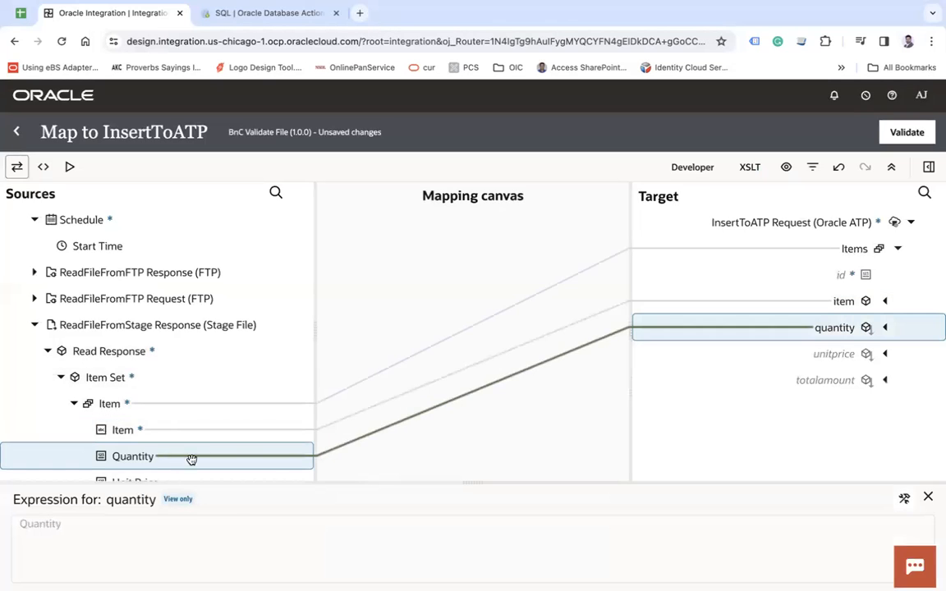
scroll(176, 443, down, 1)
drag(151, 406, 800, 355)
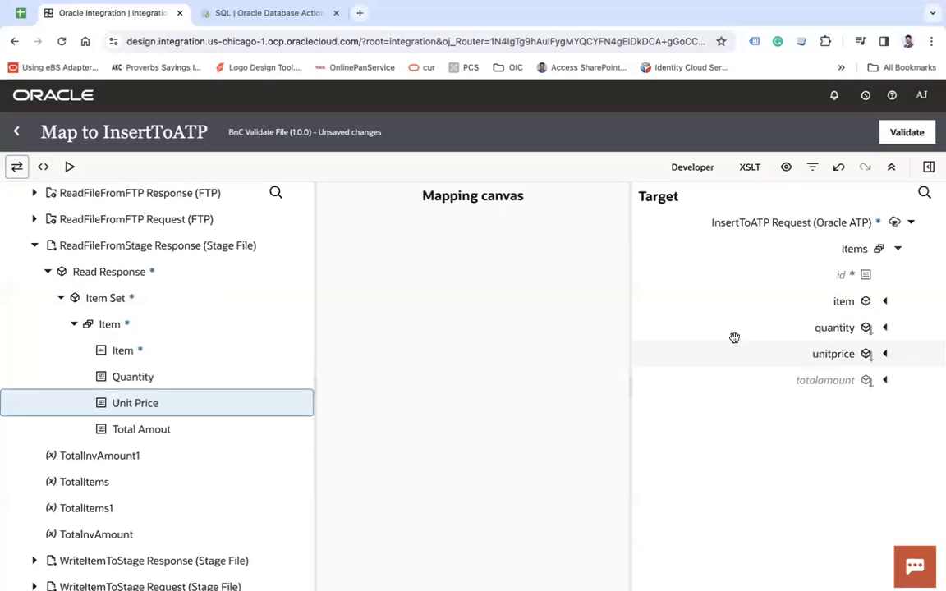
drag(124, 428, 836, 384)
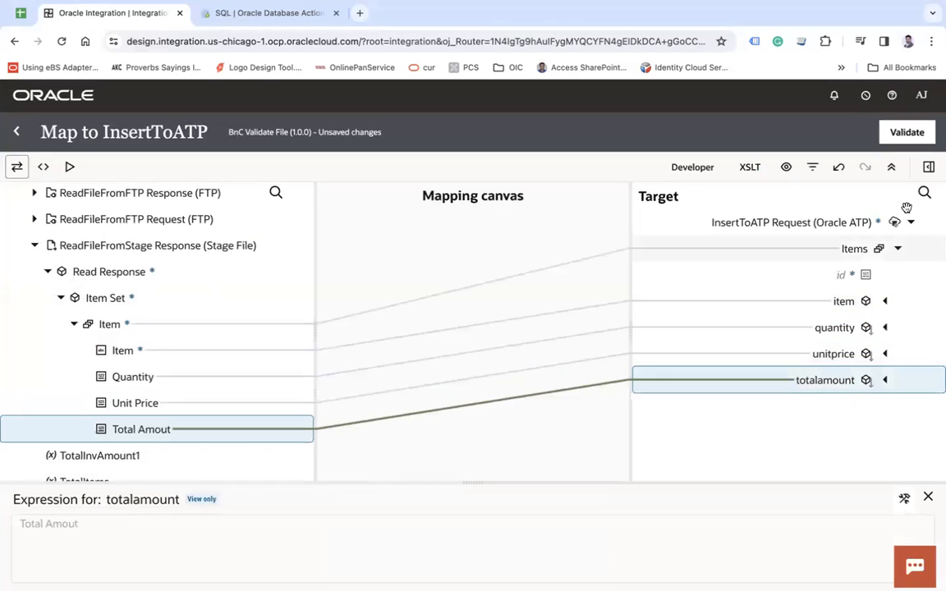
click(907, 138)
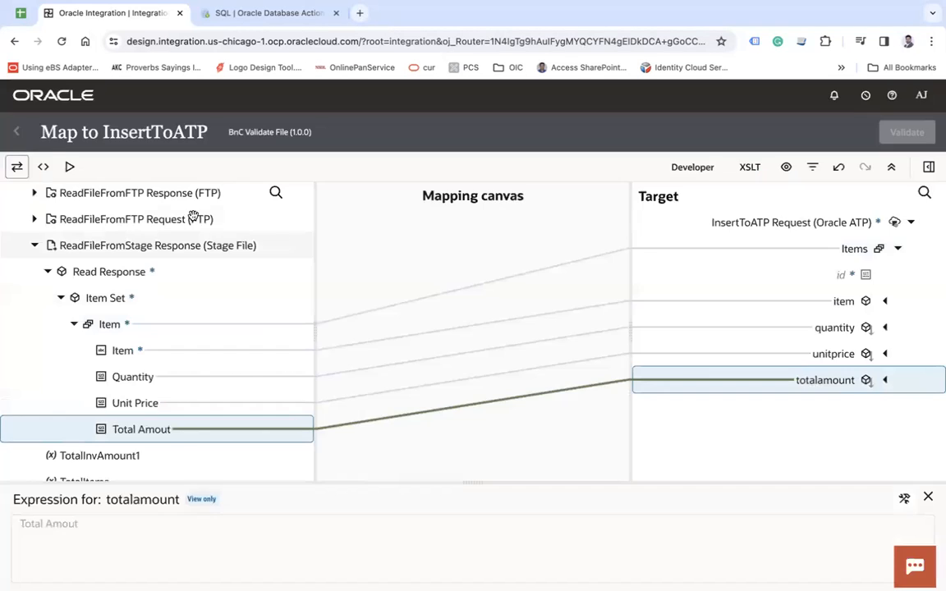
click(20, 134)
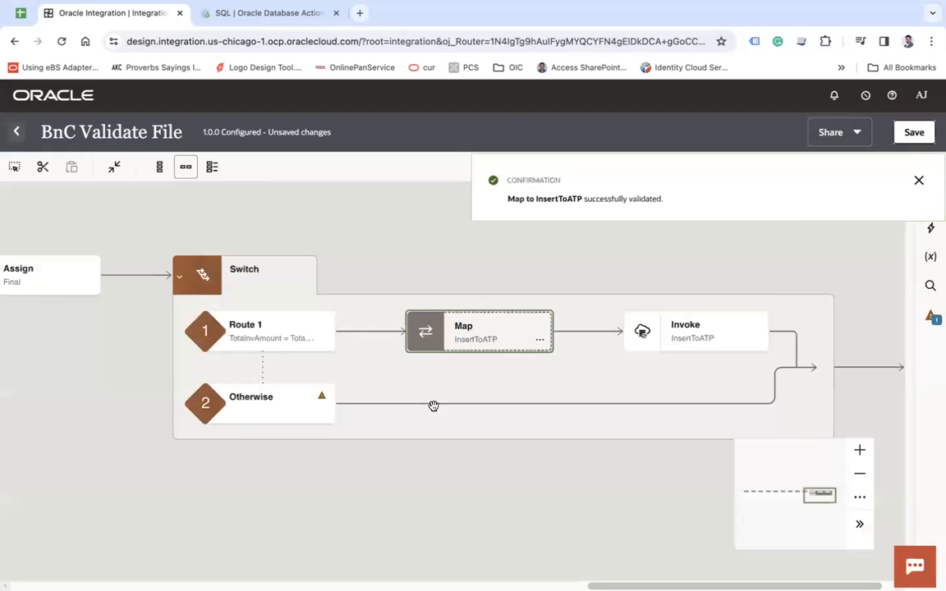
Step: Add an FTP Connection invoke named MoveFile to the Otherwise route of the Switch
click(591, 404)
text(ftp)
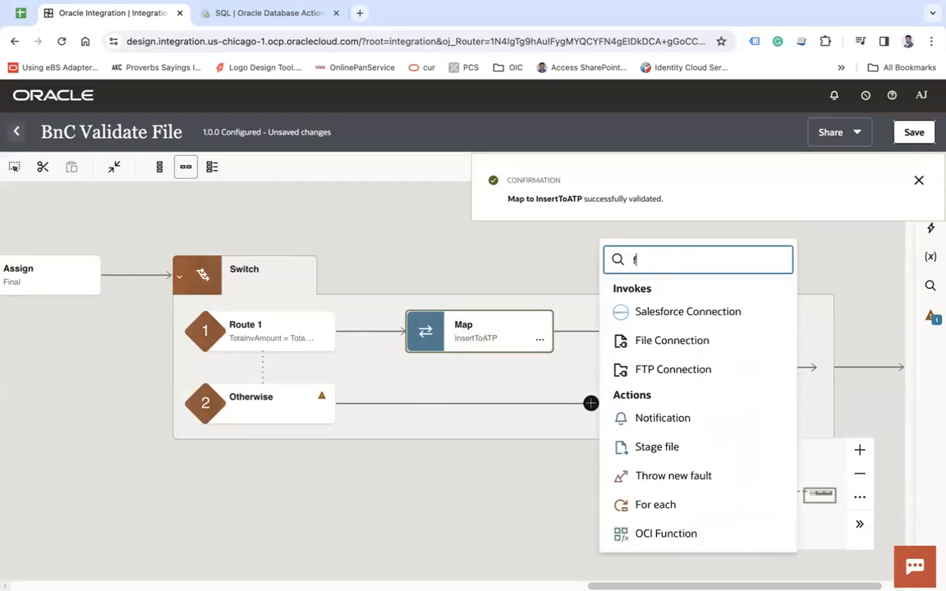
click(692, 306)
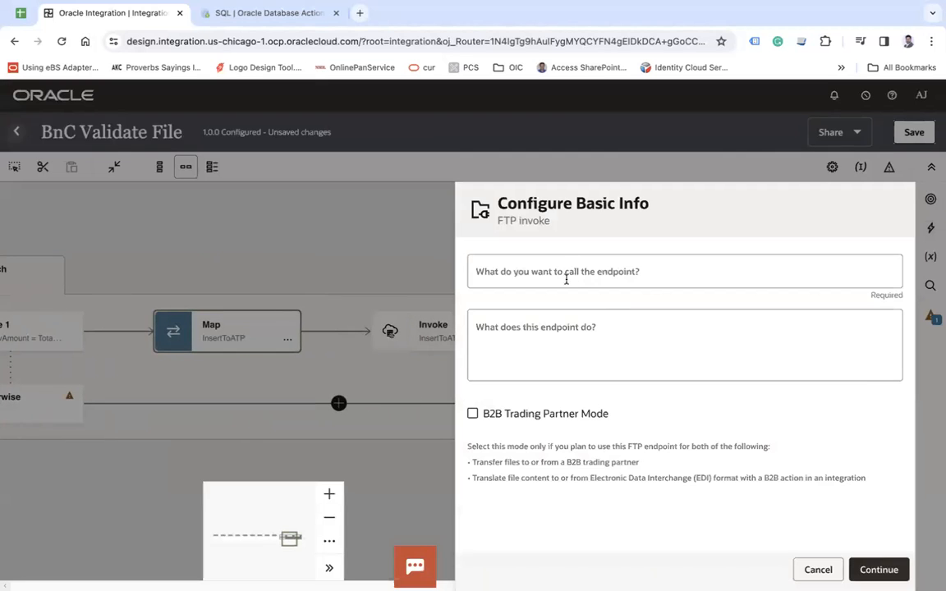
click(565, 279)
text(MoveFile)
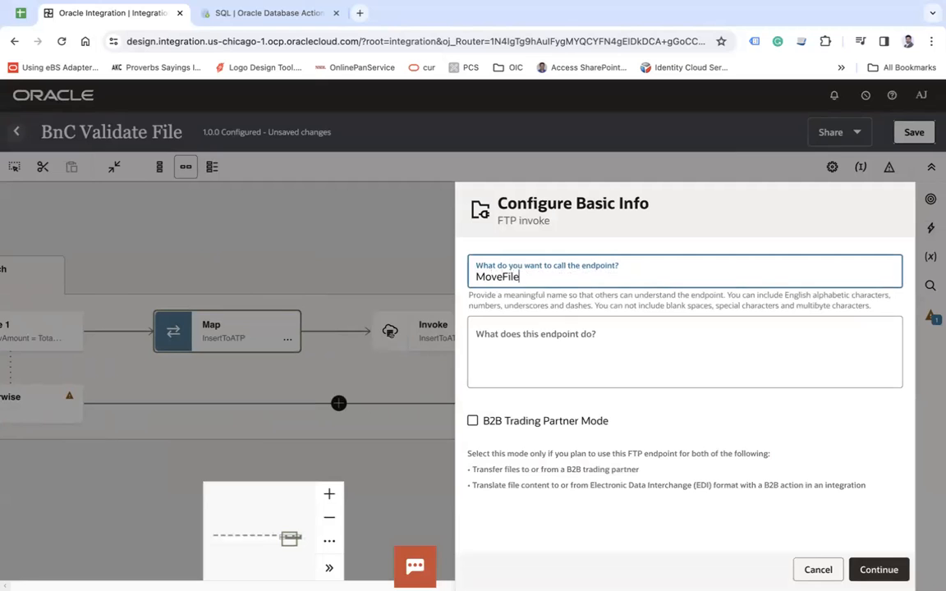
click(873, 569)
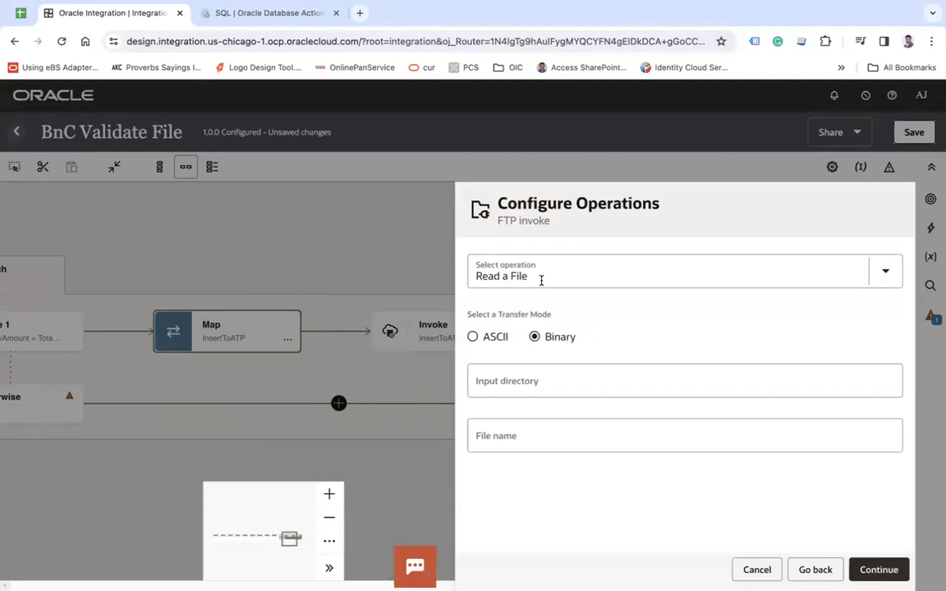
Step: Configure MoveFile to perform Move a File from /home/users/aj to target directory /home/users/aj/invalid, and finish the endpoint
click(540, 280)
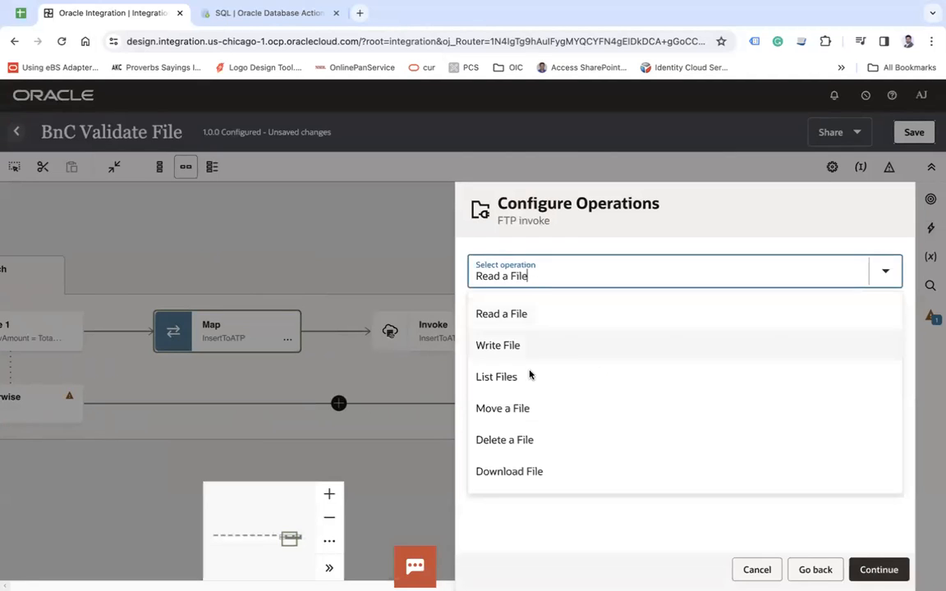
click(513, 410)
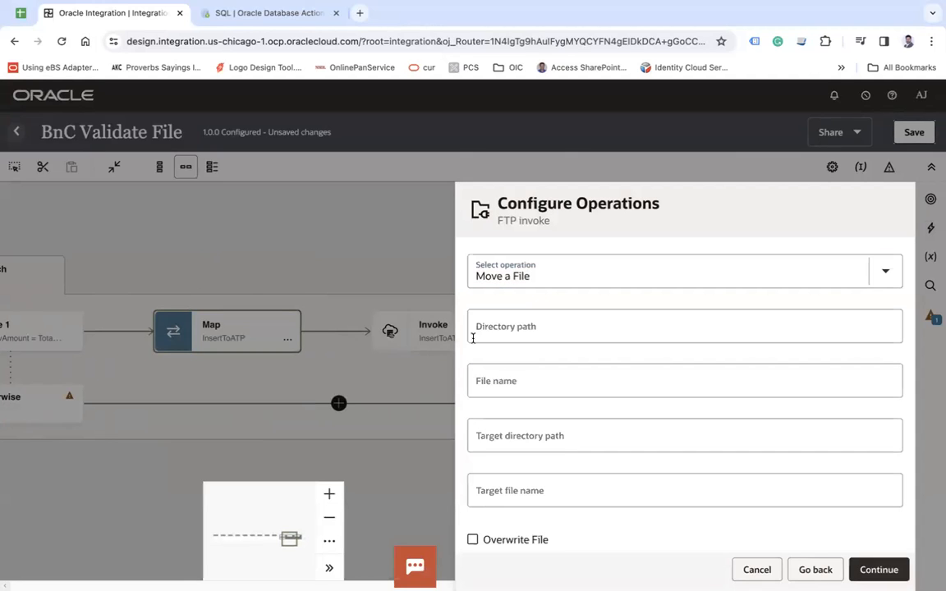
click(514, 332)
text(/home/users/aj)
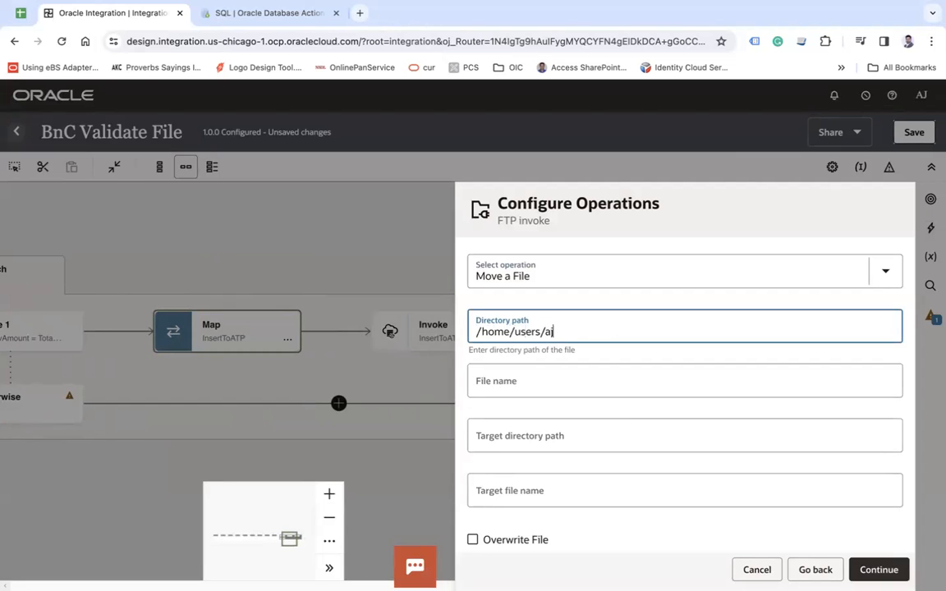
key(Tab)
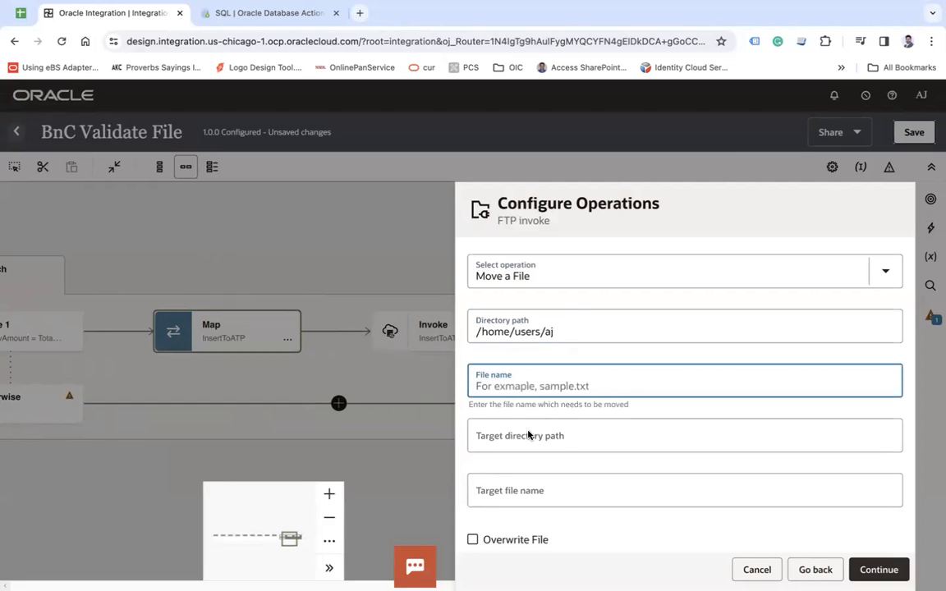
click(562, 332)
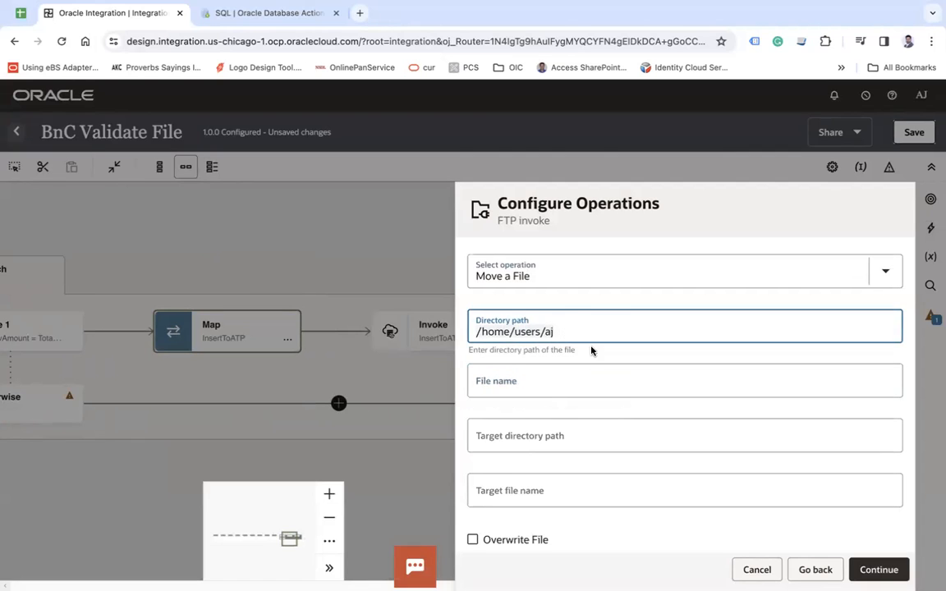
click(551, 436)
text(/home/users/aj)
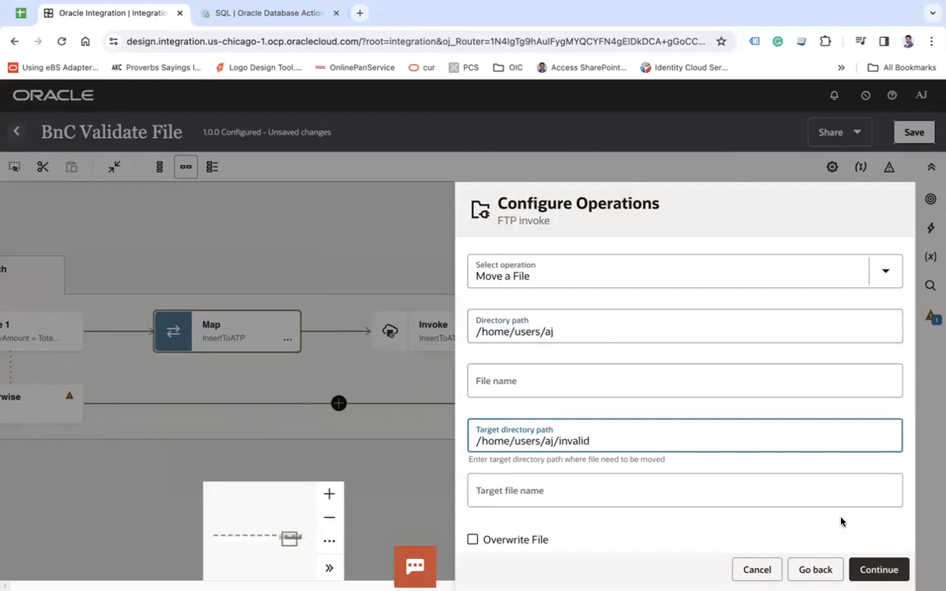
click(876, 571)
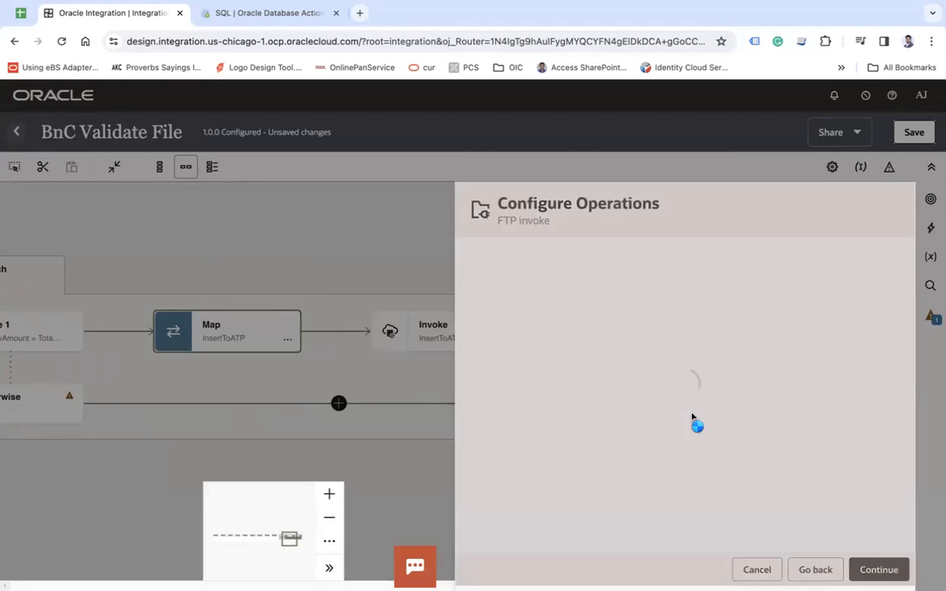
click(878, 570)
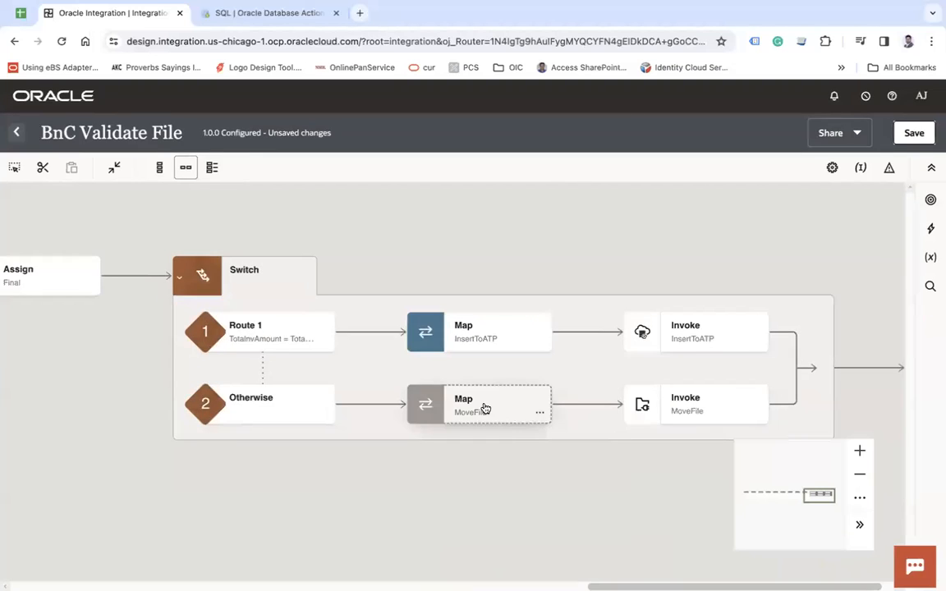
Step: In the MoveFile map, map the ReadFileFromFTP response's File Name to Filename and Target Filename, then validate and return to the flow
double_click(484, 408)
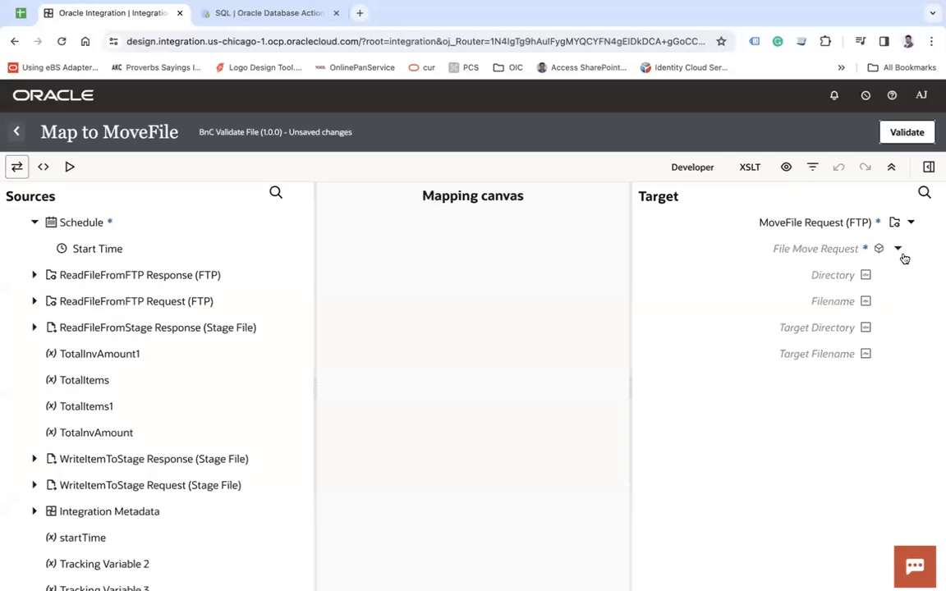
click(34, 275)
click(47, 302)
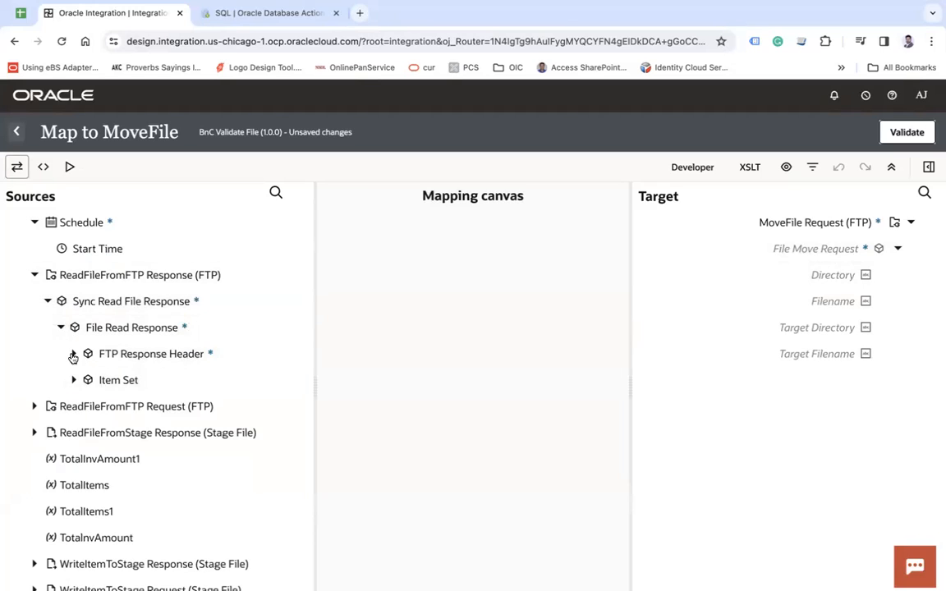
click(74, 354)
drag(151, 385, 804, 299)
drag(164, 380, 825, 354)
click(907, 132)
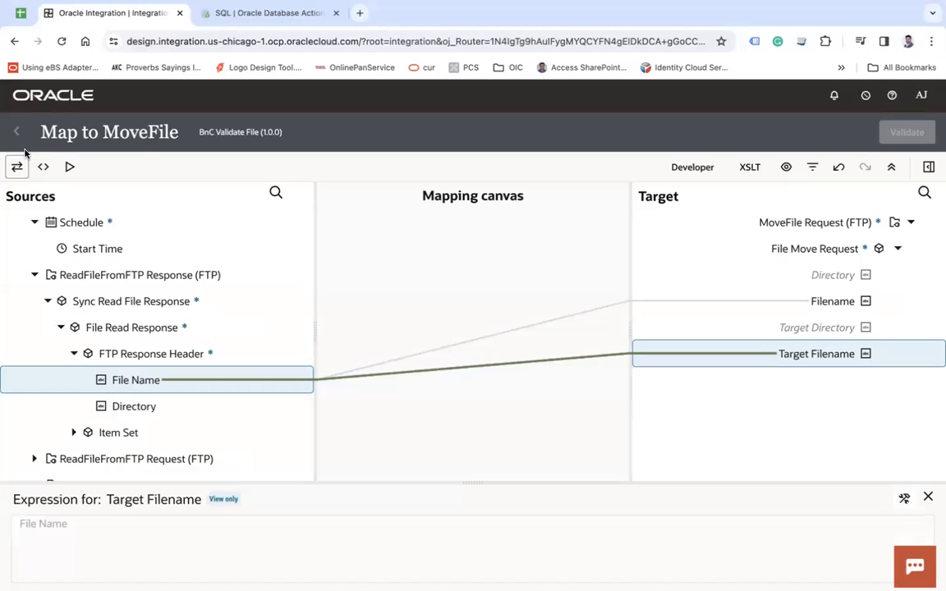
click(17, 132)
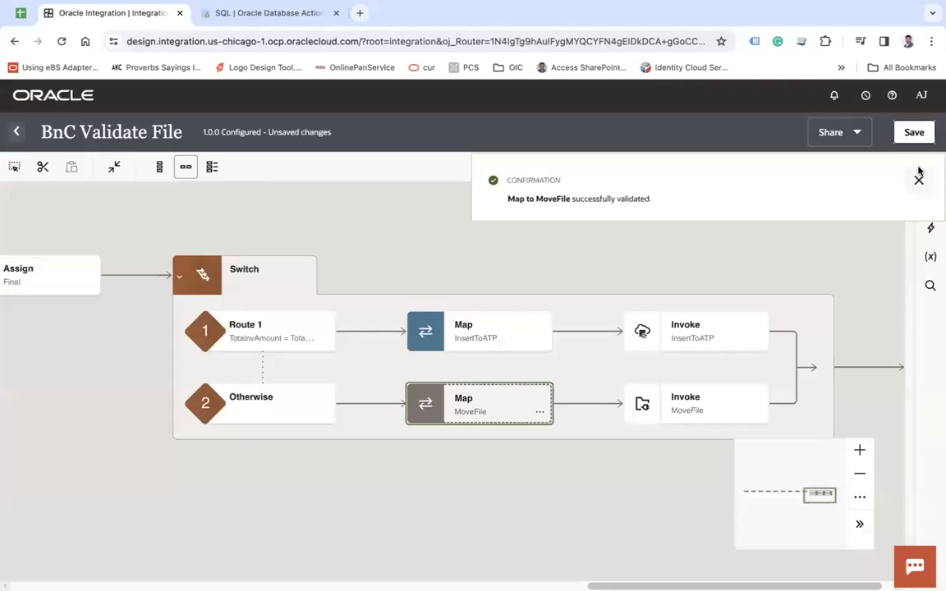
Step: Save the BnC Validate File integration and return to the list of integrations
click(918, 180)
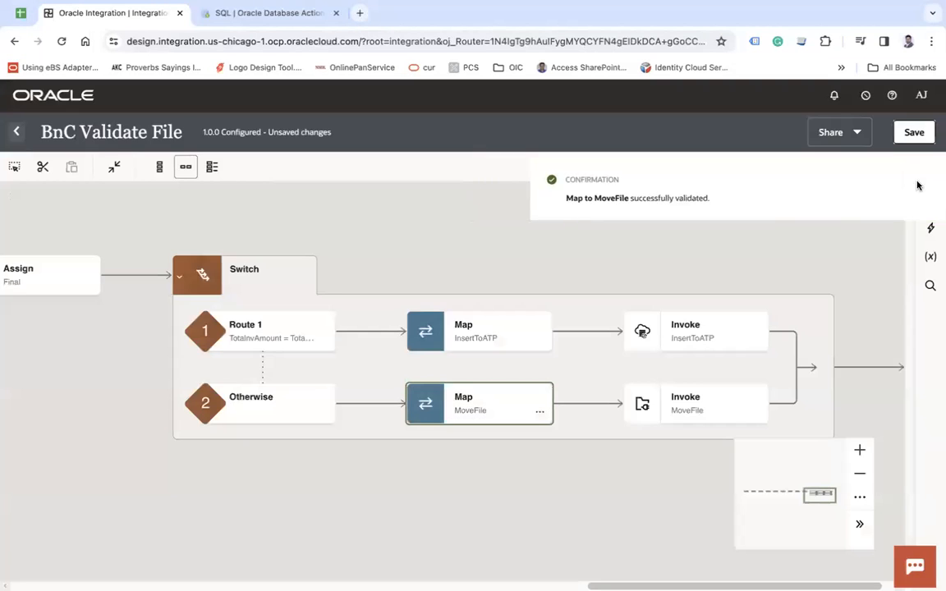
click(912, 133)
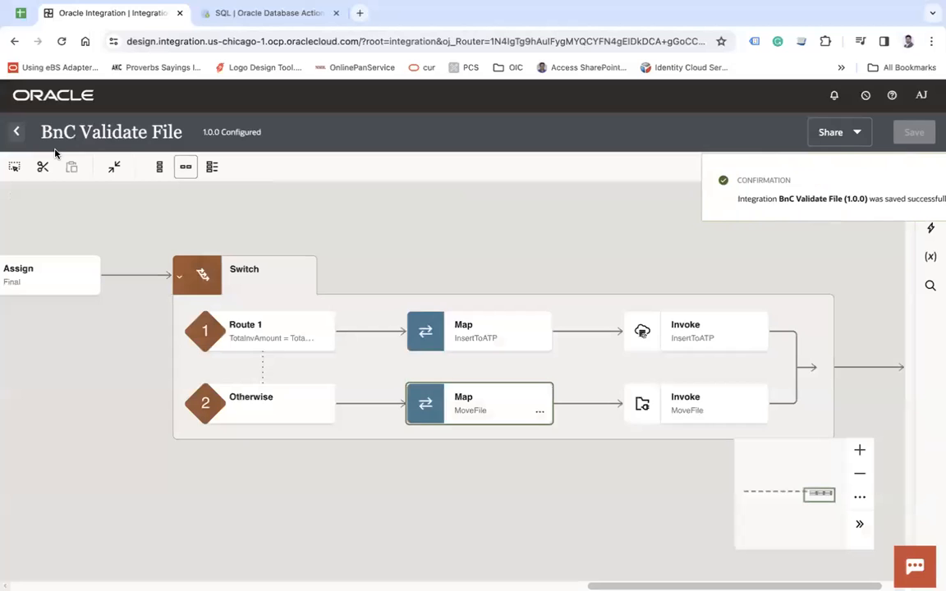
click(17, 132)
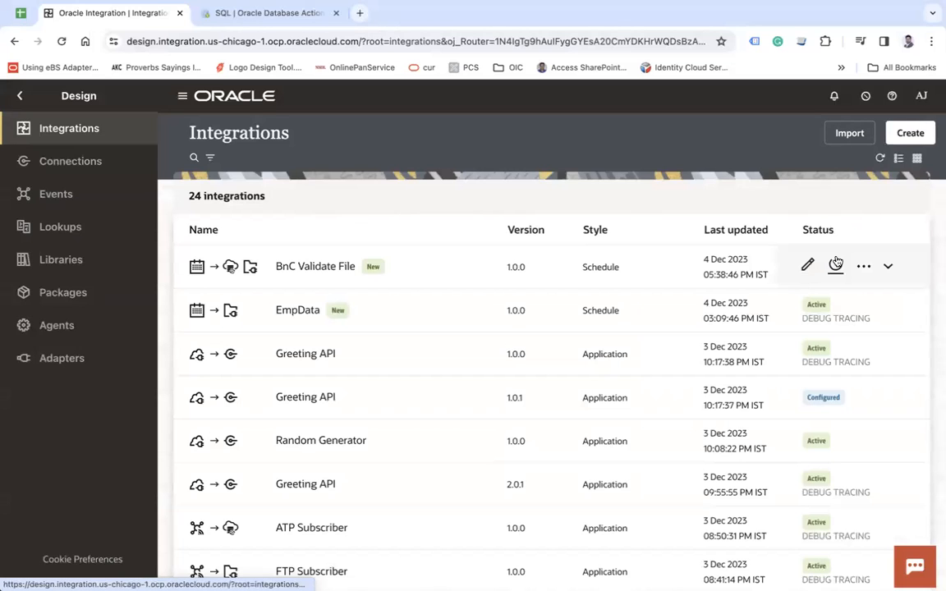
Step: Activate the BnC Validate File integration and refresh the integrations list
click(835, 262)
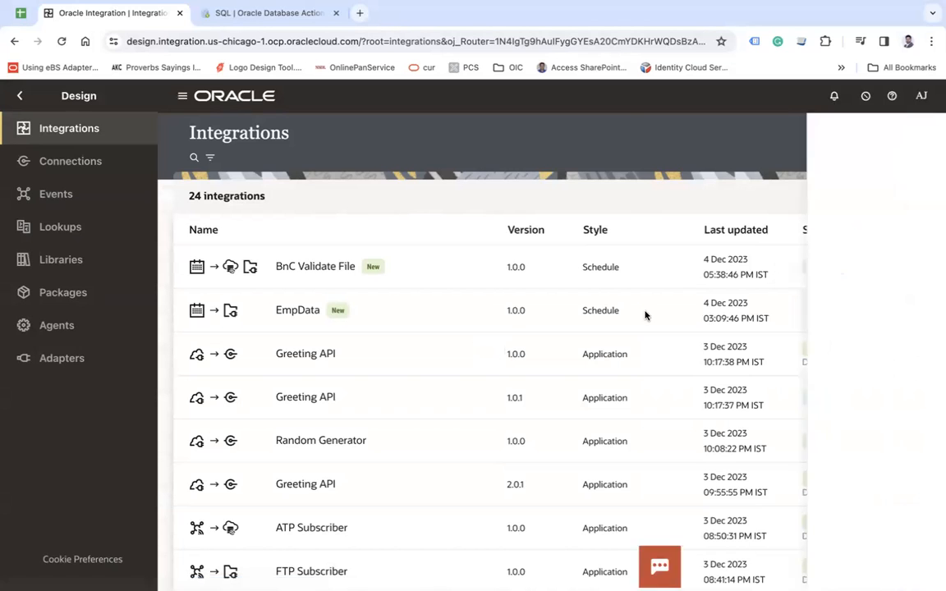
click(899, 560)
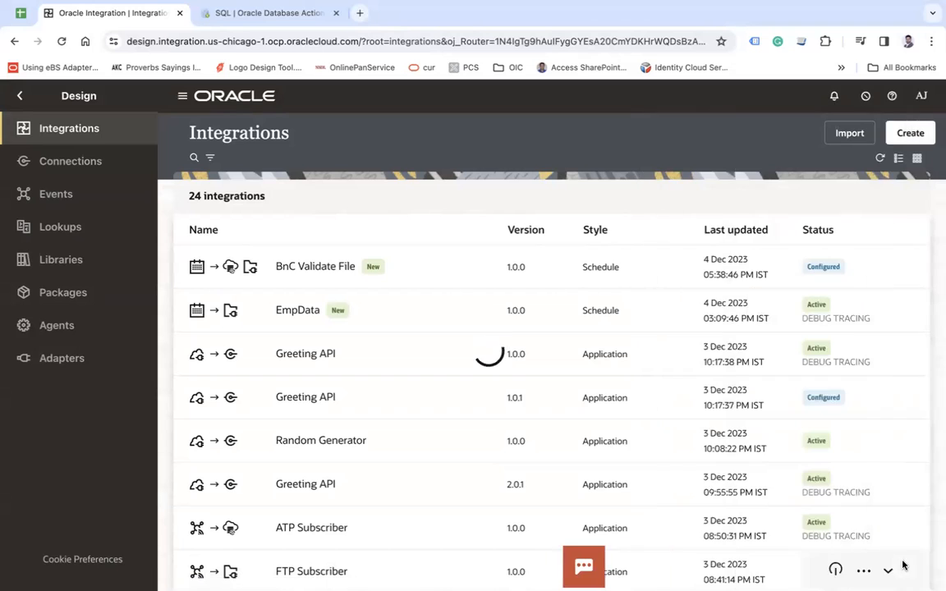
click(919, 214)
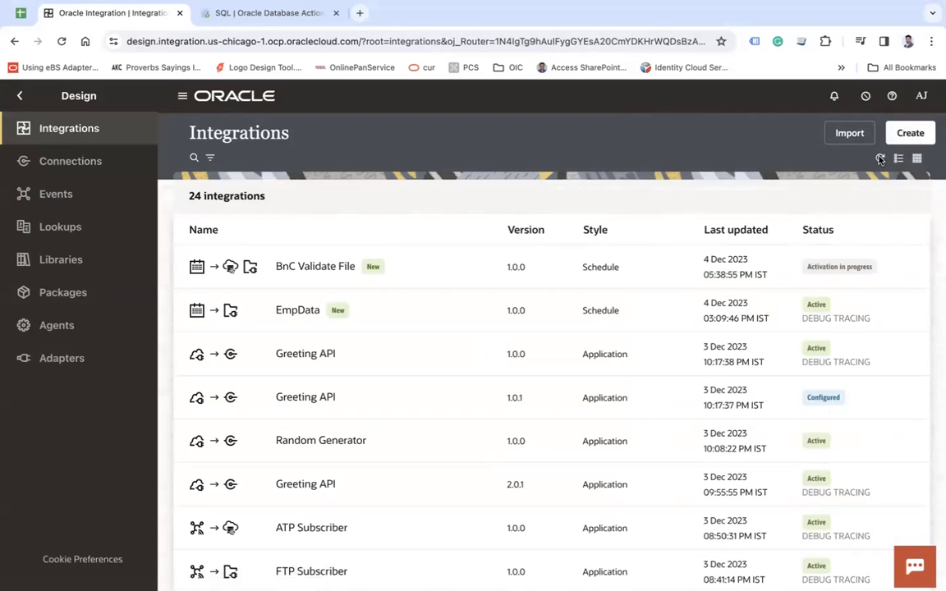
click(880, 158)
Step: Run the BnC Validate File integration as an ad hoc request
click(863, 267)
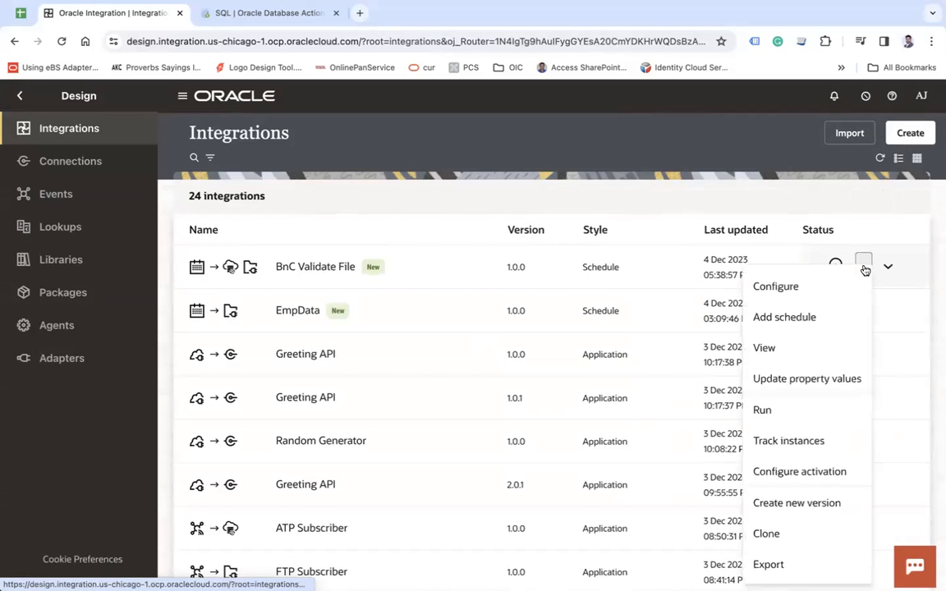
click(759, 412)
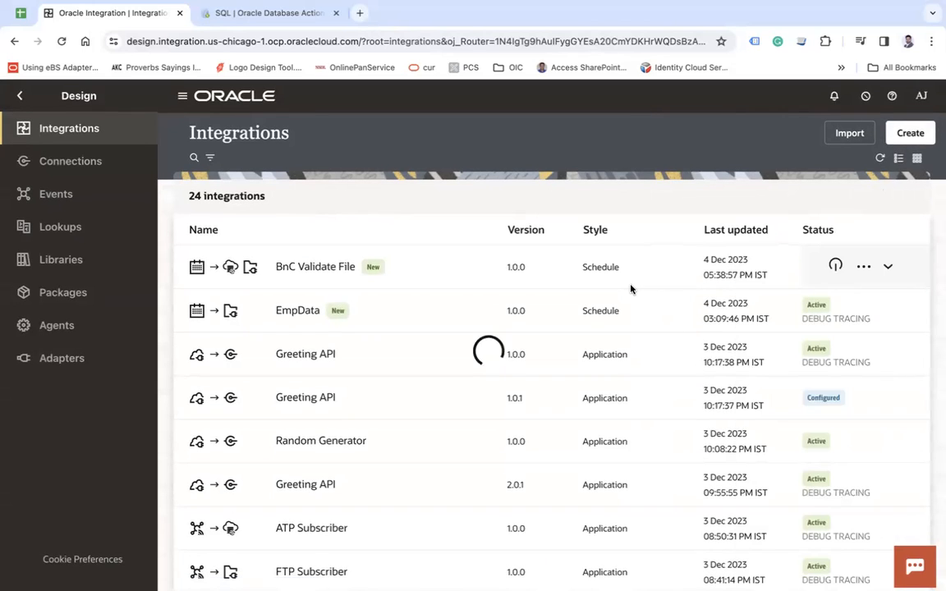
click(873, 146)
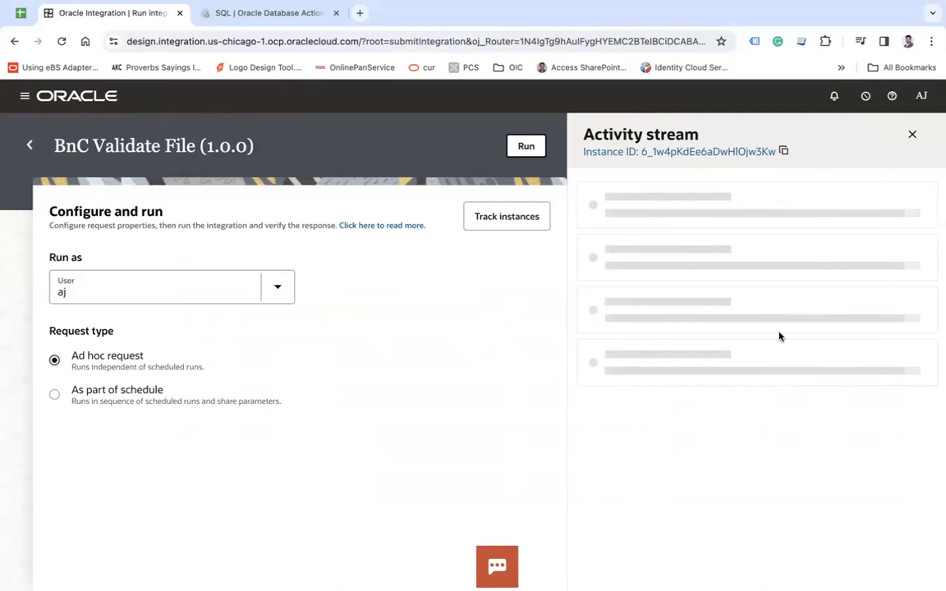
Step: Refresh the run's activity stream and examine which Switch route was taken and whether processing completed
scroll(780, 337, down, 3)
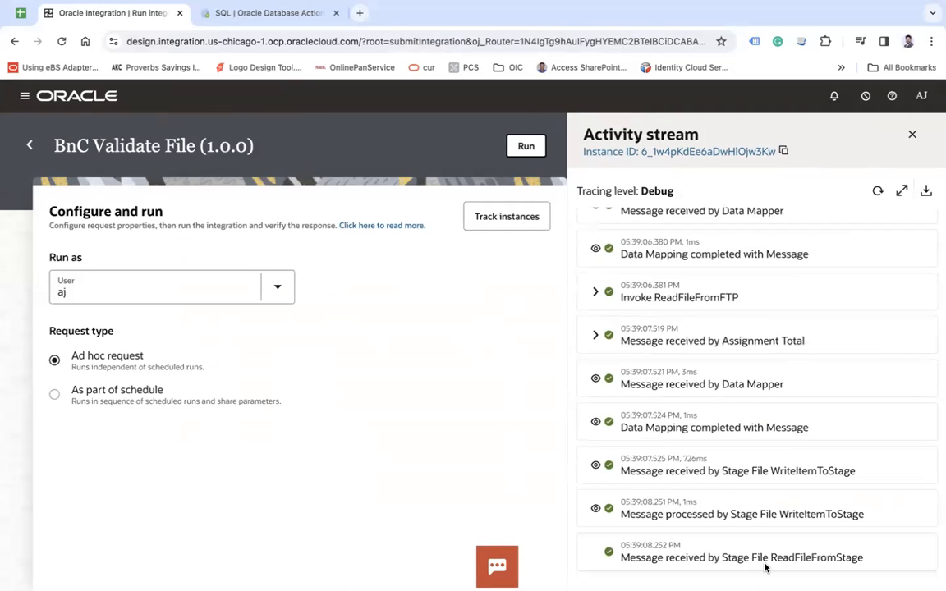
click(875, 197)
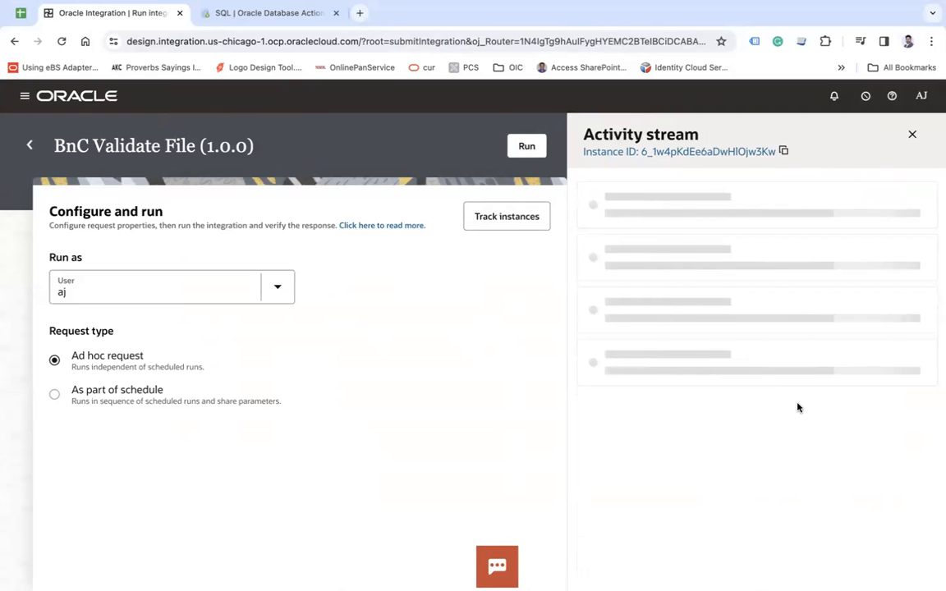
scroll(797, 407, down, 4)
scroll(797, 407, down, 4)
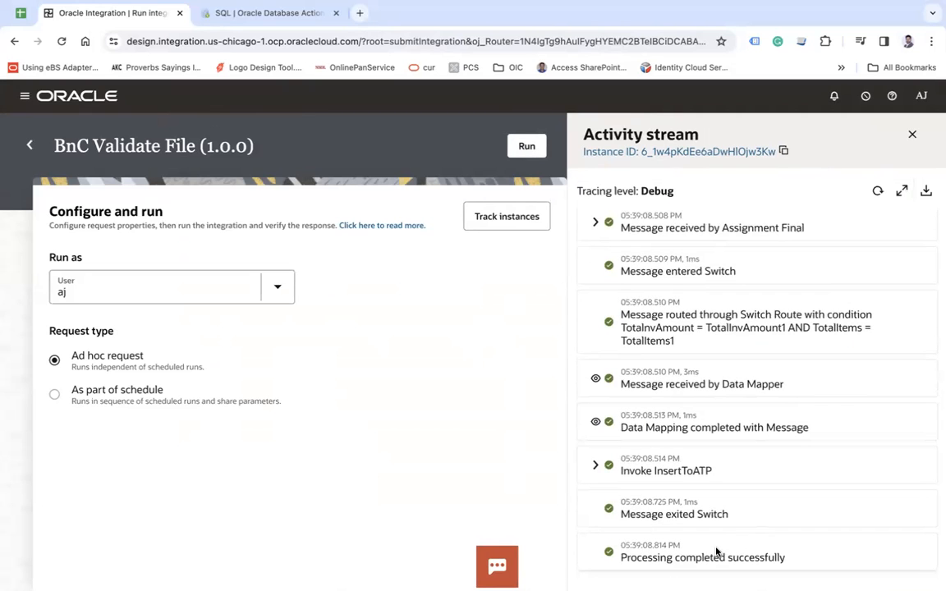
Step: Switch to the Database Actions SQL worksheet and rerun the query on the items table to check the inserted rows
click(293, 19)
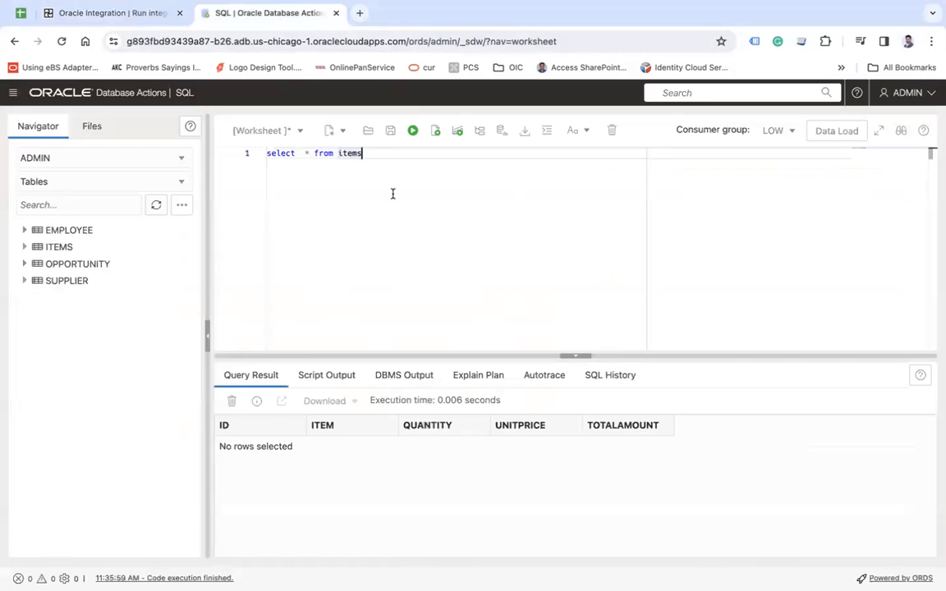
triple_click(351, 155)
click(413, 131)
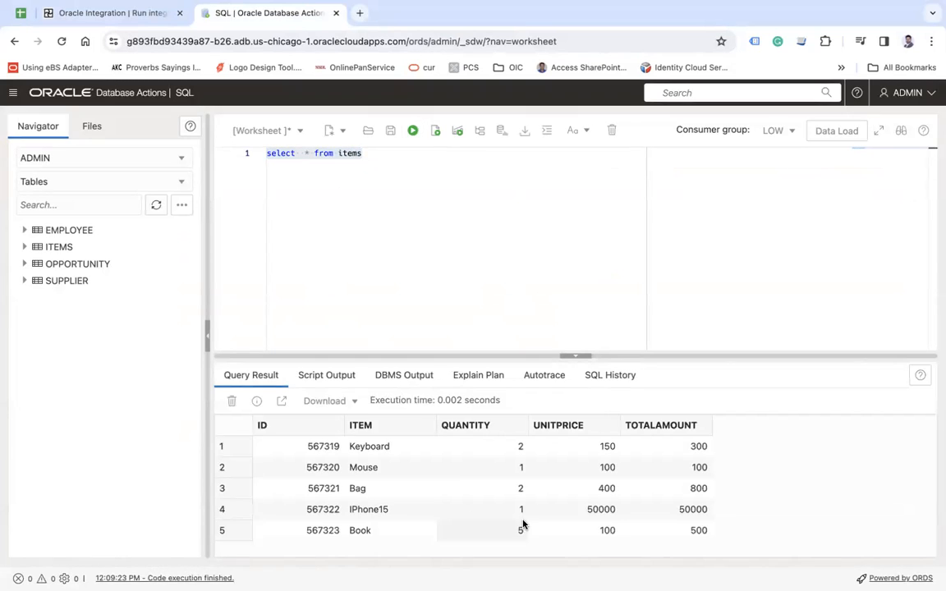
Step: Switch to FileZilla and refresh the listing of the remote directory /home/users/aj
click(120, 14)
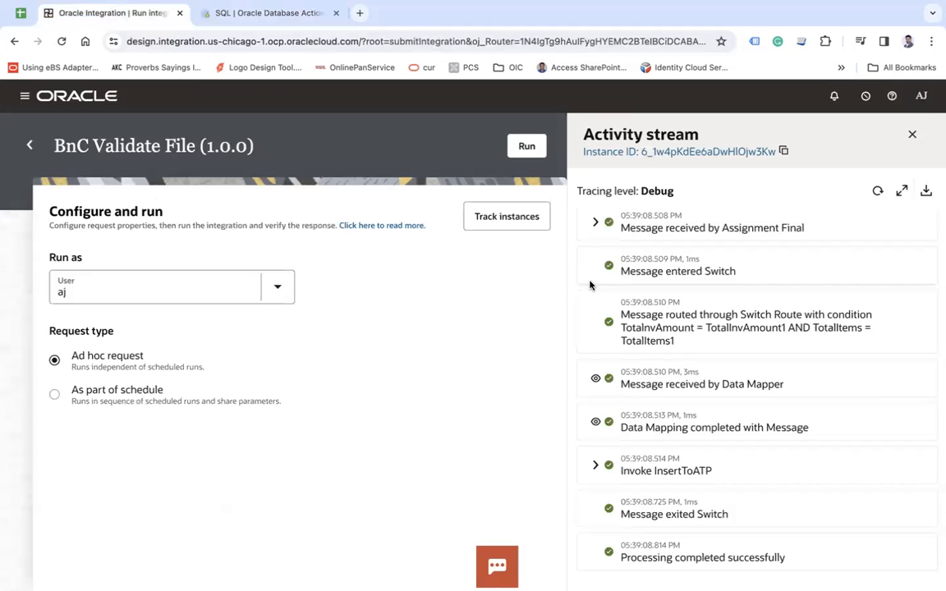
click(551, 7)
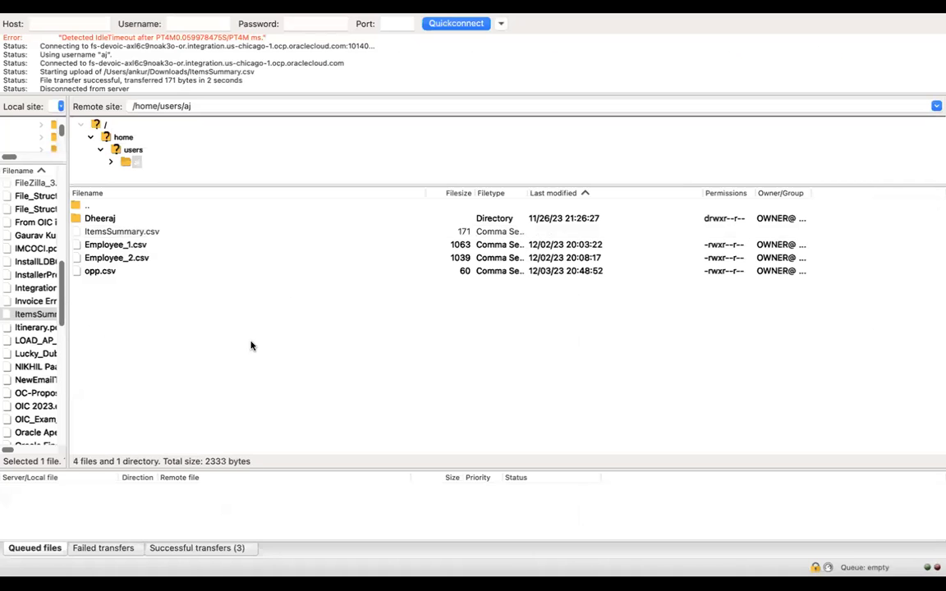
right_click(252, 342)
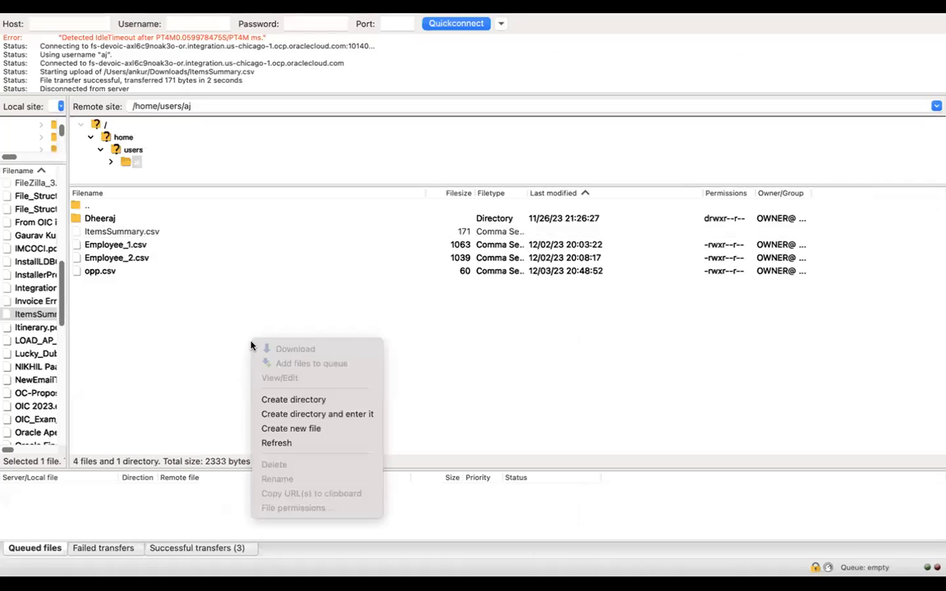
click(279, 443)
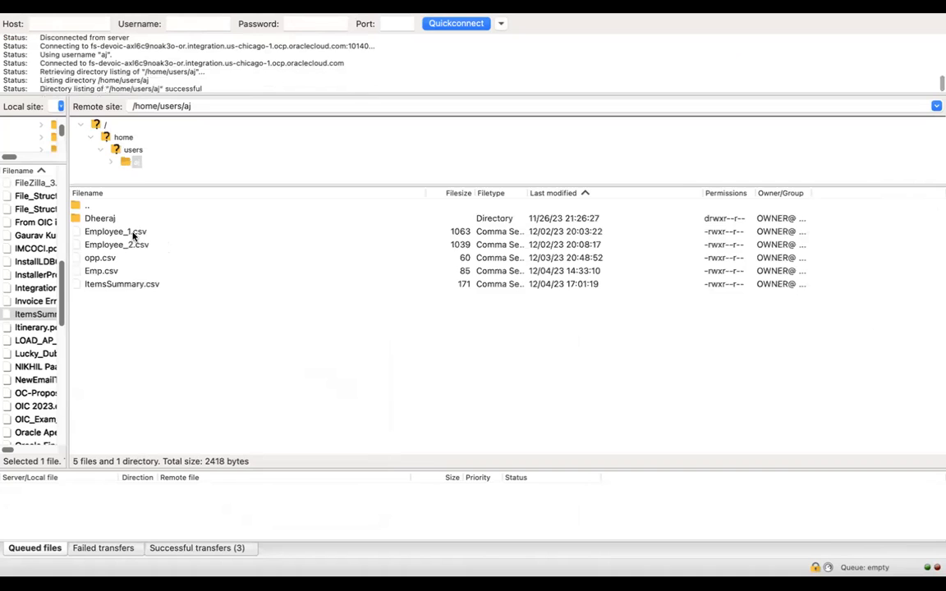
Step: Open the remote file ItemsSummary.csv for editing
click(119, 285)
right_click(119, 287)
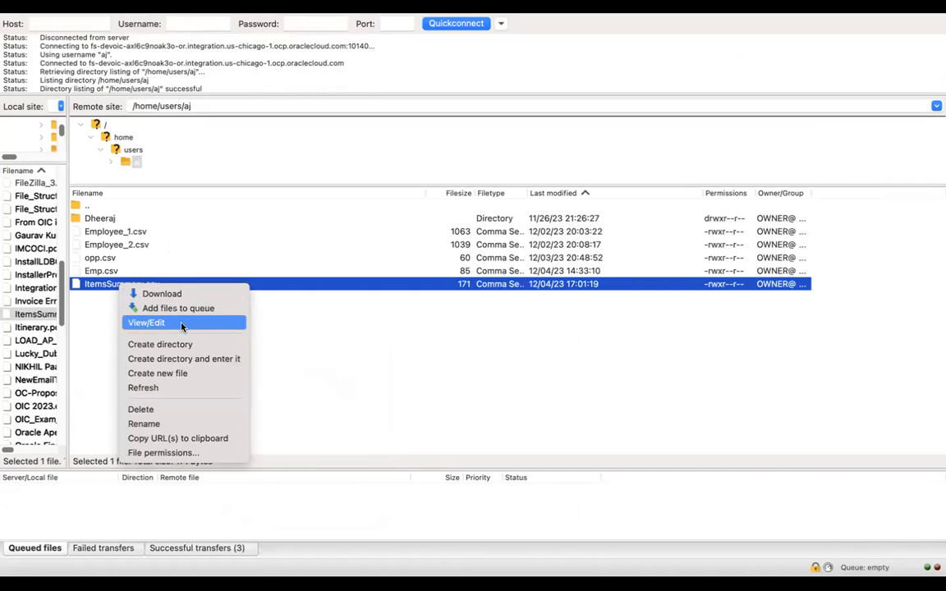
click(185, 322)
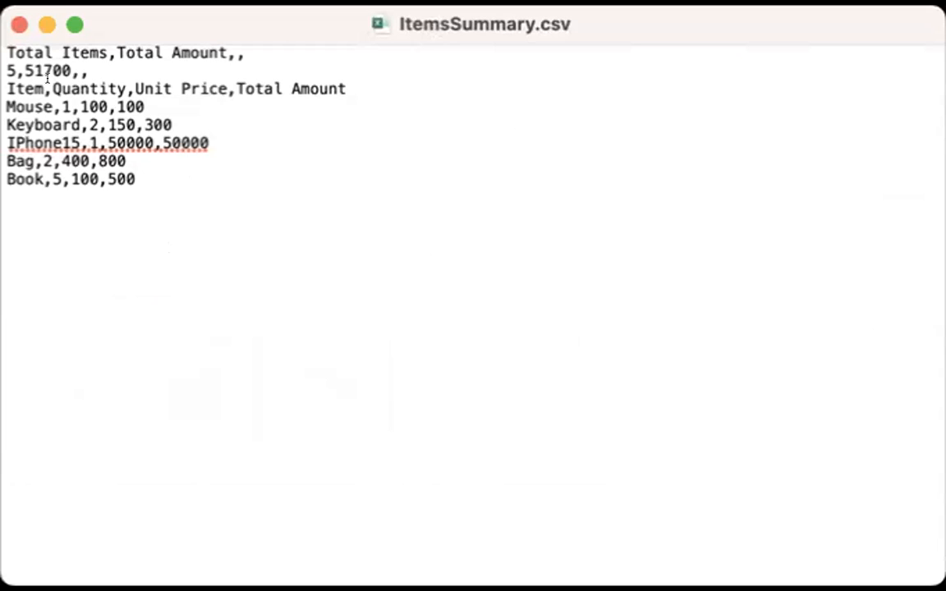
Step: Set the summary line of ItemsSummary.csv to 6 total items and a total amount of 50700, and save it back to the server
click(17, 66)
key(BackSpace)
text(6)
key(Right)
key(Right)
key(Right)
key(Right)
key(Right)
key(Right)
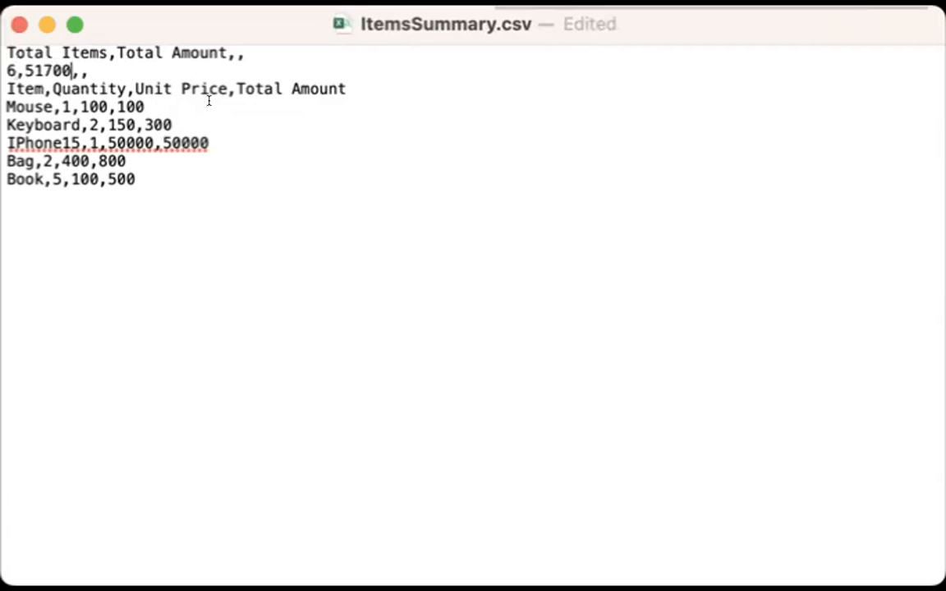
key(Left)
key(Left)
key(Left)
key(BackSpace)
text(0)
key(super+s)
key(super+Tab)
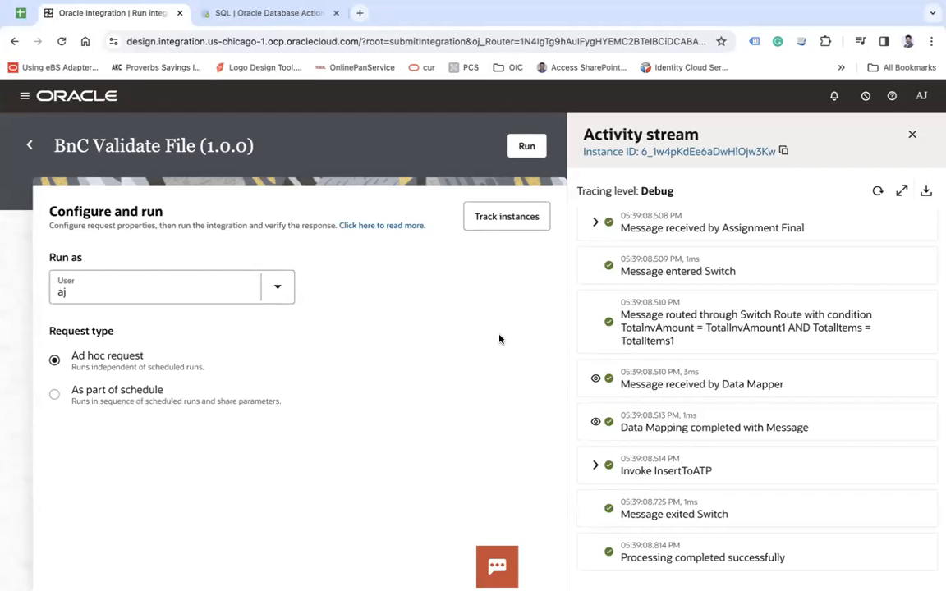
Step: Switch to Oracle Integration, close the previous activity stream and run BnC Validate File again as an ad hoc request
key(super+Tab)
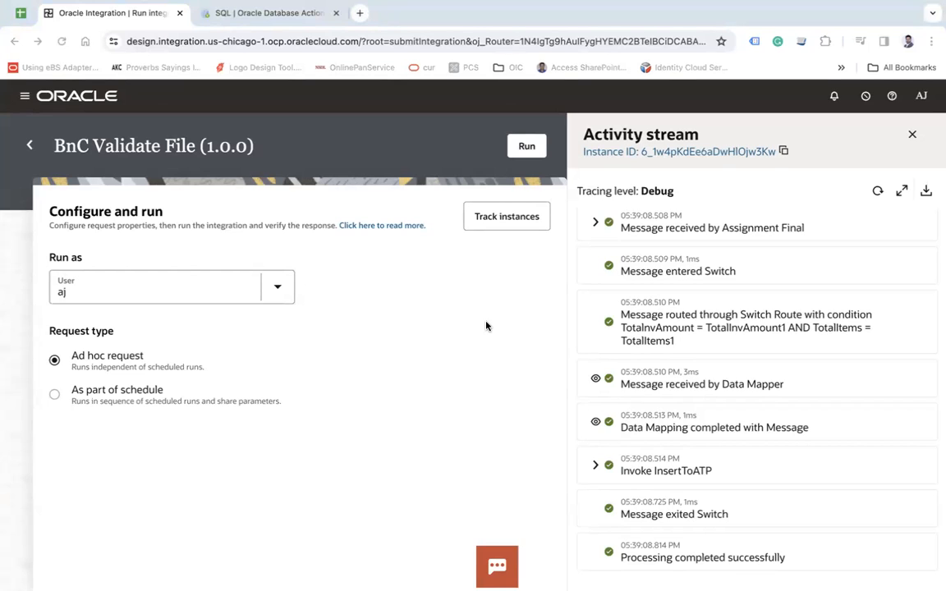
click(465, 294)
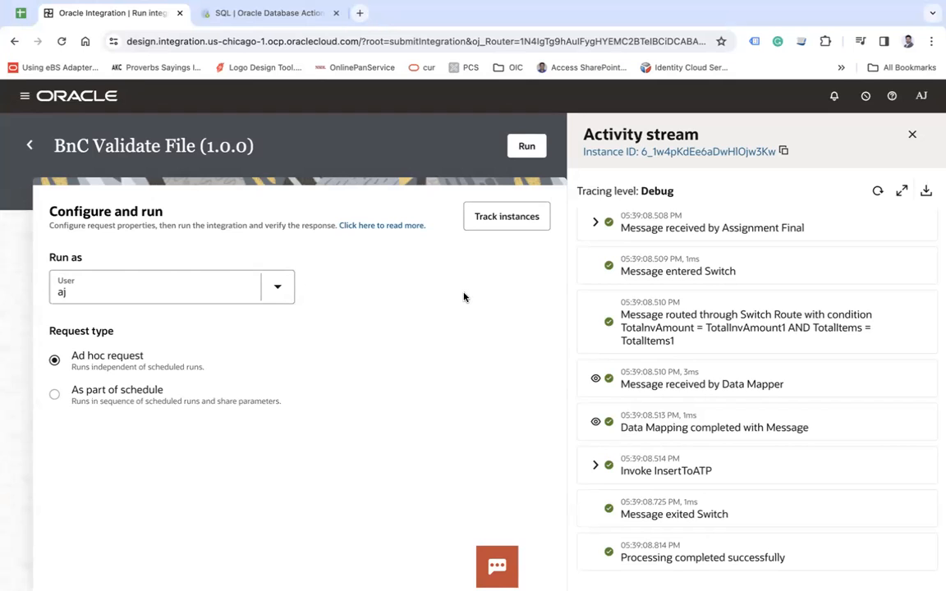
click(903, 146)
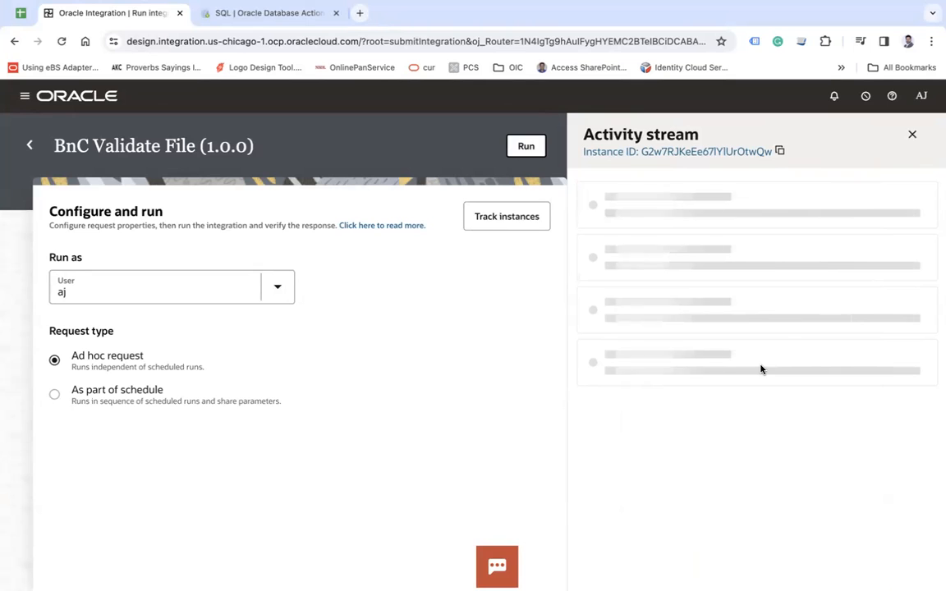
Step: Examine the new run's Switch route and the message processed by Invoke MoveFile, checking the success value in its response
scroll(760, 363, down, 8)
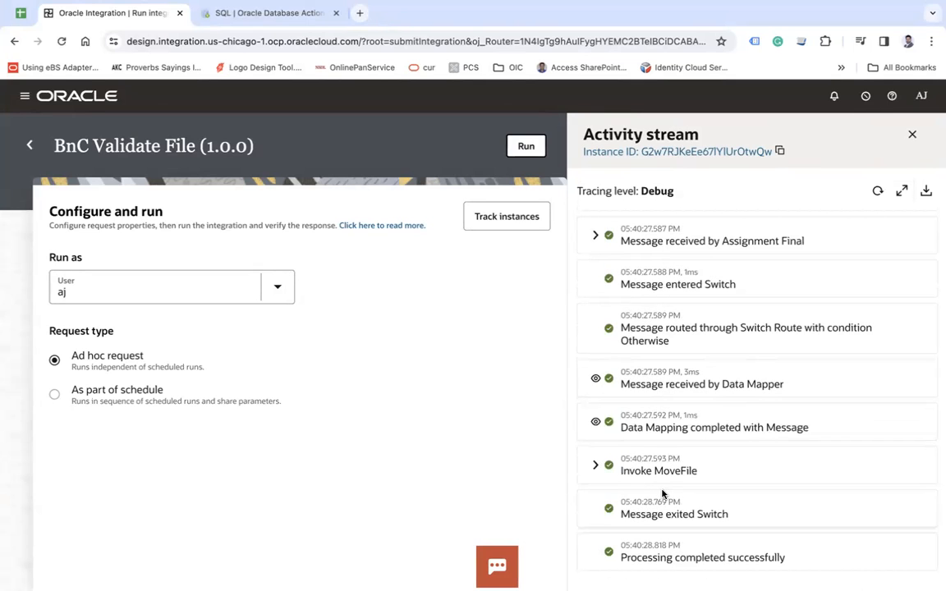
double_click(658, 472)
click(595, 466)
scroll(786, 453, down, 1)
scroll(786, 453, down, 2)
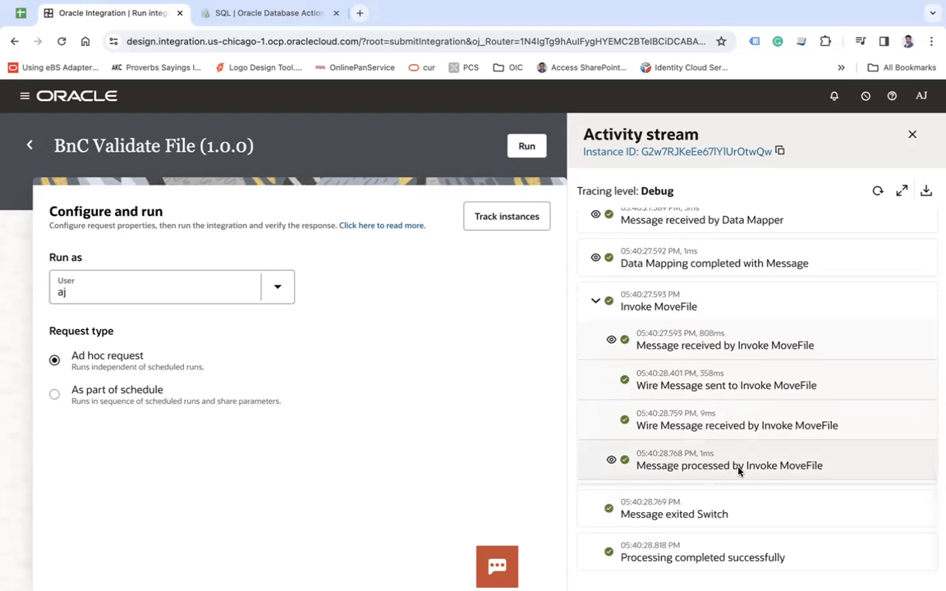
click(611, 458)
scroll(689, 444, down, 2)
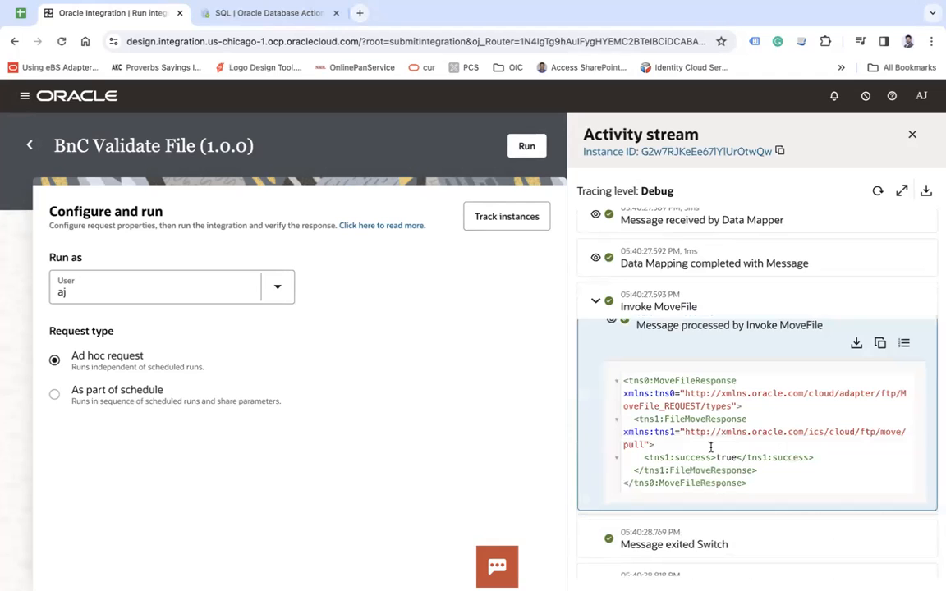
drag(716, 457, 735, 457)
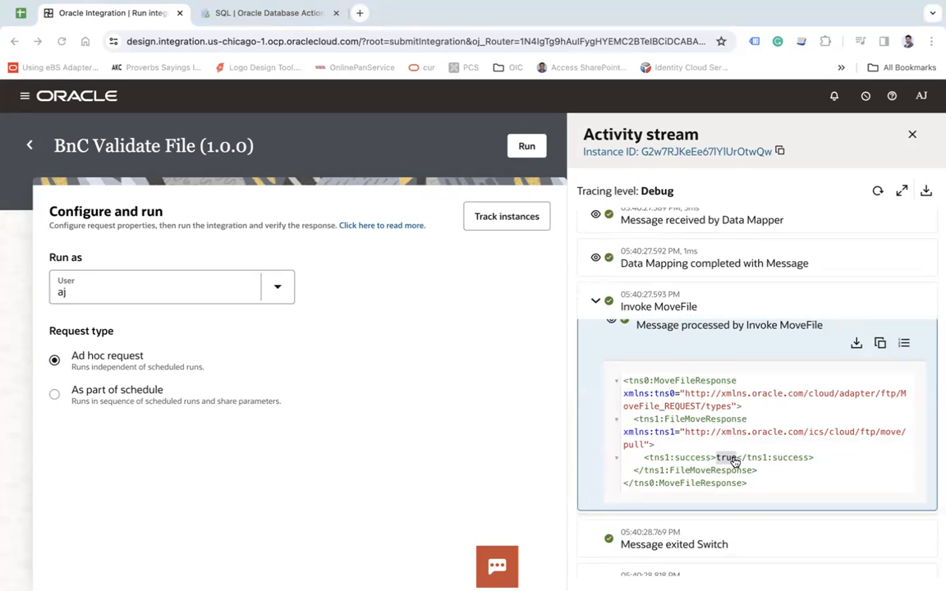
Step: Switch to FileZilla and open the remote directory named invalid to check for the moved file
key(super+Tab)
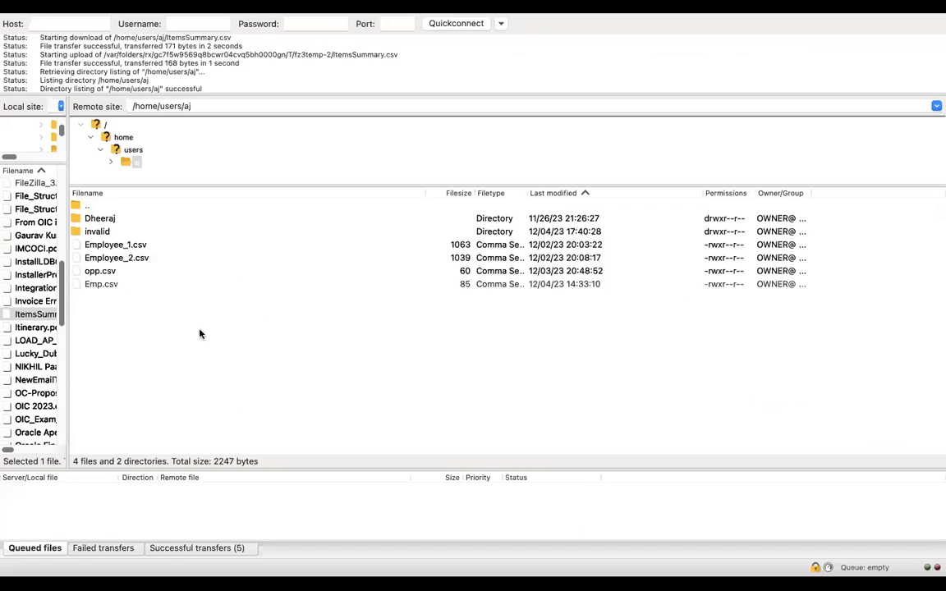
double_click(100, 234)
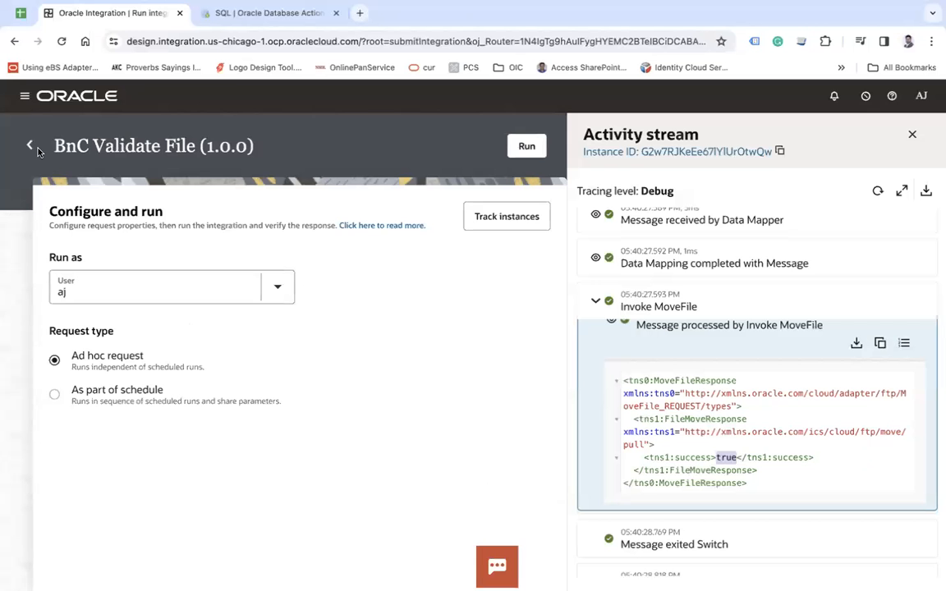
Step: Return to Oracle Integration, open the BnC Validate File flow and examine the variables initialised in Assignments1
click(31, 146)
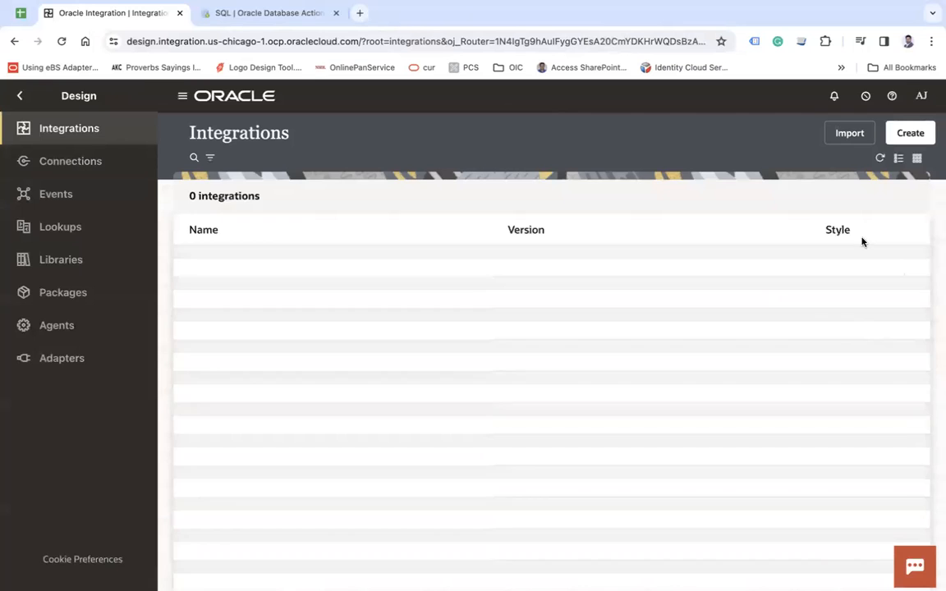
click(297, 269)
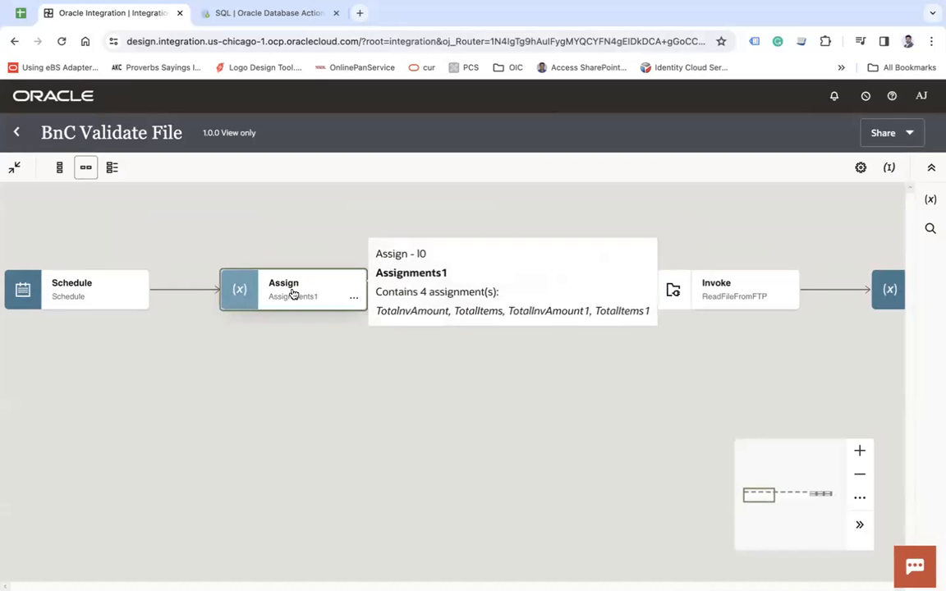
click(293, 294)
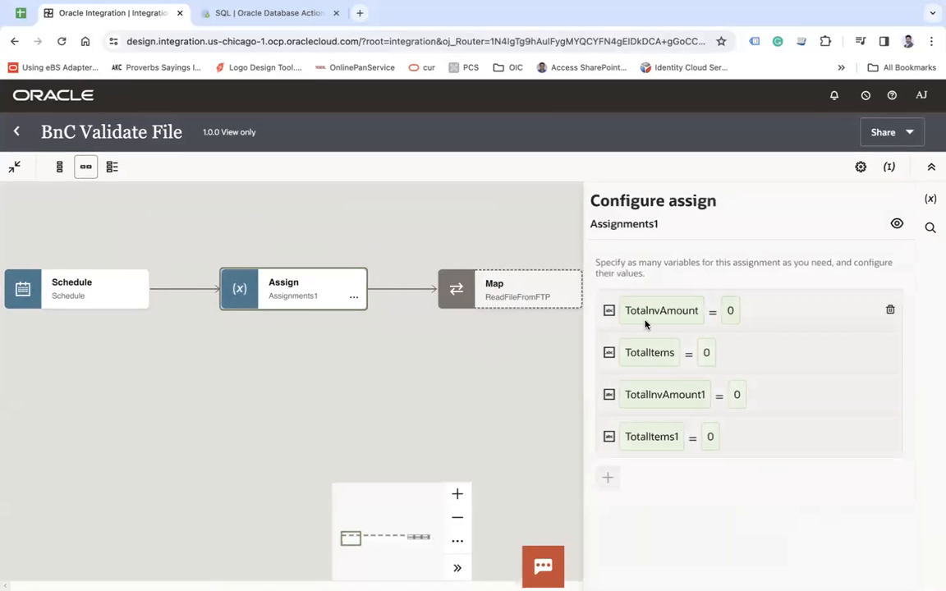
click(313, 381)
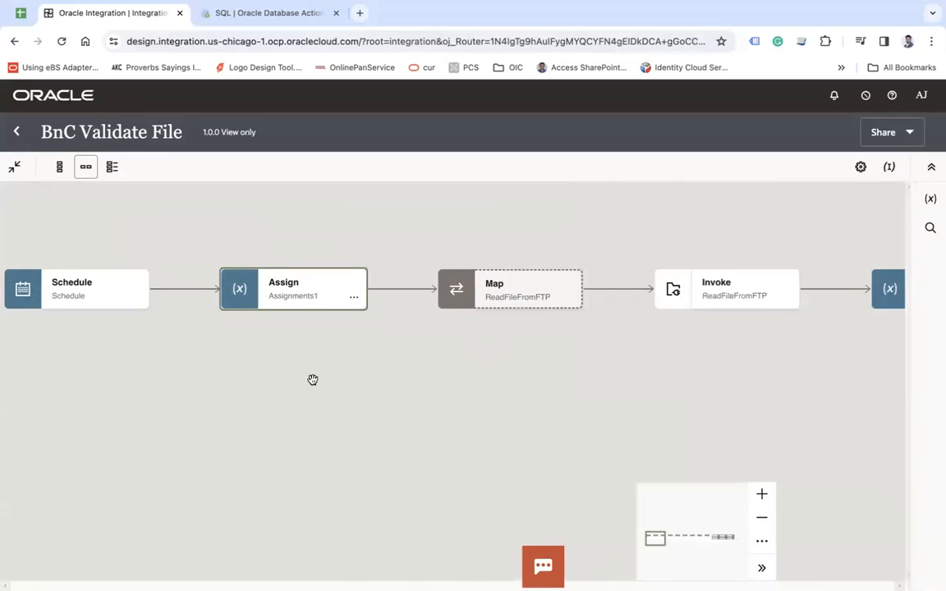
Step: Locate the ReadFileFromFTP invoke, switch to ItemsSummary in Excel, and review its summary header, totals row, item header and item rows
scroll(263, 379, right, 5)
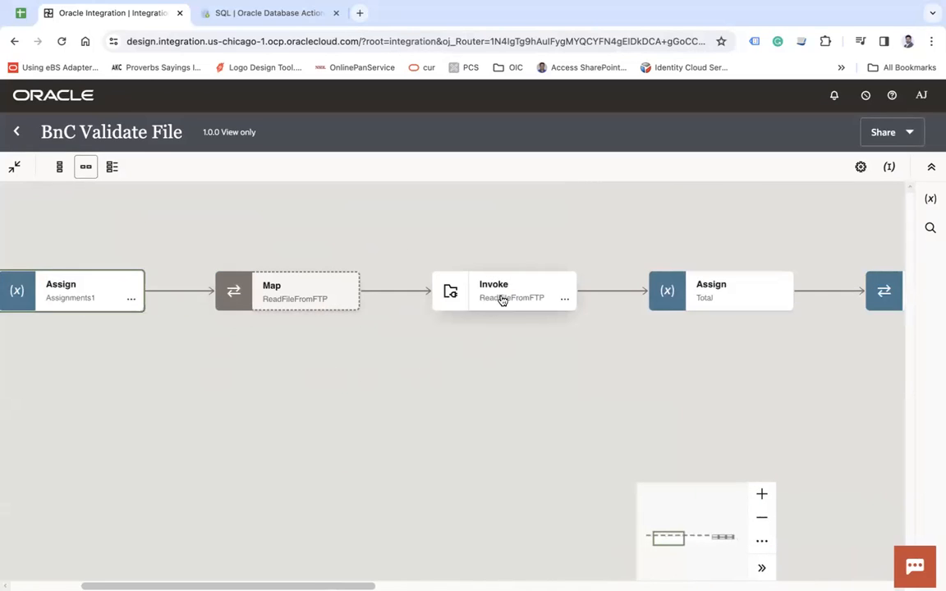
mouse_move(502, 299)
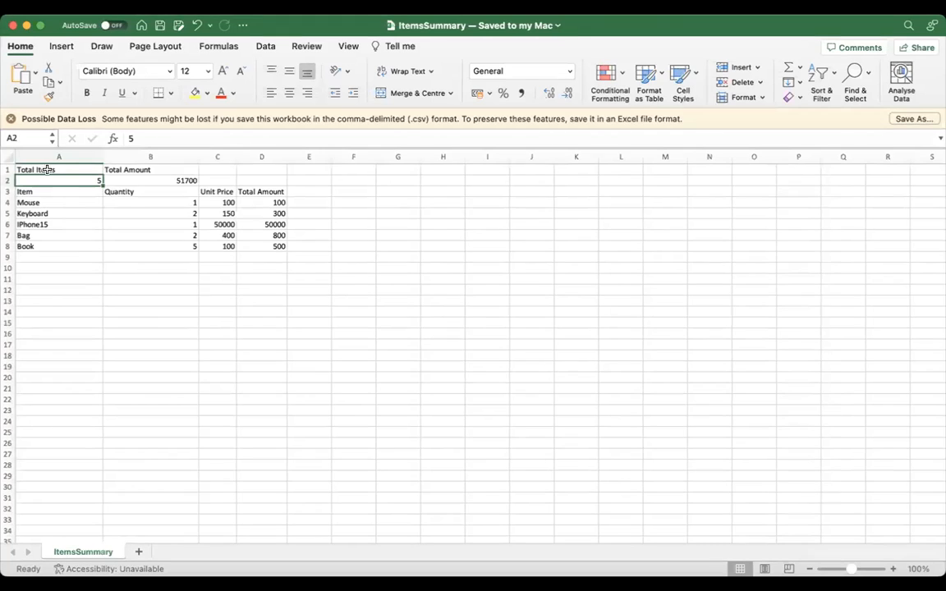
drag(37, 170, 273, 246)
click(425, 285)
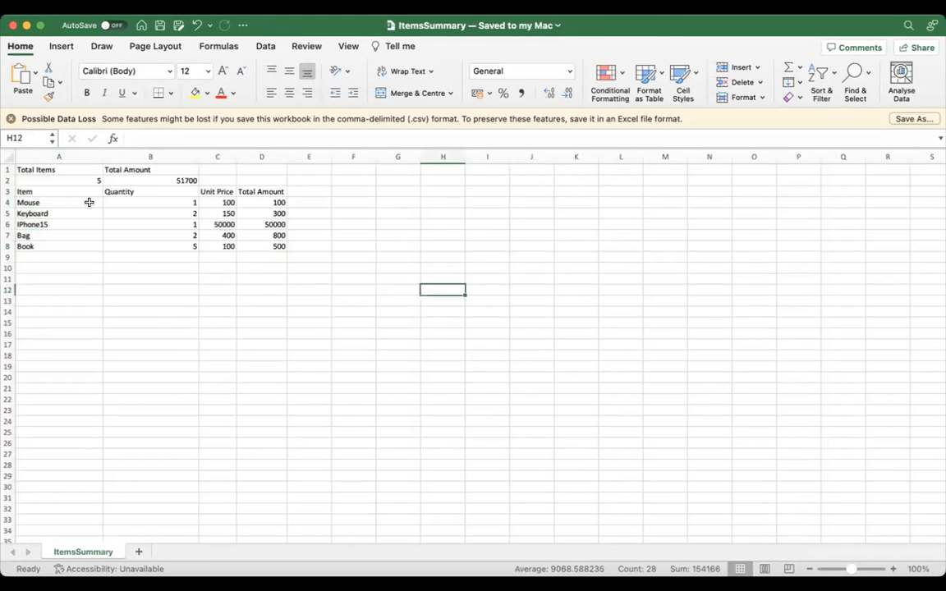
click(8, 169)
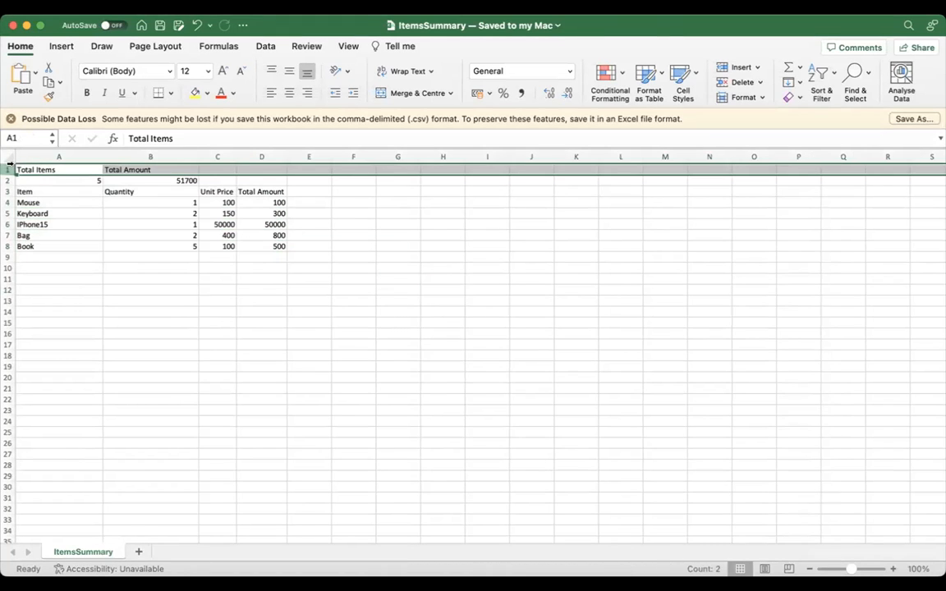
click(9, 181)
click(129, 235)
click(87, 180)
drag(88, 180, 195, 180)
click(144, 223)
click(8, 191)
click(66, 222)
drag(26, 190, 299, 251)
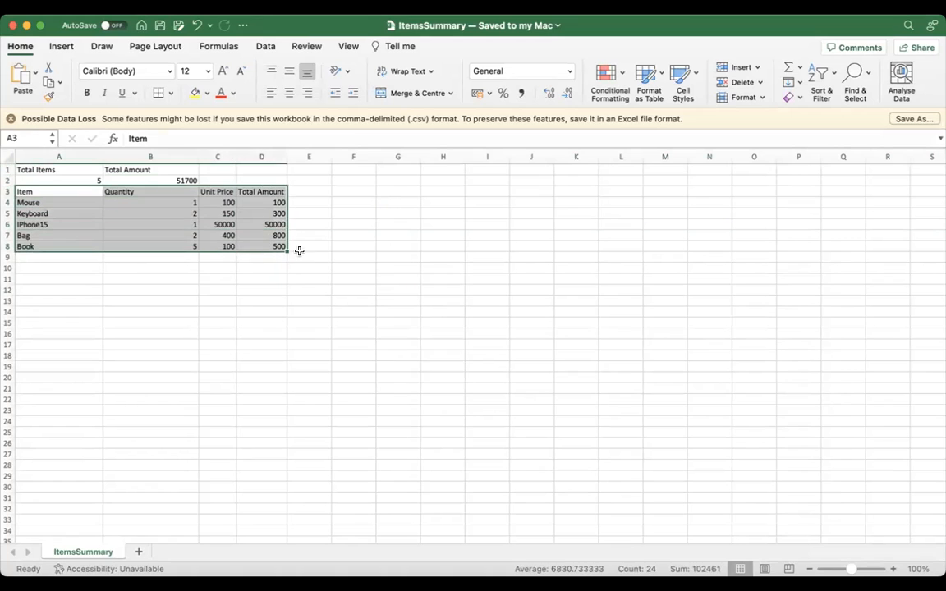
click(397, 300)
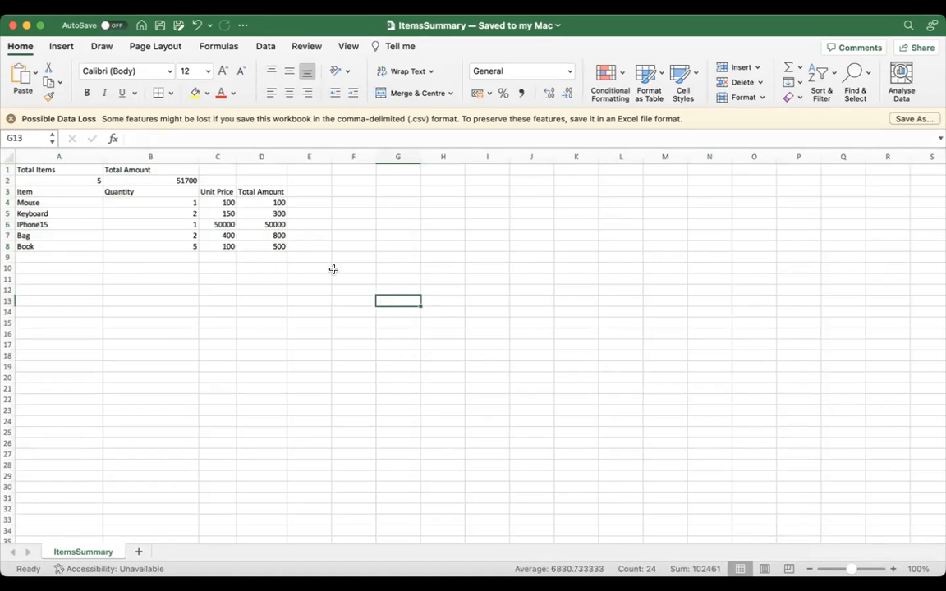
click(8, 191)
click(156, 299)
drag(26, 203, 262, 246)
click(484, 333)
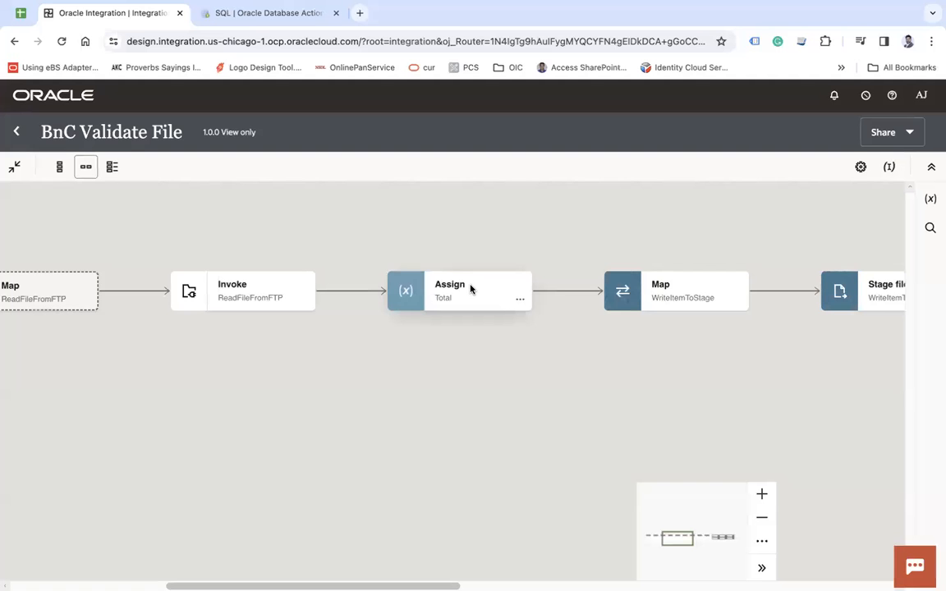
Step: Examine the full value expression of TotaInvAmount in the Total assign and compare it with the totals row of ItemsSummary in Excel
click(466, 289)
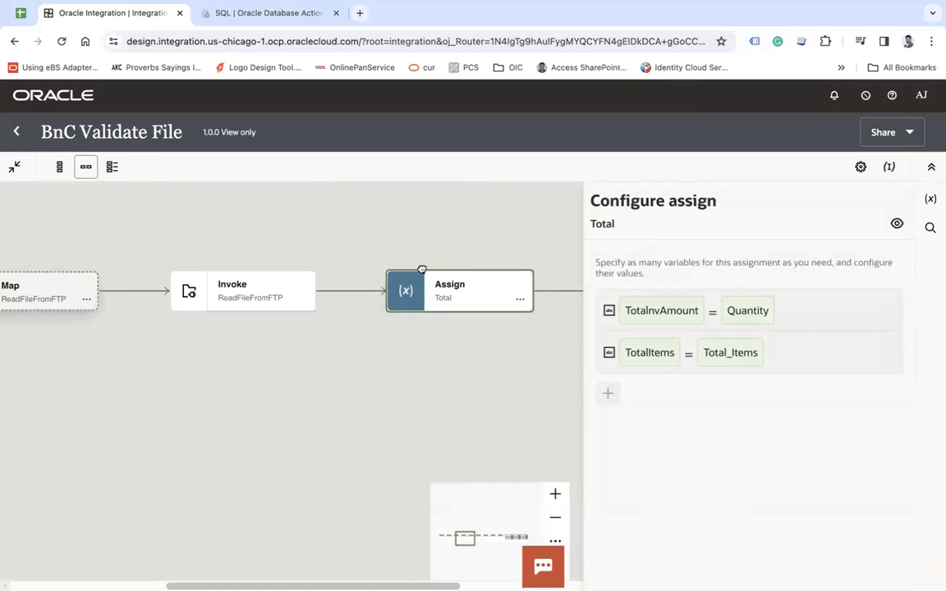
click(798, 329)
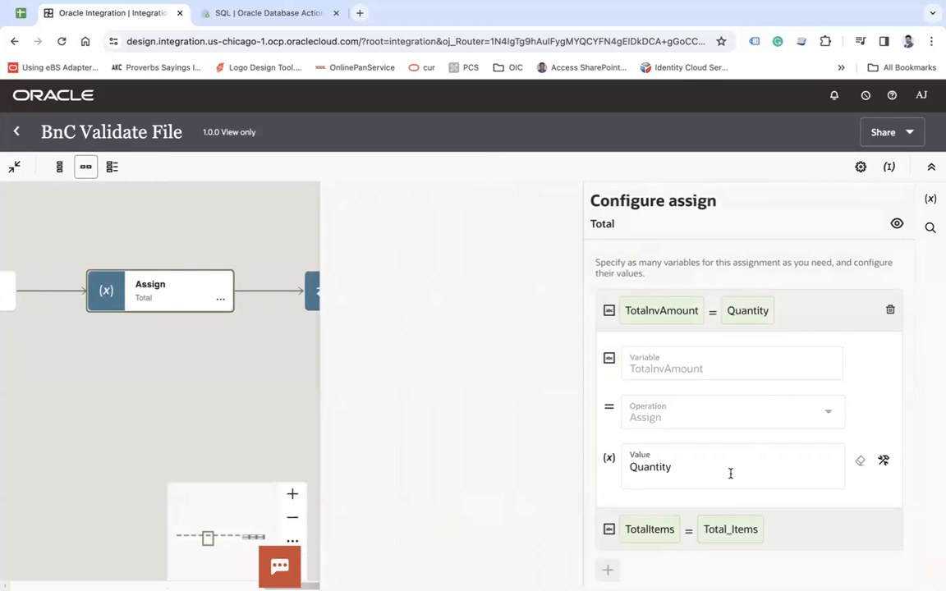
click(882, 460)
click(686, 492)
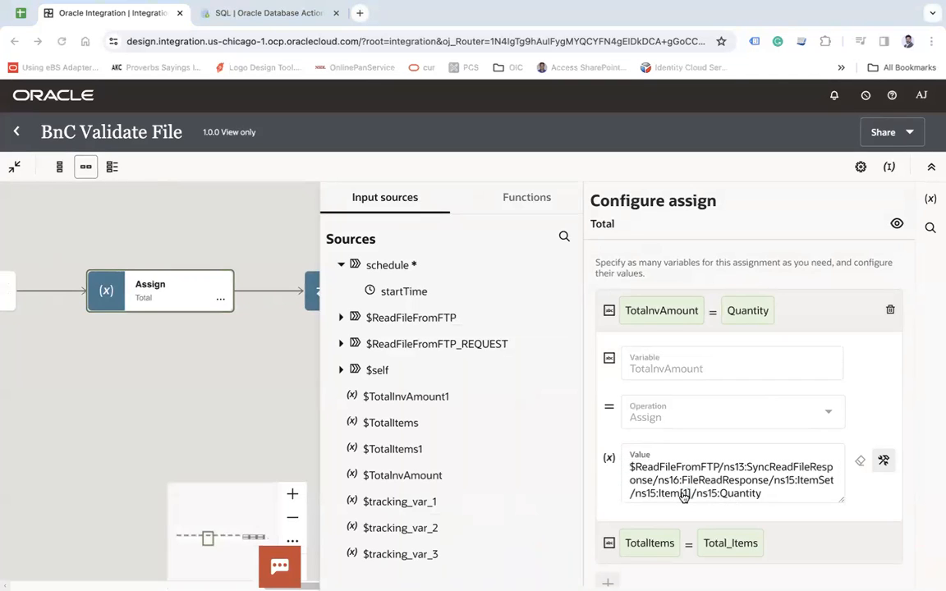
key(super+Tab)
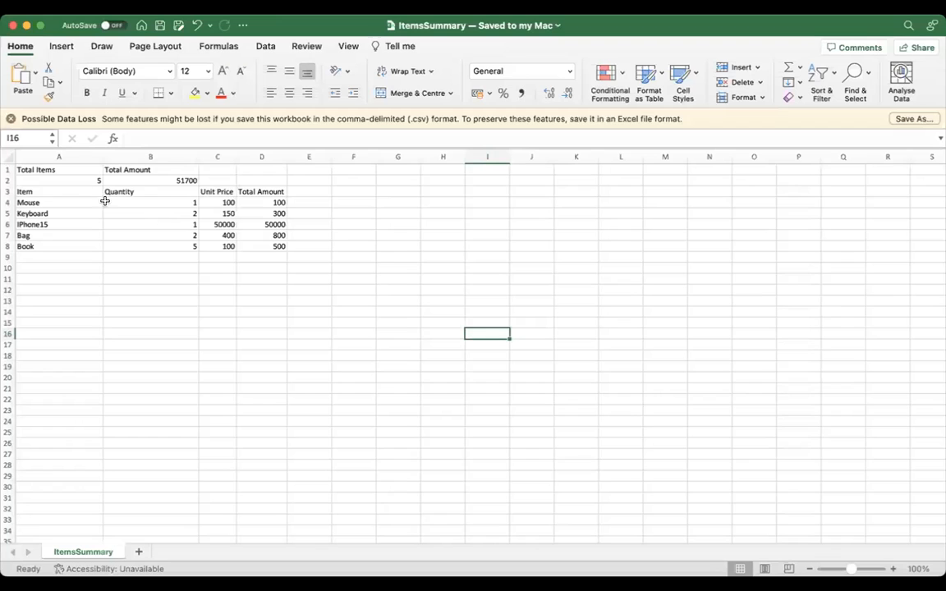
click(8, 179)
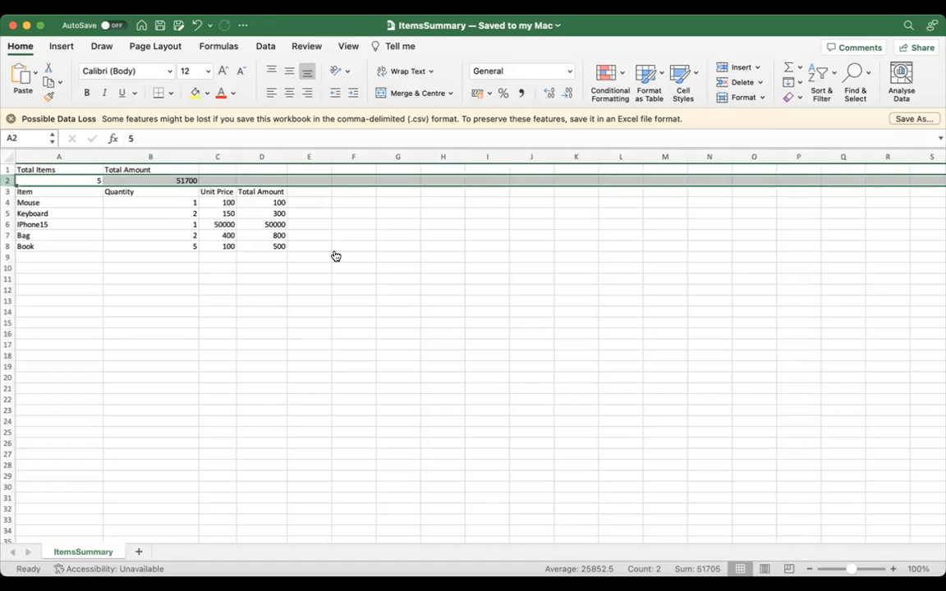
key(super+Tab)
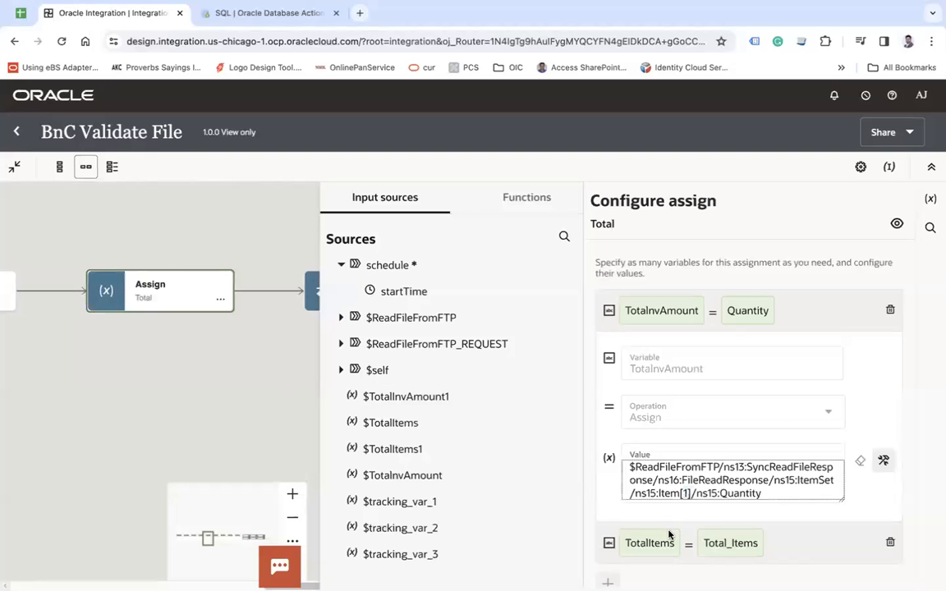
Step: Locate the WriteItemToStage stage file action and review the item rows it handles in the ItemsSummary sheet in Excel
click(115, 388)
drag(726, 425, 457, 426)
drag(590, 417, 477, 423)
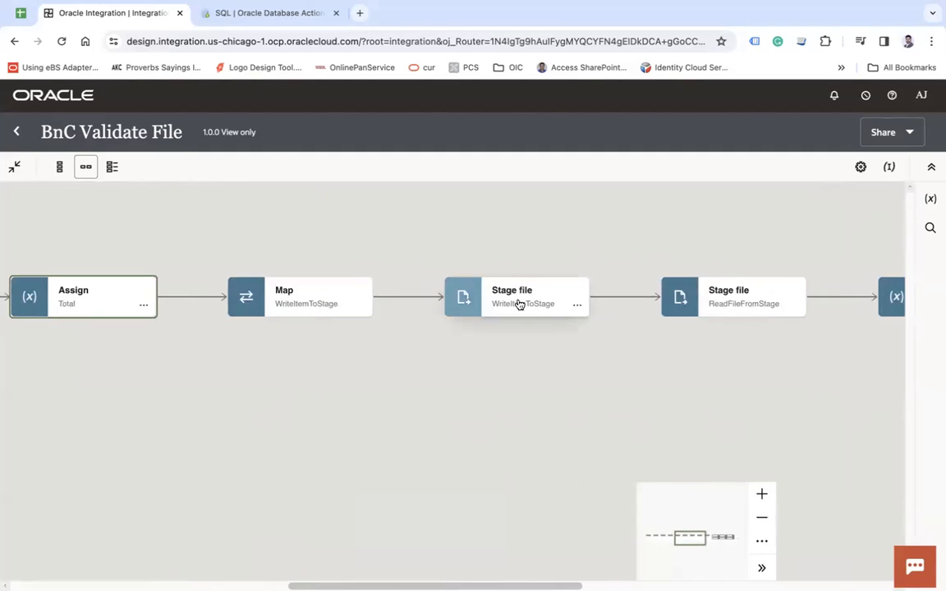
mouse_move(520, 305)
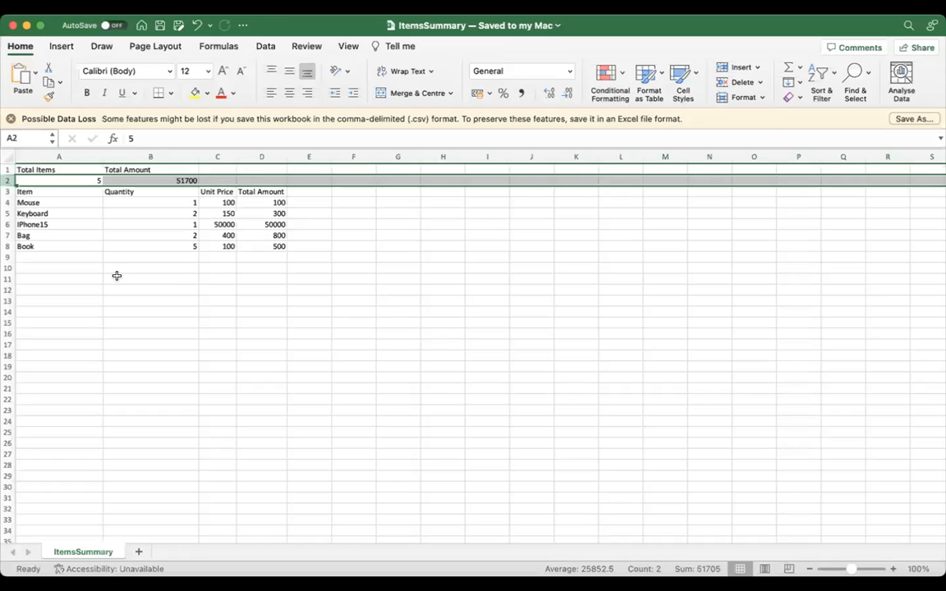
click(116, 274)
drag(29, 203, 253, 240)
click(400, 289)
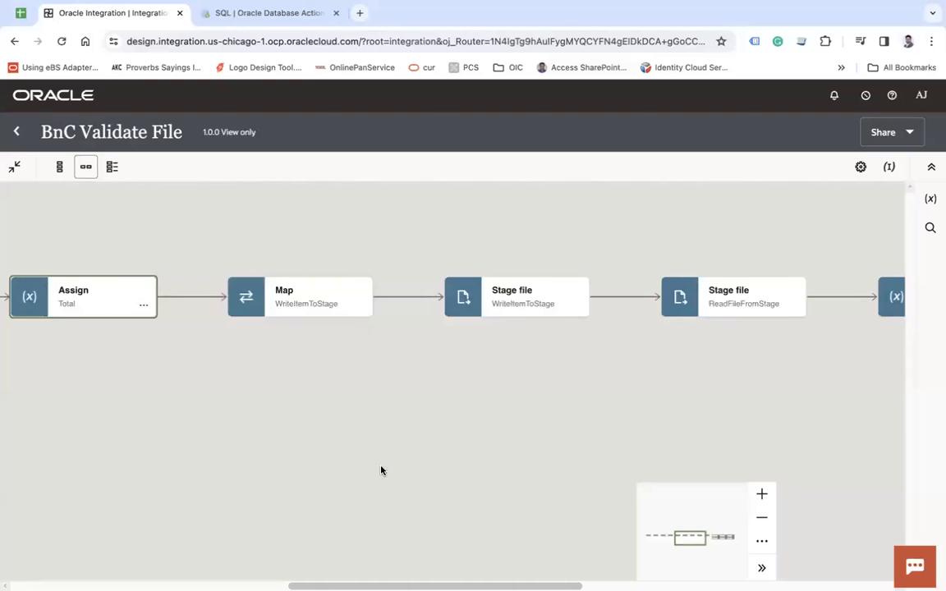
Step: Open the WriteItemToStage map and expand the target Item Set and Item nodes to review the mapped item fields
scroll(443, 445, left, 3)
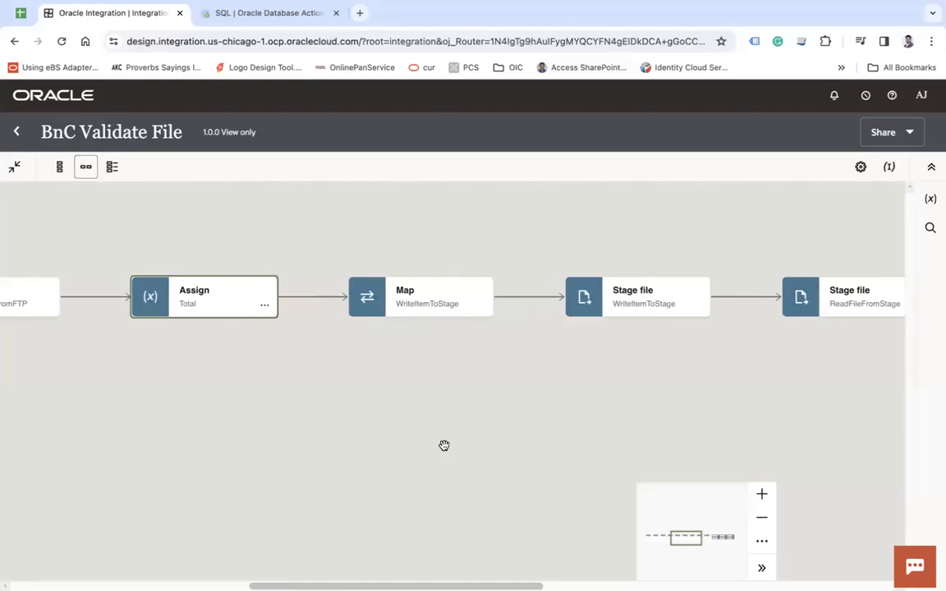
double_click(423, 305)
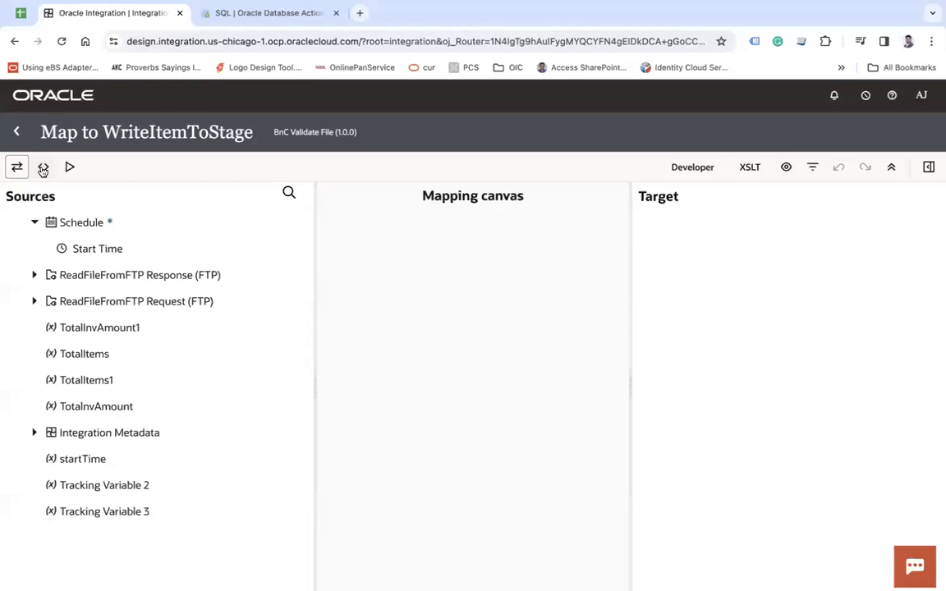
click(898, 248)
click(889, 276)
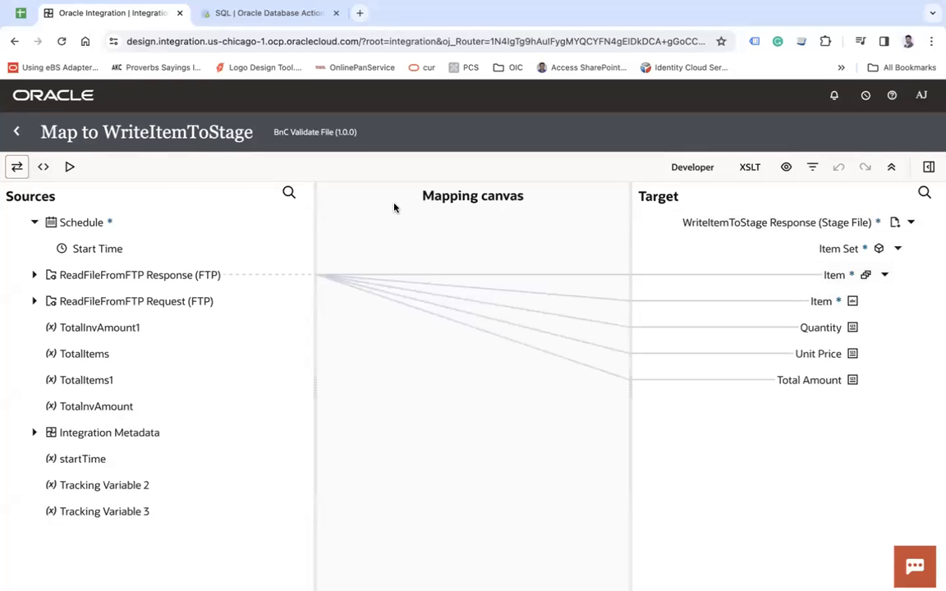
Step: Show the XSLT source of the WriteItemToStage map and examine the xsl:if position test inside the for-each loop
click(44, 166)
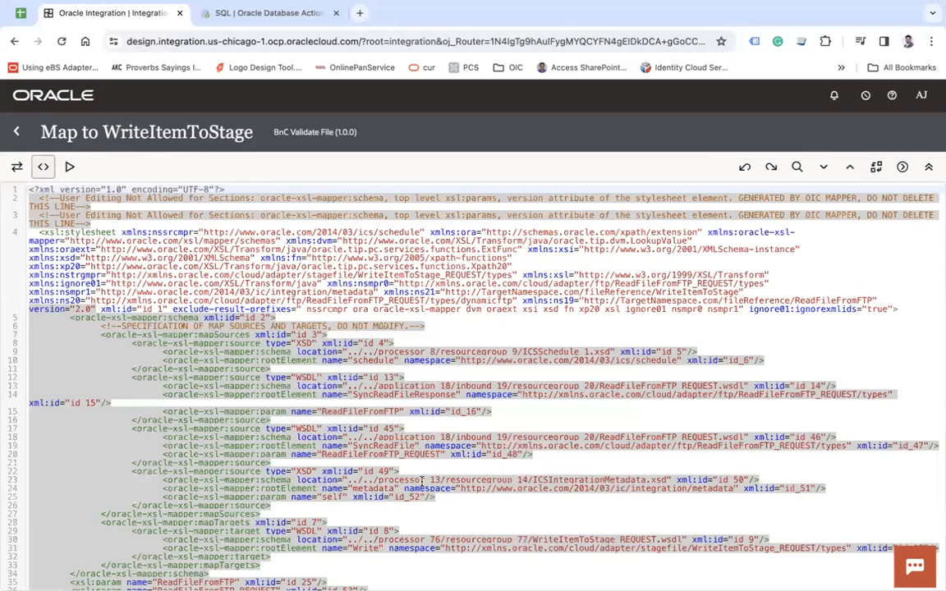
scroll(421, 482, down, 5)
click(421, 482)
drag(272, 413, 317, 413)
click(352, 413)
text(2)
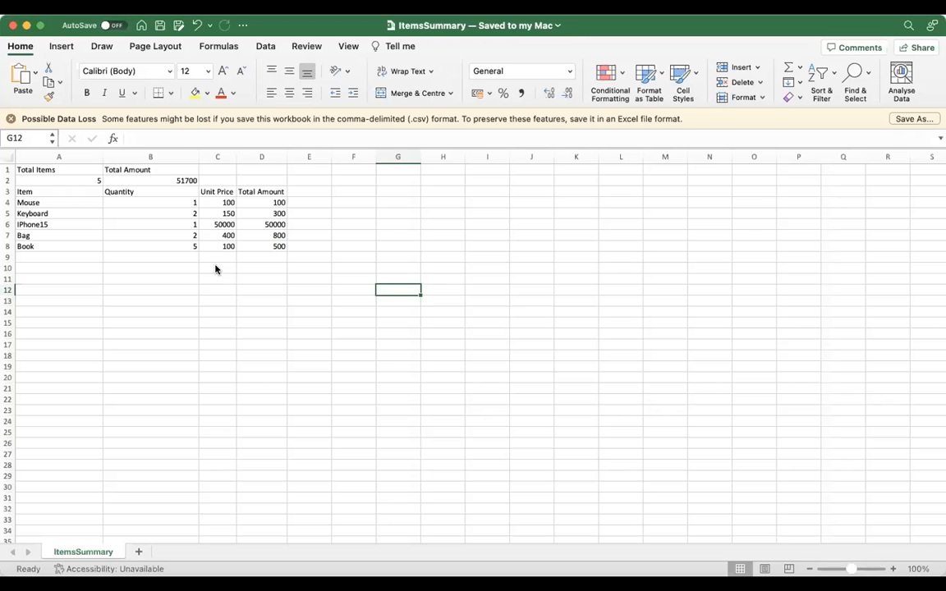
Step: Switch to ItemsSummary in Excel and compare the header and totals rows with the item rows from Mouse to Book
click(8, 169)
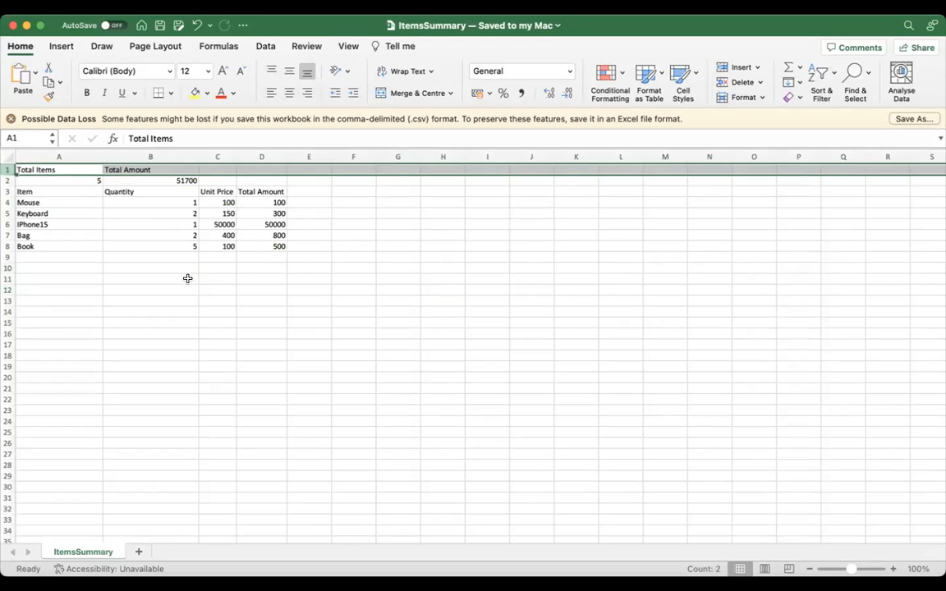
click(266, 309)
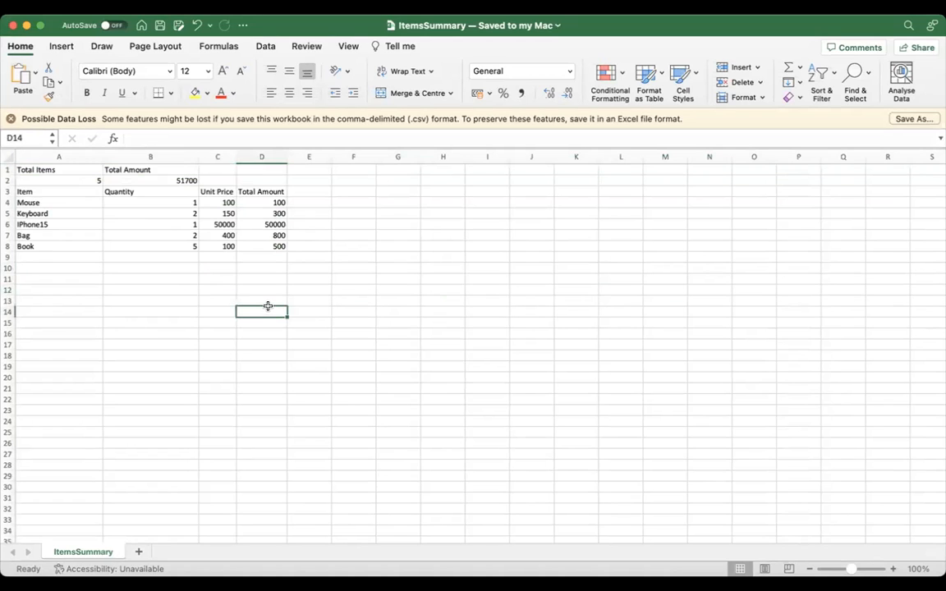
drag(49, 176, 254, 189)
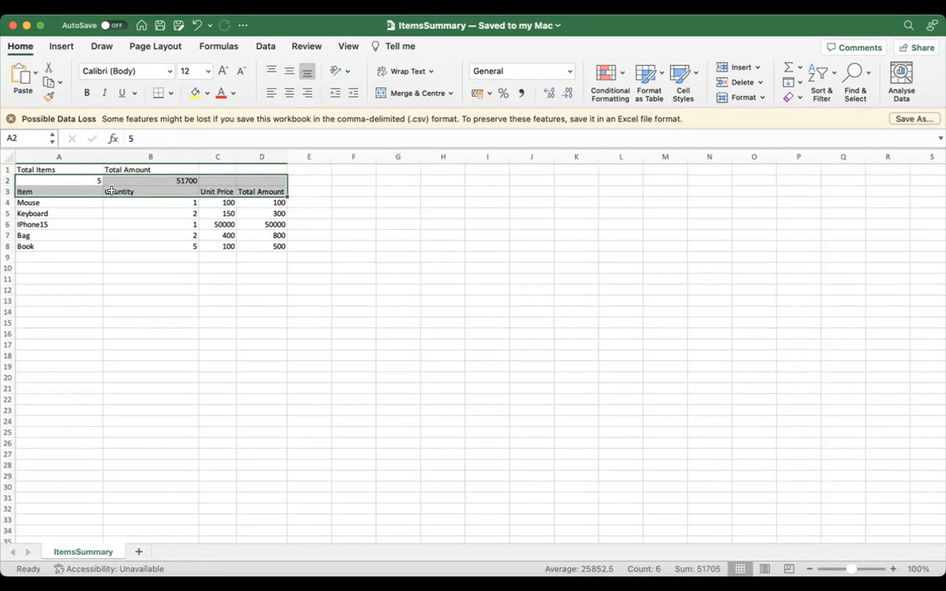
click(130, 287)
drag(33, 204, 254, 245)
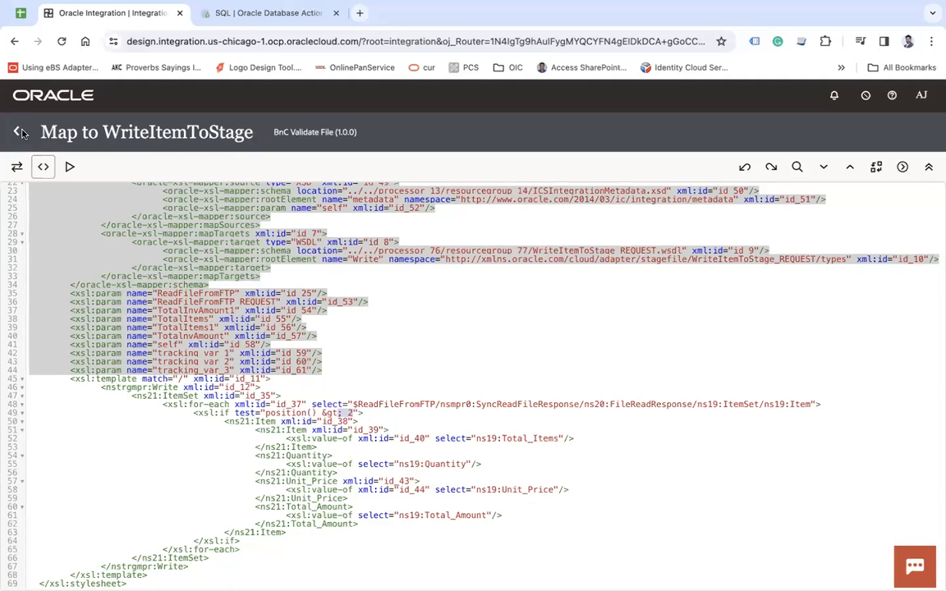
Step: Return to the BnC Validate File flow in Oracle Integration and review the WriteItemToStage and ReadFileFromStage stage files and the Final assign
click(17, 132)
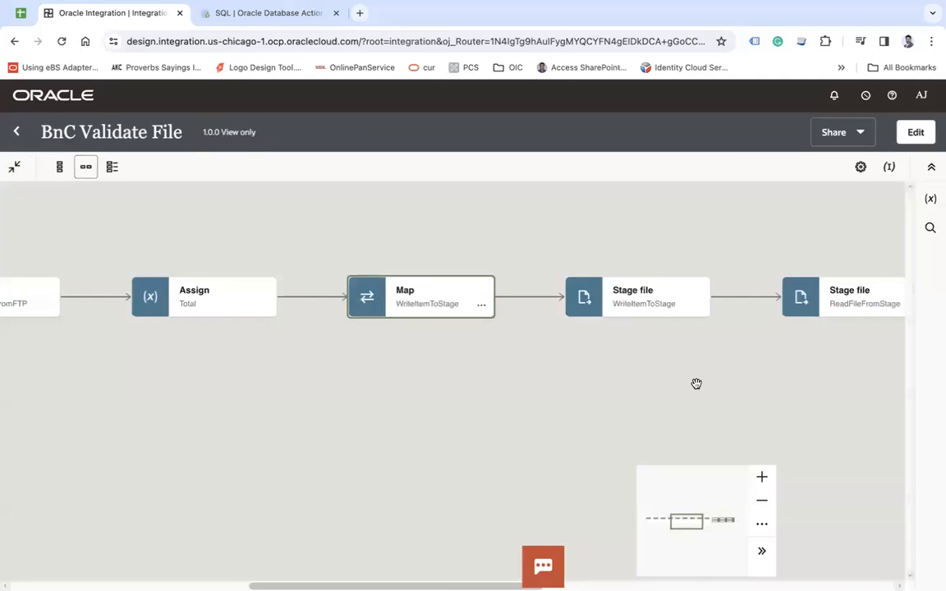
drag(696, 382, 505, 383)
drag(573, 441, 505, 441)
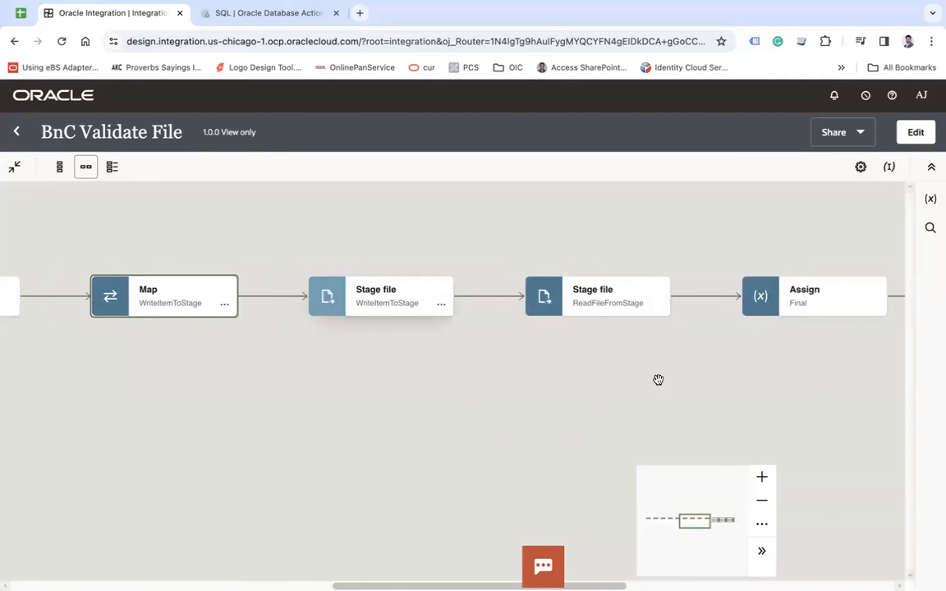
drag(658, 380, 507, 413)
drag(583, 411, 468, 312)
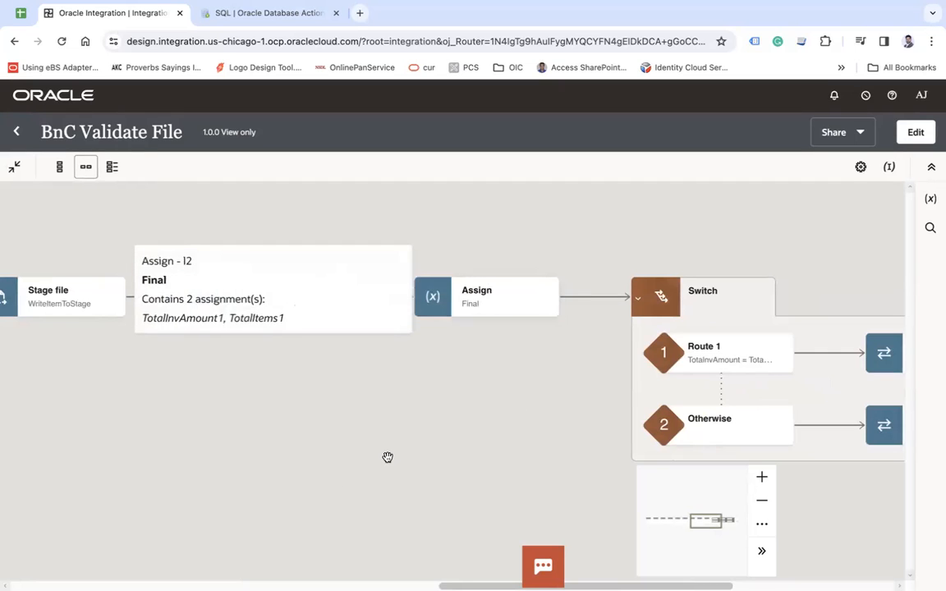
Step: Examine the Switch action's Route 1 condition, its InsertToATP branch, and the connection details of the MoveFile invoke under Otherwise
scroll(447, 448, right, 5)
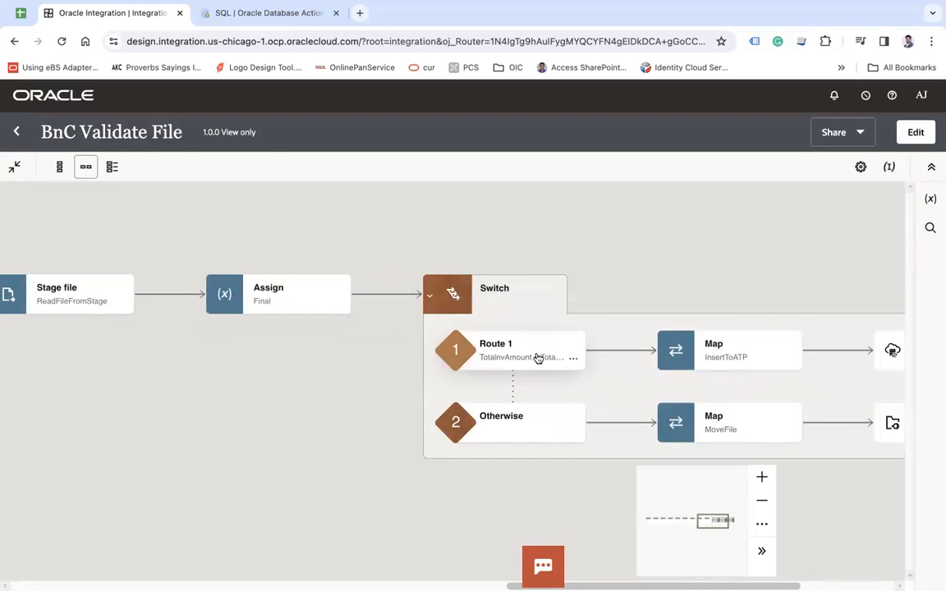
mouse_move(537, 358)
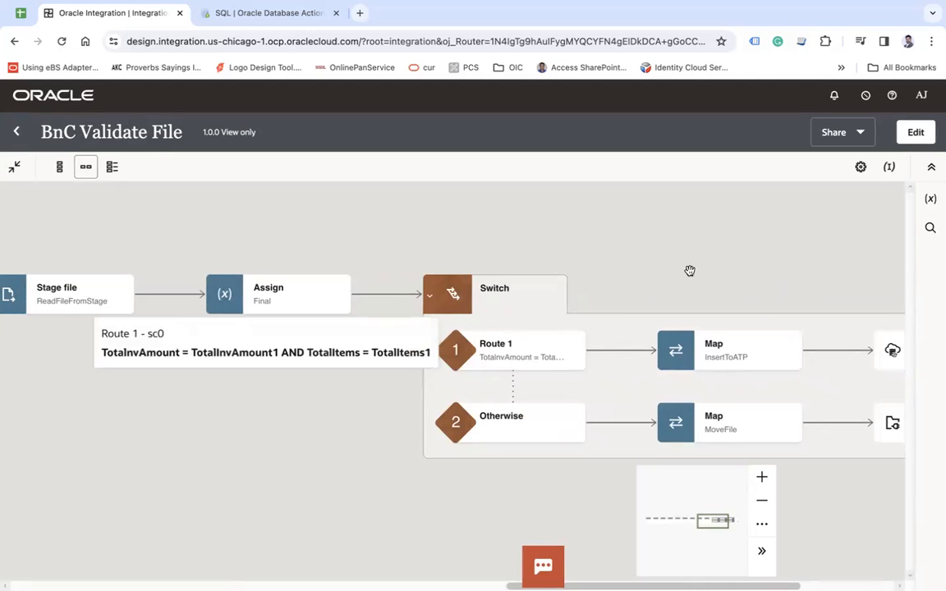
drag(608, 231, 350, 226)
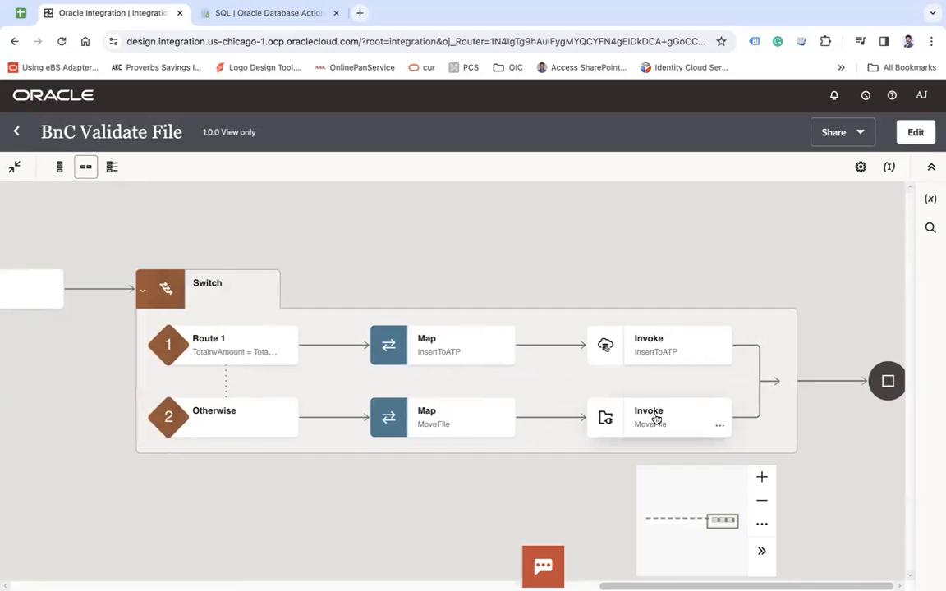
mouse_move(656, 419)
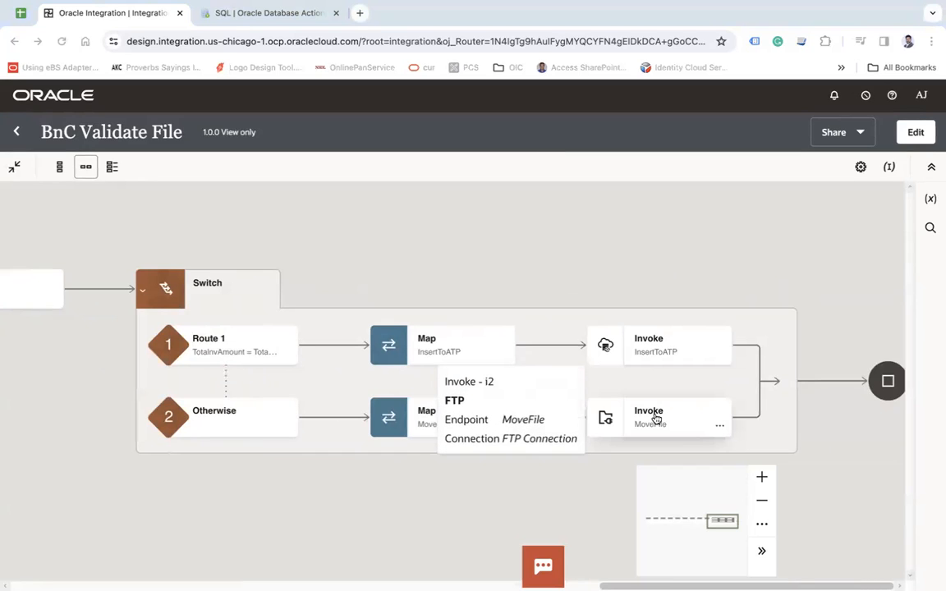